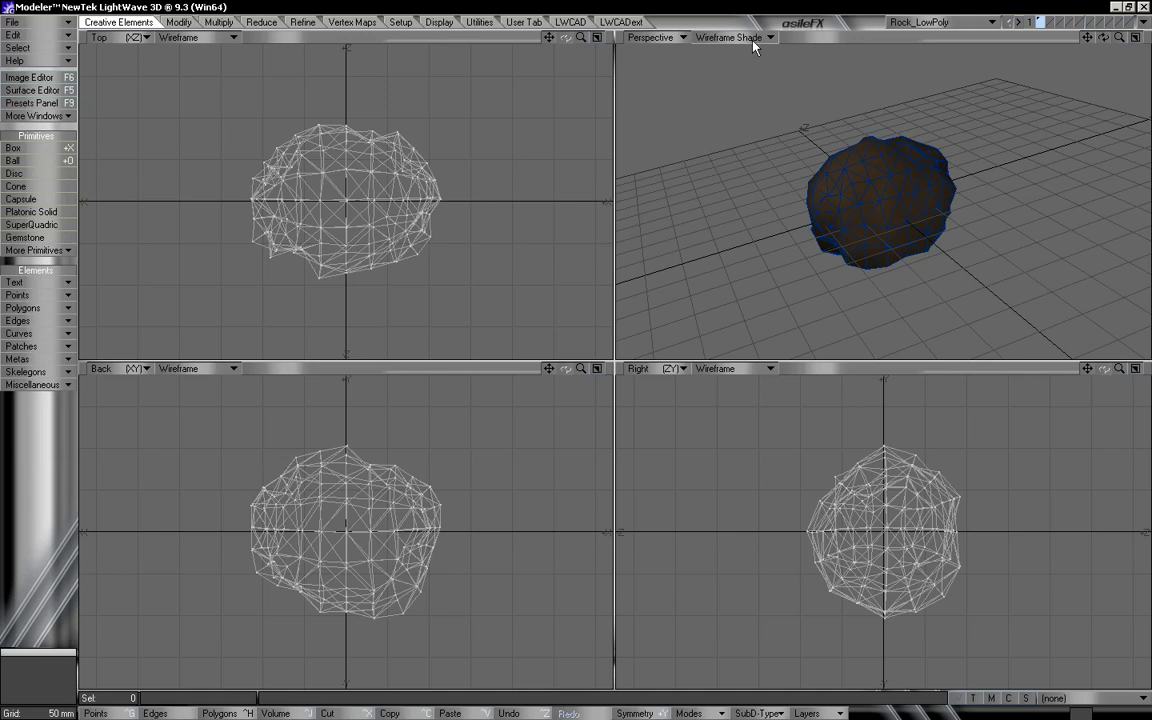
Step: Display the perspective view in Texture shading and orbit around the large rock
left_click(757, 38)
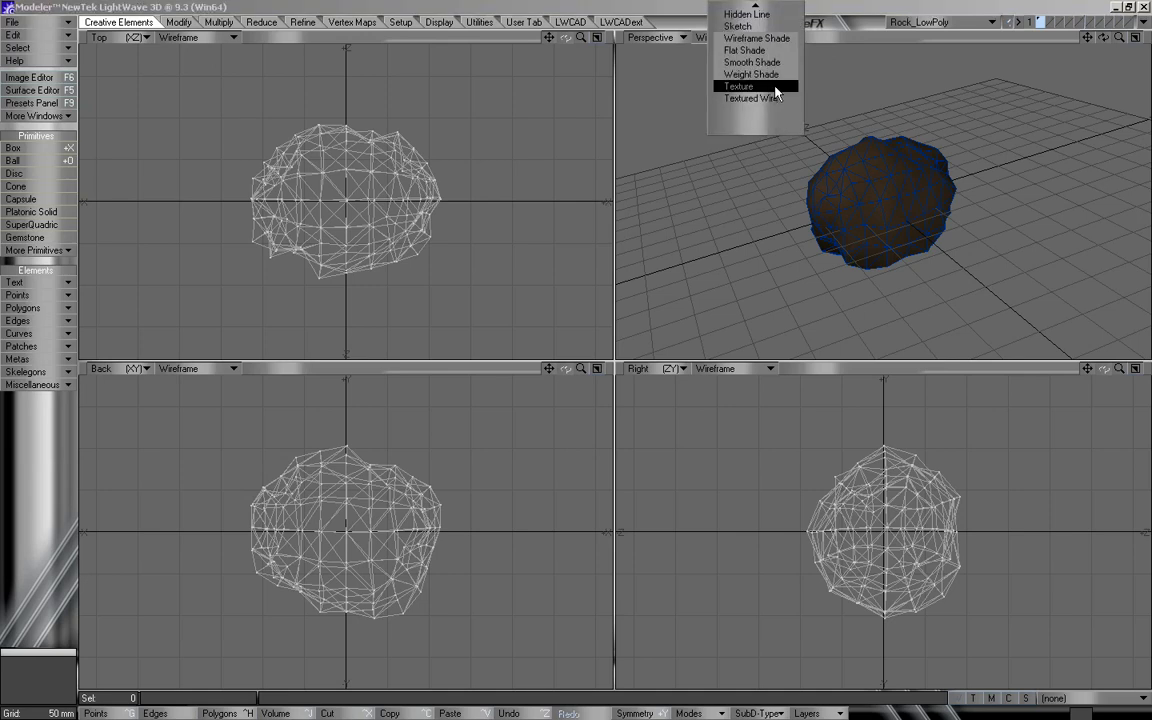
left_click(785, 87)
left_click_drag(918, 195, 836, 167, "alt")
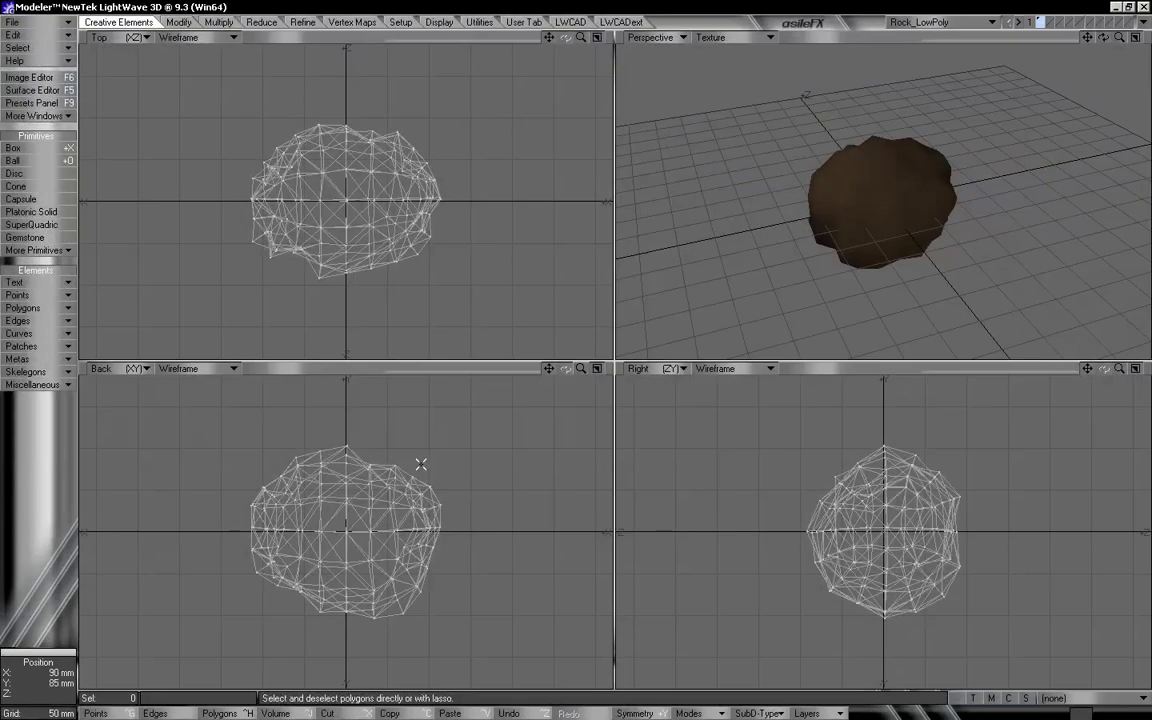
Step: On the second layer, create a small box centred inside the large rock and subdivide it into a rounded form
left_click(1050, 21)
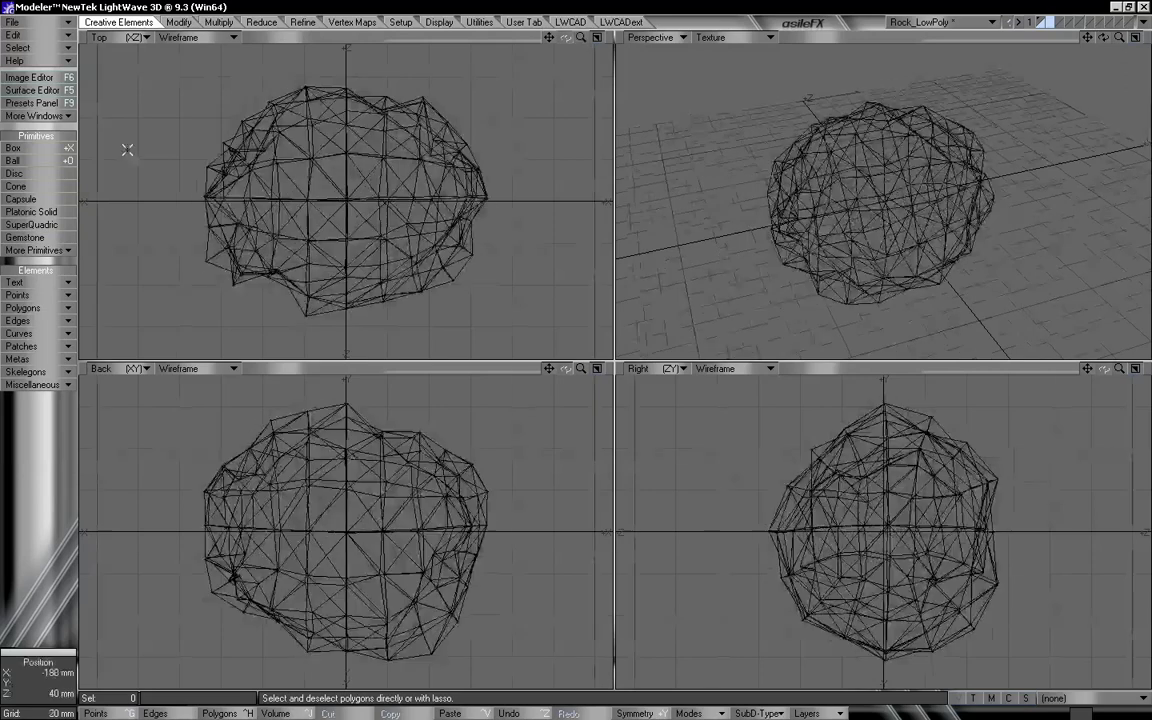
left_click(30, 147)
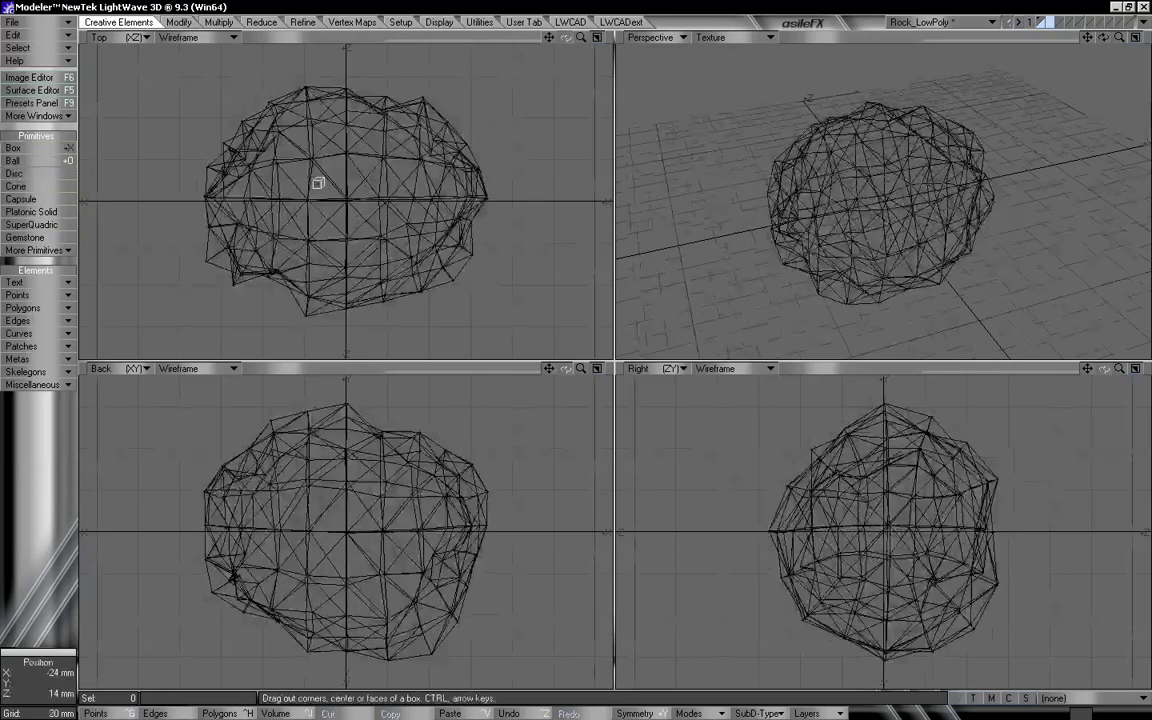
left_click_drag(319, 167, 347, 199)
left_click_drag(355, 499, 349, 530)
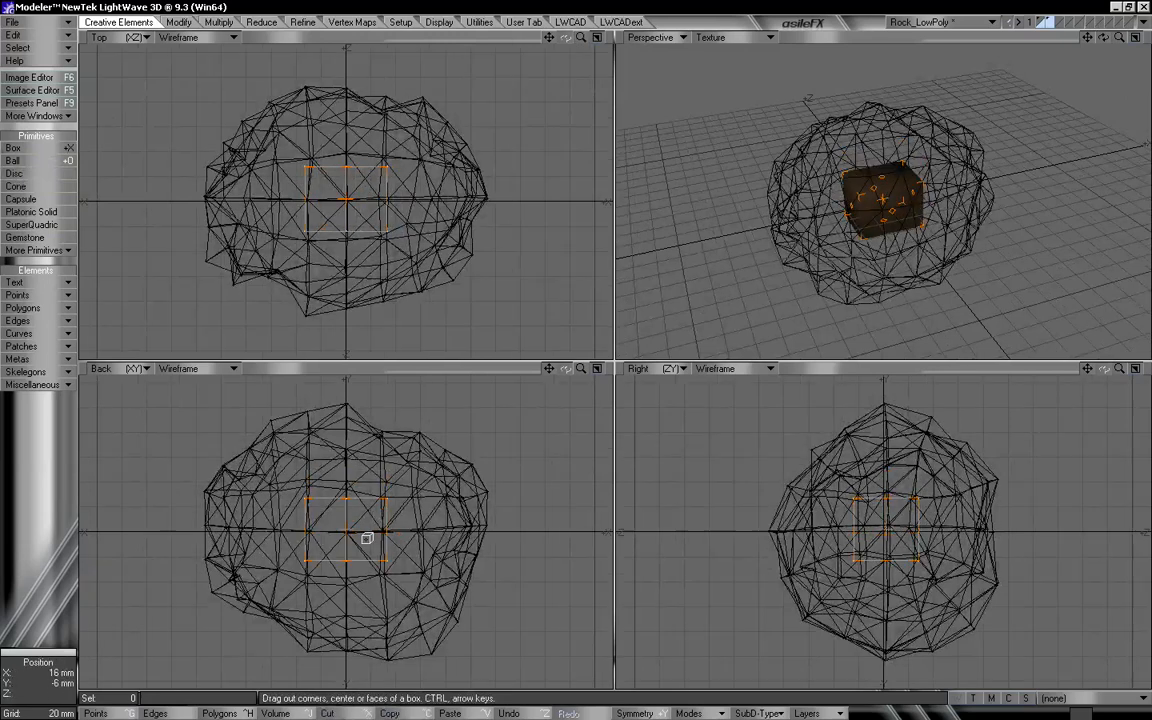
left_click_drag(330, 176, 349, 205)
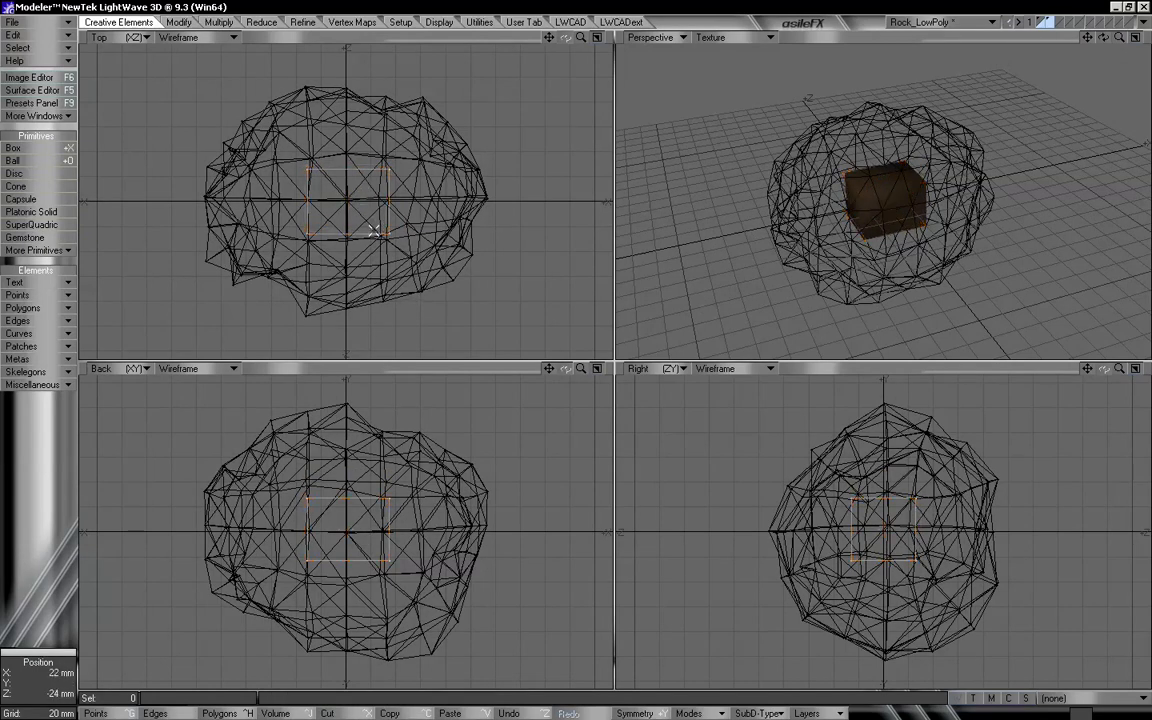
key("shift+d")
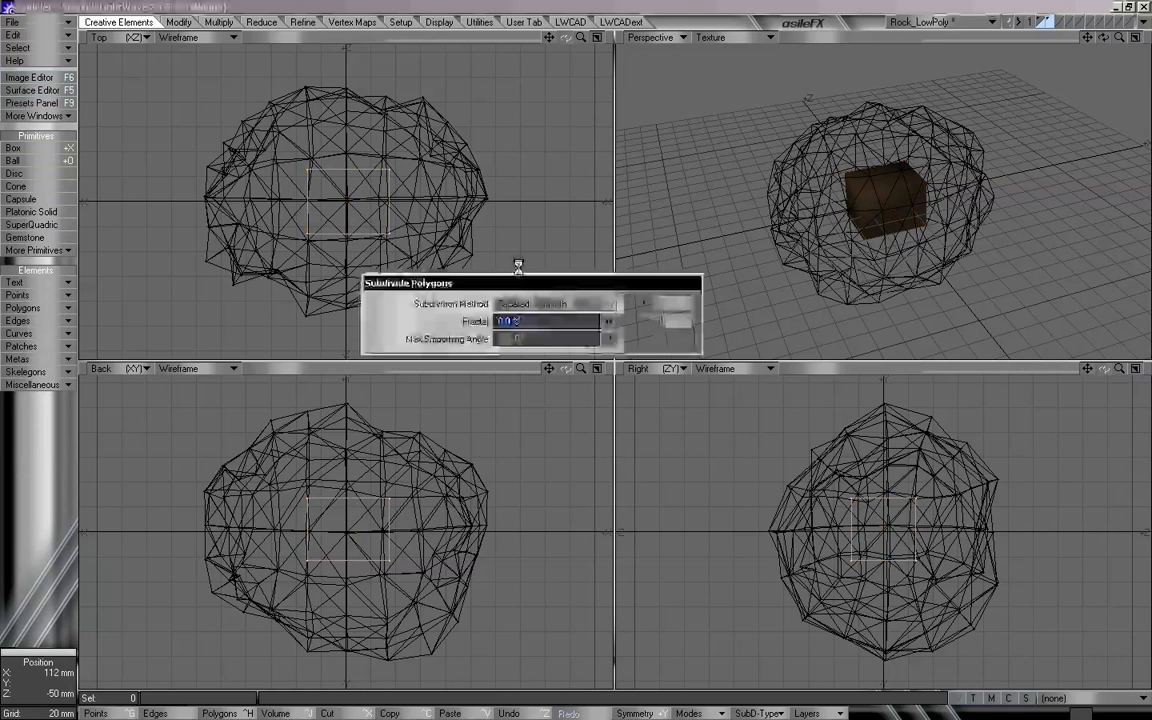
left_click(658, 301)
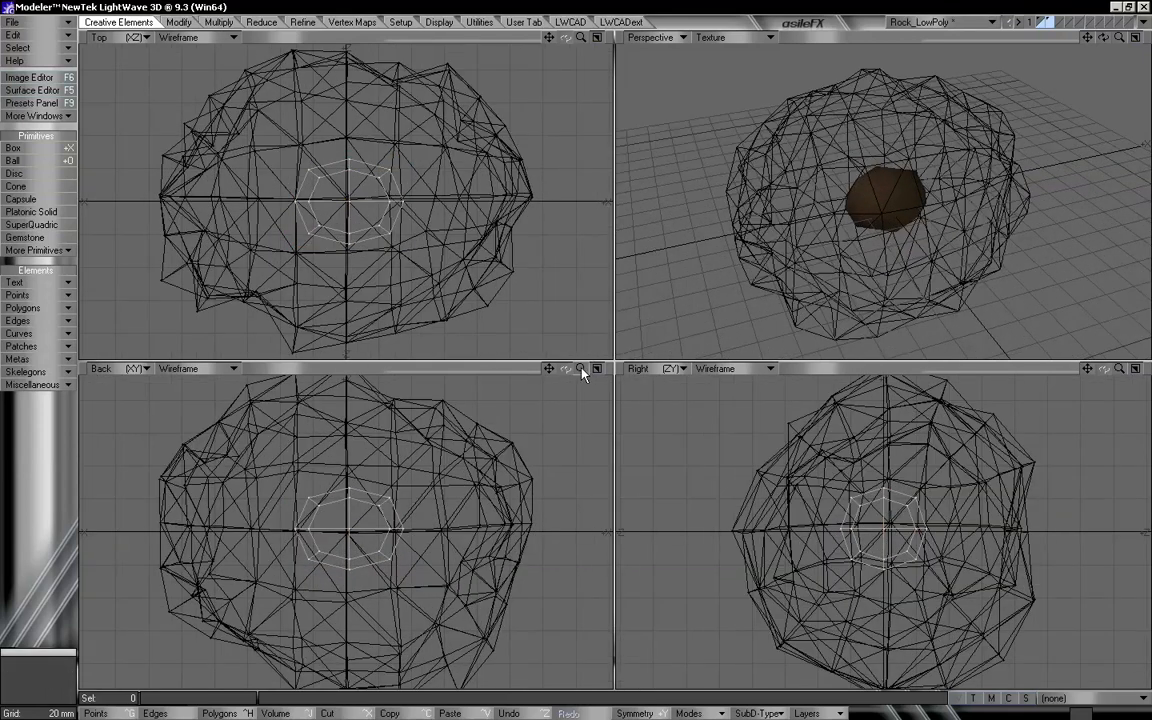
Step: Try a Normal jitter with a 10 mm range on the small rounded form, and undo it
key("shift+j")
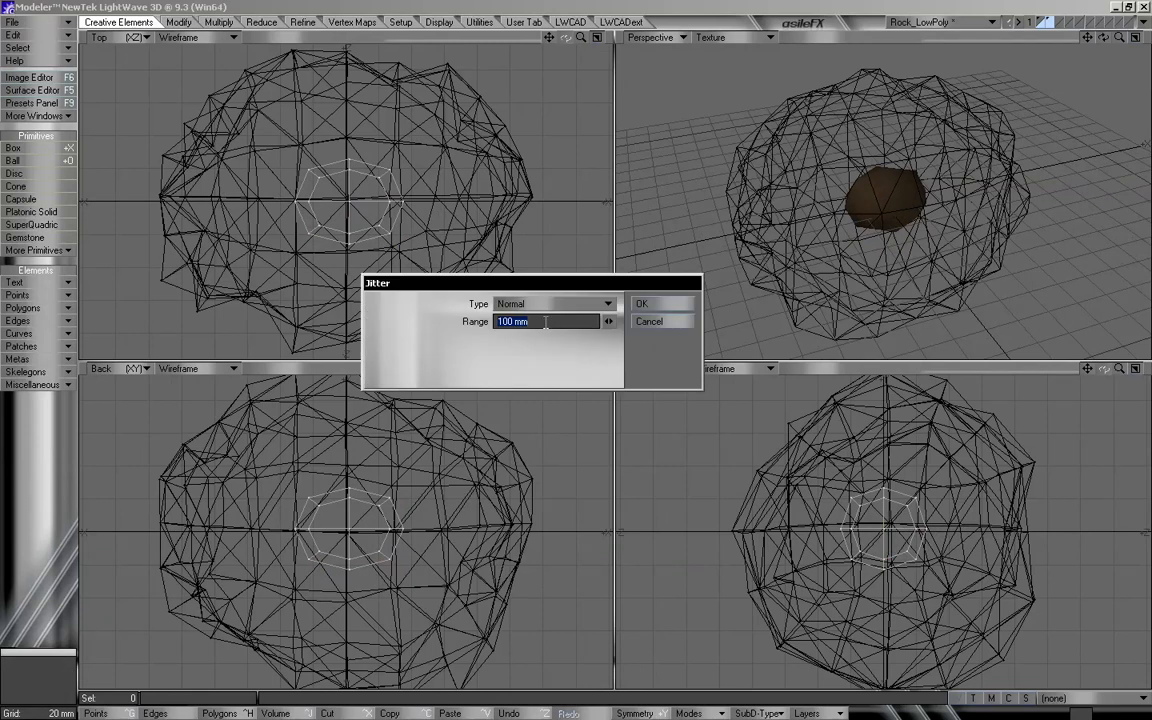
type("20")
key("Return")
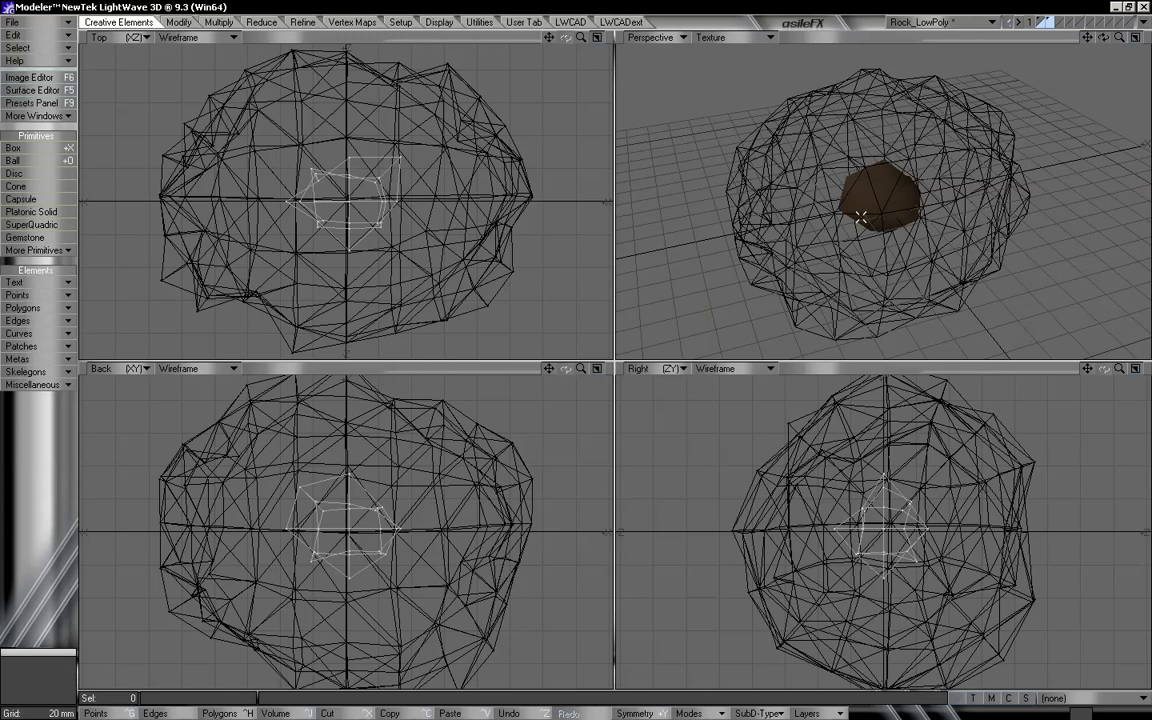
key("ctrl+z")
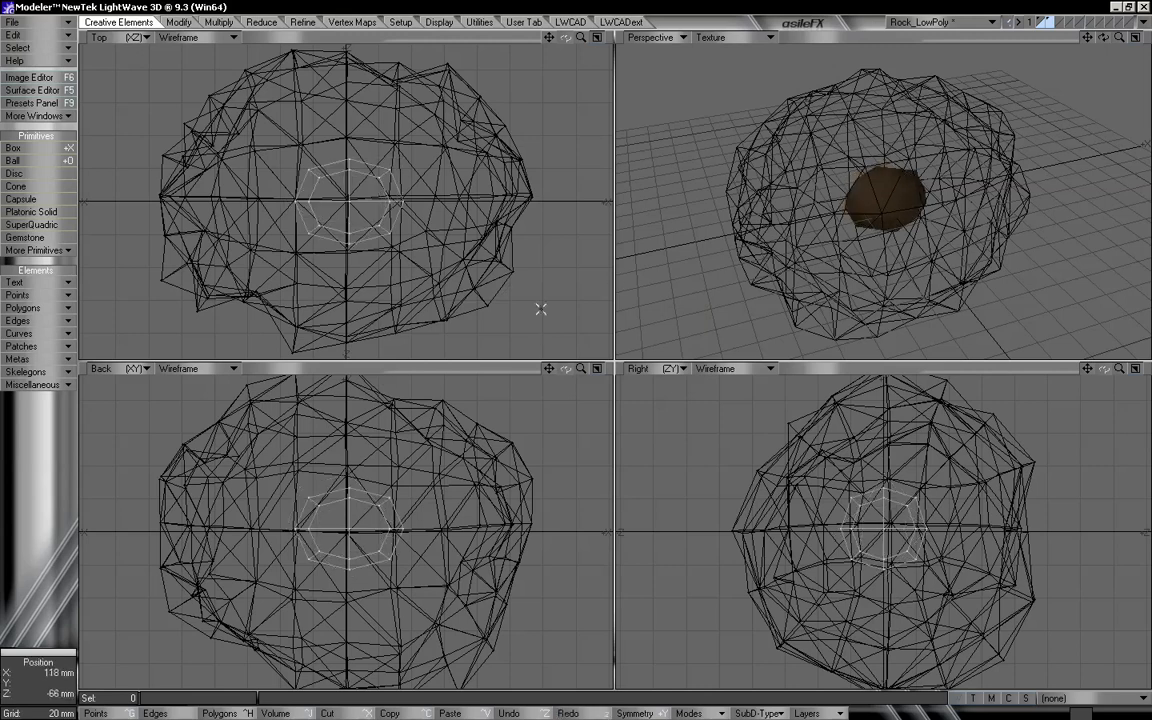
Step: Jitter the small rounded form with a Normal range of 5 mm and inspect its shape from other angles
key("shift+j")
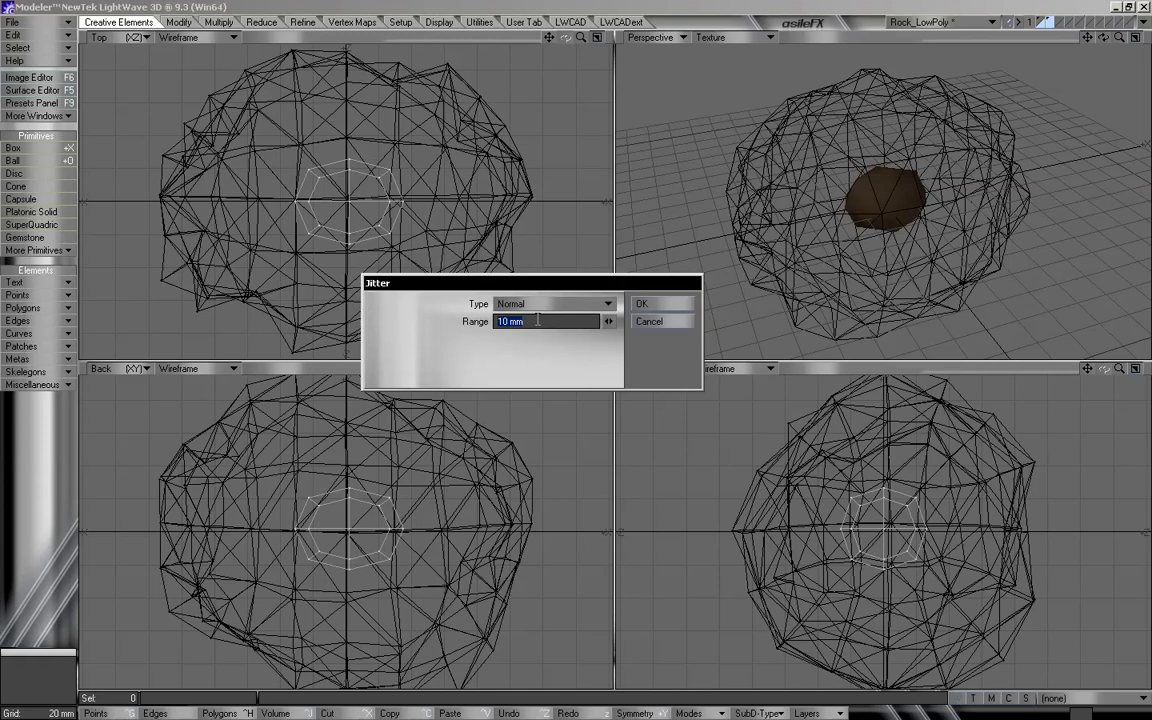
type("005")
key("Return")
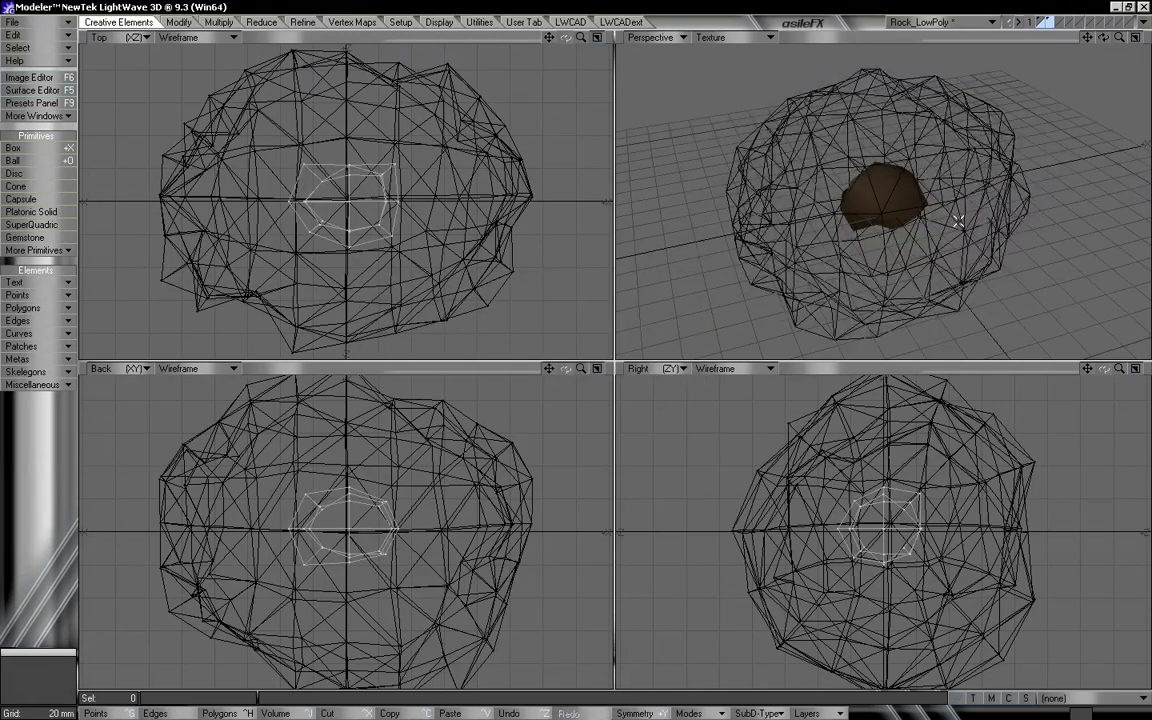
left_click_drag(957, 221, 876, 217, "alt")
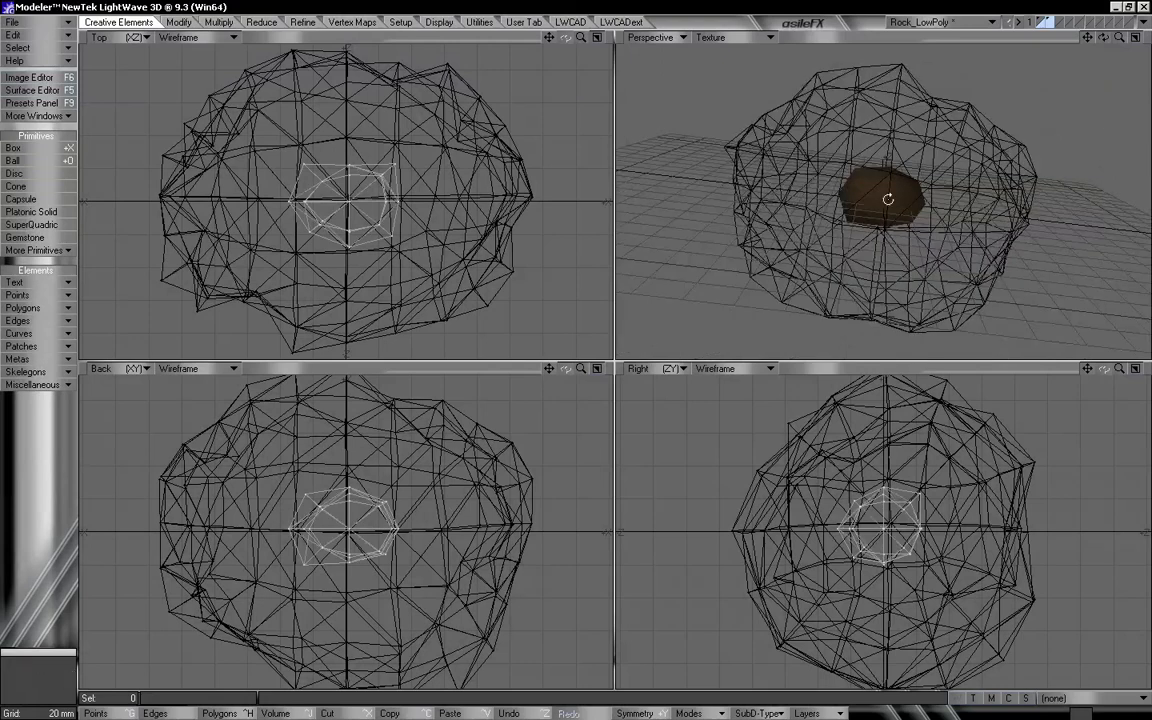
left_click_drag(888, 200, 888, 220, "alt")
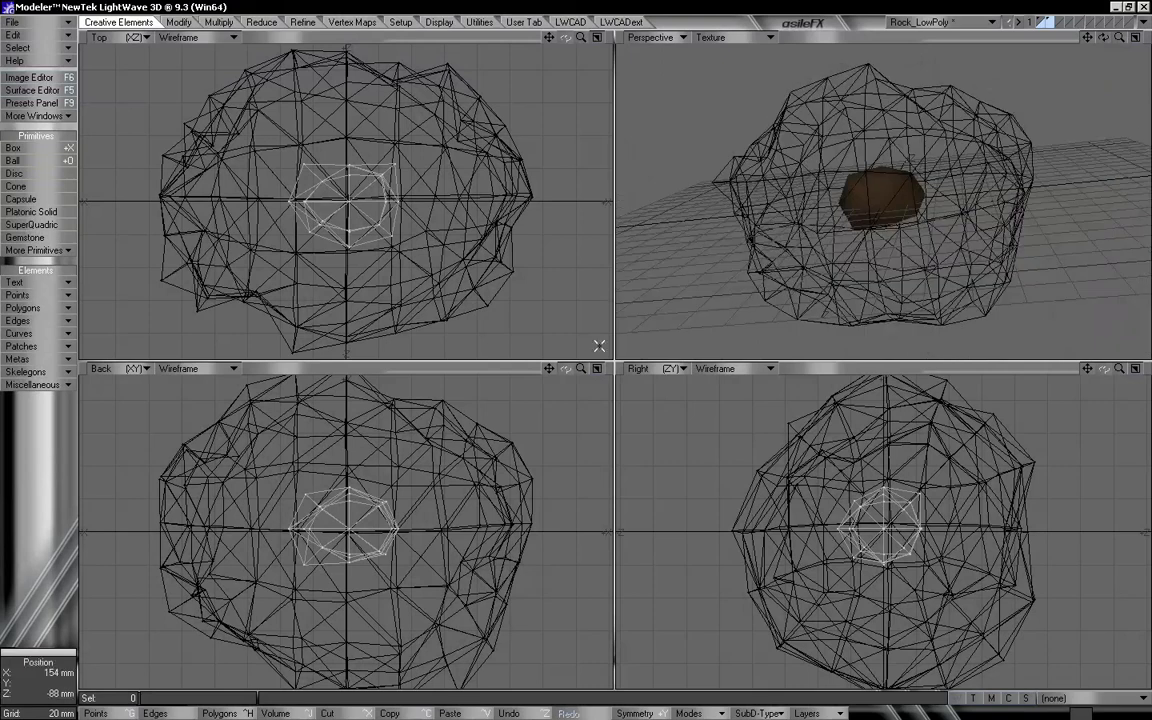
Step: On the third layer, create a box around the small rock, with the first two layers shown as background
left_click(1059, 20)
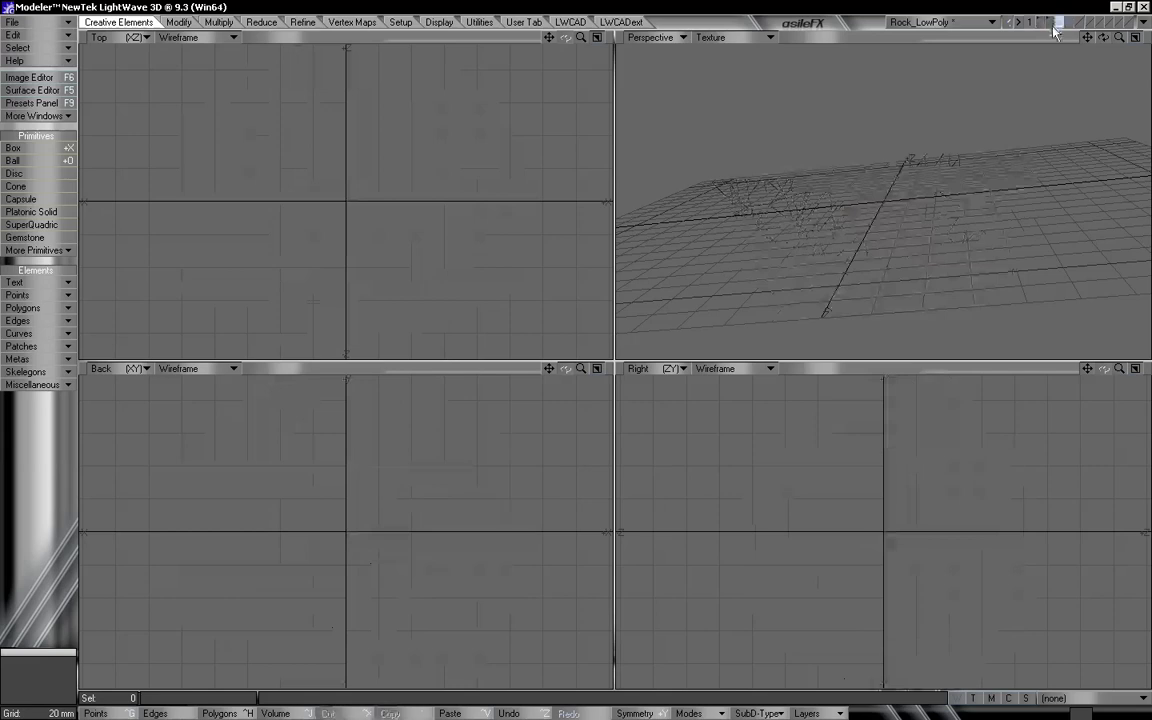
left_click(1051, 26)
left_click(1042, 27, "shift")
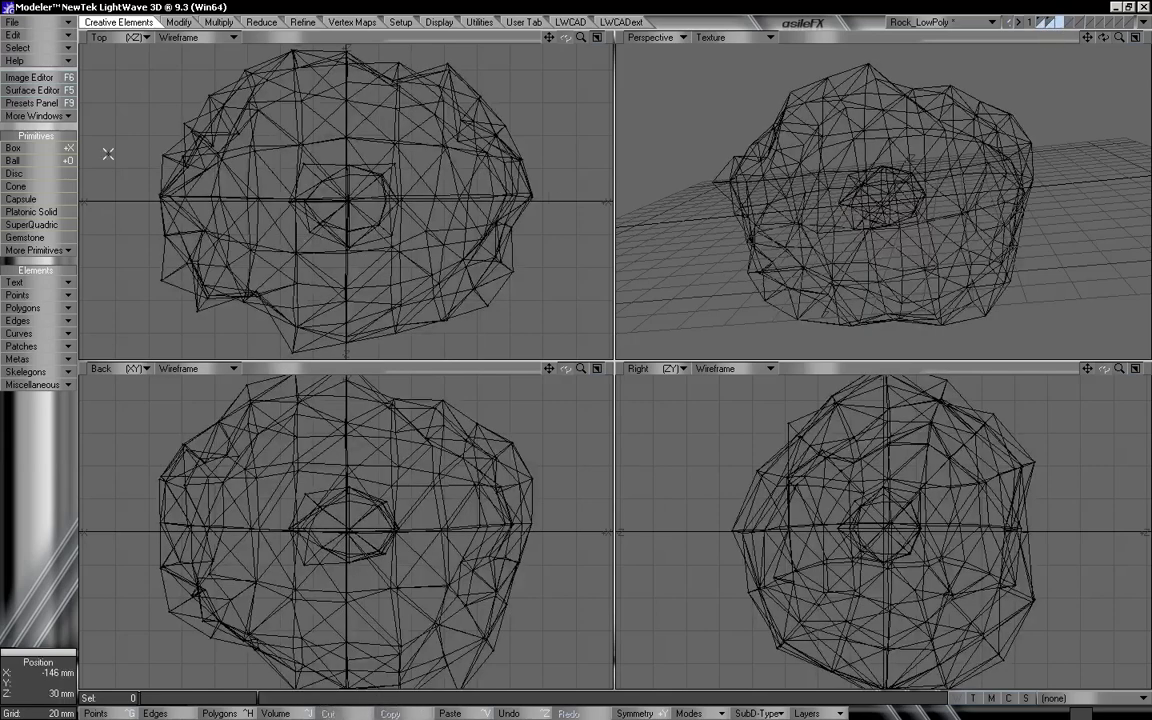
key("shift+x")
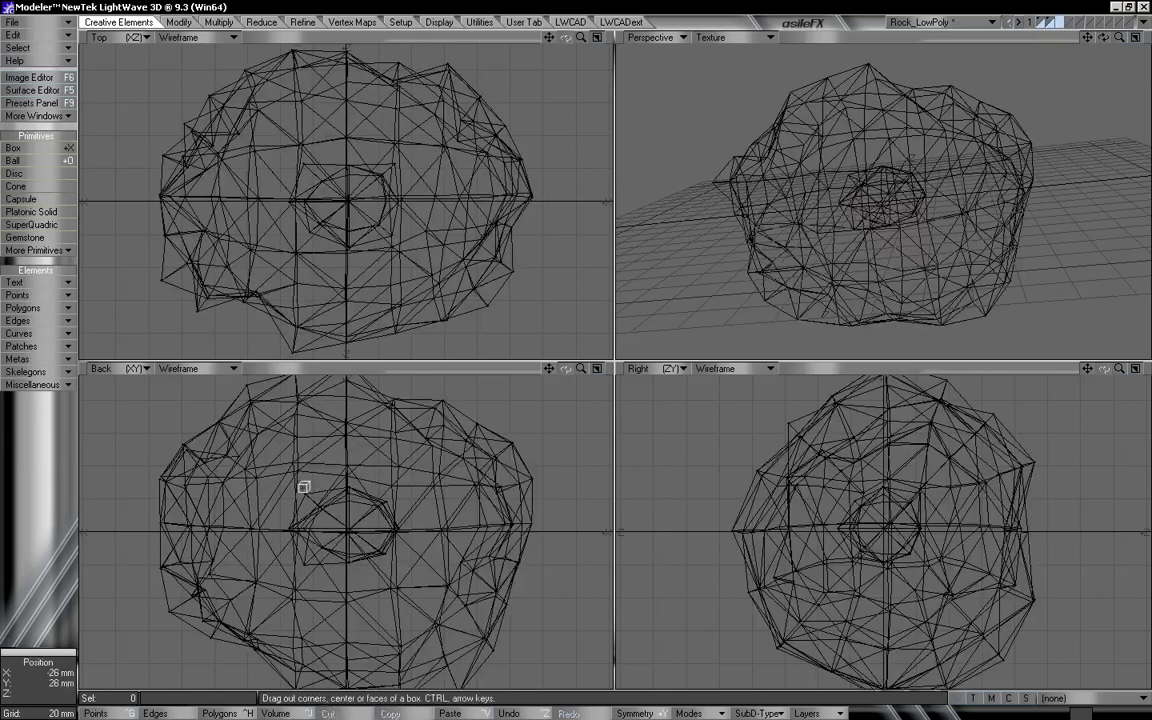
left_click_drag(303, 490, 415, 565)
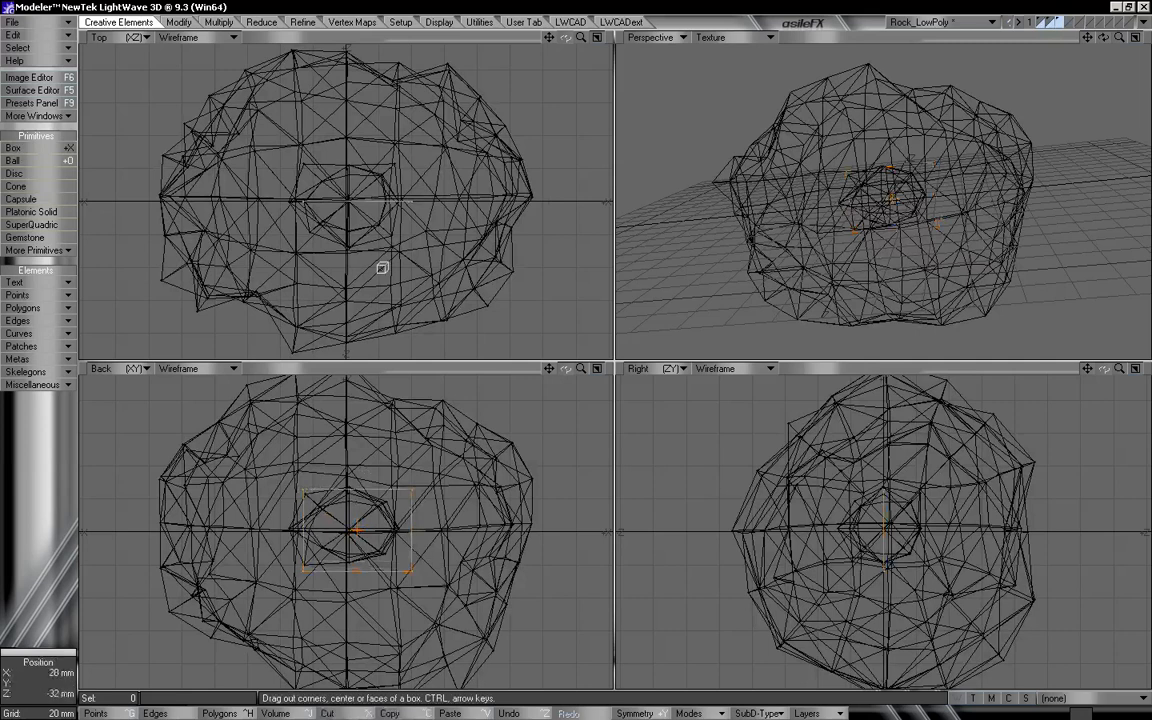
left_click_drag(330, 158, 353, 248)
key("space")
Step: Subdivide the new box into a rounded form and jitter its points with a 5 mm range
key("shift+d")
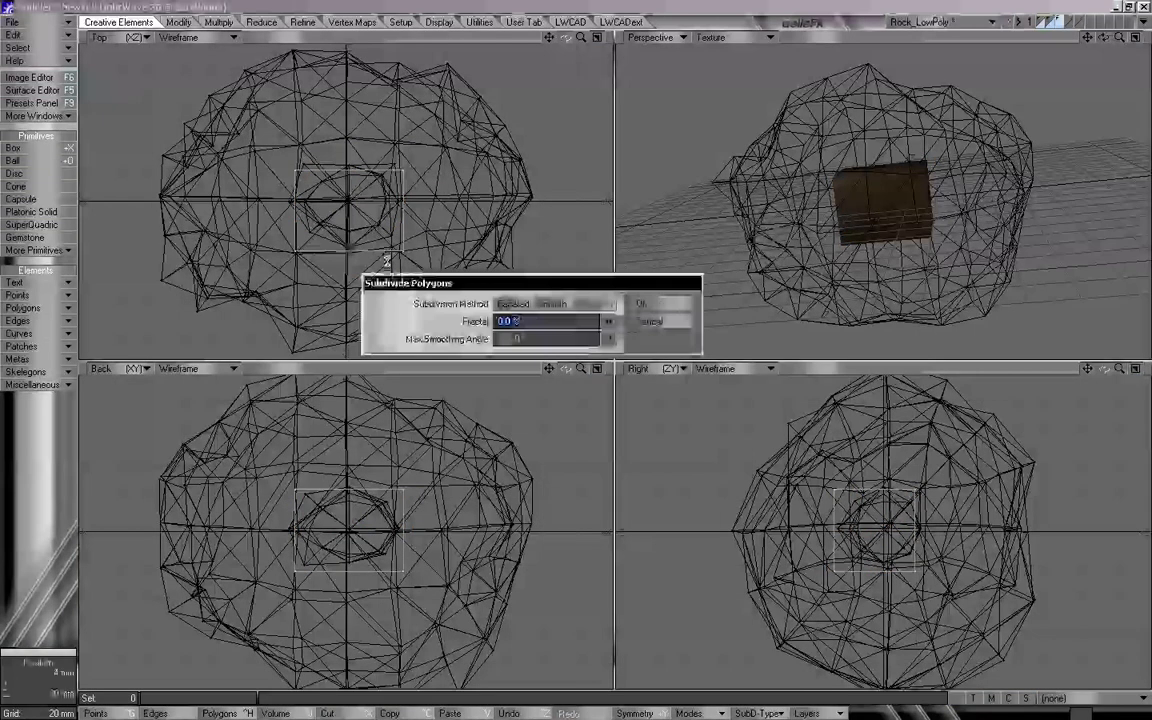
left_click(661, 305)
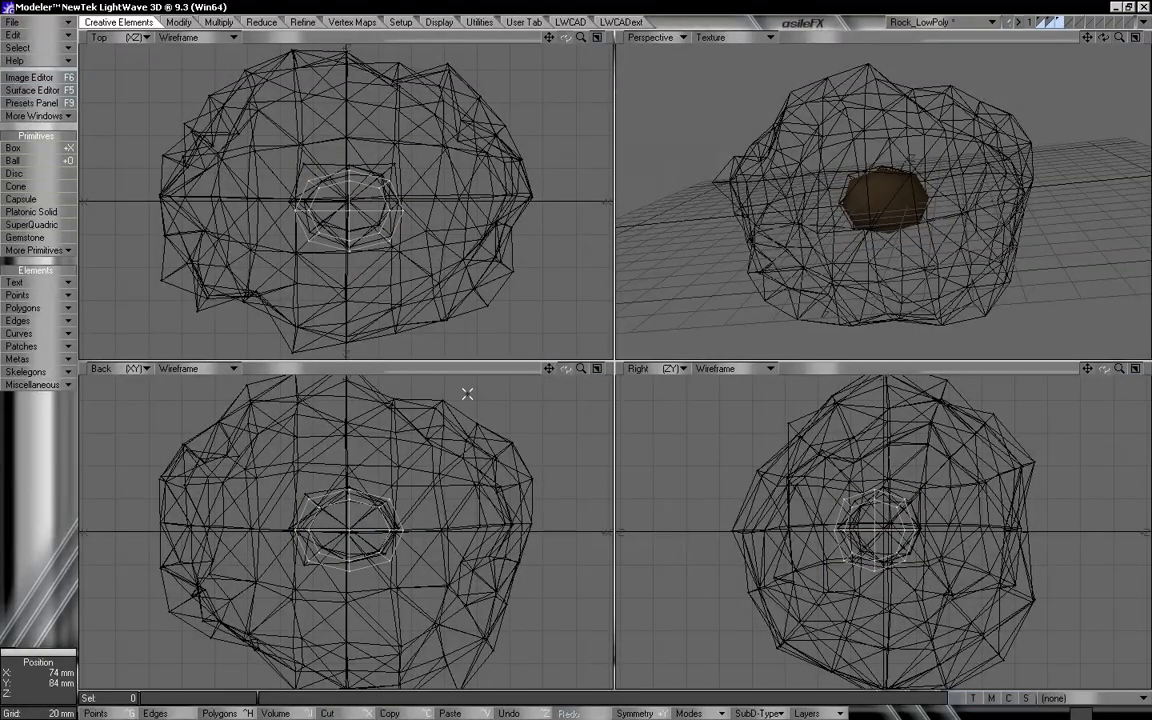
key("shift+j")
left_click(661, 305)
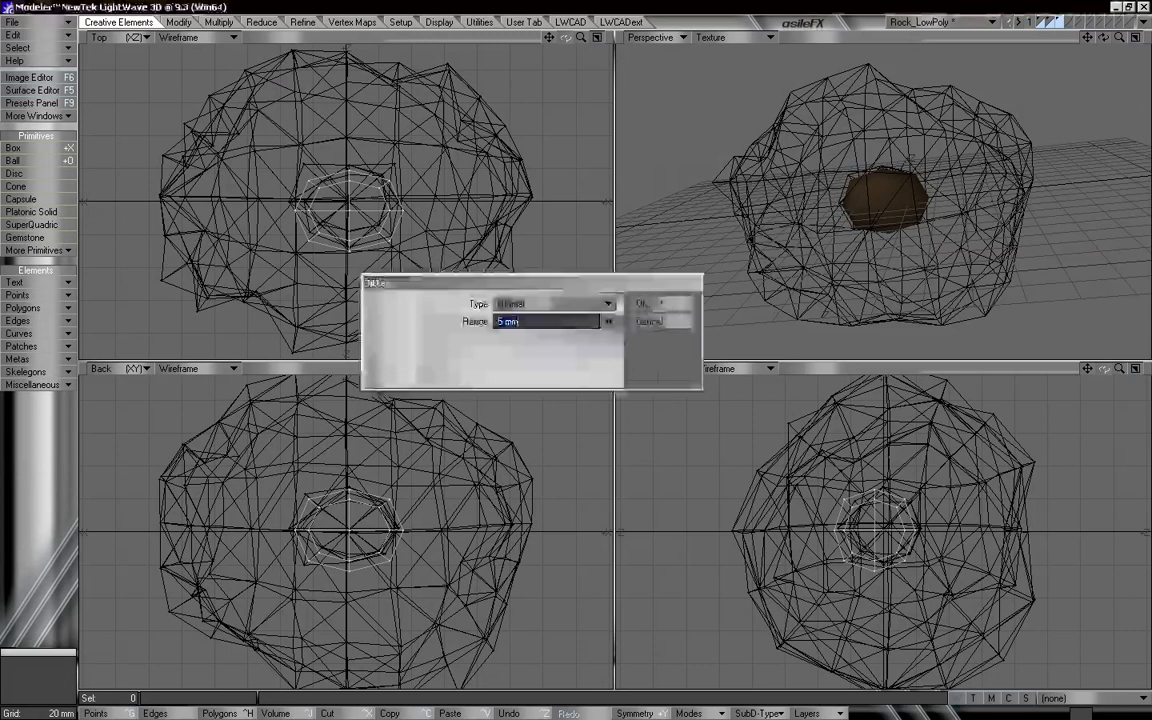
Step: Subdivide the third-layer rock a second time and jitter its denser mesh with the same range
key("shift+d")
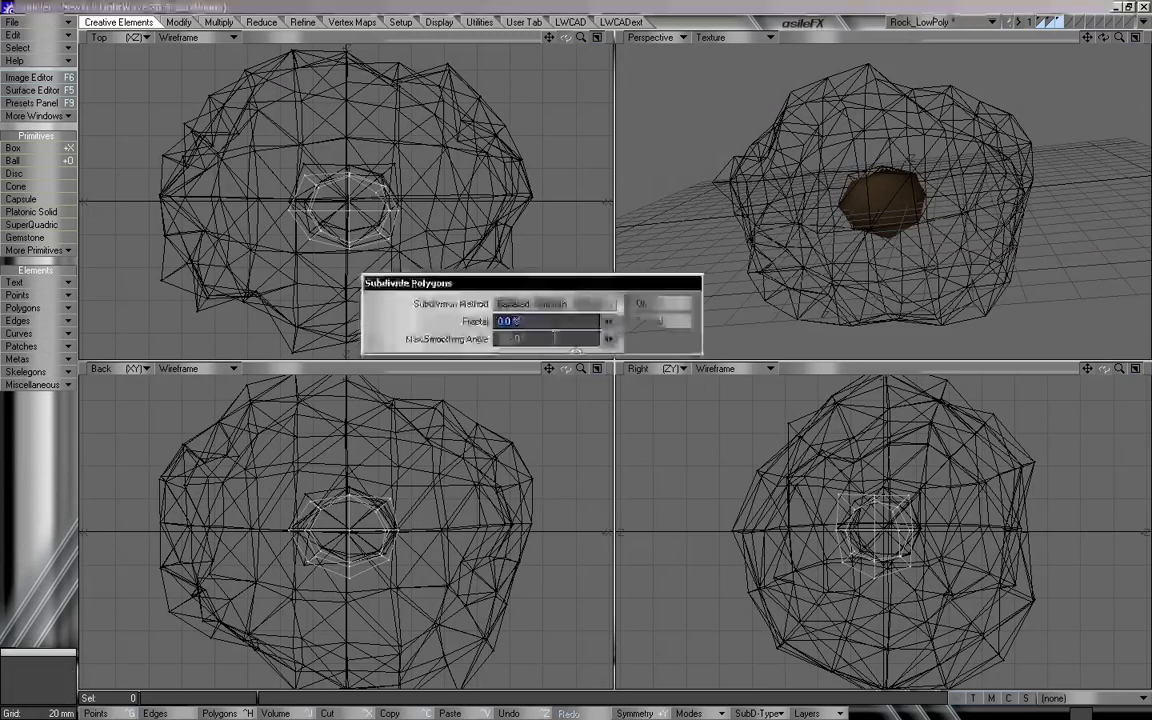
left_click(641, 303)
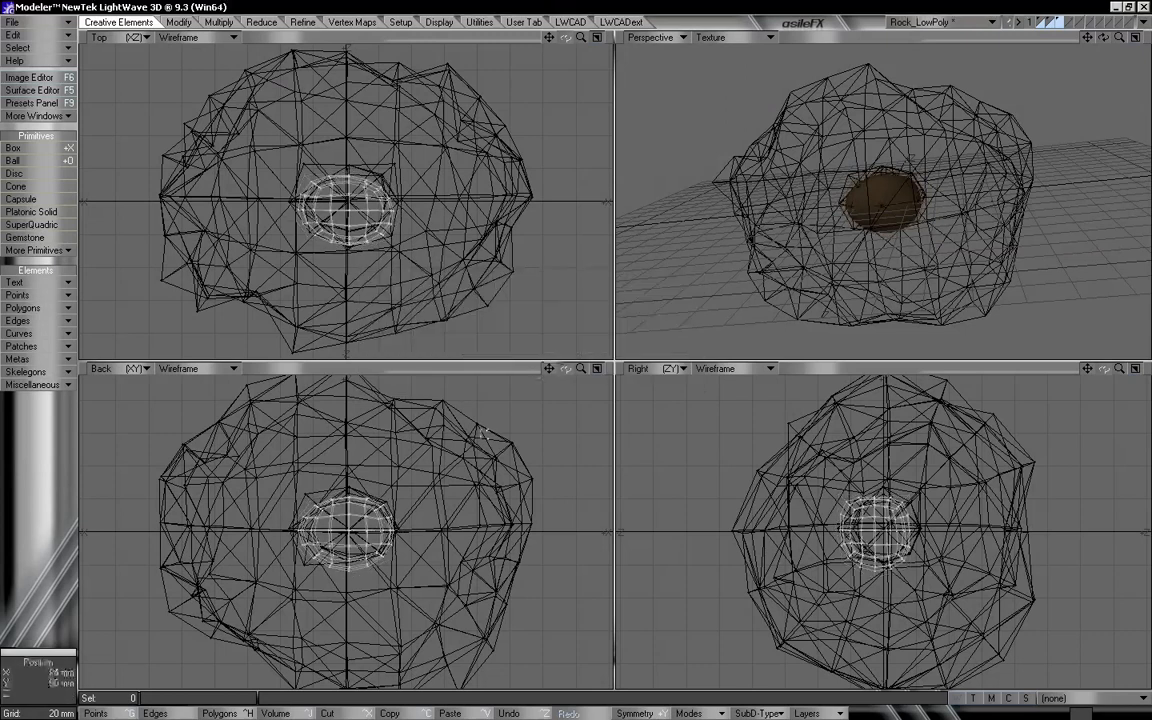
key("shift+j")
left_click(658, 304)
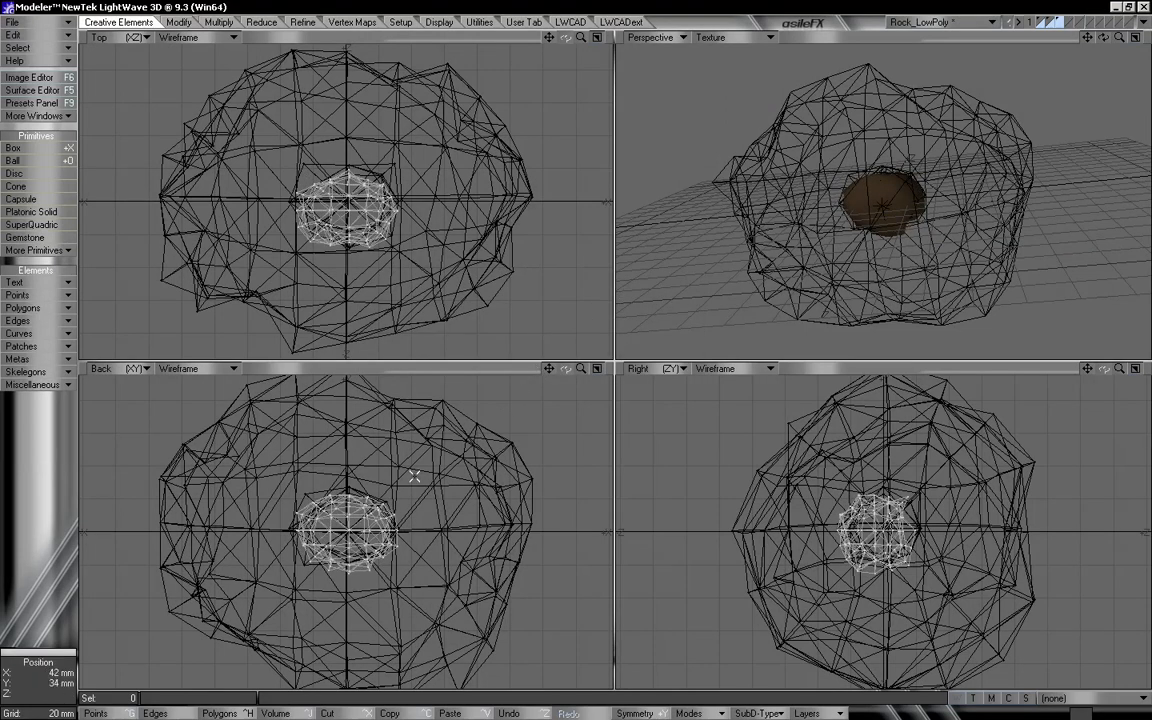
Step: In the Back view, pull the third-layer rock's upper part and side outward using a radial falloff
key("t")
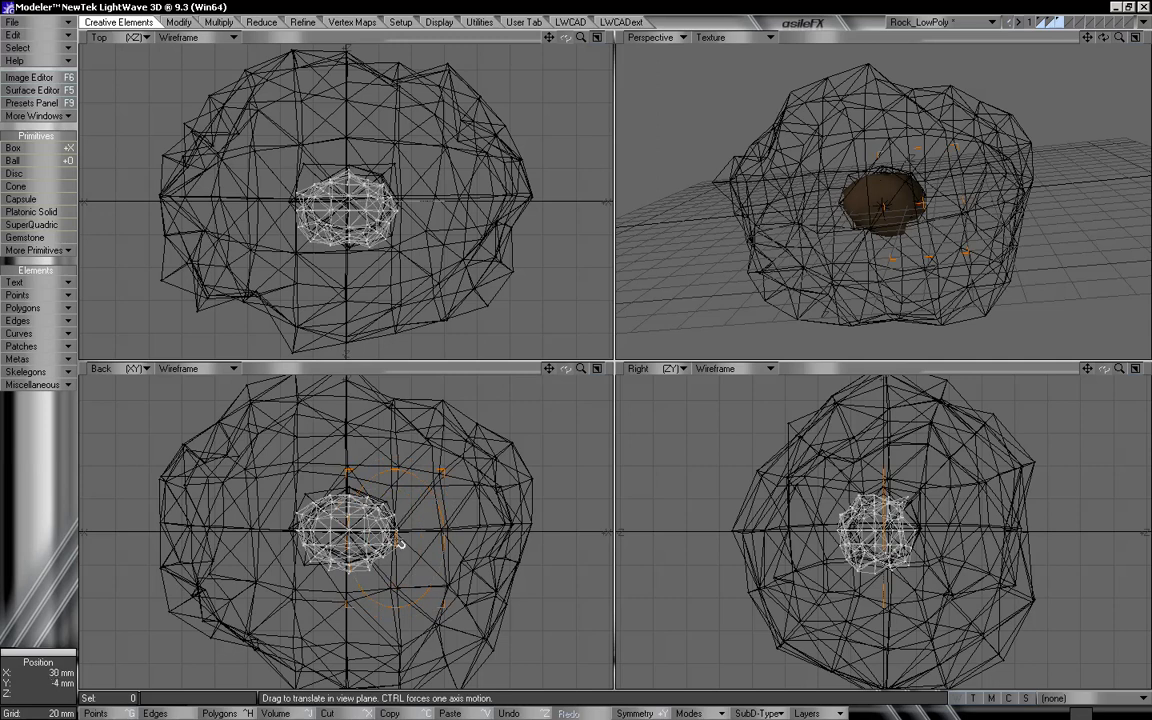
left_click_drag(385, 547, 346, 489)
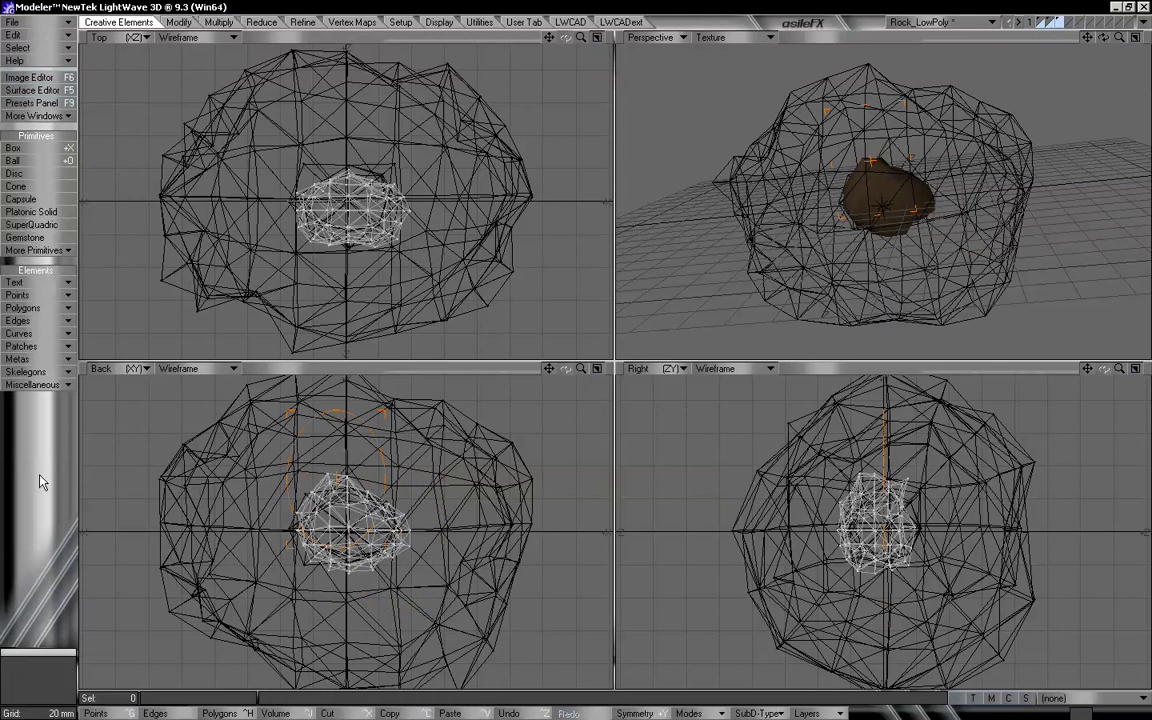
key("space")
Step: In the Right view, pull out the rock's lower front corner and opposite side with radial-falloff moves
key("t")
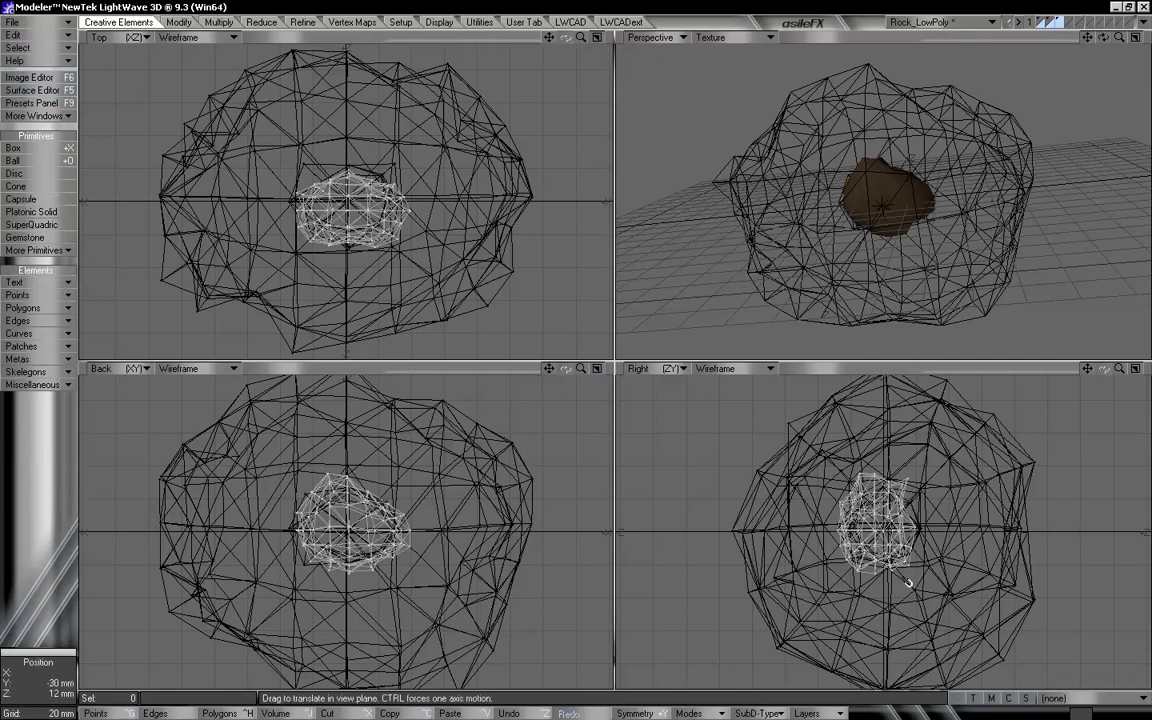
right_click_drag(911, 602, 941, 633)
left_click_drag(909, 566, 922, 564)
left_click(838, 525)
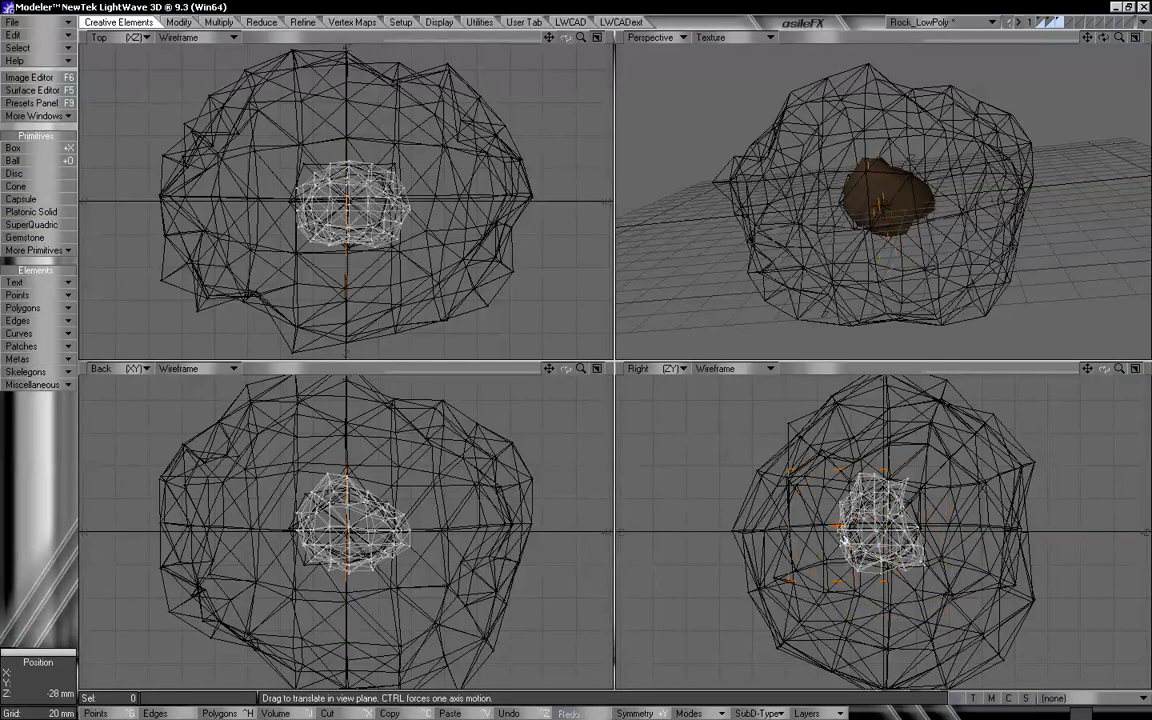
left_click_drag(838, 525, 829, 525)
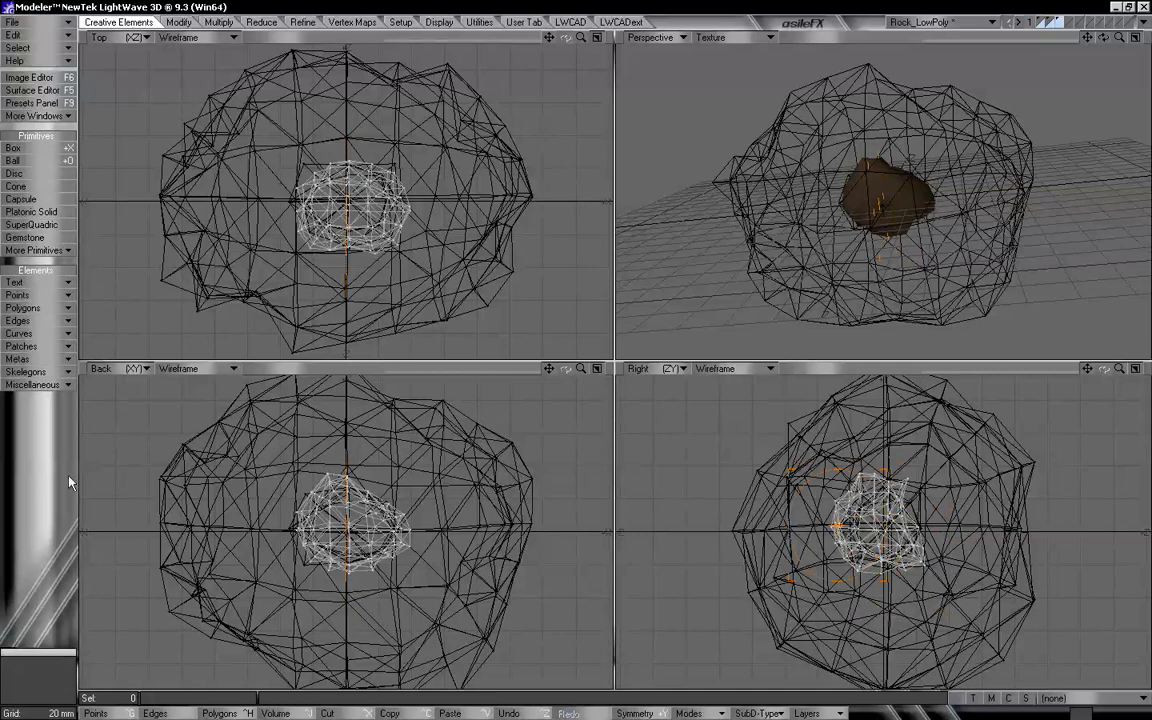
key("space")
Step: In the Top view, pull the rock's lower corner and upper edge outward with falloff moves, and show its layer alone
key("t")
right_click_drag(460, 319, 450, 323)
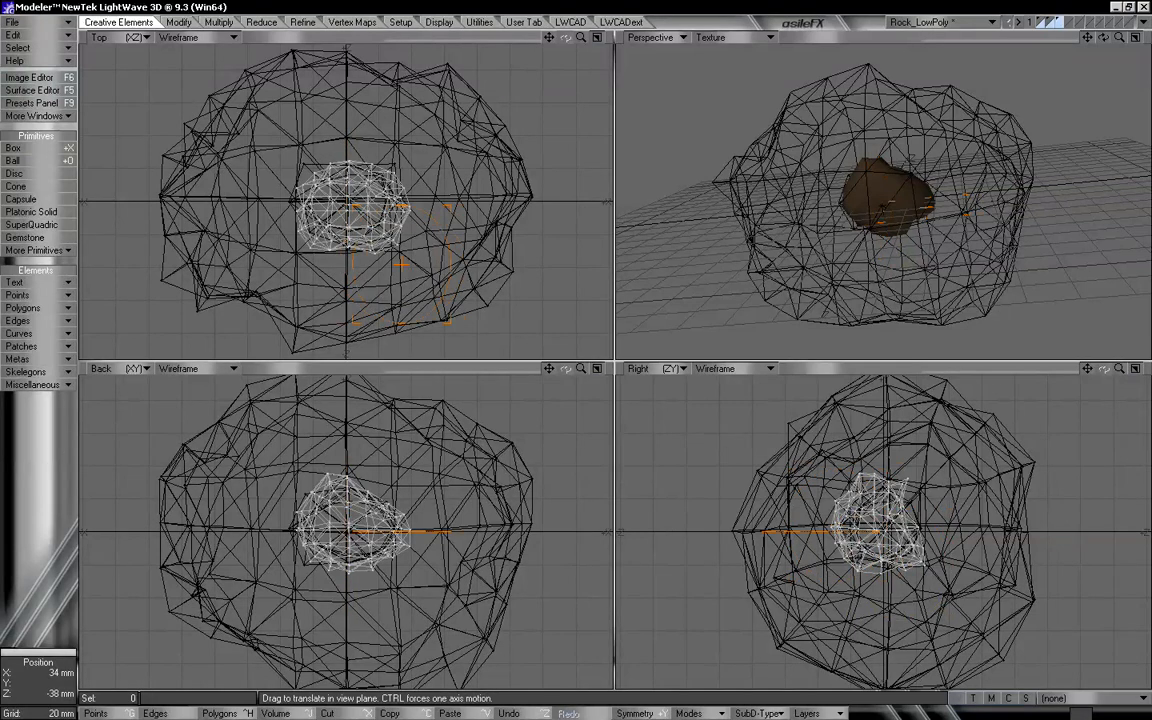
left_click_drag(404, 265, 405, 266)
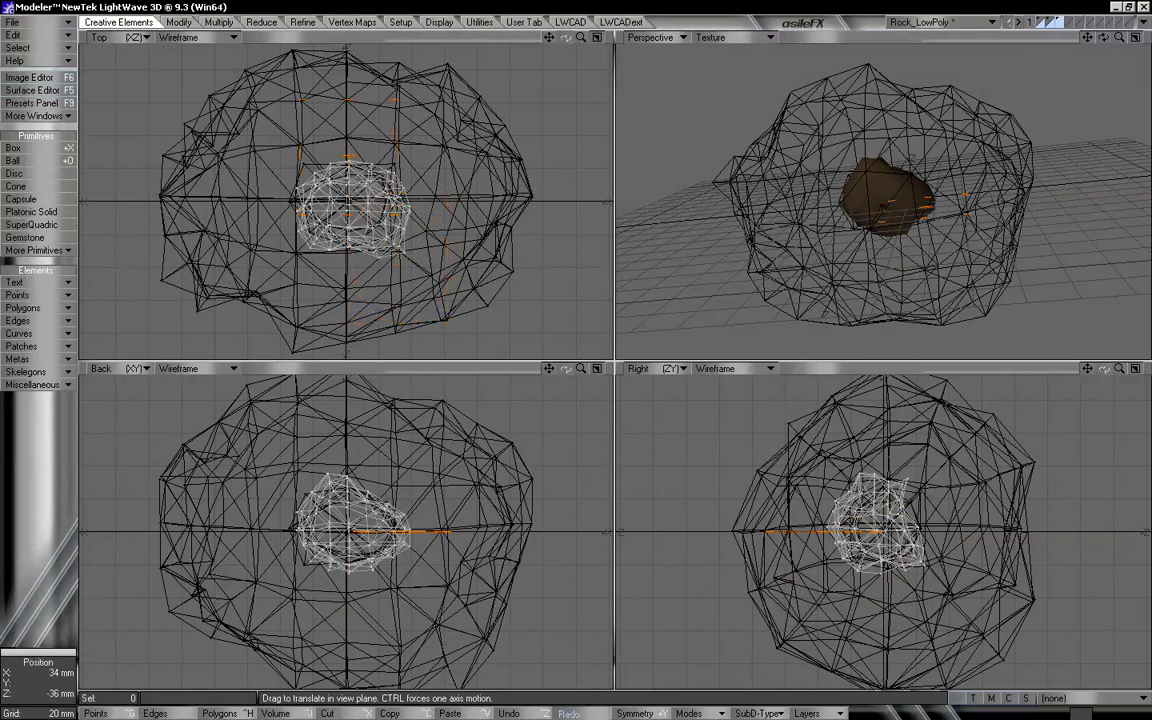
right_click_drag(395, 211, 398, 213)
left_click_drag(357, 185, 355, 162)
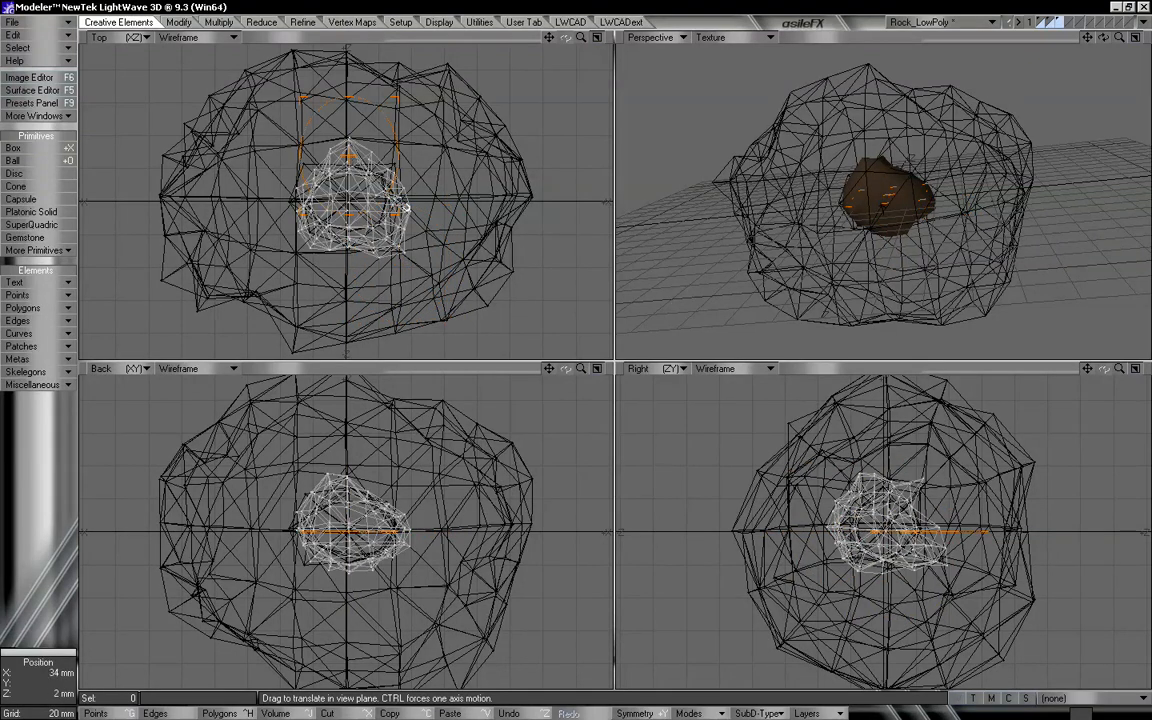
key("space")
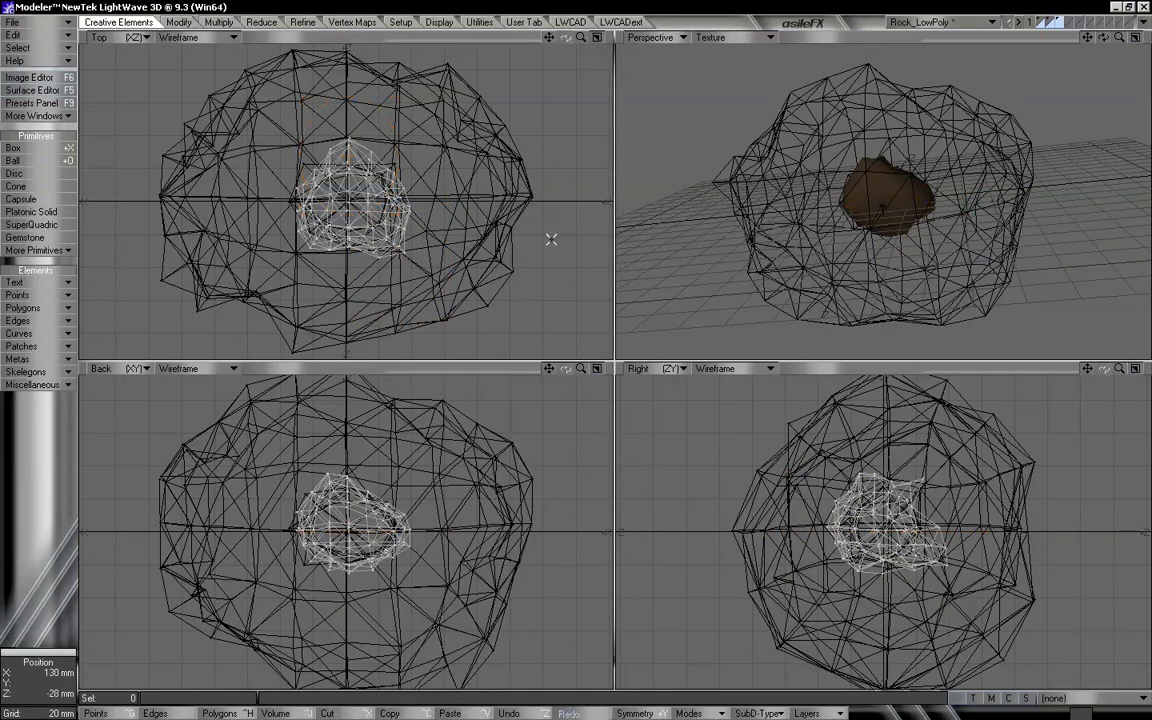
left_click(1047, 22)
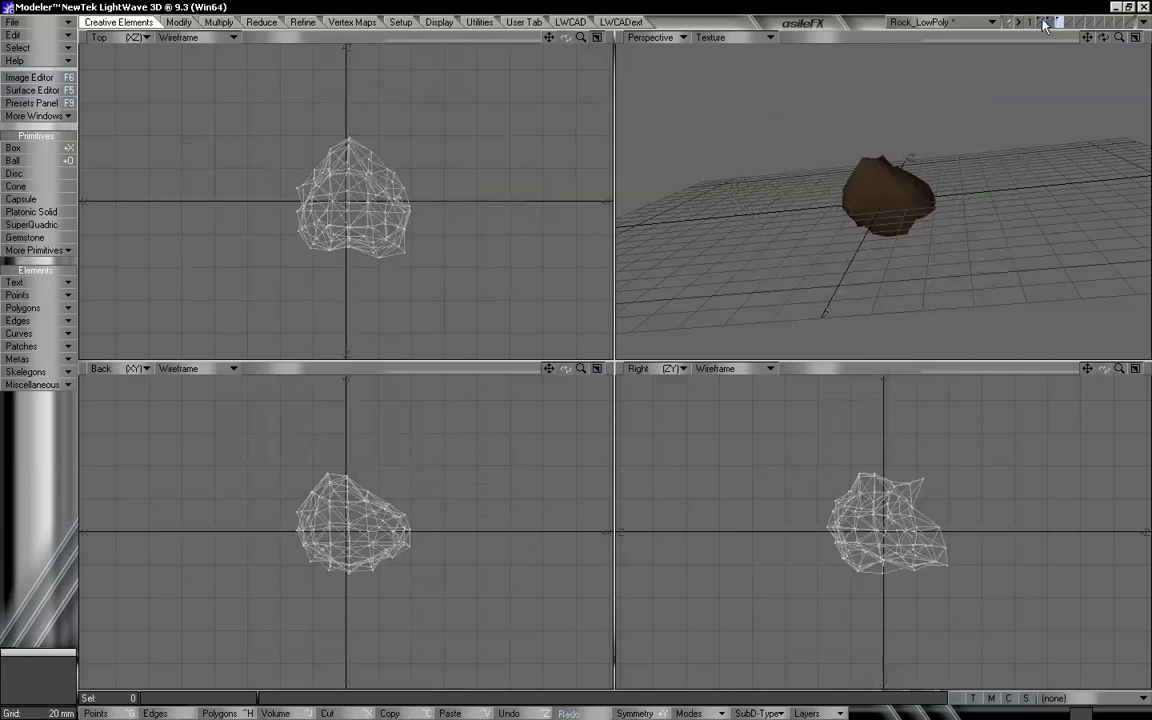
Step: Compare the sizes and shapes of the large first-layer rock and the smaller second- and third-layer rocks
left_click(1046, 22)
left_click(1052, 22)
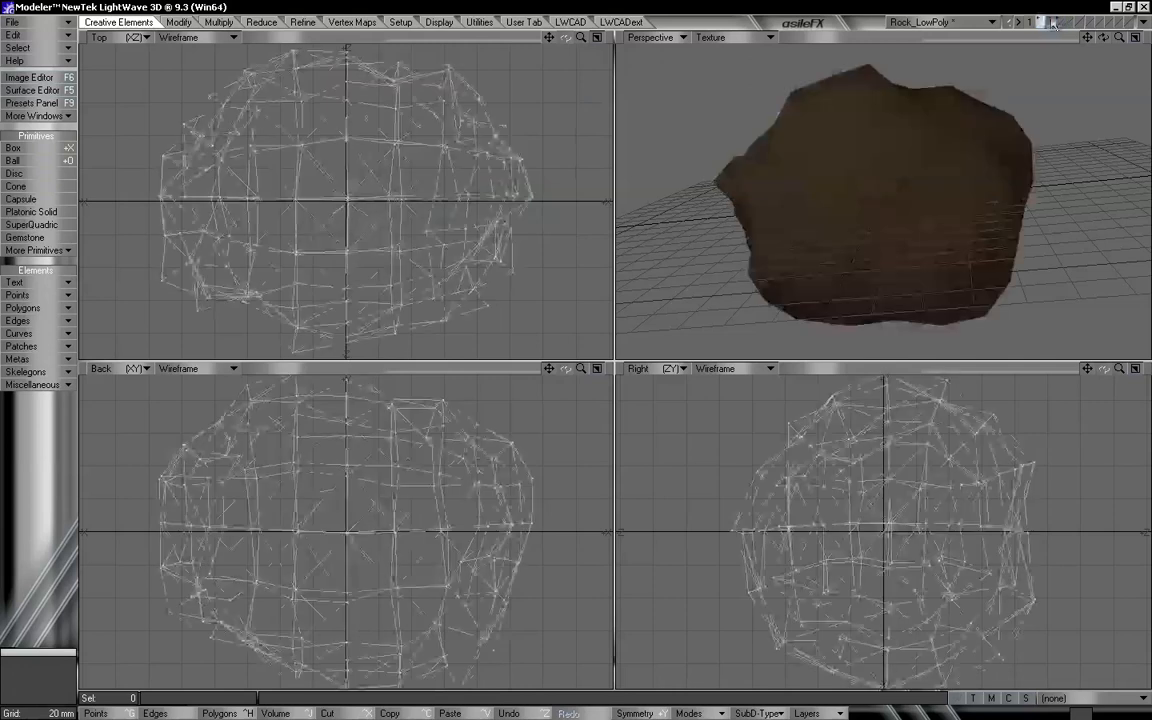
left_click(1056, 22)
key("a")
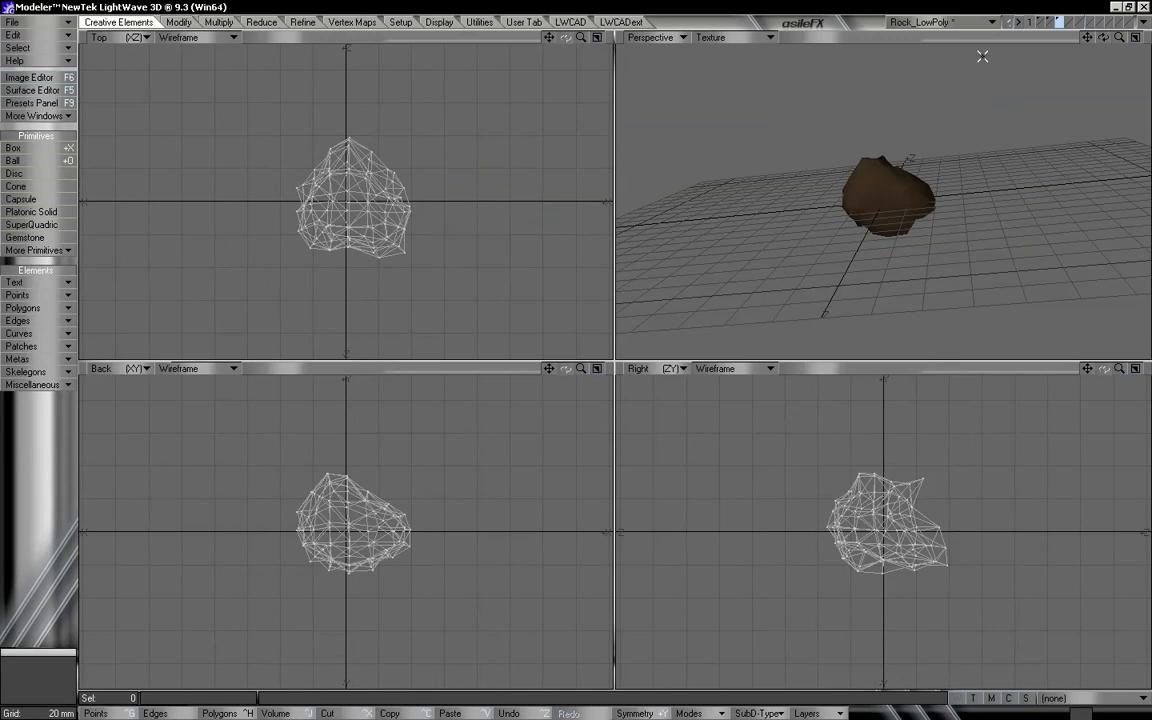
left_click(1042, 22)
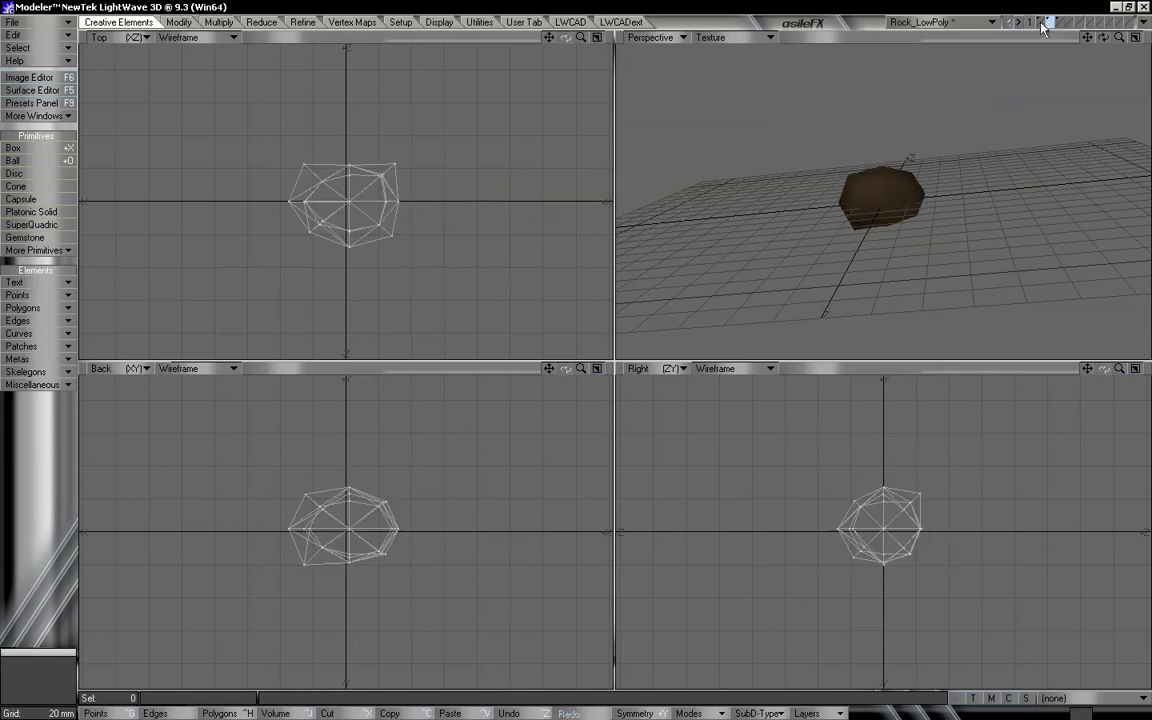
left_click(1044, 27)
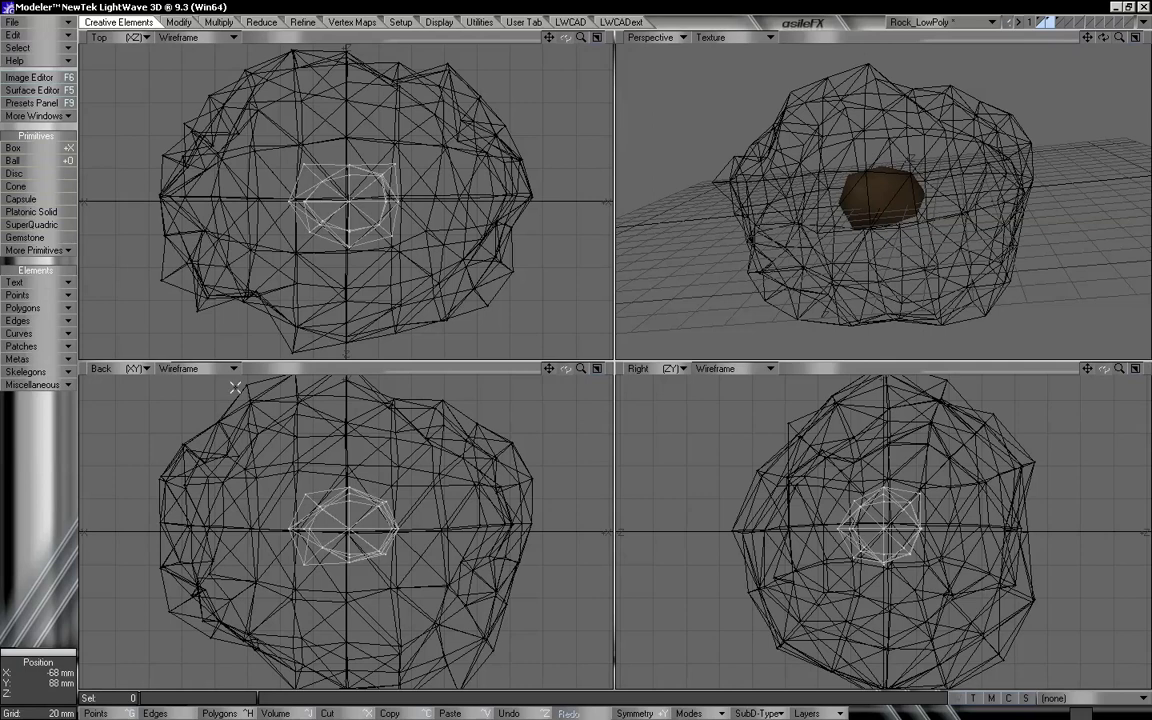
Step: Scale the second-layer rock down to about a quarter of its size, and show the three rock layers together
left_click(1062, 25)
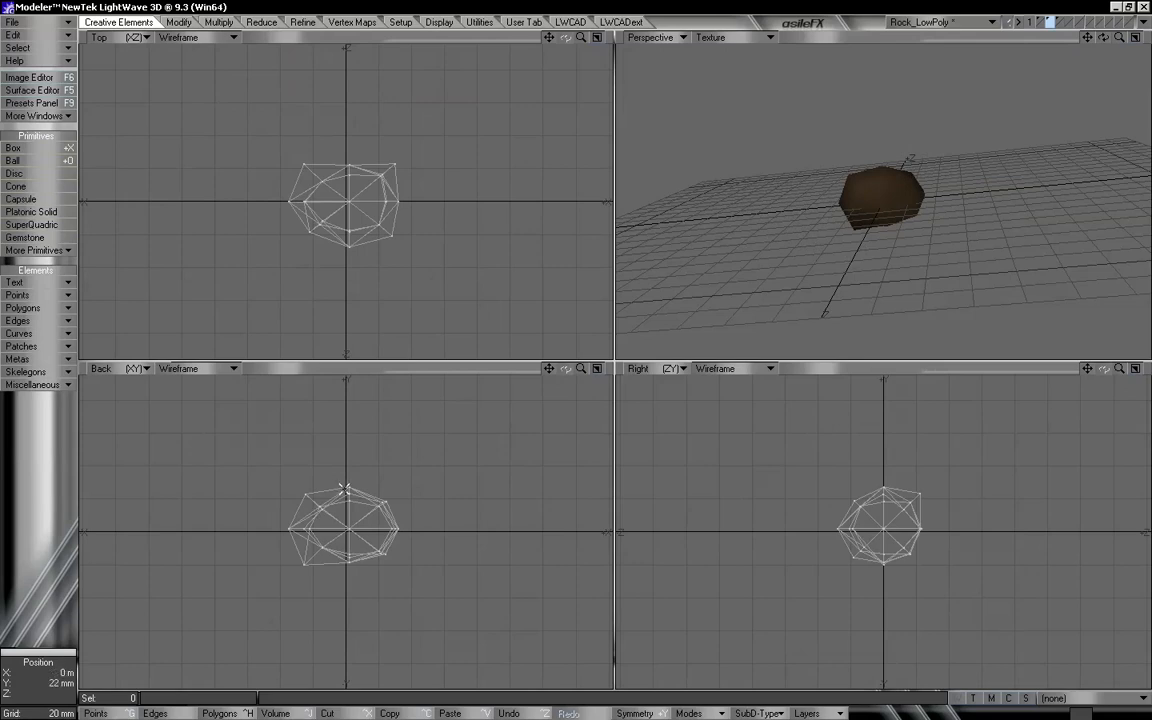
key("shift+h")
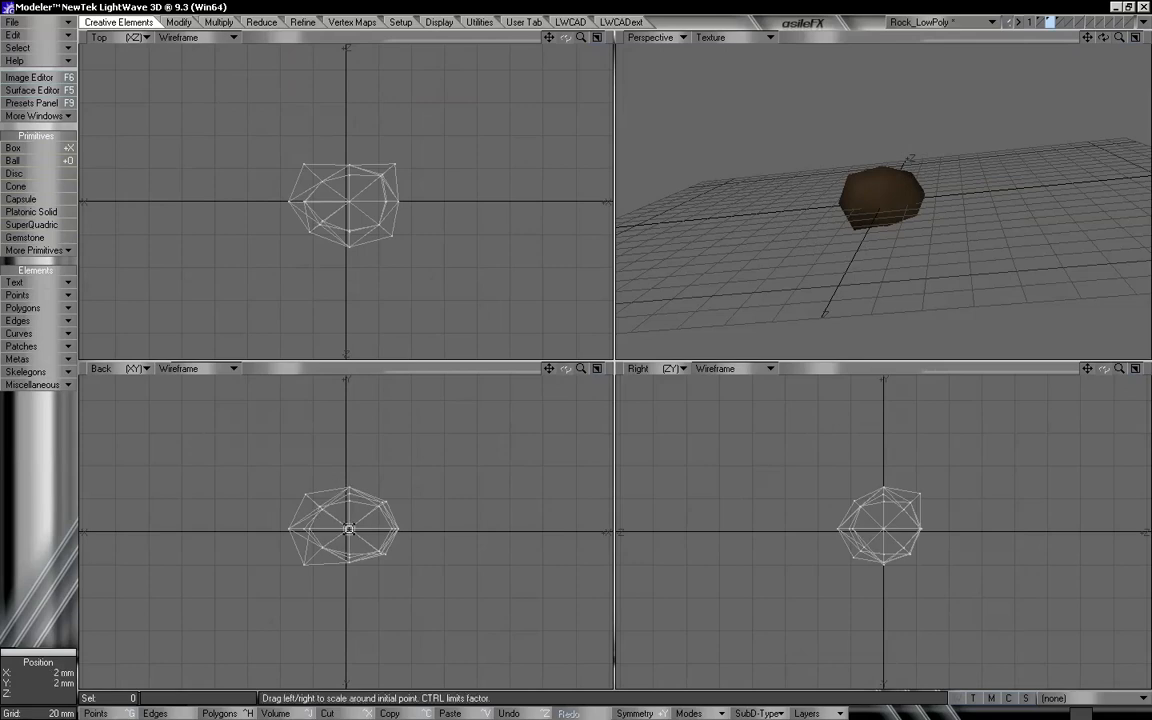
left_click_drag(349, 529, 262, 515)
key("space")
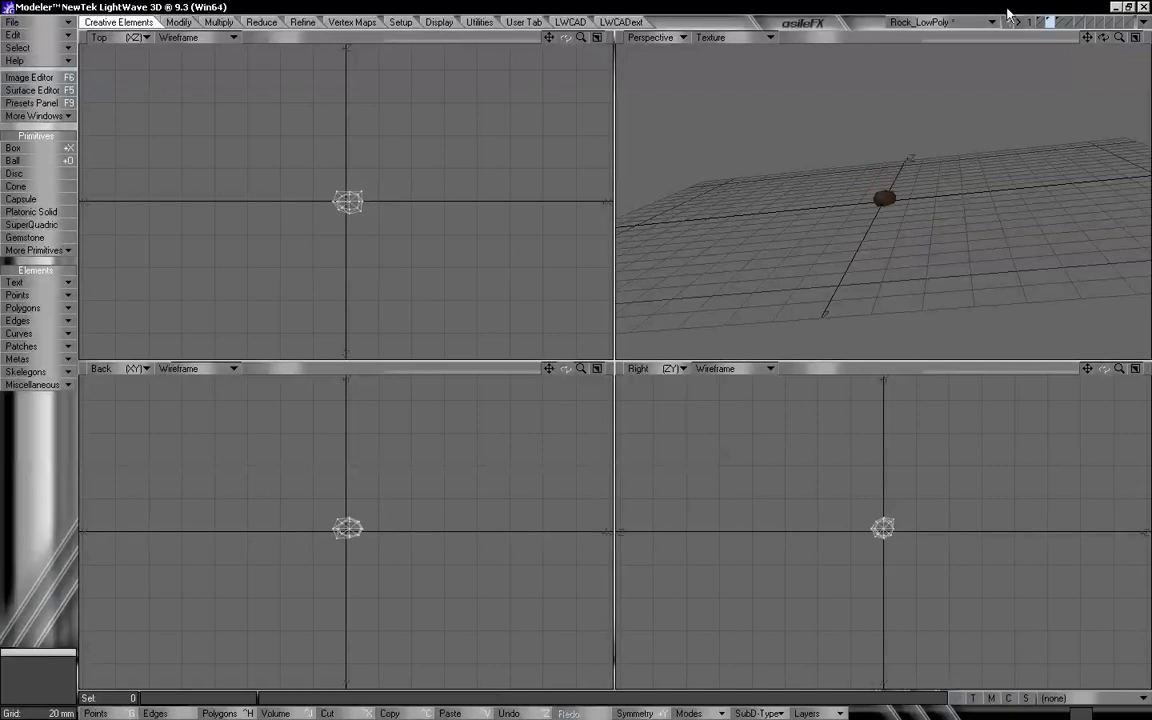
left_click(1046, 22)
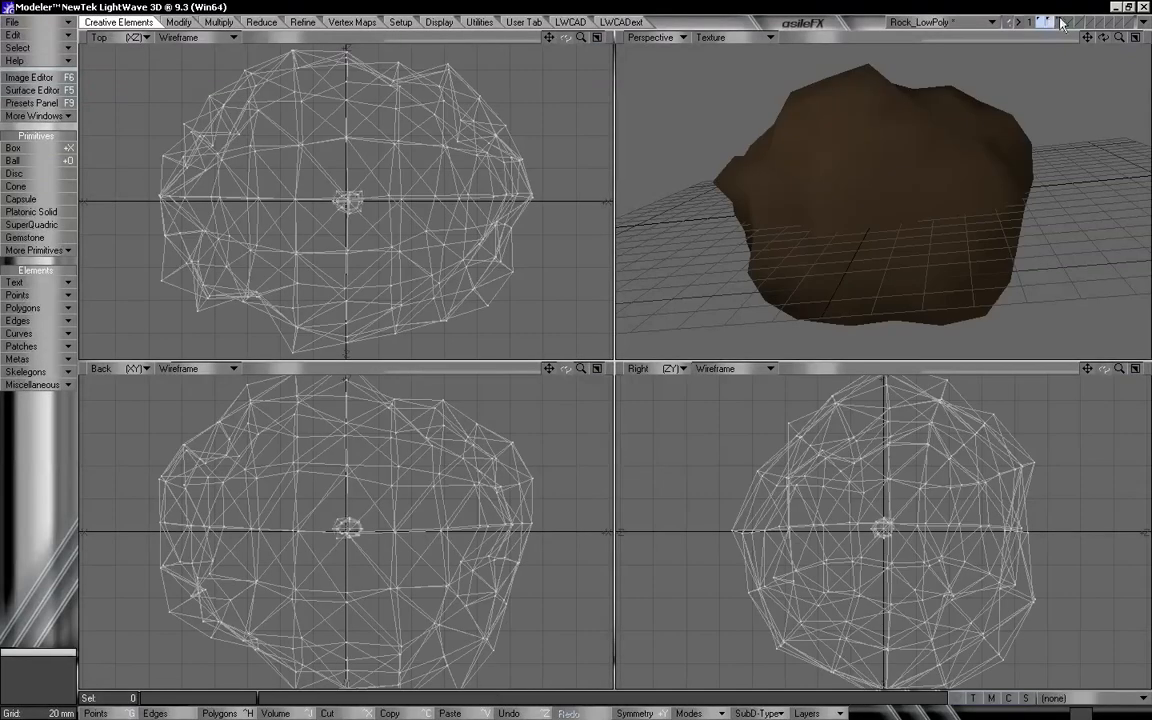
left_click(1060, 22)
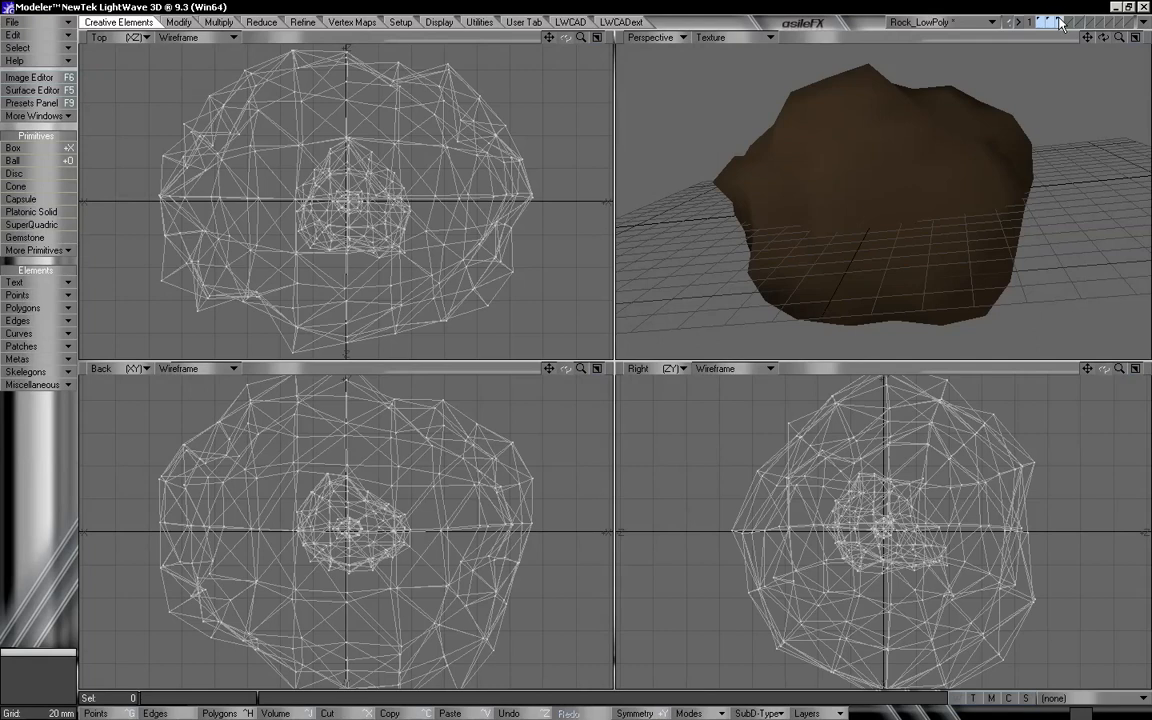
Step: Copy the shrunken second-layer rock onto the empty fourth layer
left_click(1060, 22)
left_click(1050, 22)
key("shift+h")
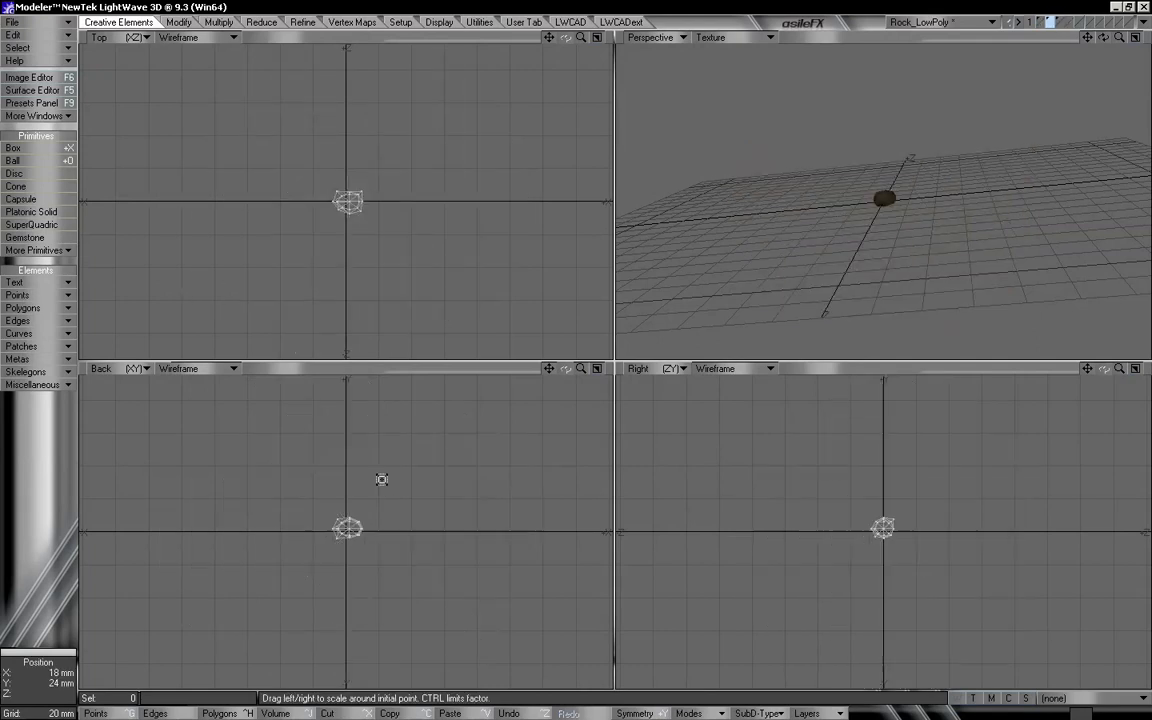
key("space")
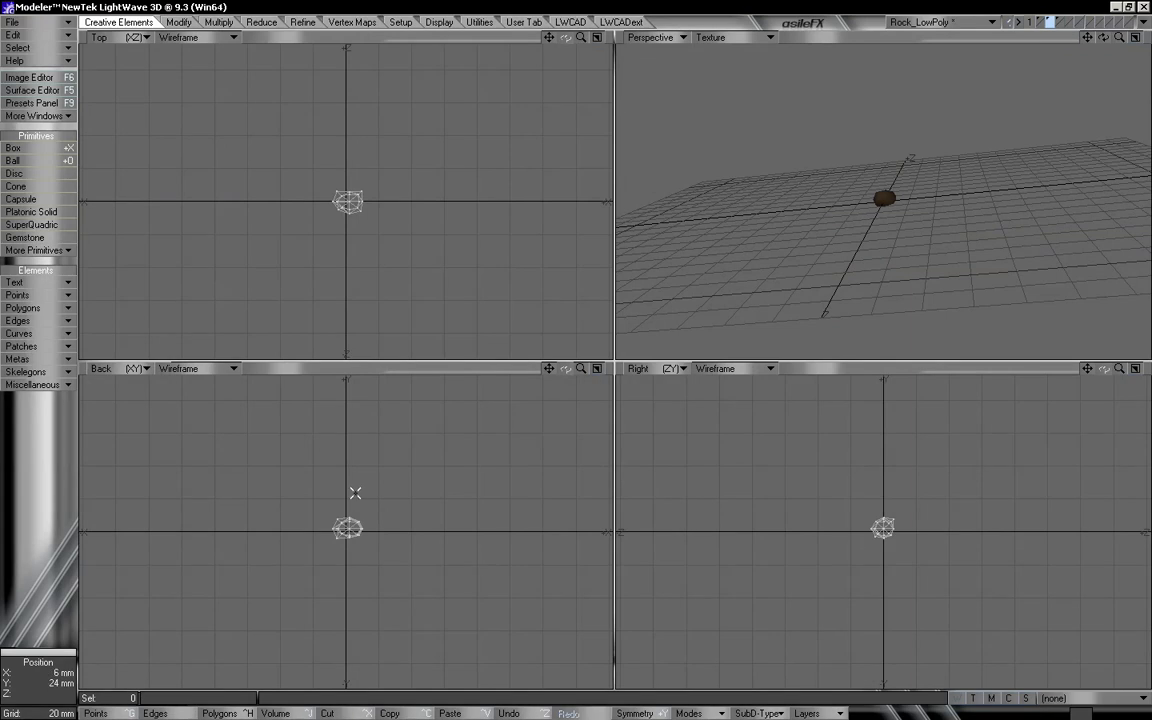
right_click_drag(490, 525, 490, 525)
key("ctrl+h")
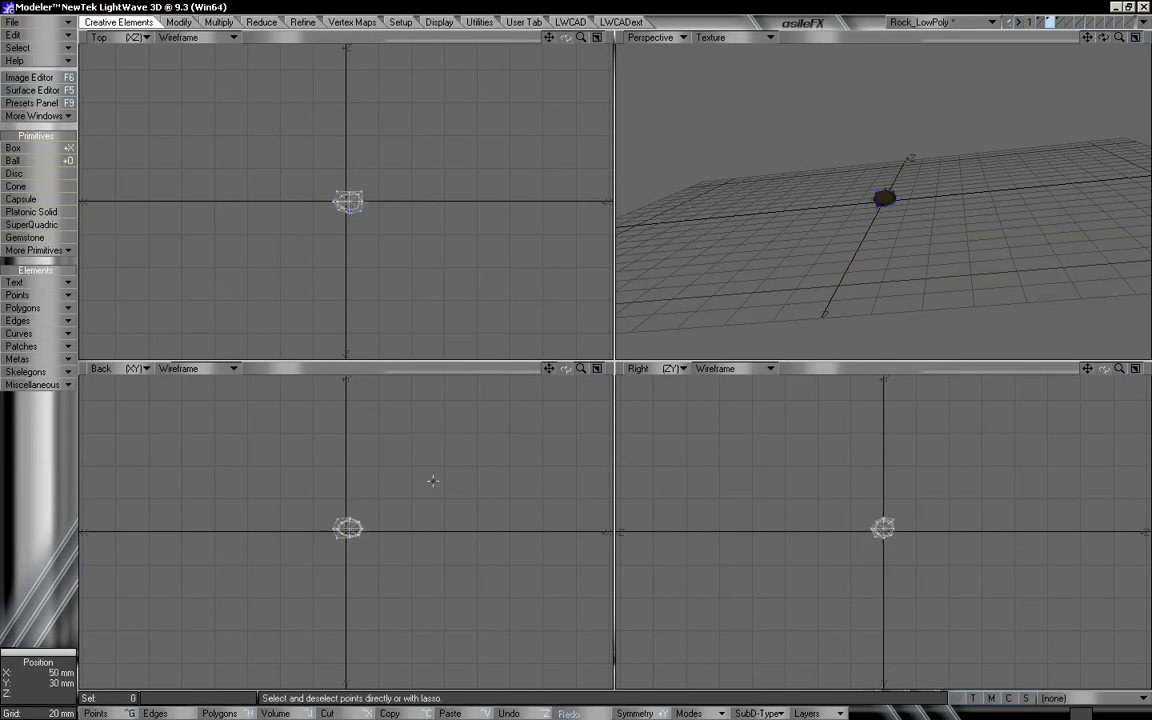
mouse_move(388, 490)
right_mouse_down()
mouse_move(235, 605)
mouse_move(419, 483)
right_mouse_up()
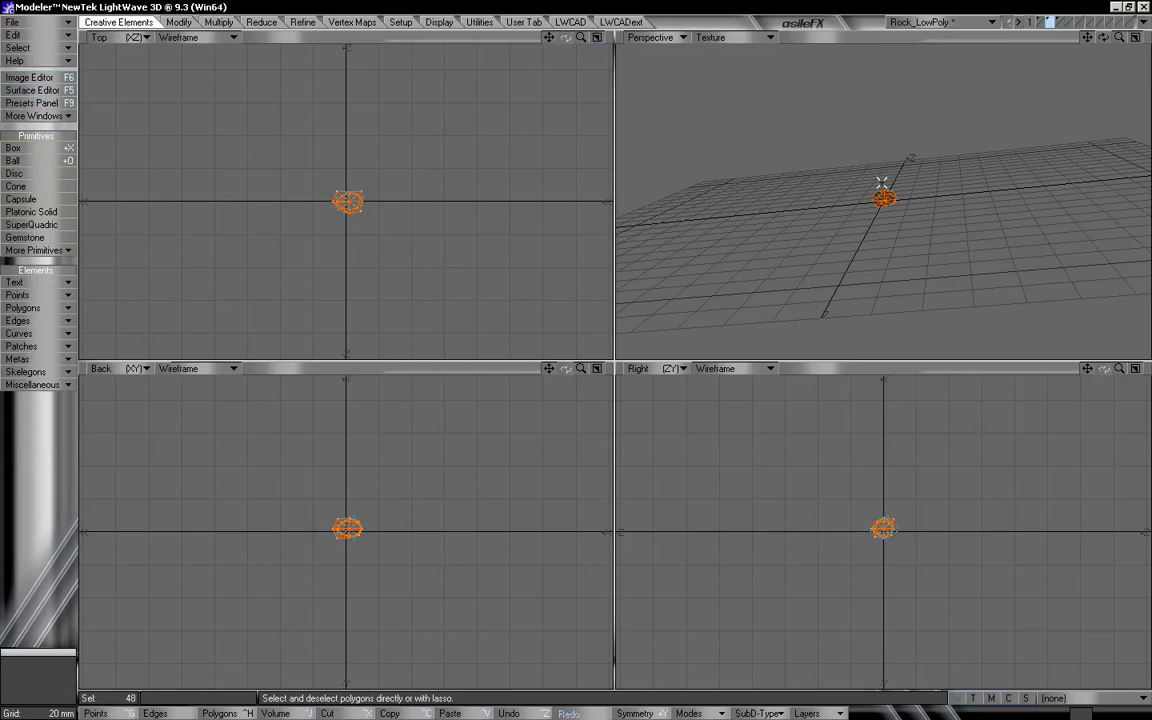
key("x")
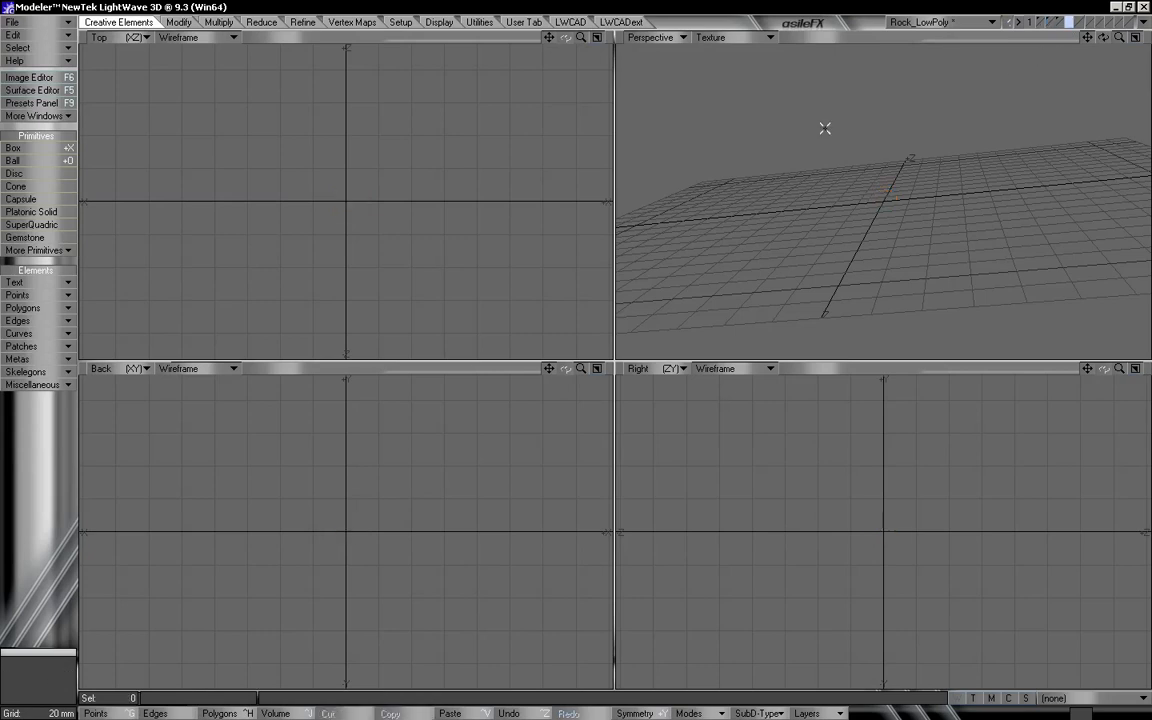
key("v")
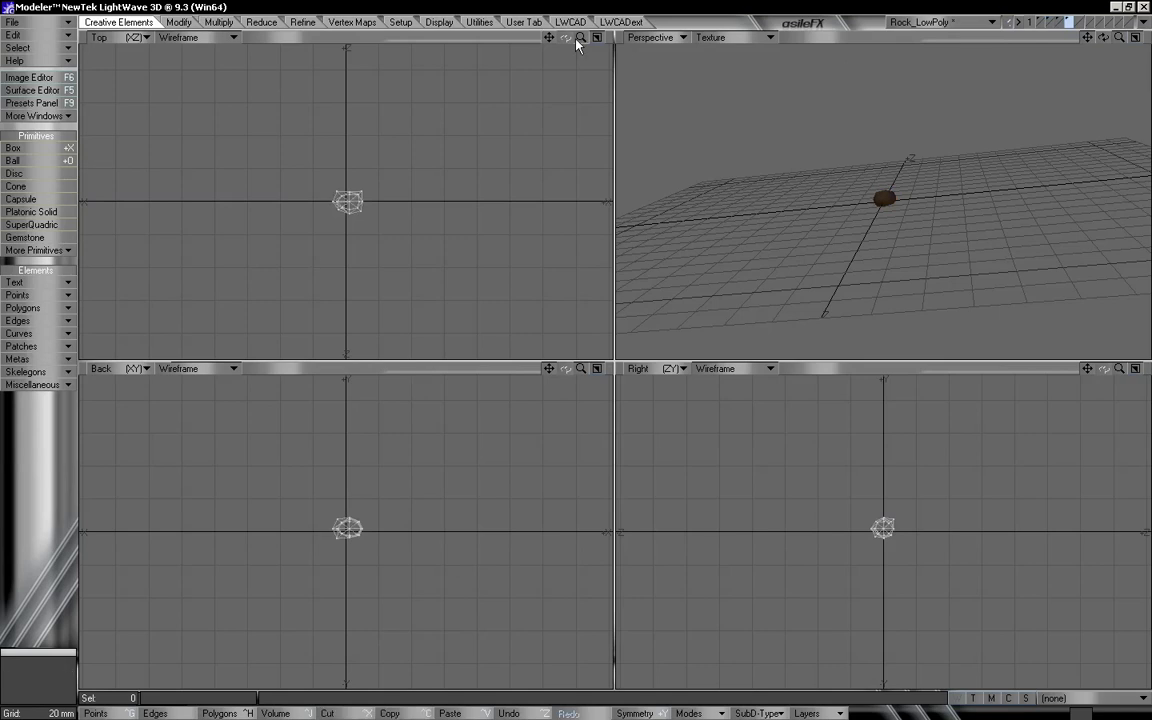
Step: In the Top view, rotate the fourth-layer rock and push its protruding side inward with a radial-falloff move
left_click_drag(580, 37, 130, 170)
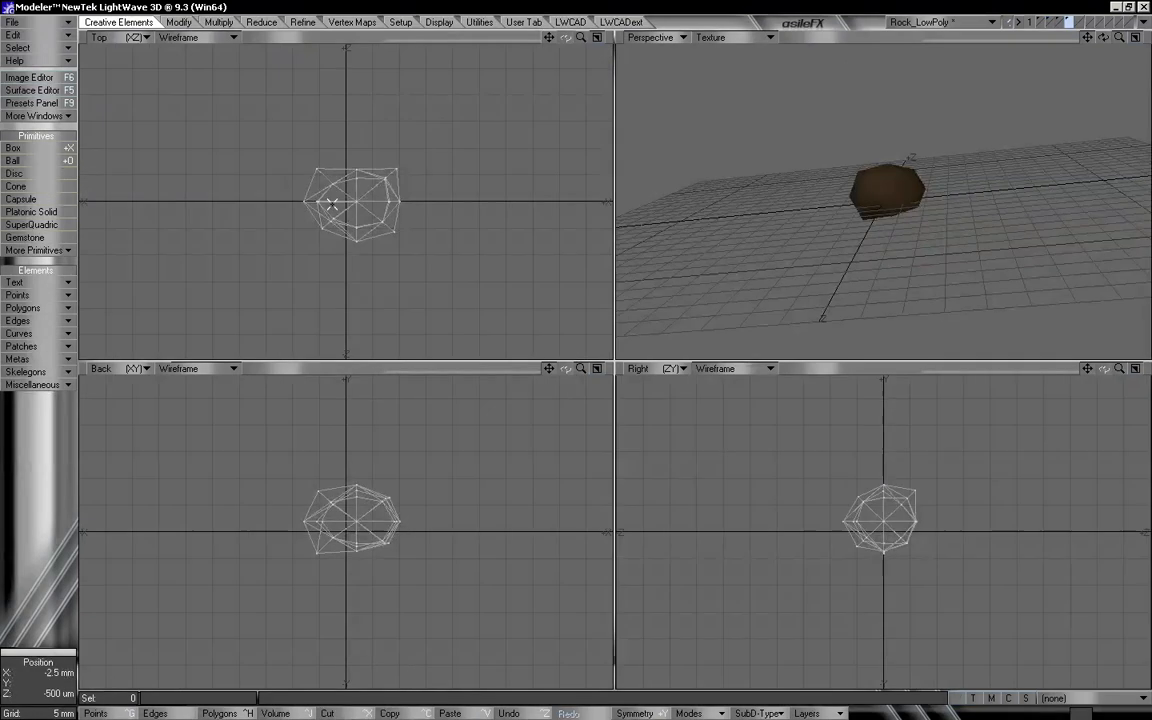
key("y")
left_click_drag(346, 201, 352, 200)
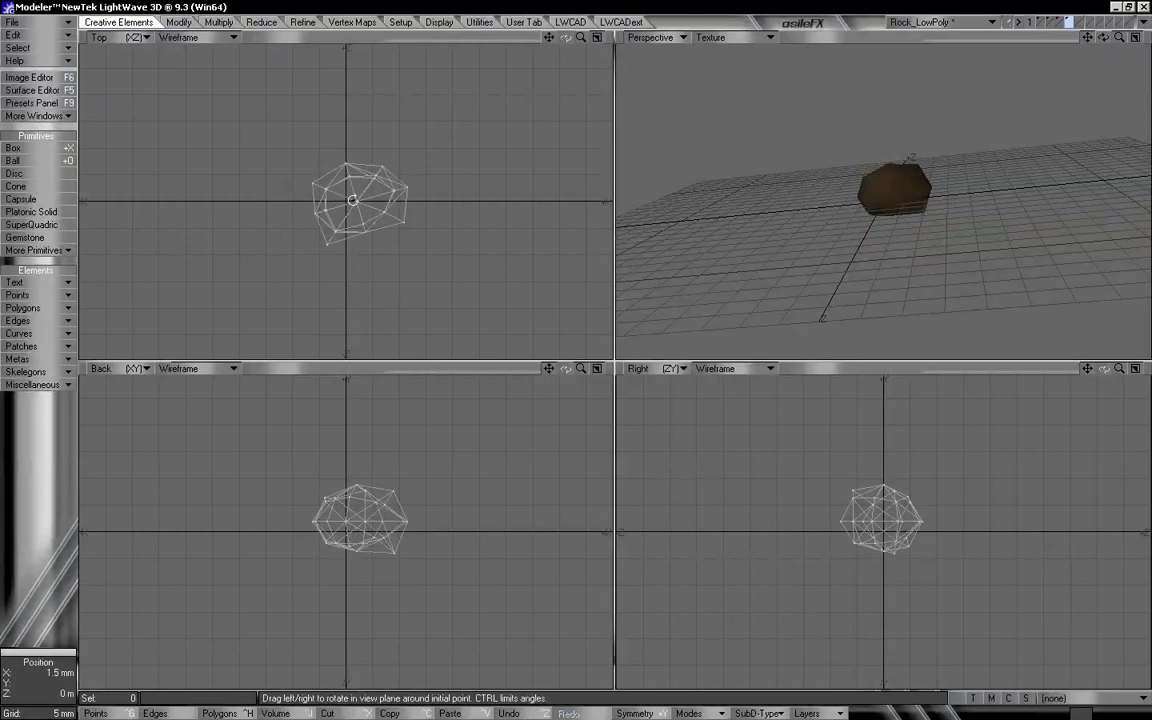
key("shift+semicolon")
right_click_drag(400, 188, 448, 265)
left_click_drag(405, 191, 397, 195)
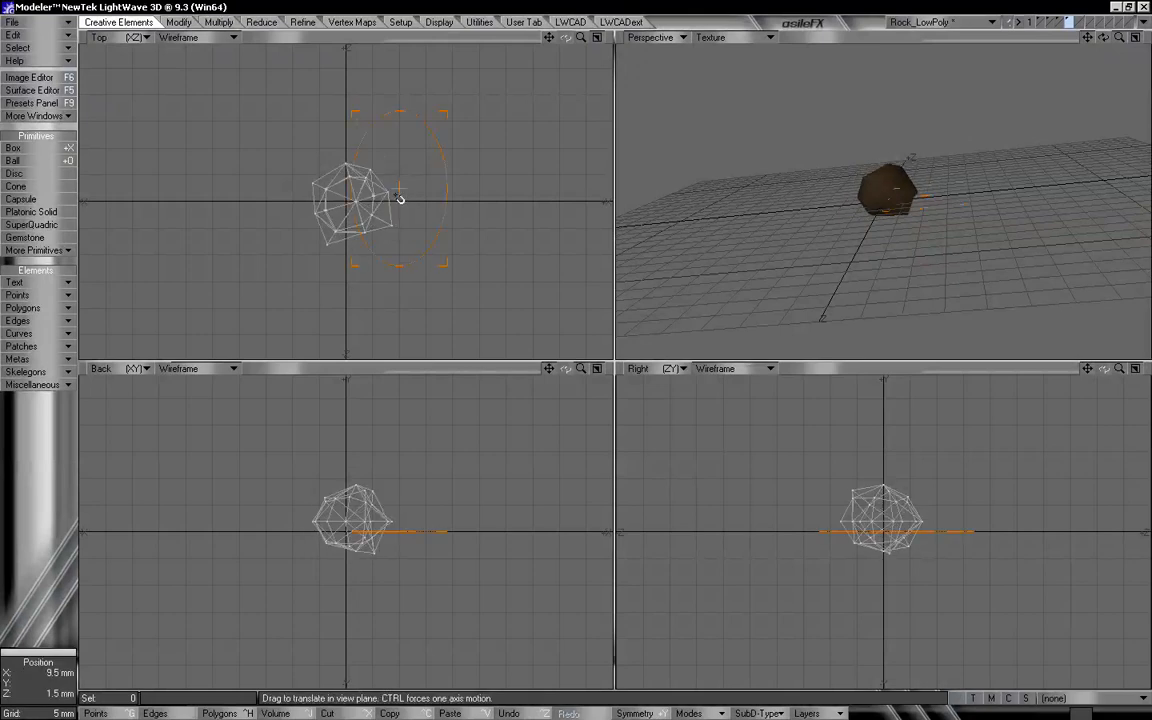
left_click(39, 462)
Step: In the Back view, pull the fourth-layer rock's upper part up and outward with a radial-falloff move
key("shift+semicolon")
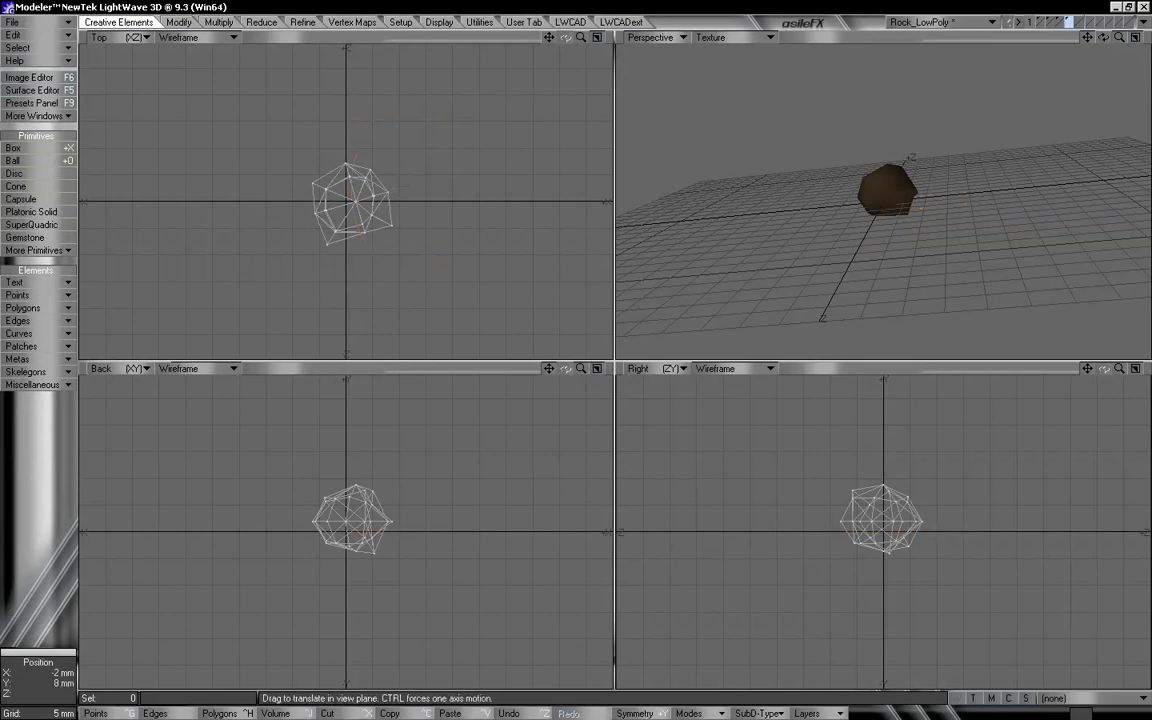
right_click_drag(335, 489, 397, 536)
left_click_drag(335, 491, 313, 471)
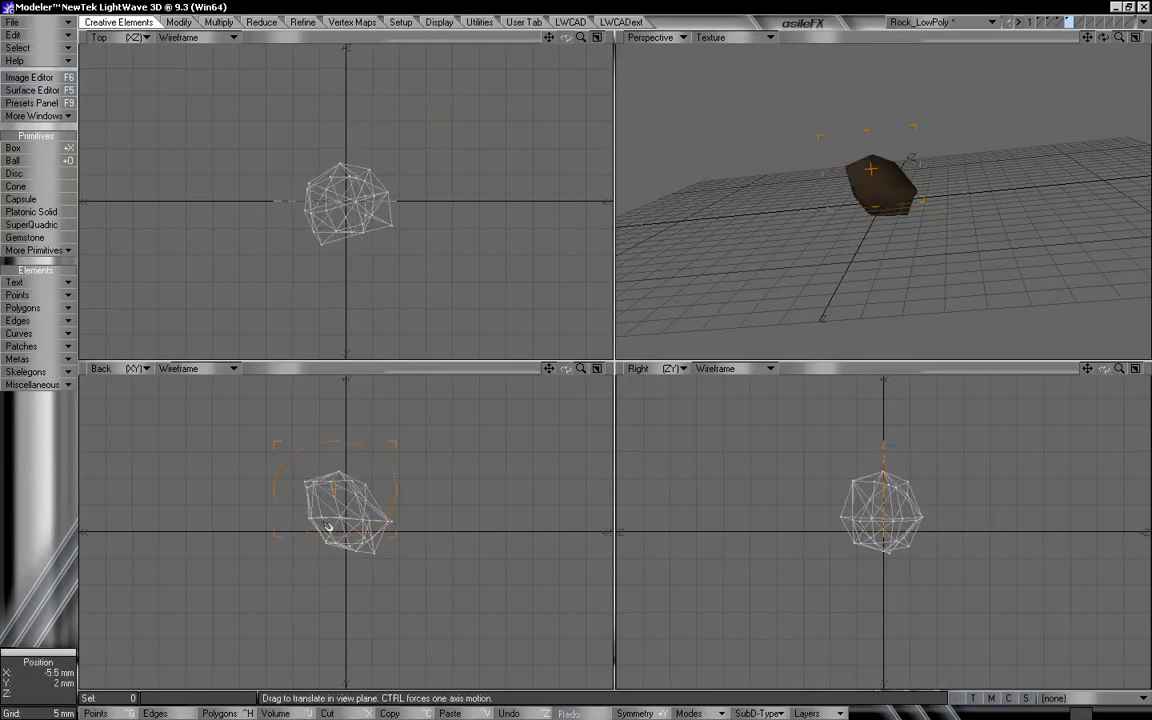
left_click(41, 512)
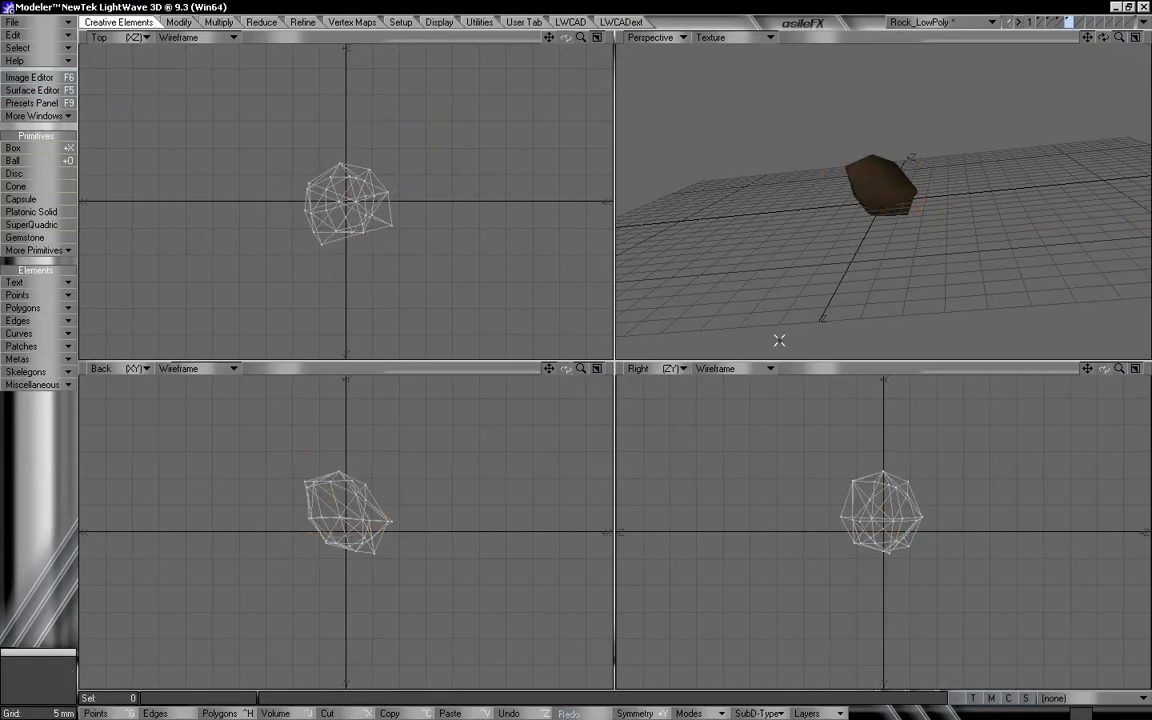
Step: Compare the rocks on the four layers in perspective, first all together and then layer by layer
left_click_drag(1119, 38, 1004, 38)
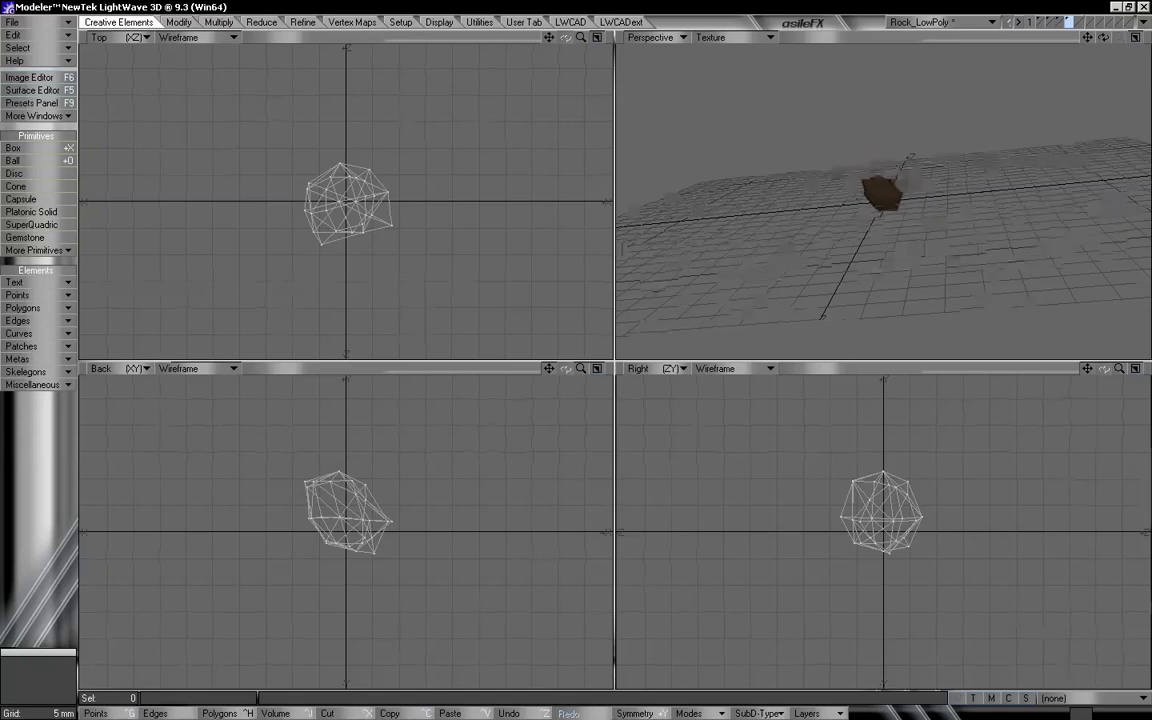
left_click_drag(892, 153, 905, 167, "alt")
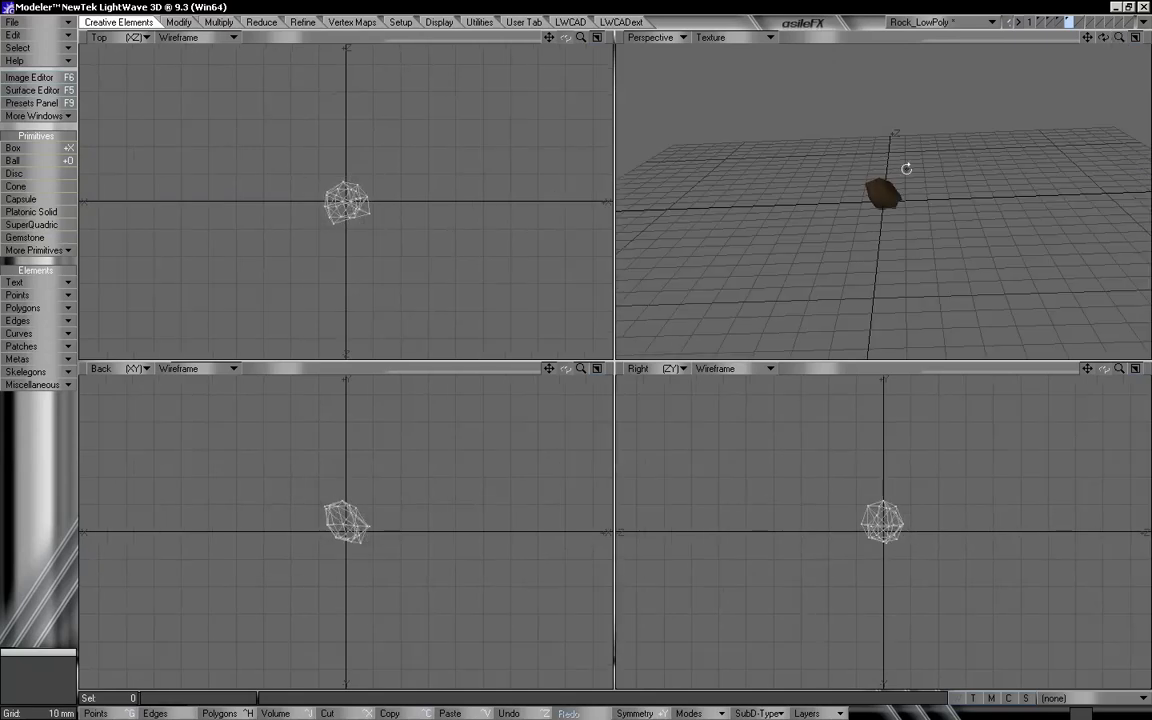
left_click(1045, 22)
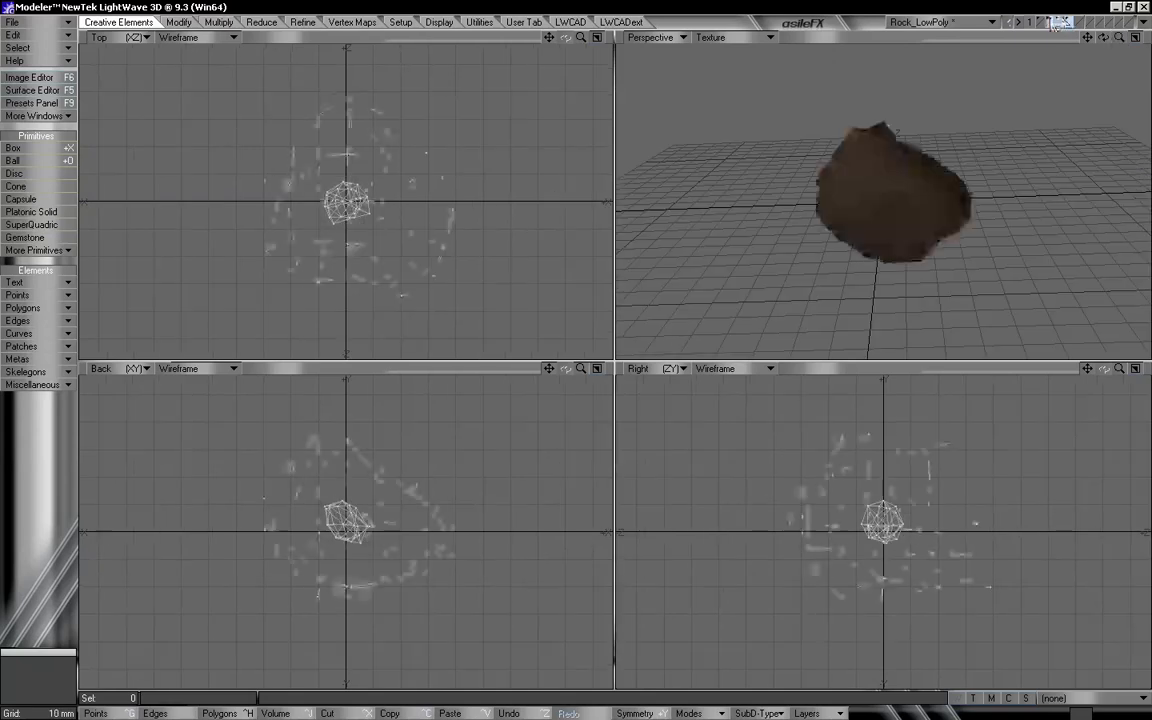
key("a")
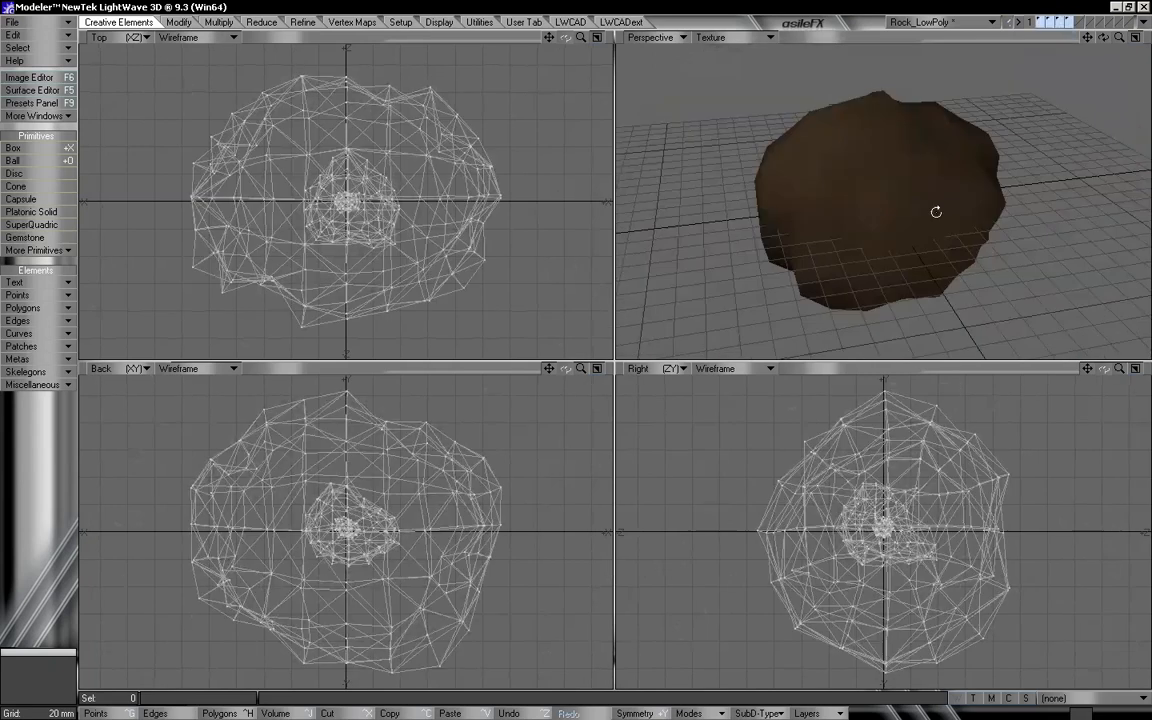
left_click(1058, 22)
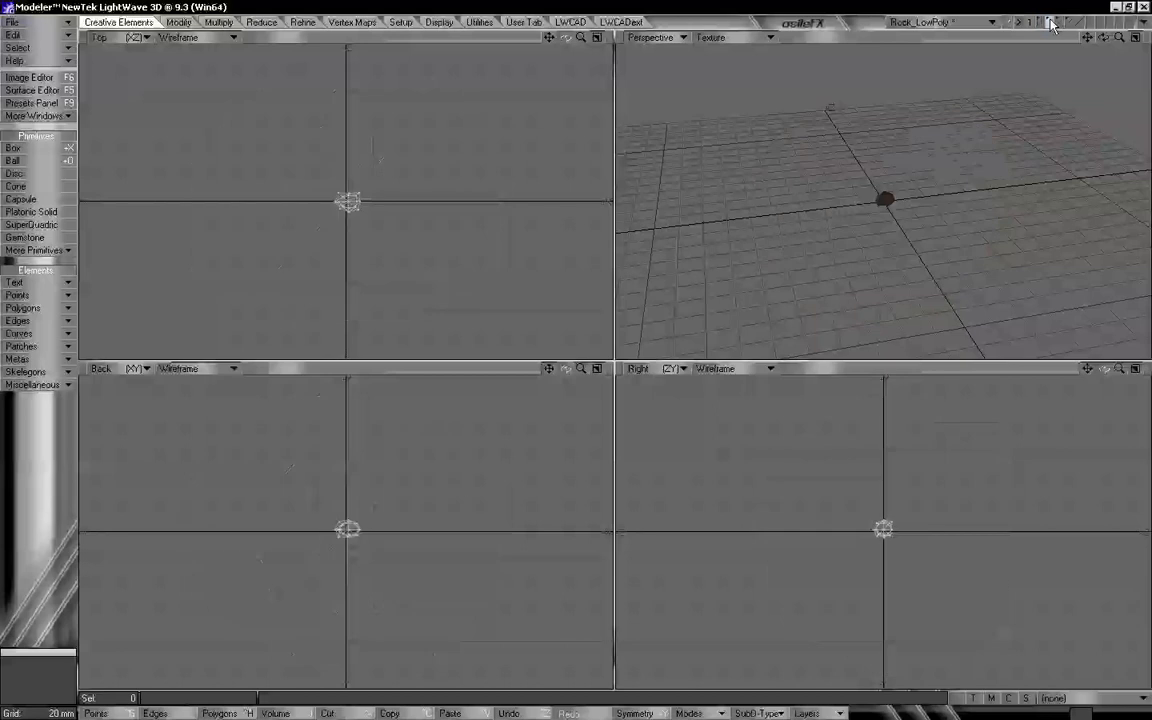
left_click(1067, 22)
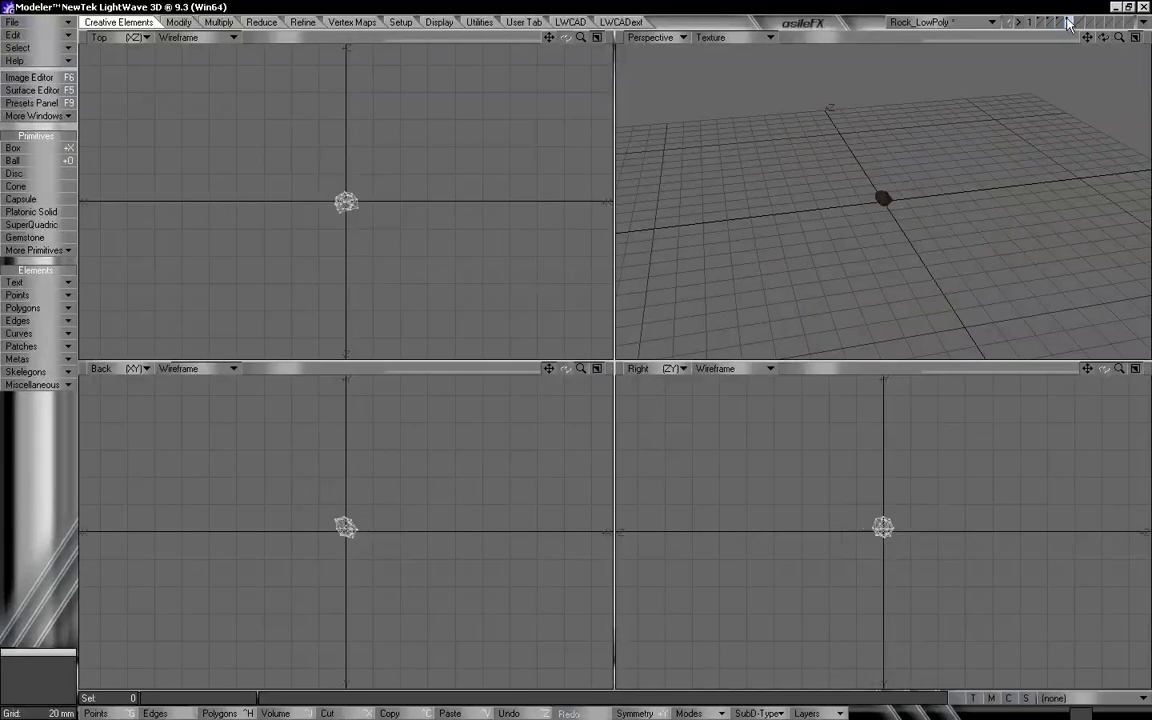
left_click(1060, 22)
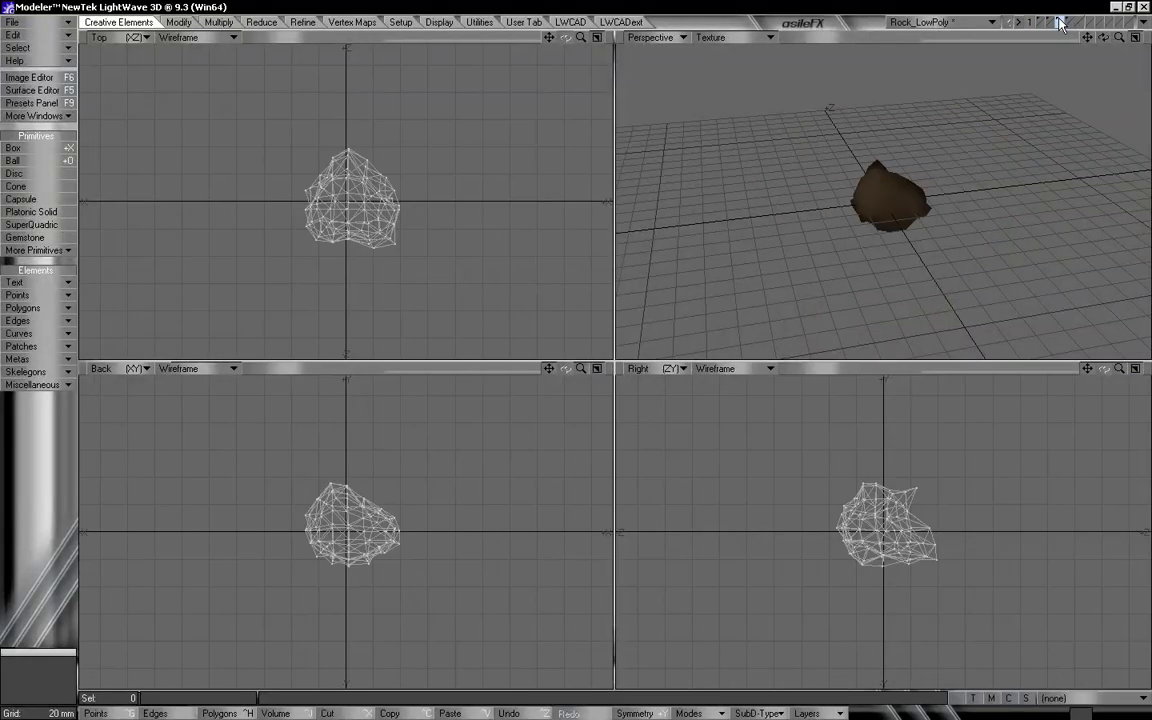
left_click(1045, 22)
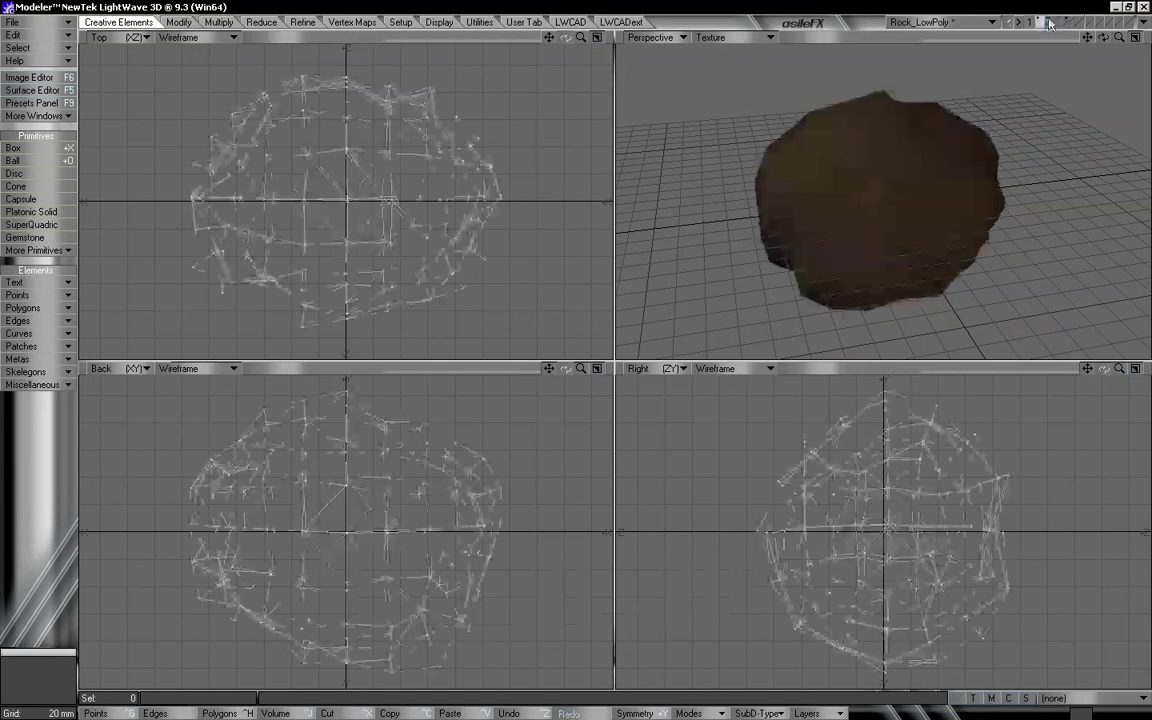
left_click(1063, 22)
left_click(1053, 22)
left_click(1063, 22)
left_click(1053, 22)
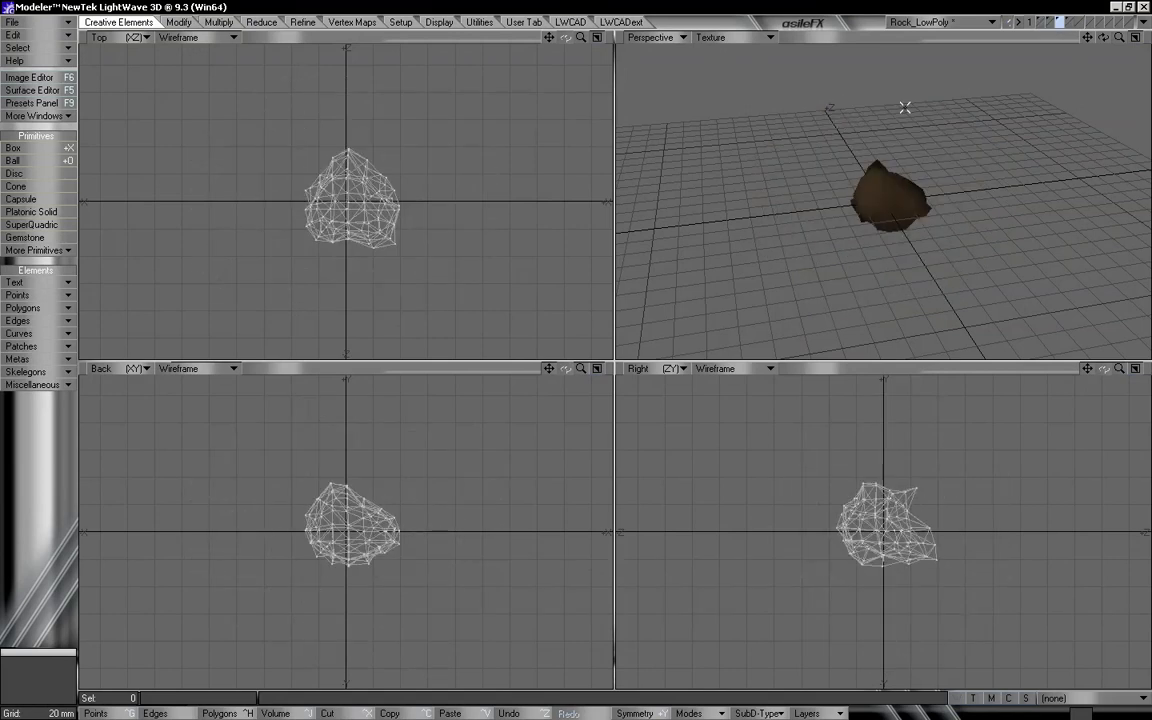
Step: Move the dense third-layer rock to the sixth layer, and the small second-layer rock to the emptied third layer
left_click(1078, 22)
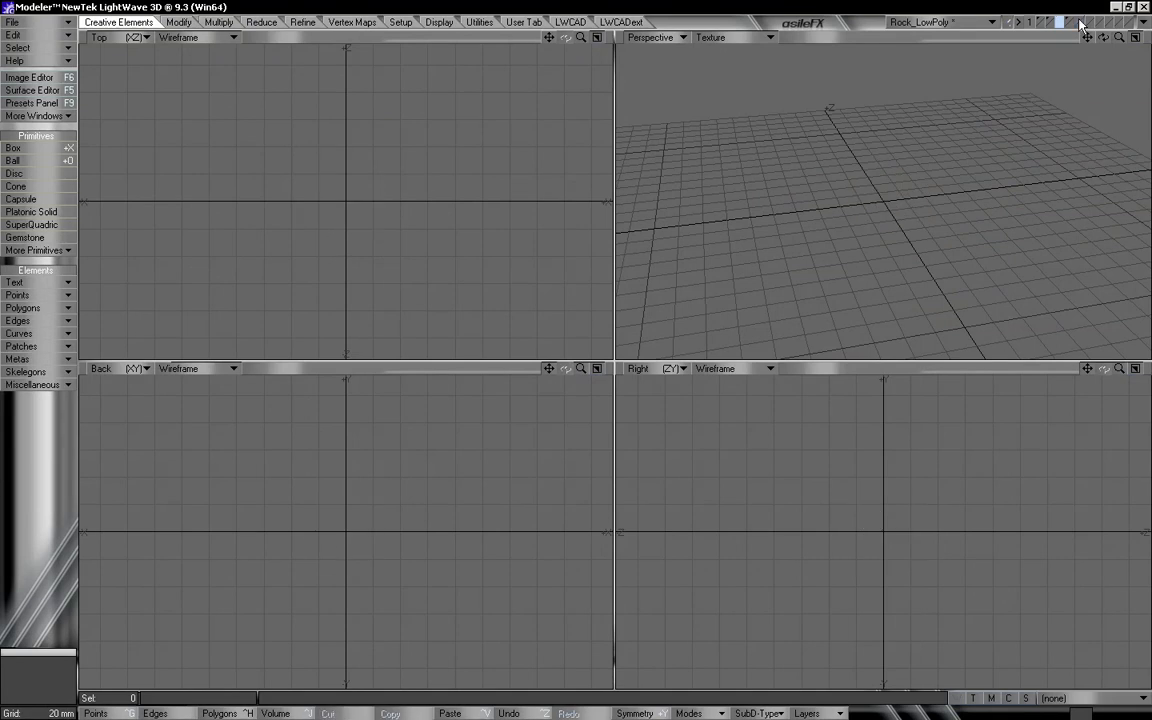
left_click(1089, 22)
left_click(1062, 22)
left_click(1052, 22)
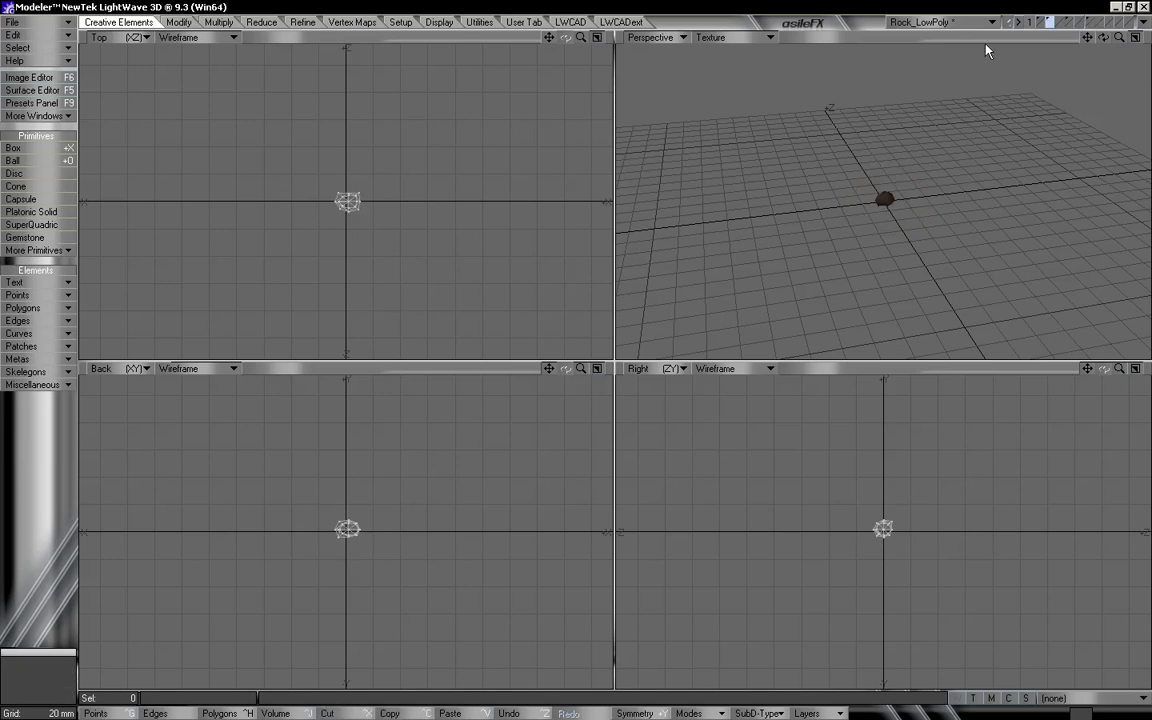
left_click(1058, 22)
left_click(1059, 23)
Step: Move the dense rock from the sixth layer to the emptied second layer
left_click(1089, 22)
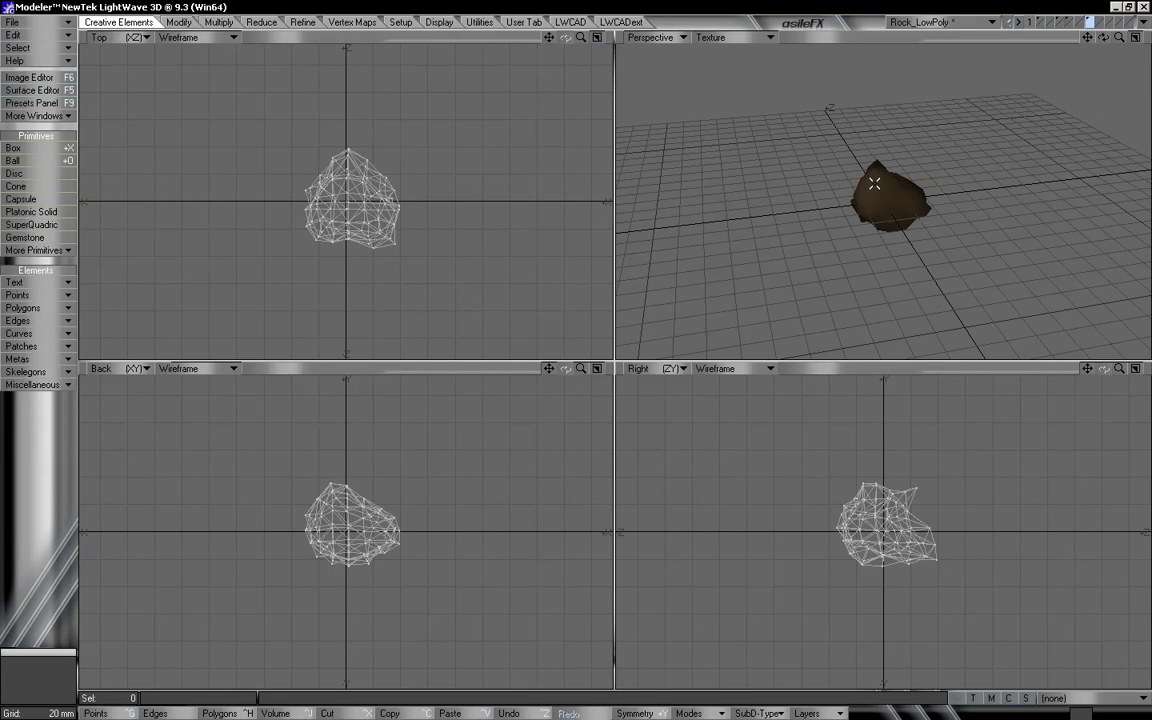
key("ctrl+x")
left_click(1050, 21)
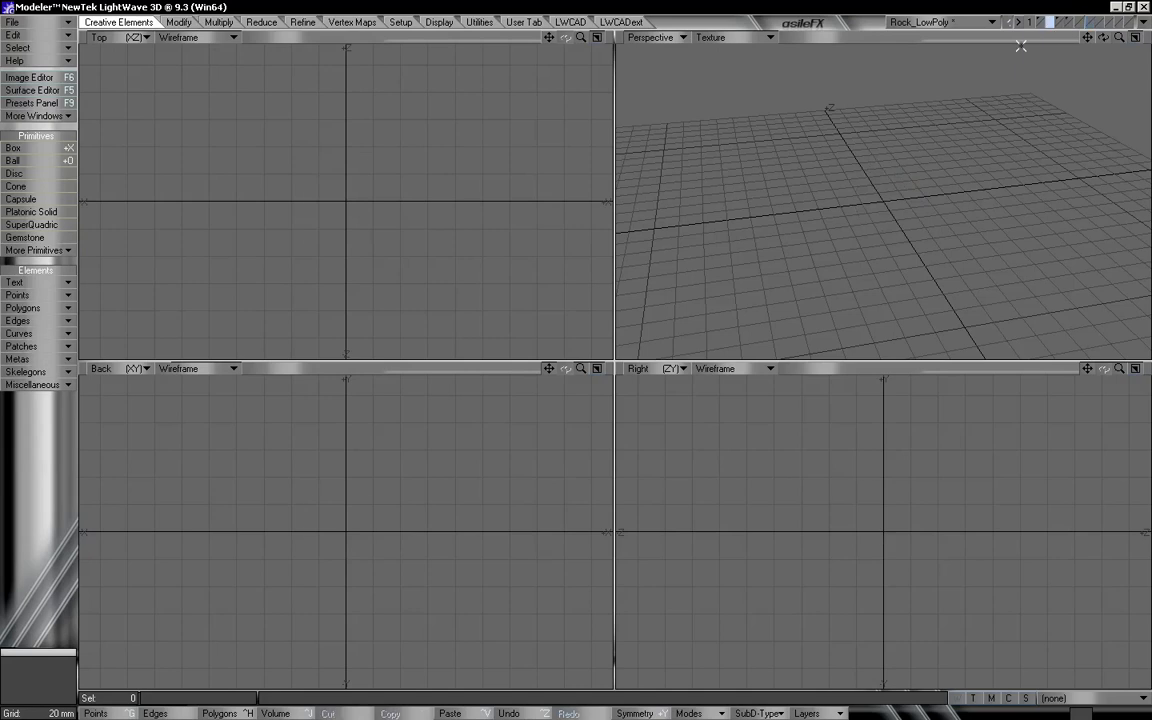
key("ctrl+v")
left_click_drag(844, 170, 1037, 106, "alt")
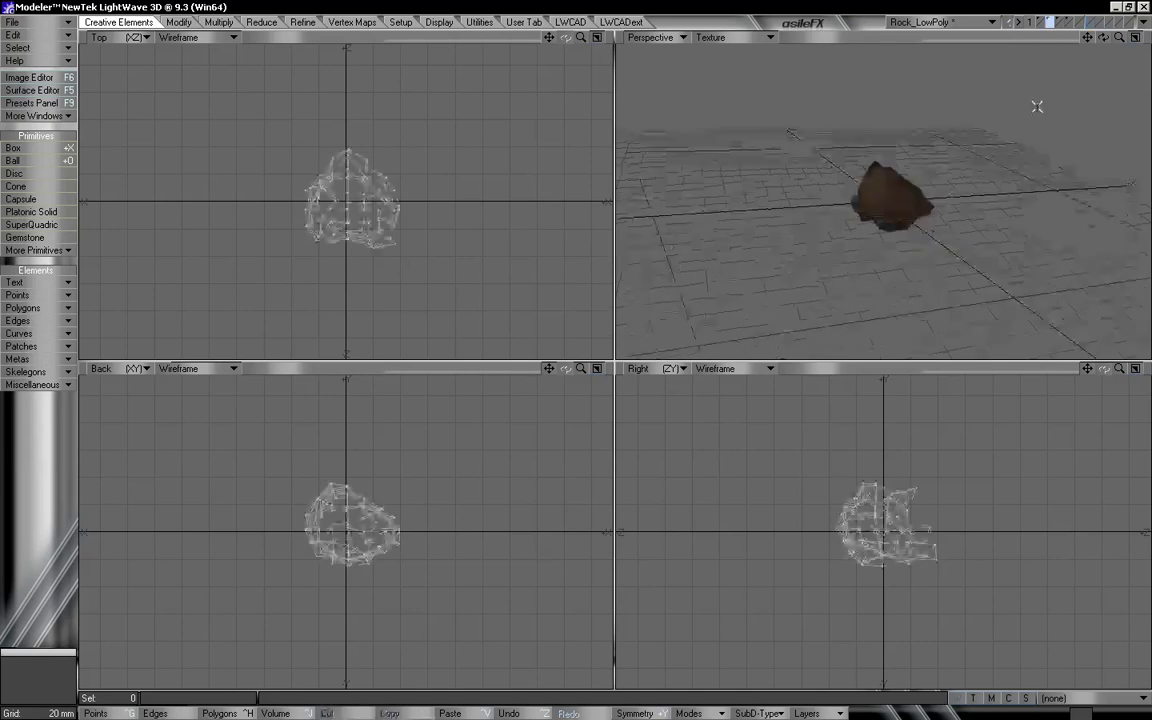
Step: Show the second-layer rock close up in the perspective view with Wireframe Shade display
left_click_drag(1119, 38, 1145, 38)
left_click_drag(871, 198, 1070, 149, "alt")
left_click_drag(1119, 39, 1145, 39)
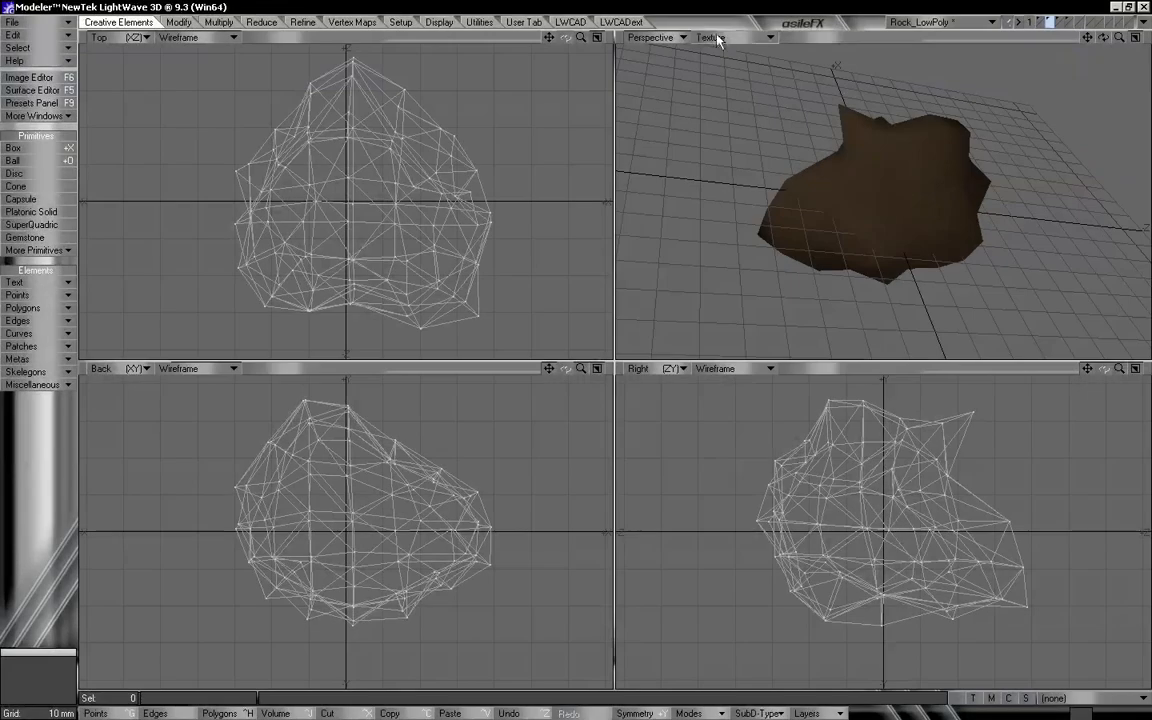
left_click(717, 38)
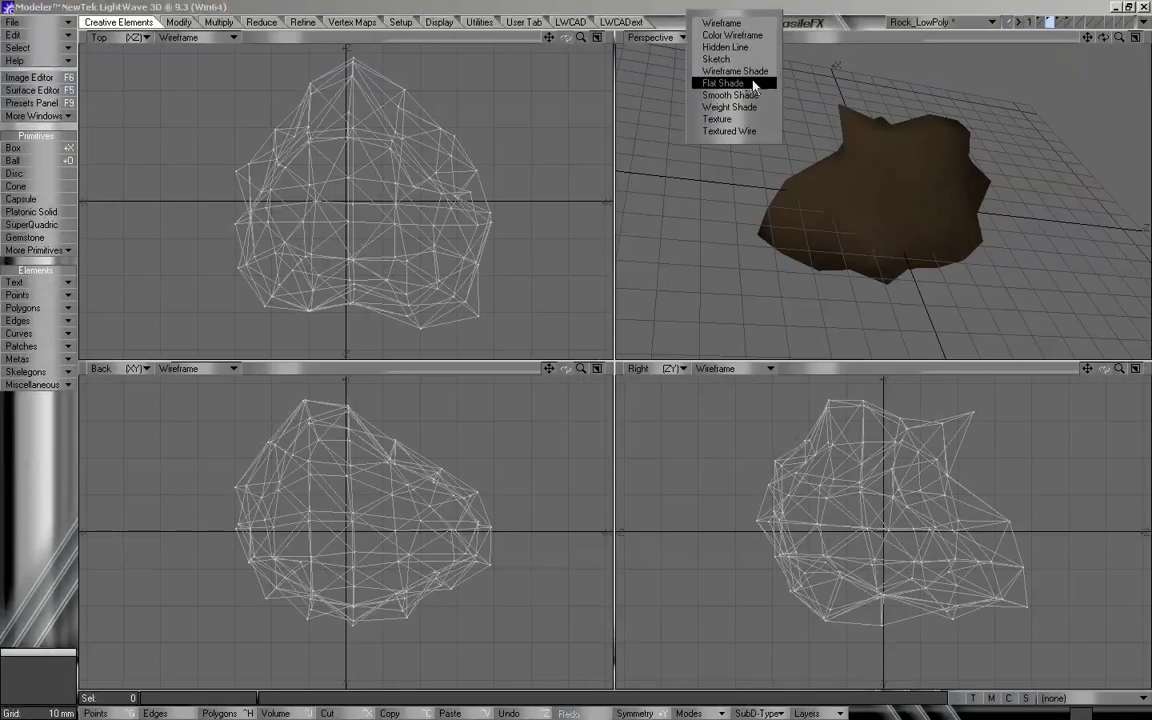
left_click(740, 71)
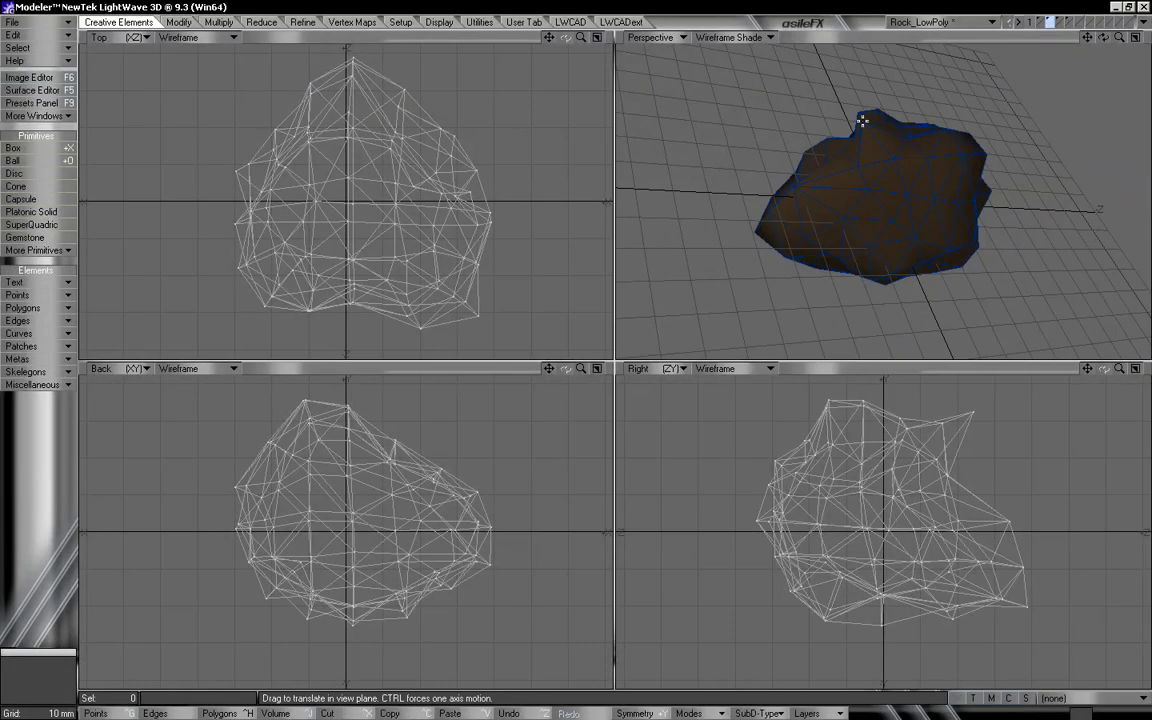
Step: Soften the protruding upper spike of the second-layer rock by moving its tip point inward in the Right and perspective views
left_click_drag(973, 412, 958, 420)
key("space")
left_click_drag(874, 152, 870, 204, "alt")
key("ctrl+t")
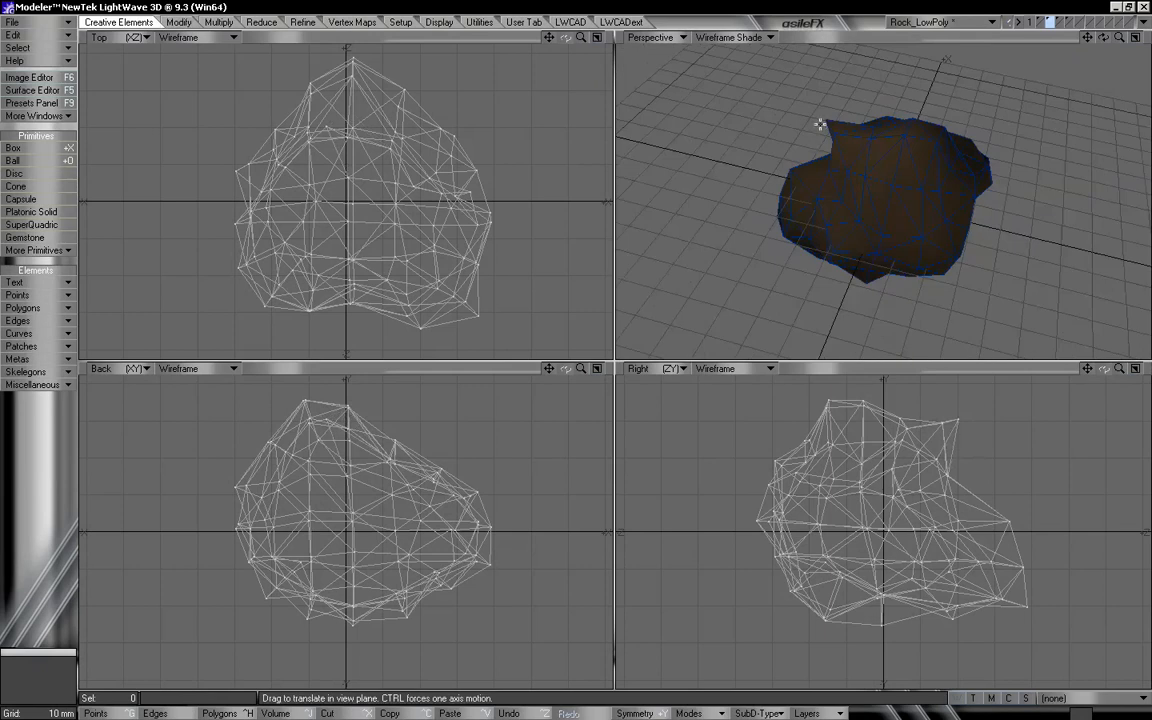
left_click_drag(827, 119, 825, 136)
key("space")
left_click_drag(846, 205, 862, 133, "alt")
key("space")
Step: Move a protruding underside point of the small third-layer rock inward by about 1 mm in Y and Z
left_click(1059, 21)
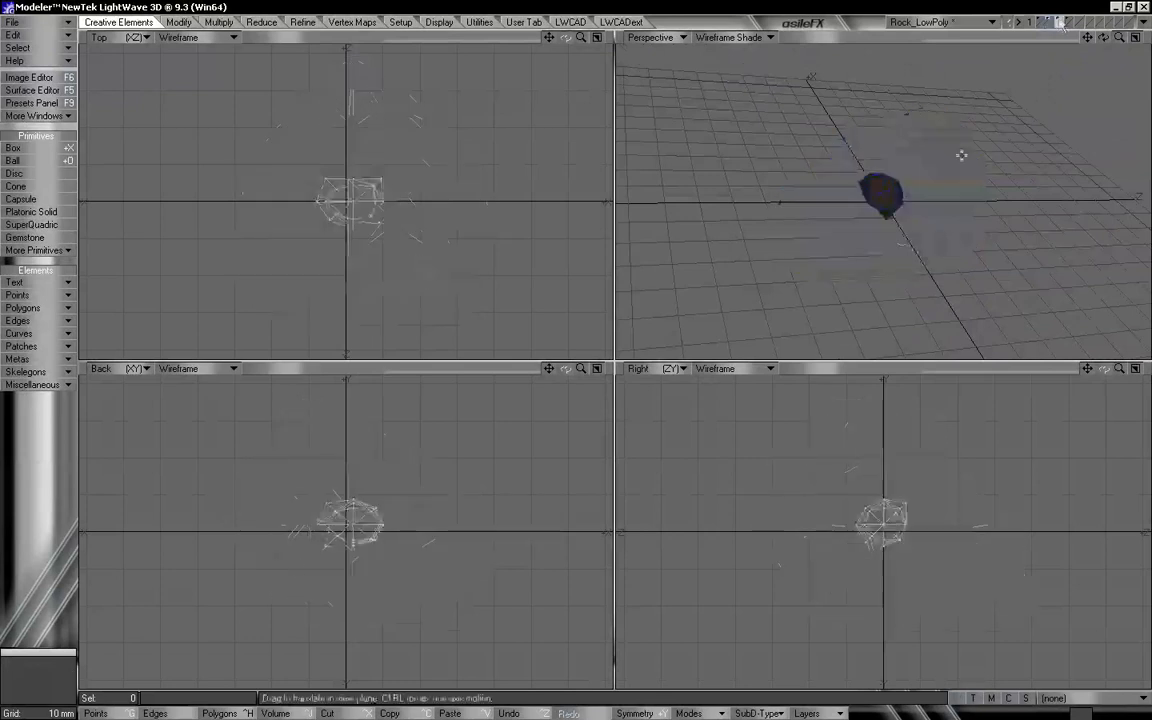
mouse_move(962, 155)
left_mouse_down("alt")
mouse_move(869, 166)
mouse_move(887, 90)
mouse_move(954, 147)
left_mouse_up("alt")
key("ctrl+t")
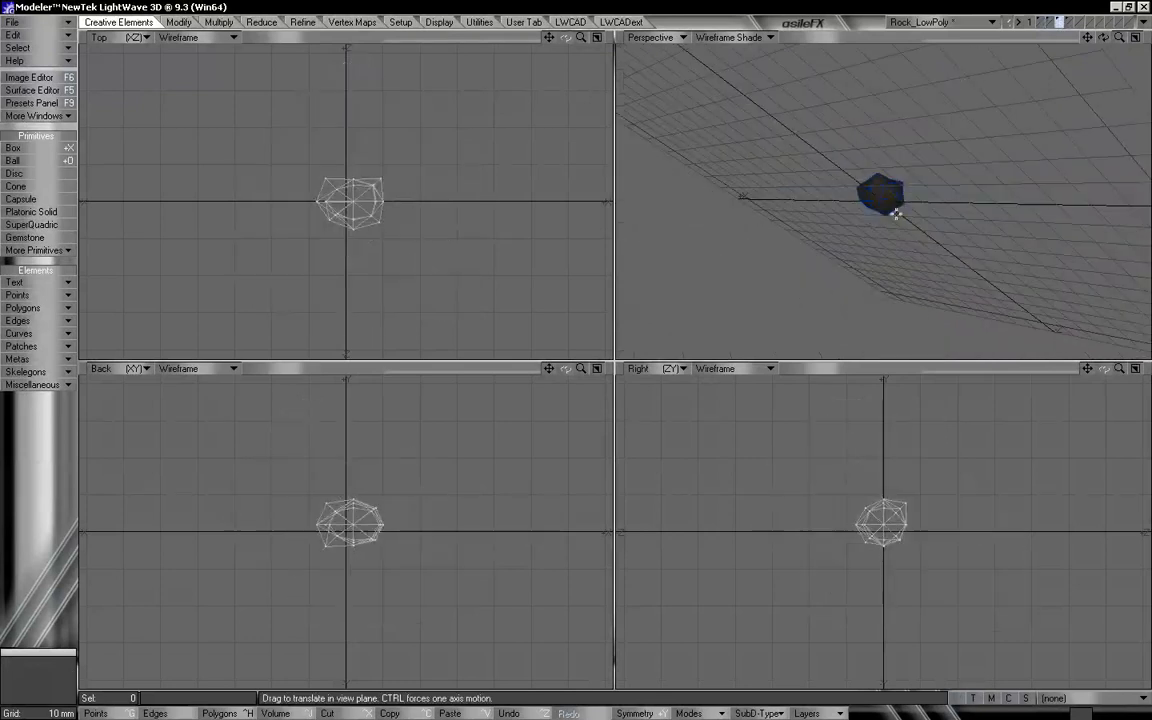
left_click_drag(892, 213, 890, 216)
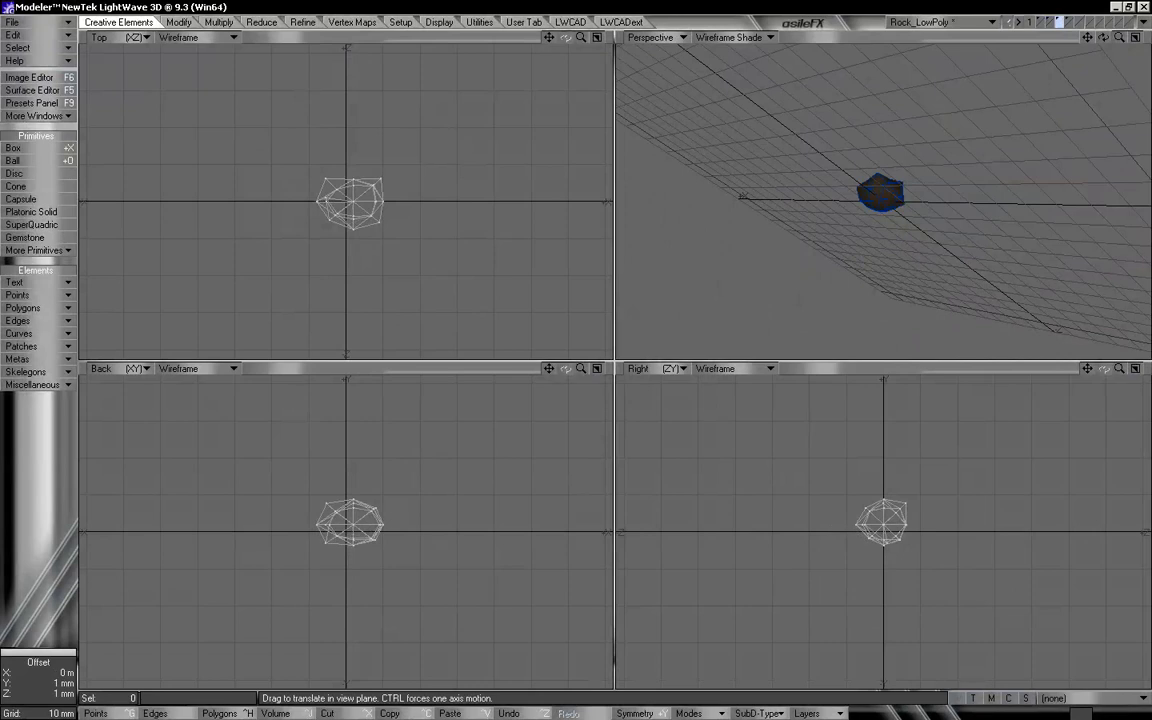
Step: Examine the fourth-layer rock, and compare it with the other rocks by showing all four layers together
left_click(1068, 21)
left_click_drag(920, 120, 800, 196, "alt")
key("a")
left_click(1057, 23, "shift")
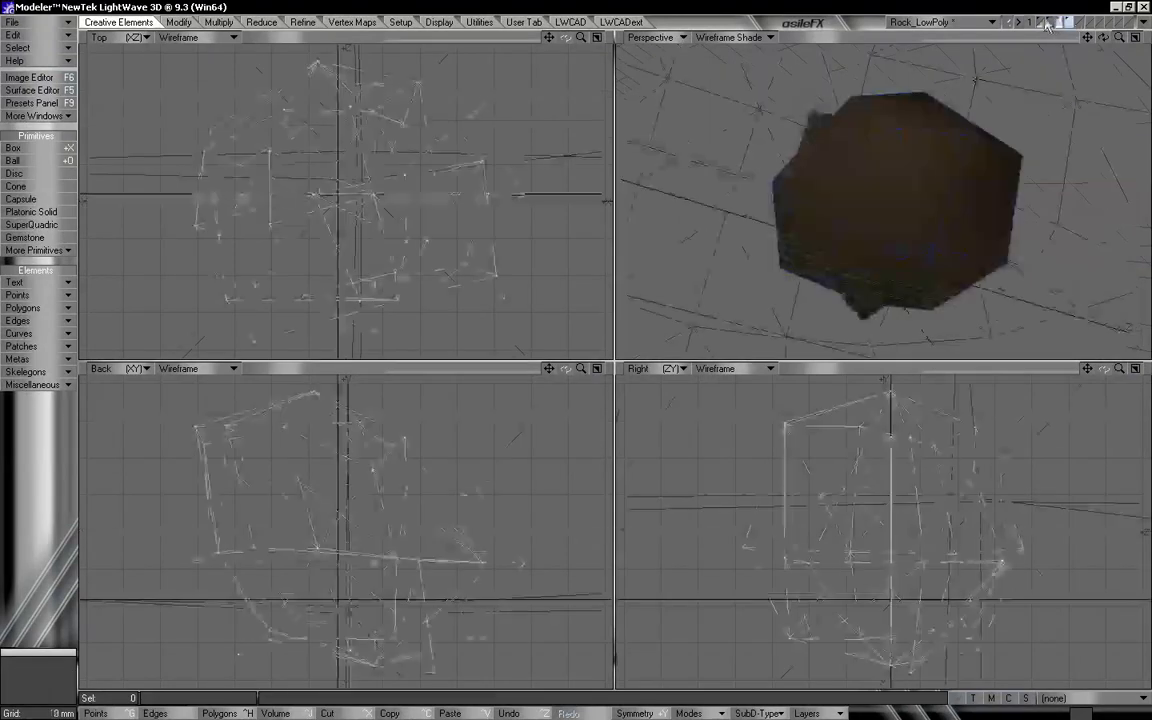
left_click(1045, 22, "shift")
key("a")
key("t")
left_click_drag(925, 128, 746, 201, "alt")
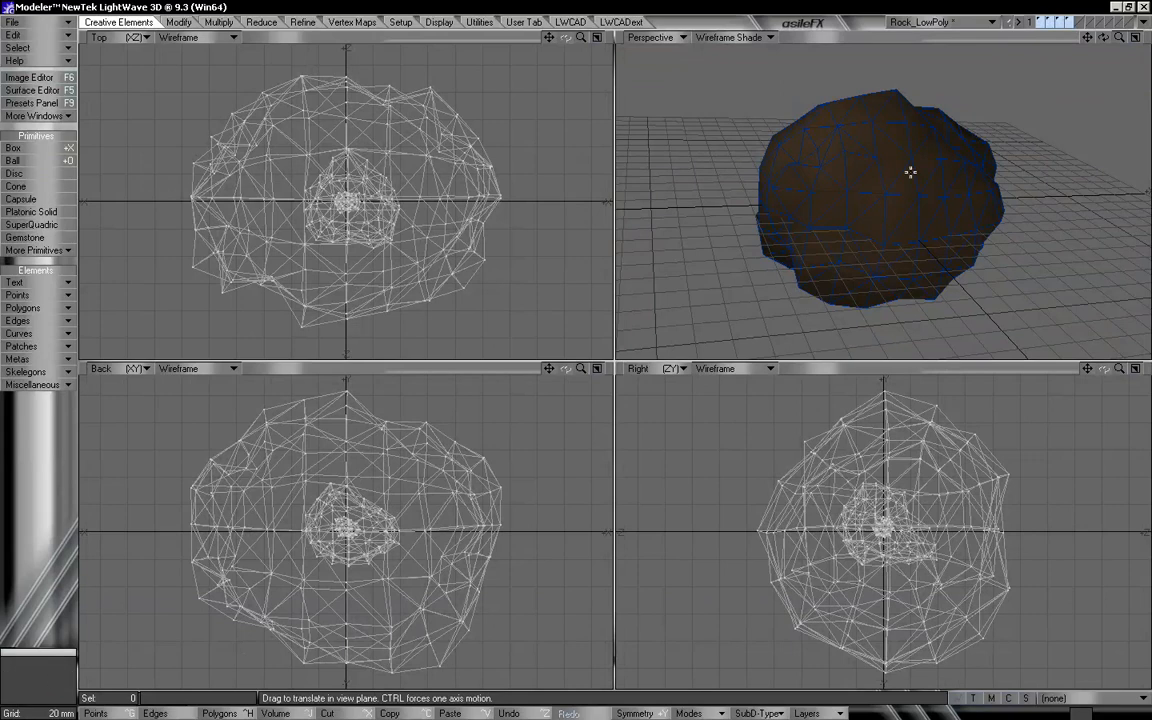
left_click_drag(1120, 37, 1003, 31)
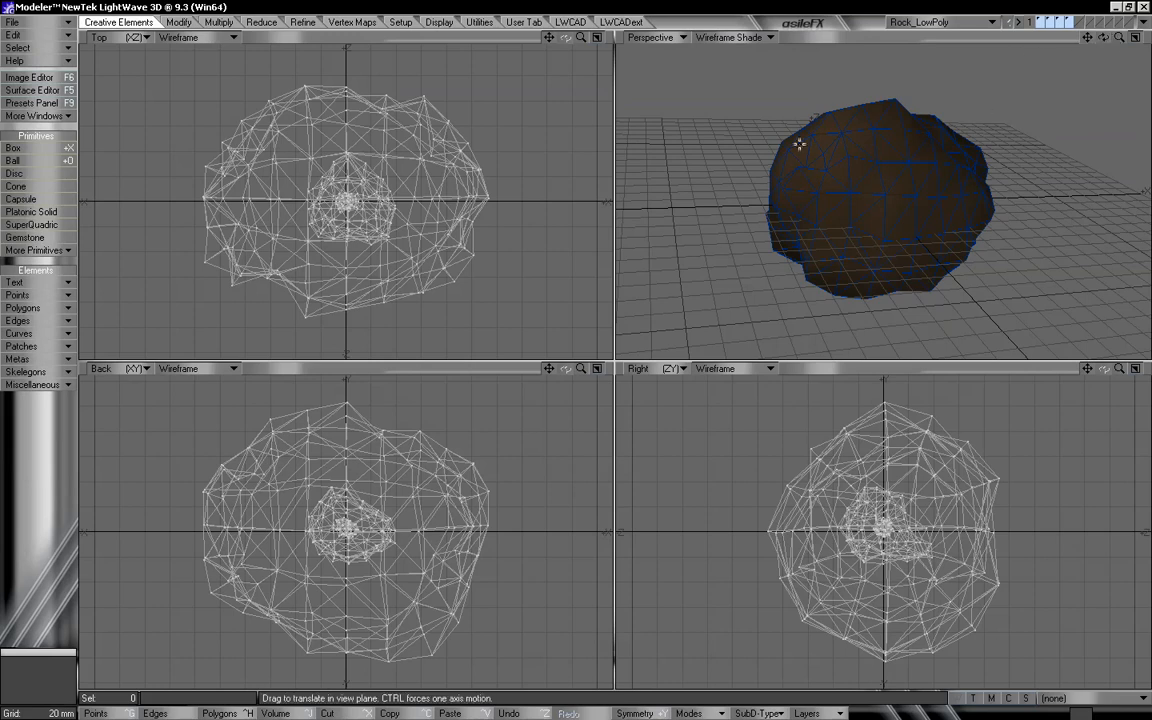
Step: Switch to Layout and add an HV particle emitter named Emitter_Main, closing its FX_Emitter settings
left_click(1143, 22)
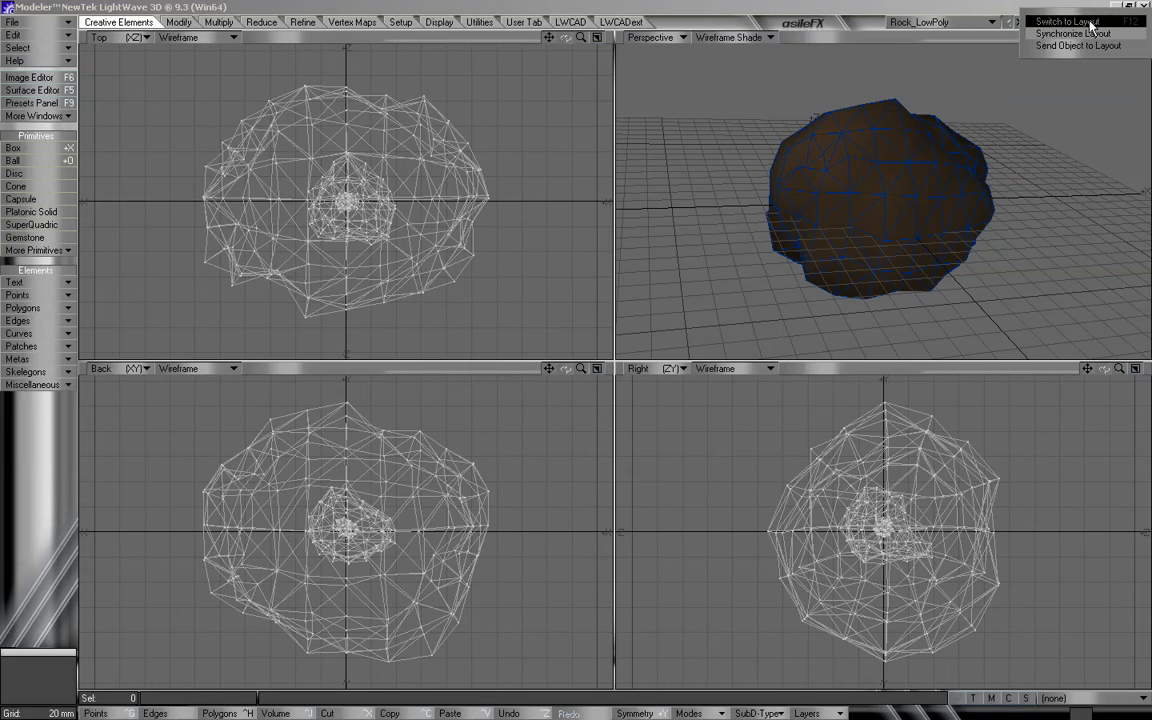
left_click(1091, 24)
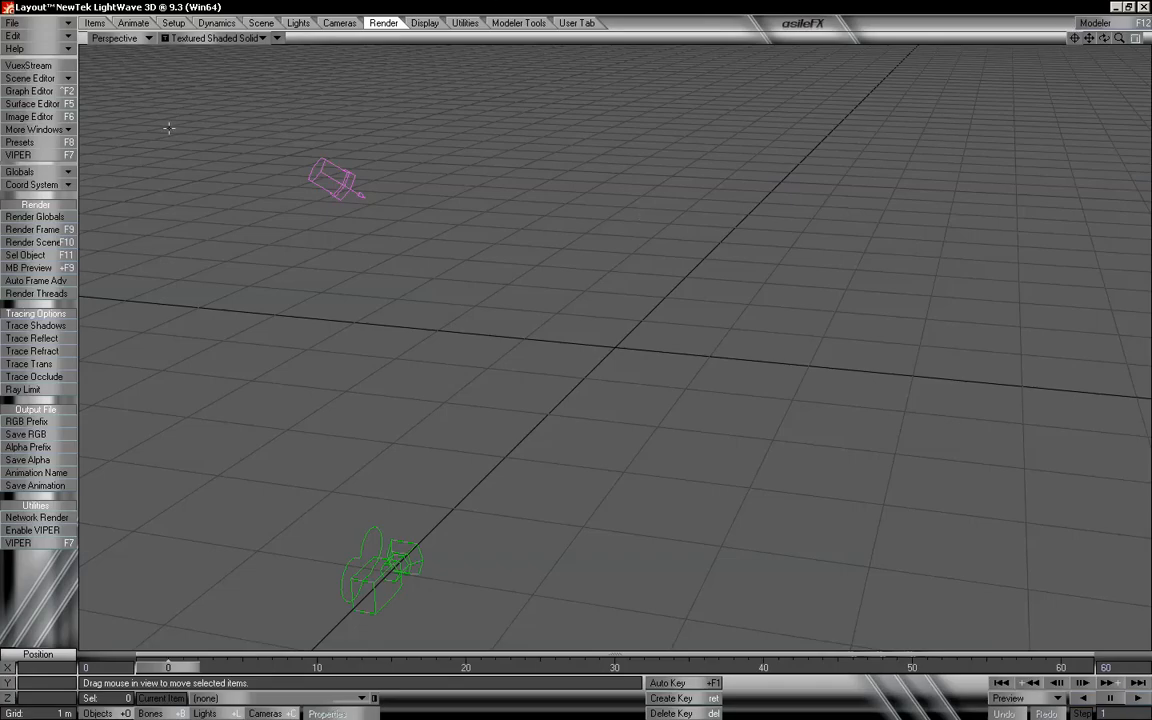
left_click(214, 22)
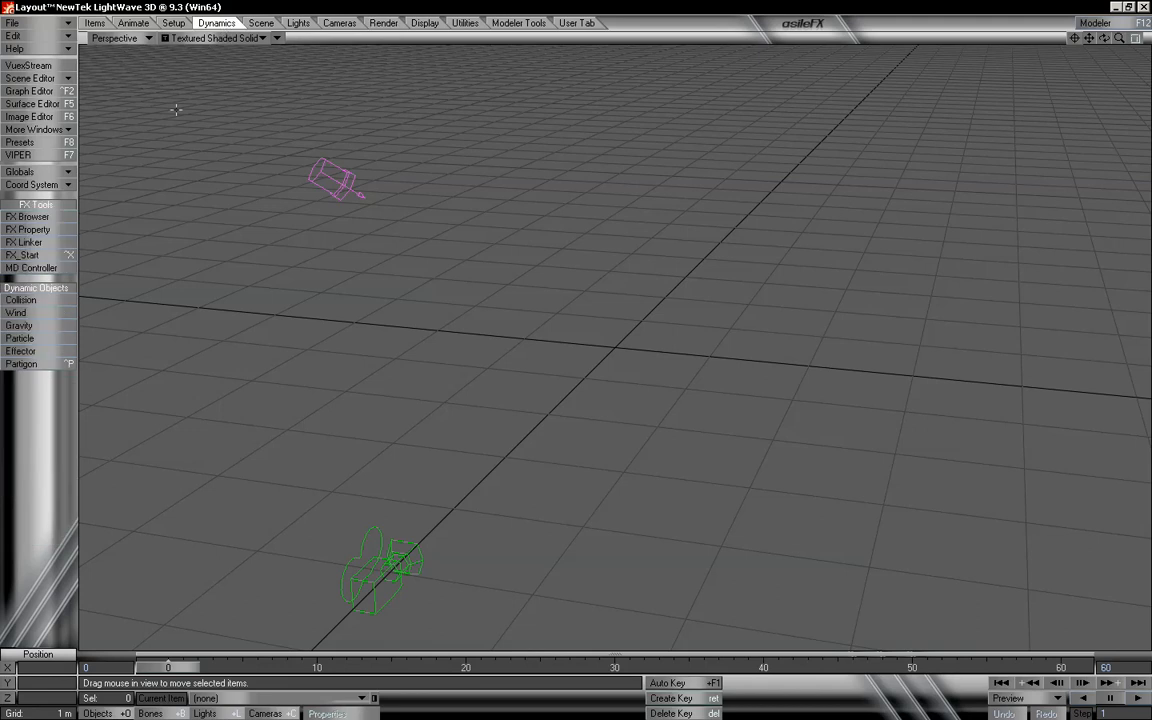
left_click(43, 342)
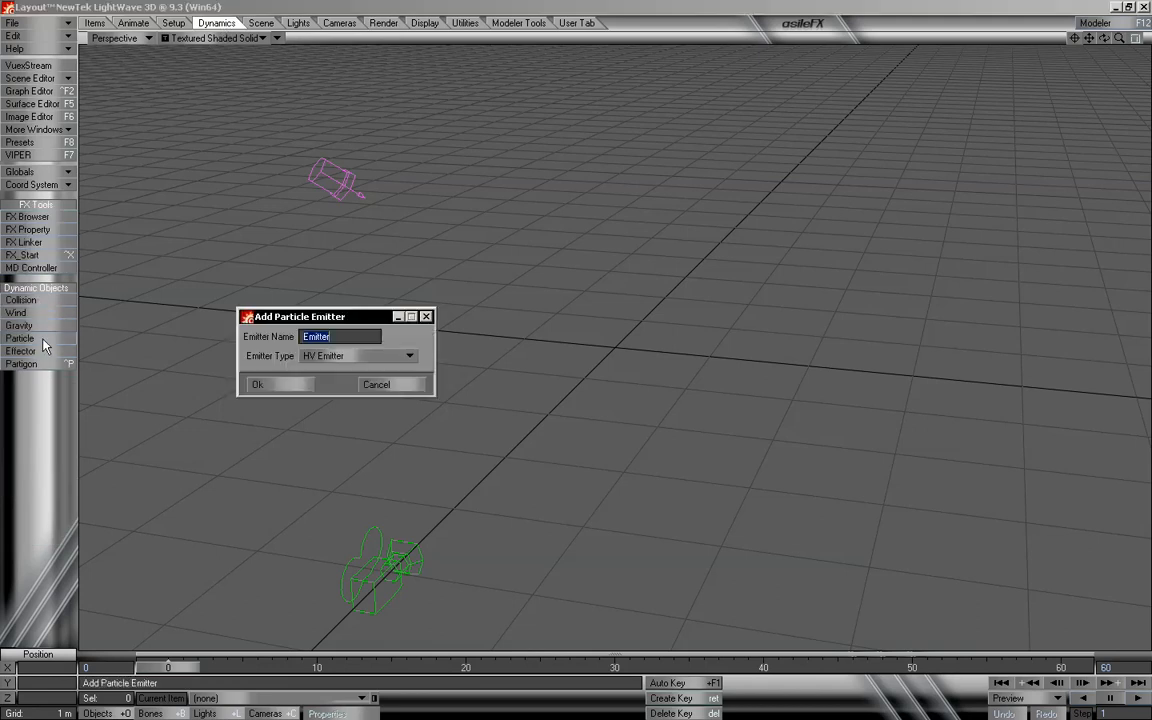
left_click(346, 337)
type("_Main")
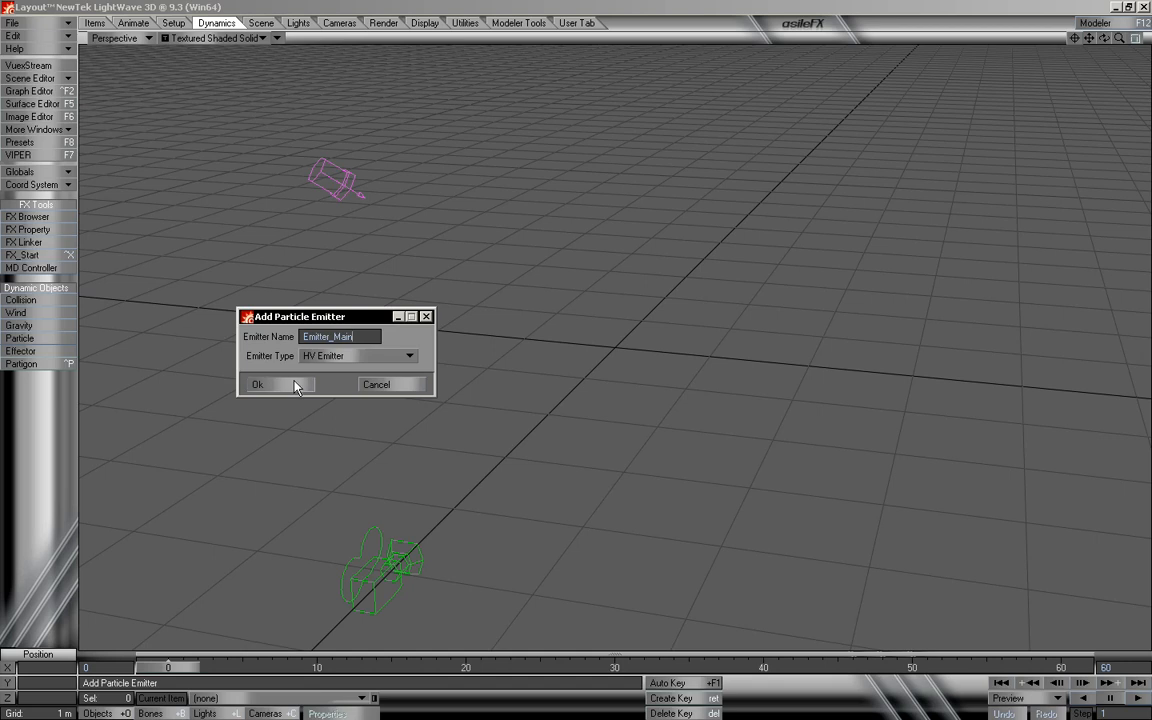
left_click(293, 385)
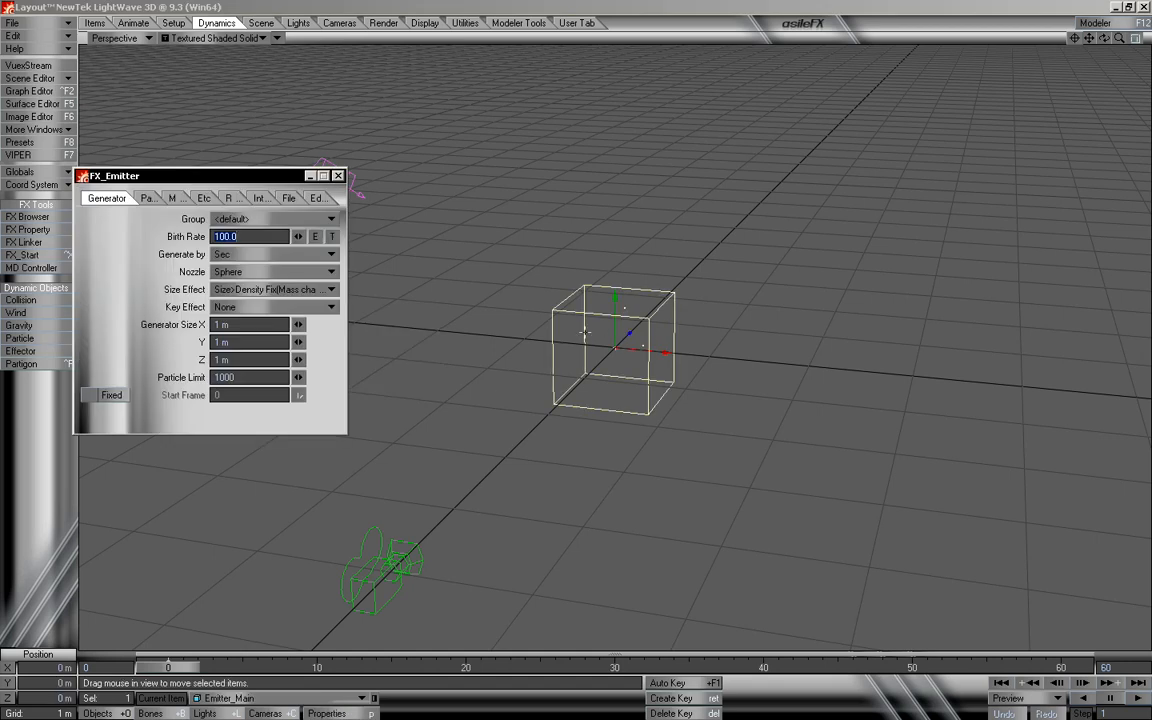
left_click_drag(1119, 39, 1136, 39)
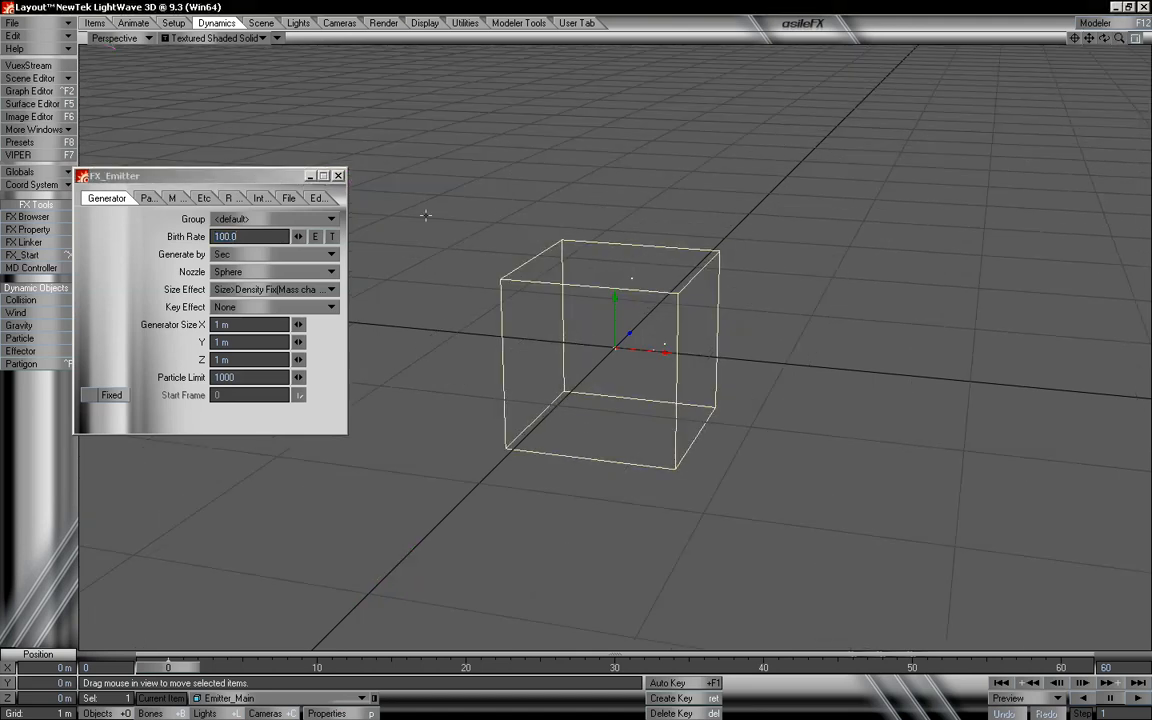
left_click(338, 176)
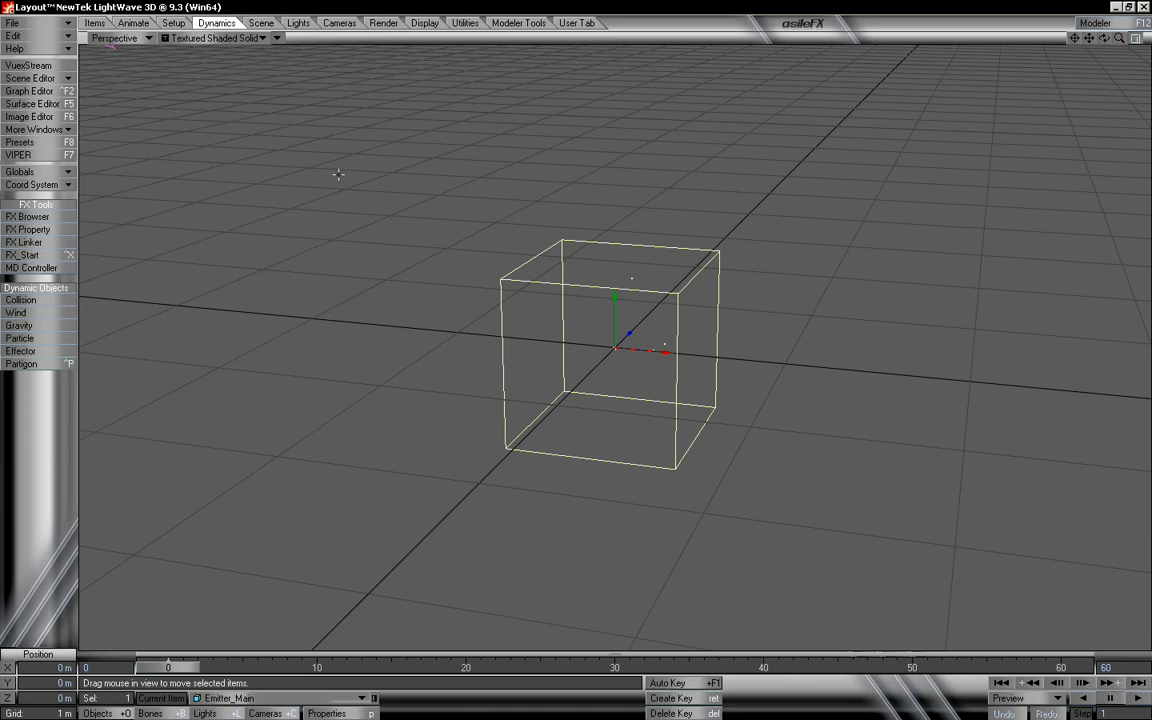
Step: Check the overall size of the rocks in Modeler and return to Layout
left_click(1097, 24)
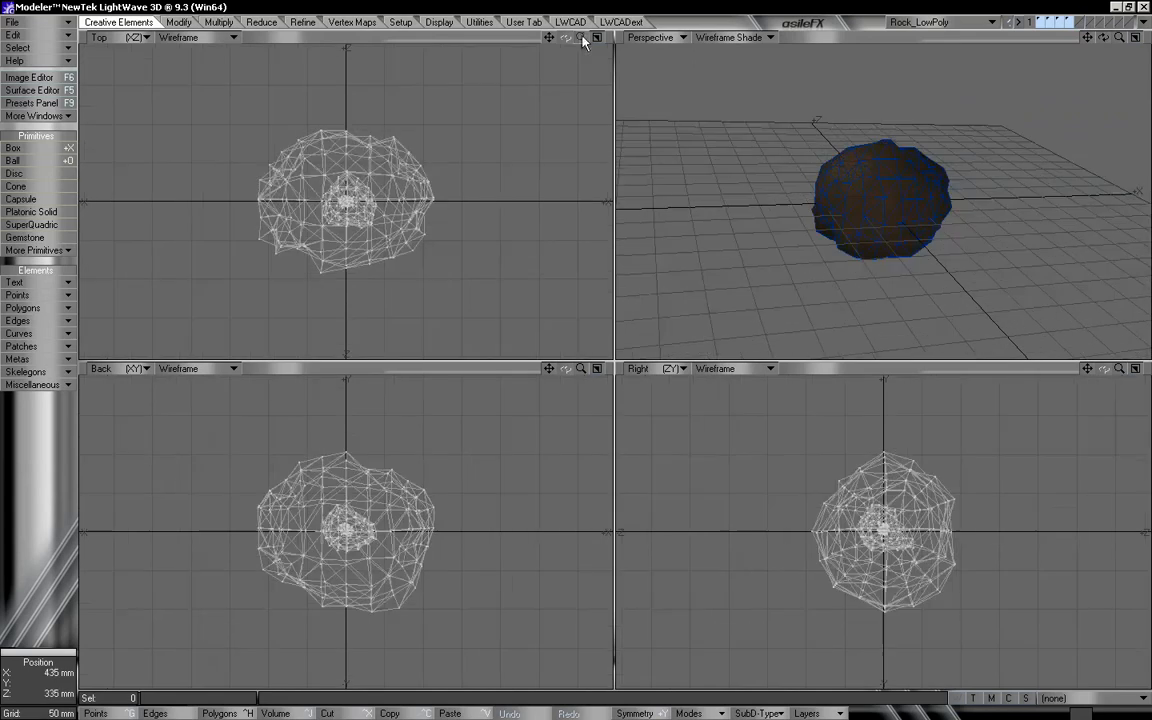
left_click(1143, 22)
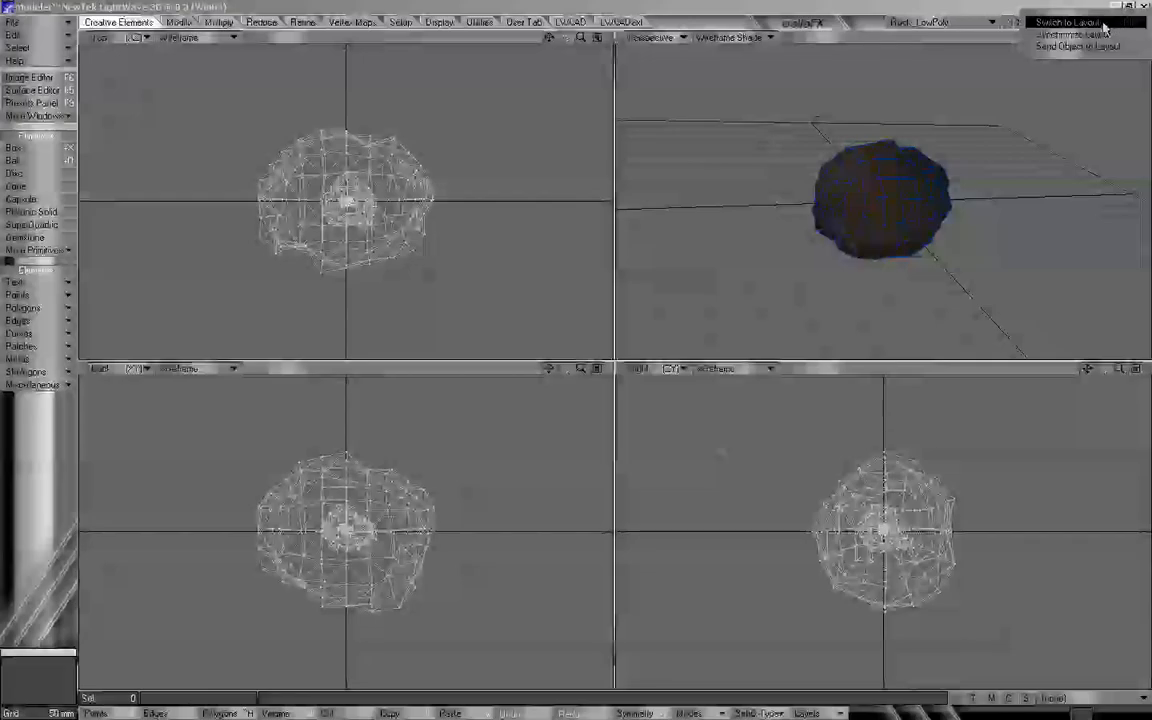
left_click(1104, 25)
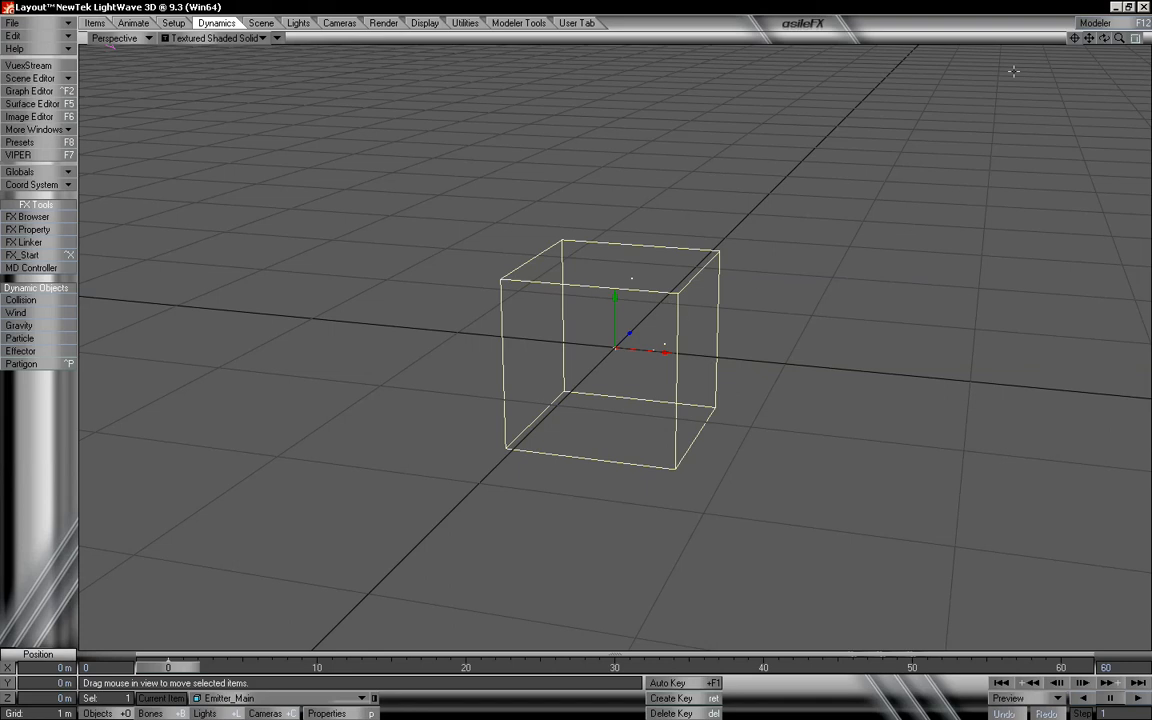
Step: Reduce the Layout grid size to 200 mm and fit the emitter box in view
key("[")
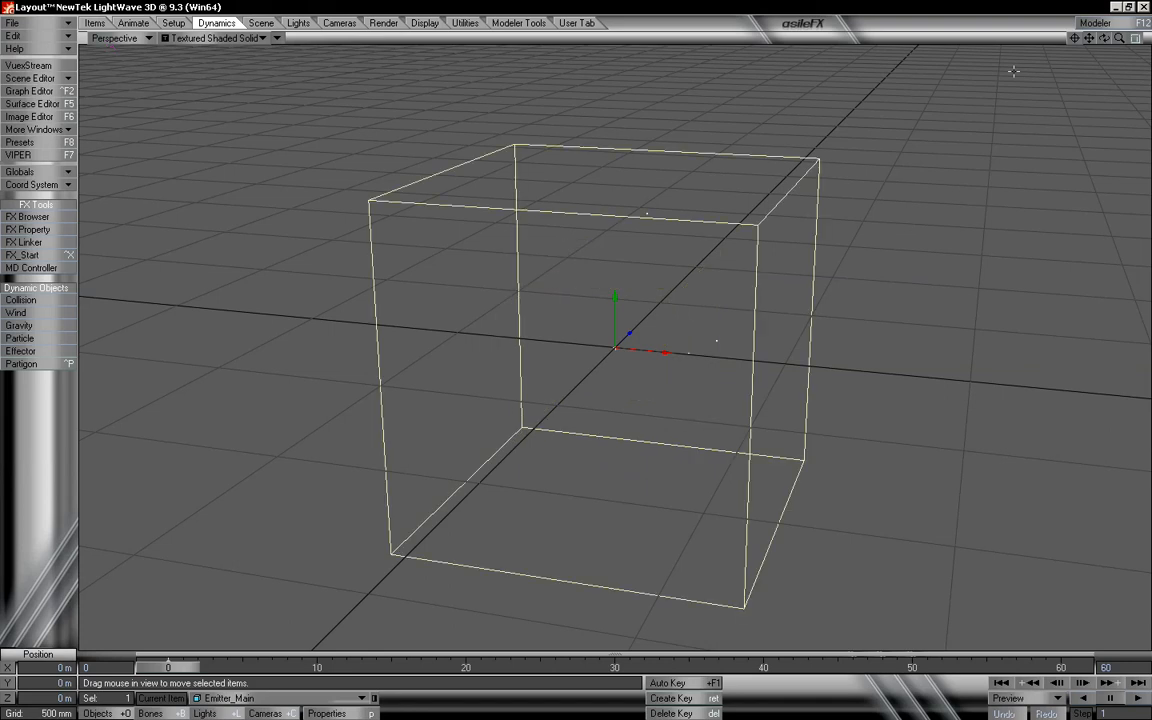
key("[")
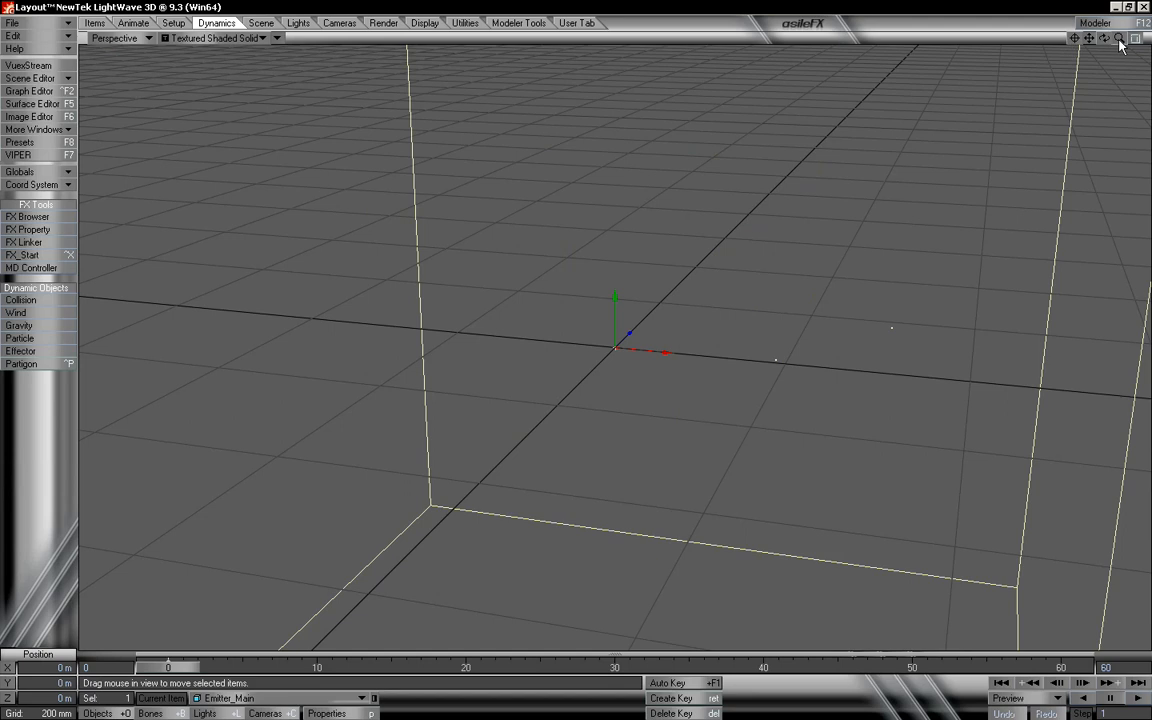
mouse_move(1120, 39)
left_mouse_down()
mouse_move(1054, 39)
mouse_move(1119, 41)
left_mouse_up()
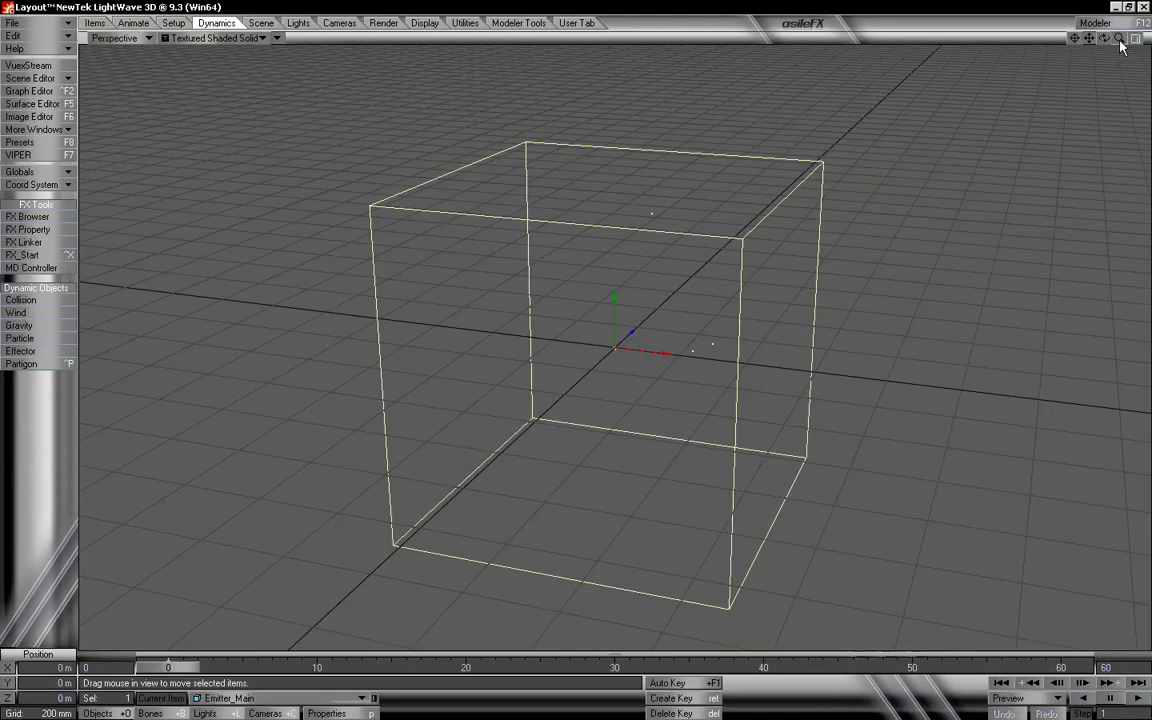
Step: Set the Generator Size of Emitter_Main to 500 mm in X, Y and Z in its dynamics properties
key("p")
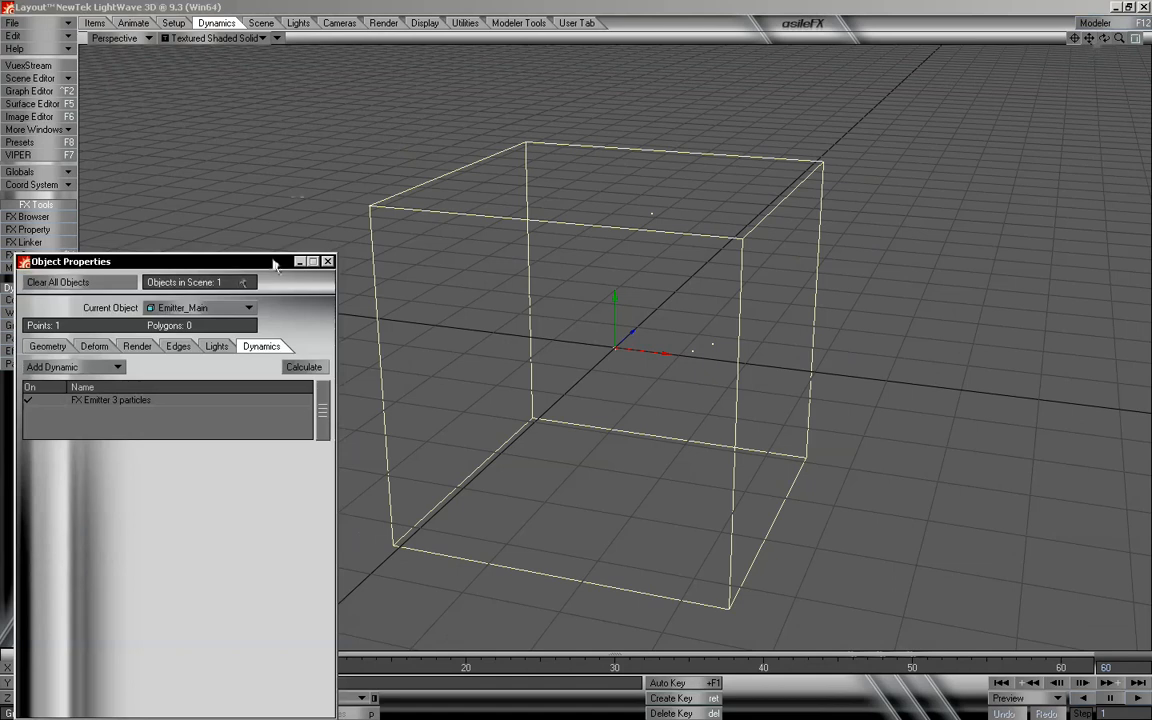
left_click_drag(240, 236, 230, 34)
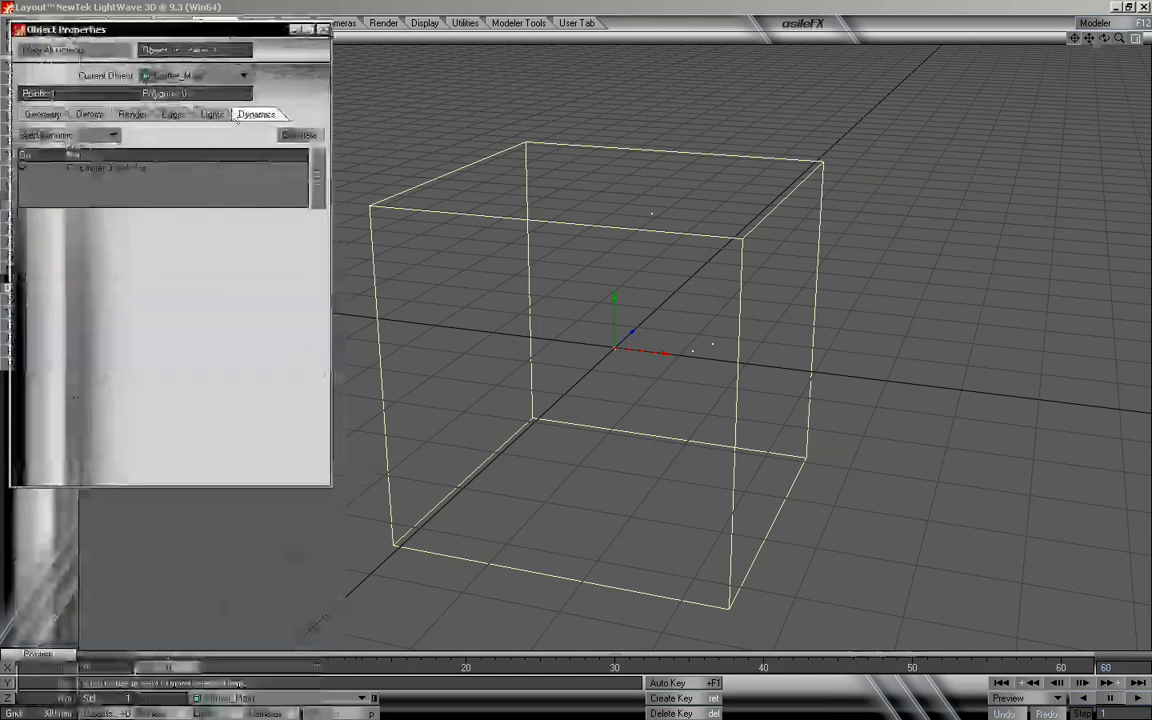
left_click(167, 174)
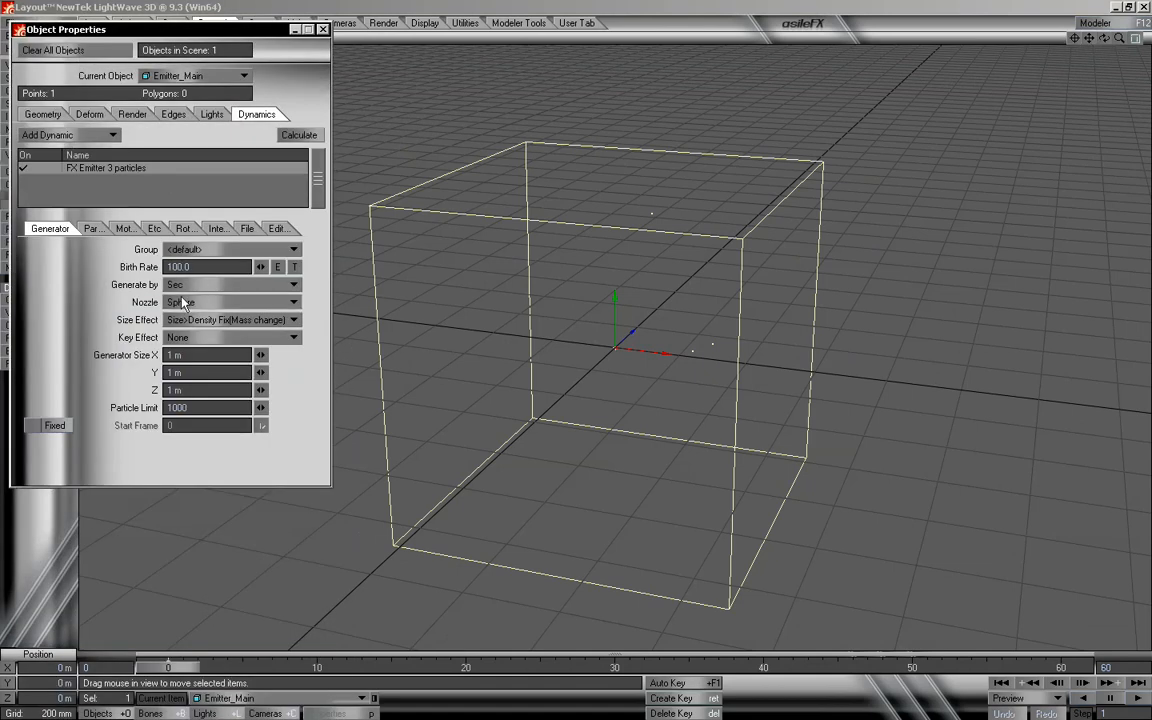
left_click(196, 355)
type("500 mm")
key("Tab")
type("500 mm")
key("Tab")
type("5")
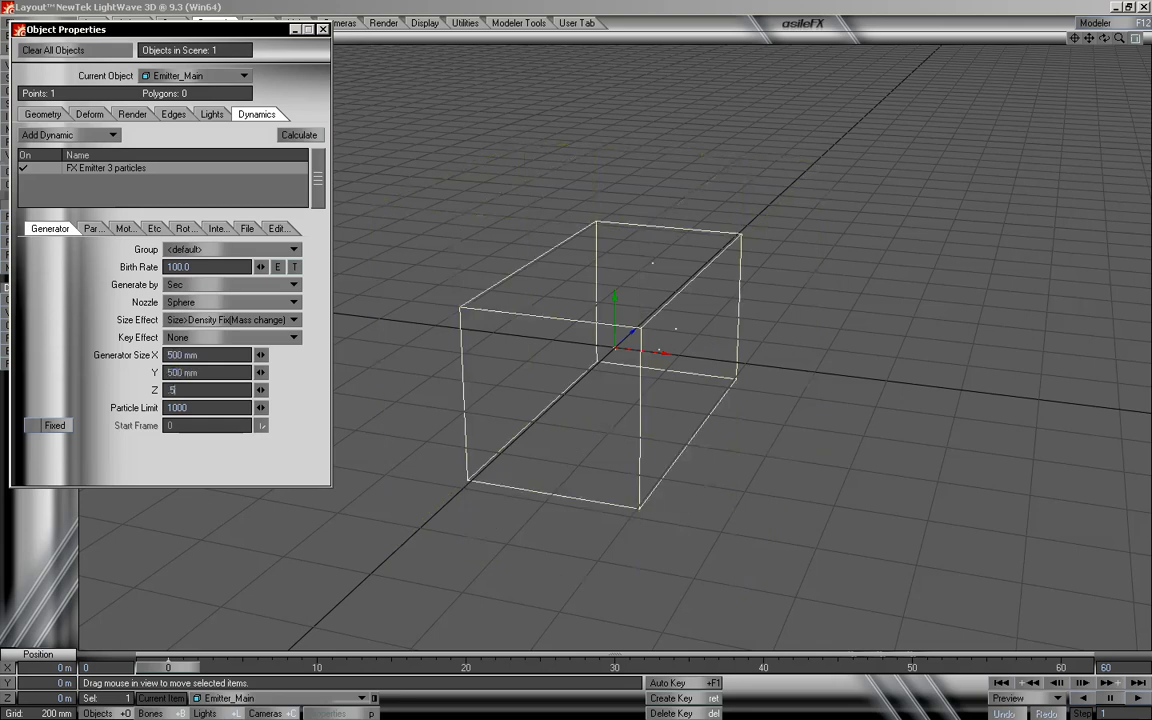
type("00 mm")
key("Return")
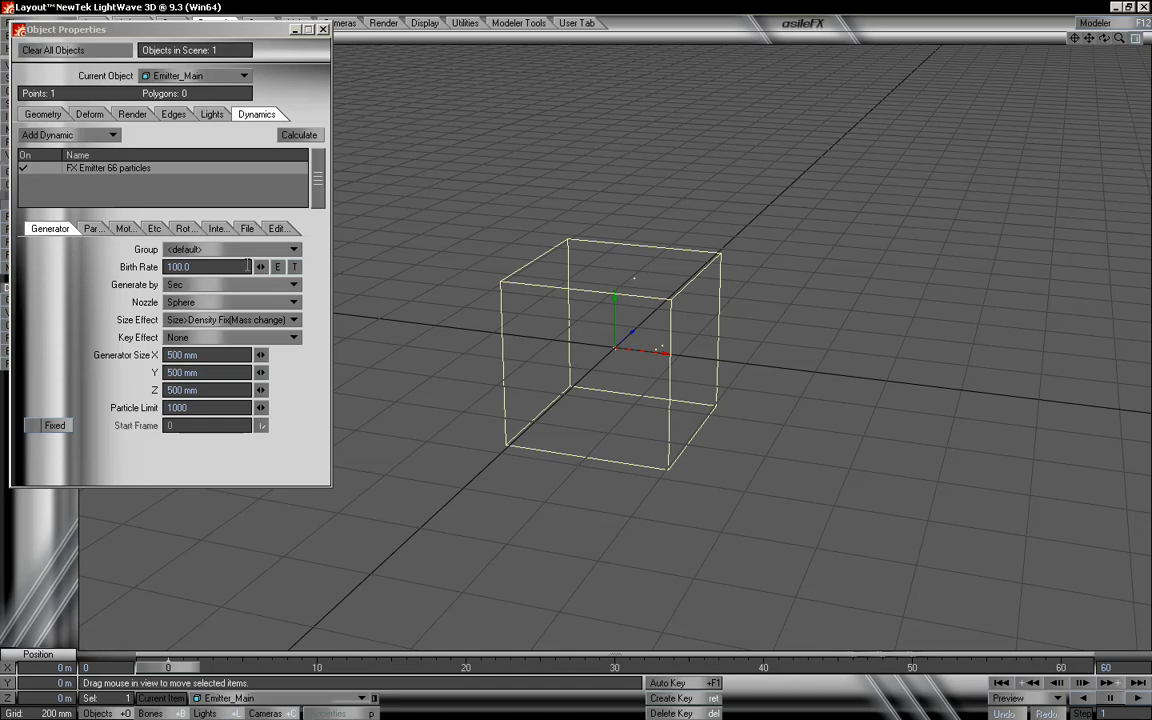
Step: Set the Particle Limit of Emitter_Main to 15
left_click(247, 266)
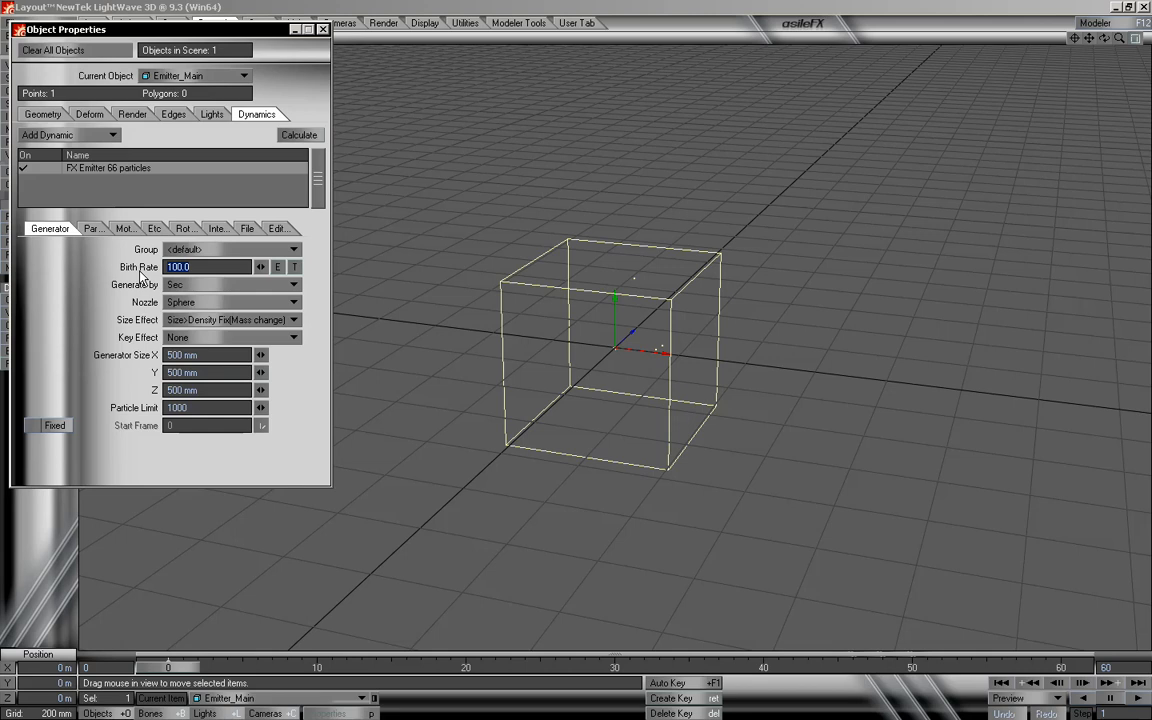
key("Tab")
key("Tab")
key("Tab")
key("Tab")
type("15")
key("Return")
Step: Scrub through the first frames to check the particle emission, and return to frame 0
left_click(182, 667)
left_click_drag(182, 667, 301, 667)
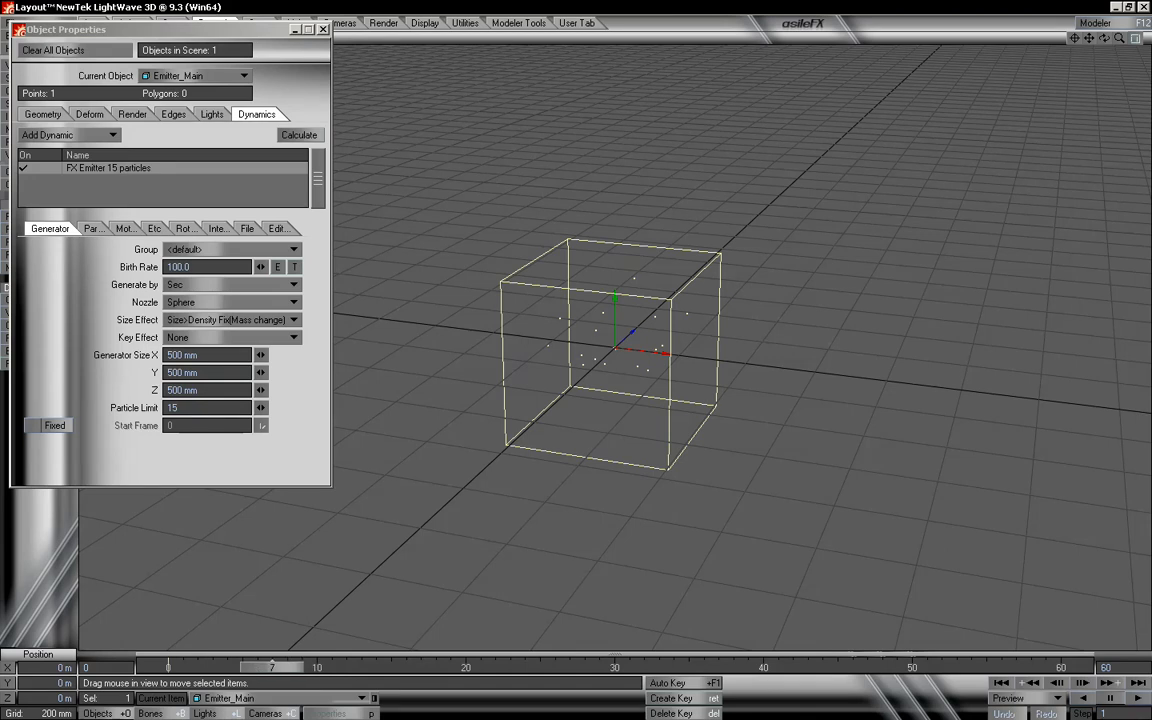
key("shift+Left")
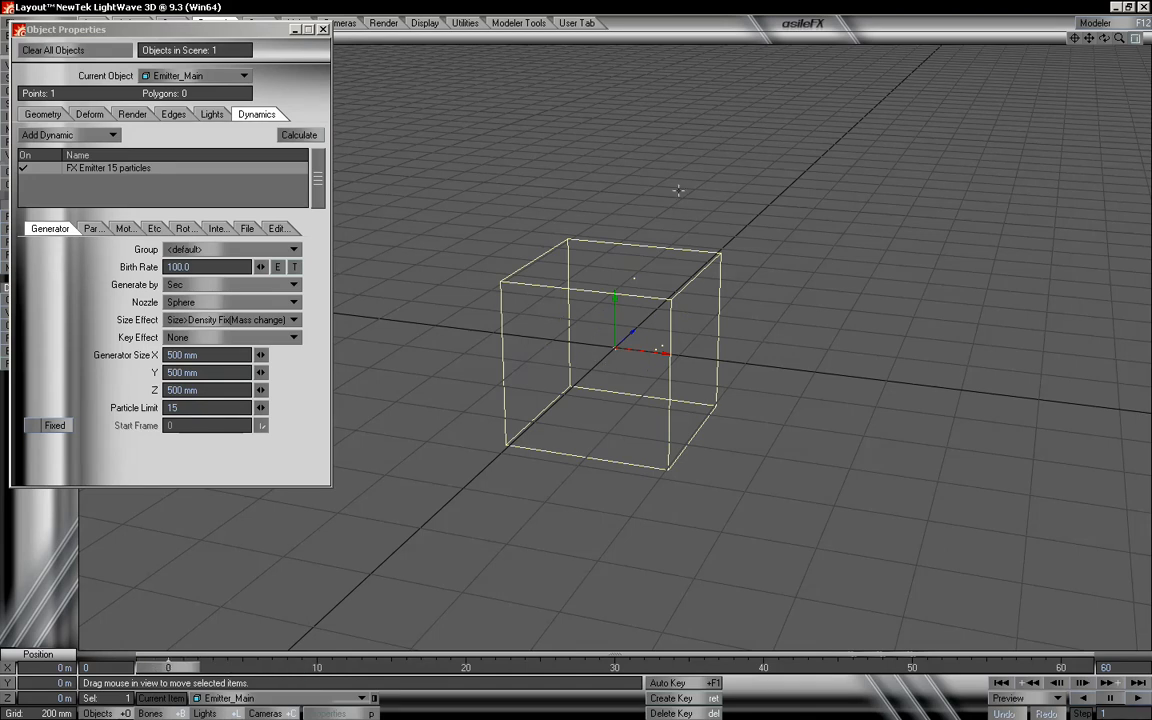
left_click_drag(1120, 37, 1120, 37)
left_click_drag(1020, 40, 1003, 77)
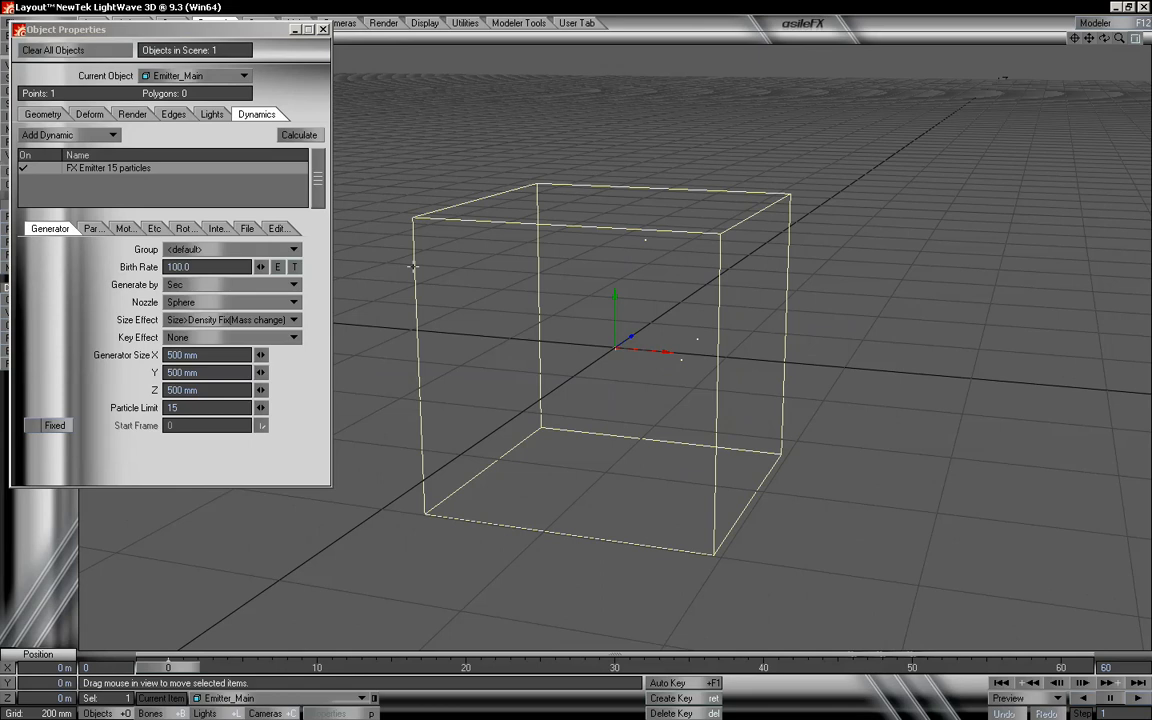
Step: Create a new particle group named Group_Main and assign it to Emitter_Main
left_click(275, 249)
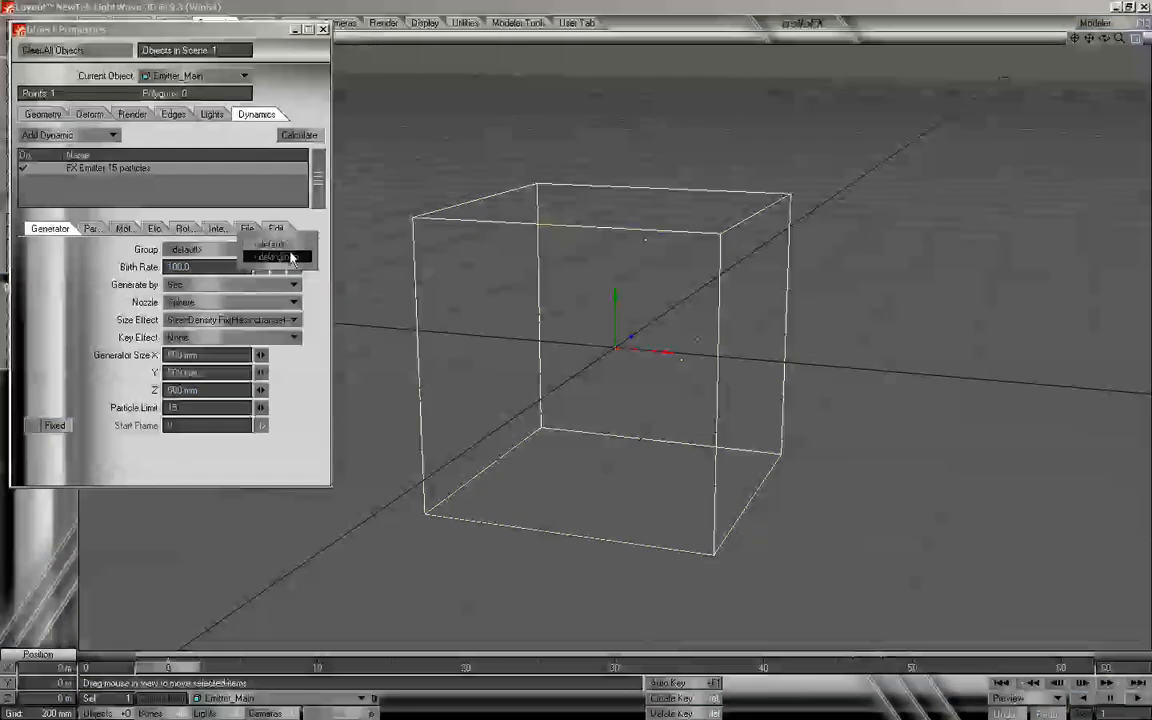
left_click(293, 258)
left_click_drag(196, 197, 83, 203)
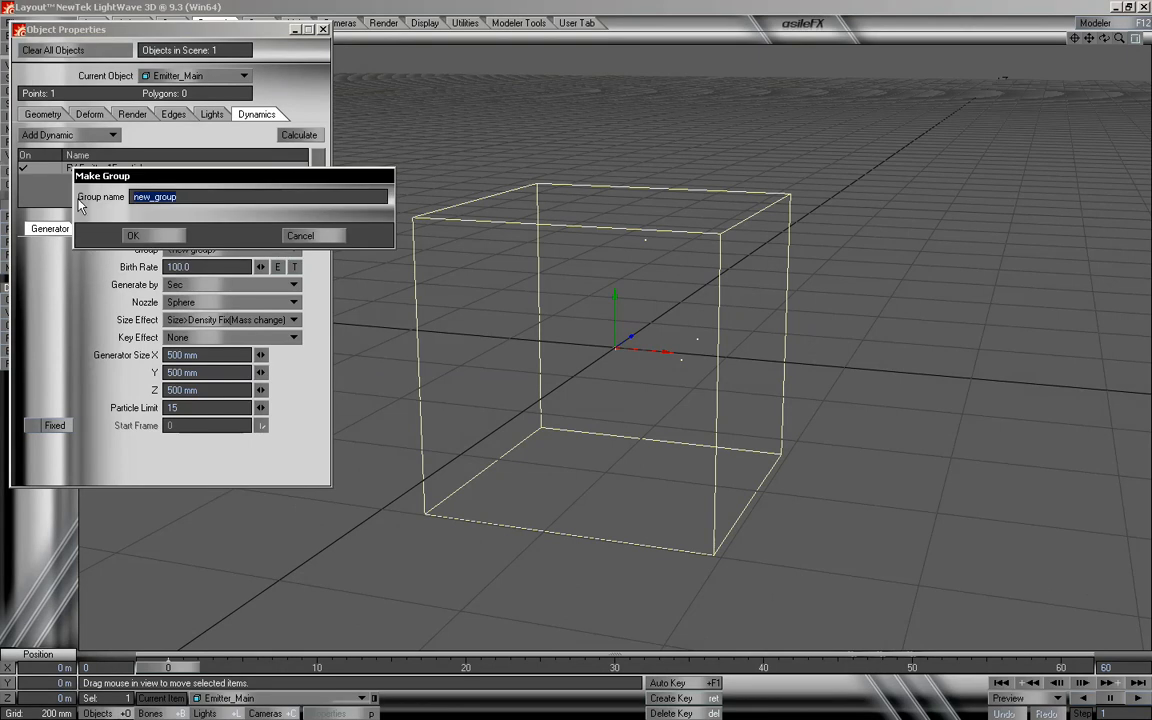
type("Group_Main")
left_click(125, 237)
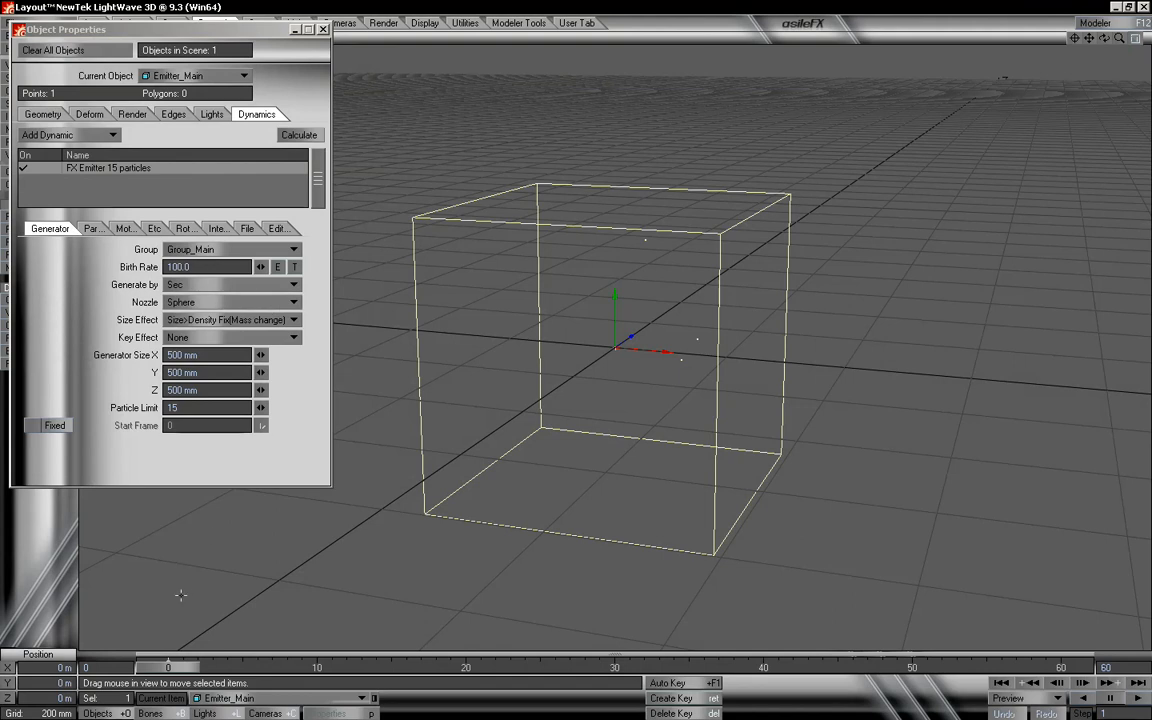
Step: Set Generate by to Frame for Emitter_Main and check the particle distribution in the emitter box from different angles
mouse_move(176, 668)
left_mouse_down()
mouse_move(316, 668)
mouse_move(168, 668)
left_mouse_up()
left_click(195, 284)
left_click(215, 275)
left_click_drag(1104, 38, 1114, 106)
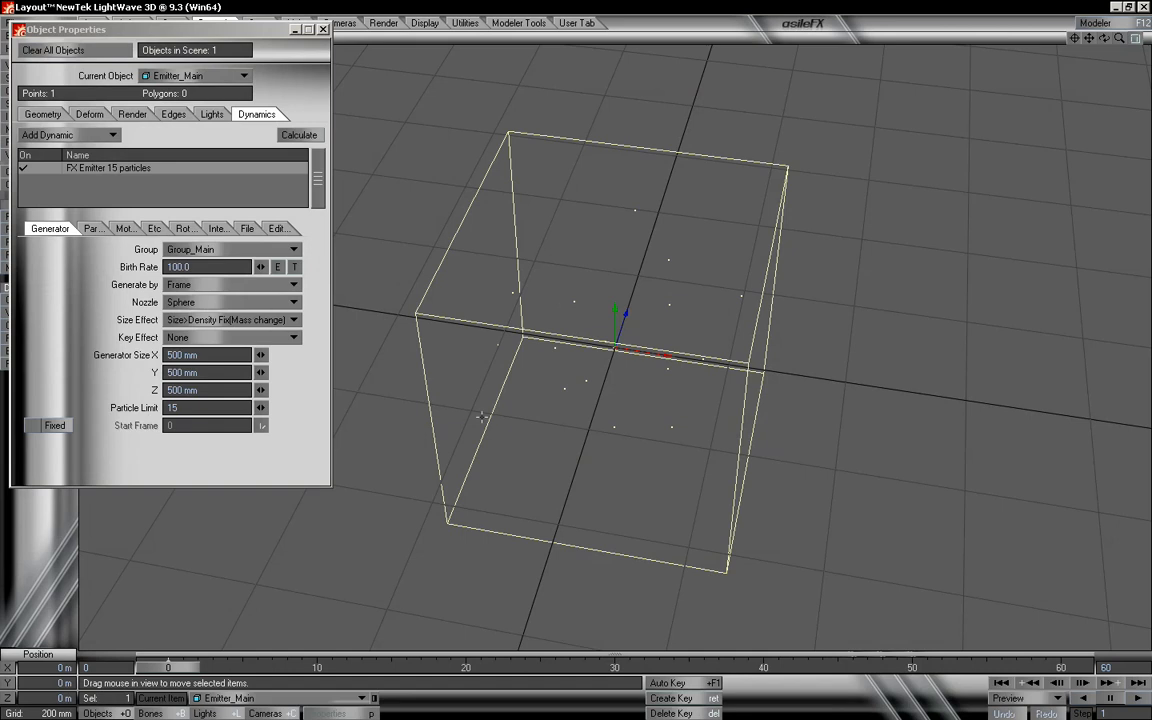
left_click_drag(1104, 39, 1098, 12)
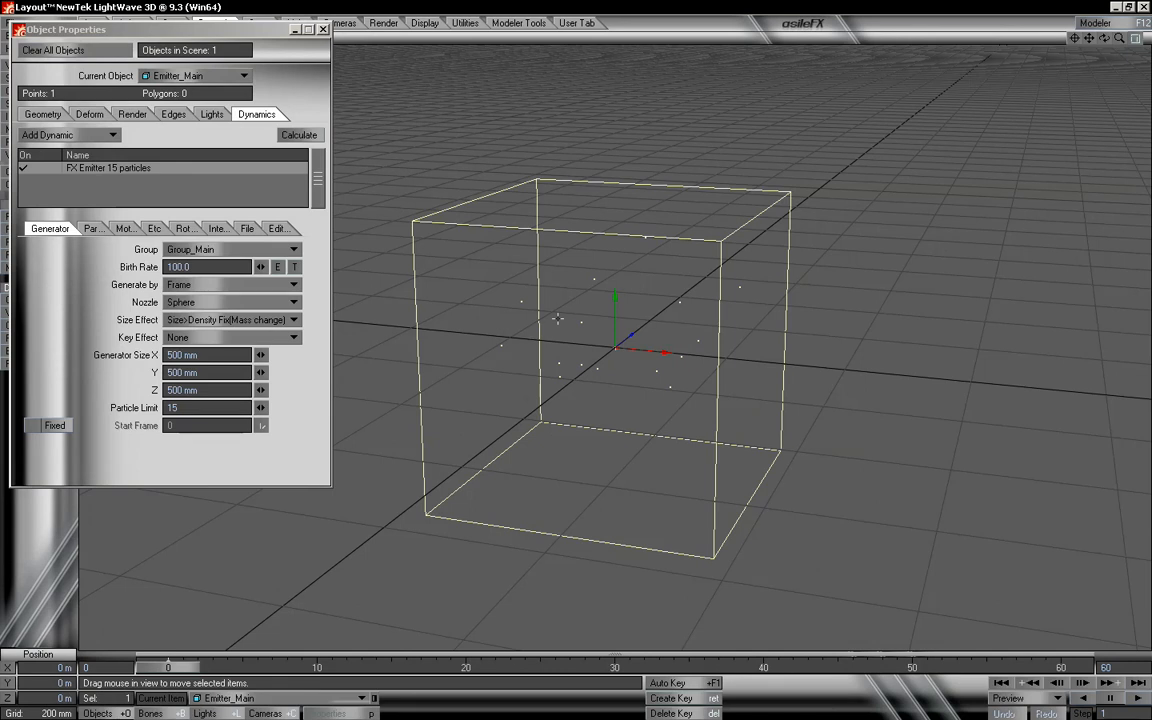
left_click_drag(1119, 38, 1120, 40)
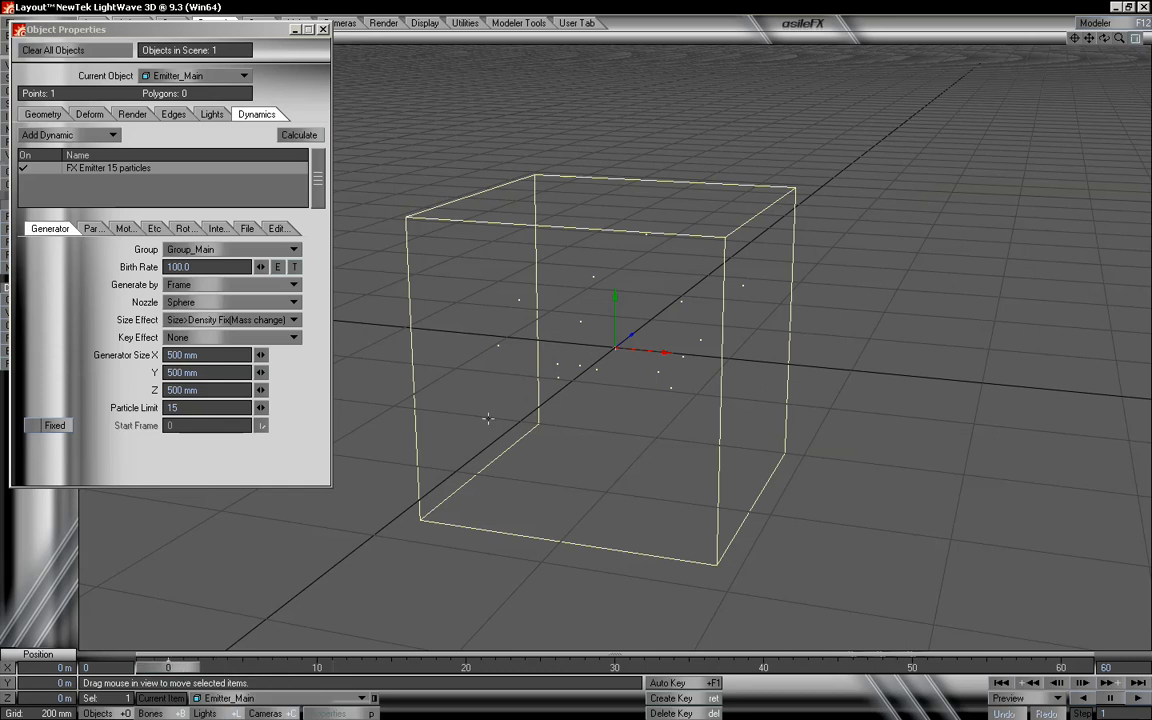
mouse_move(1120, 39)
left_mouse_down()
mouse_move(1106, 40)
mouse_move(1020, 147)
left_mouse_up()
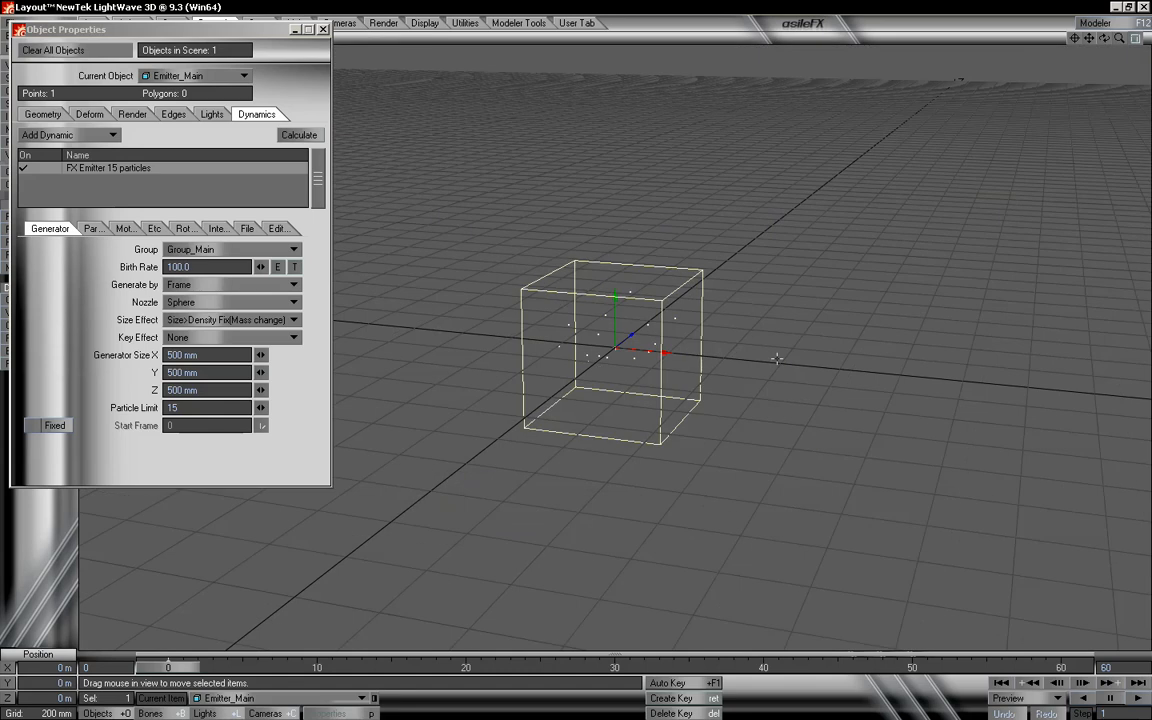
Step: Extend the scene's last frame to 300
left_click(91, 228)
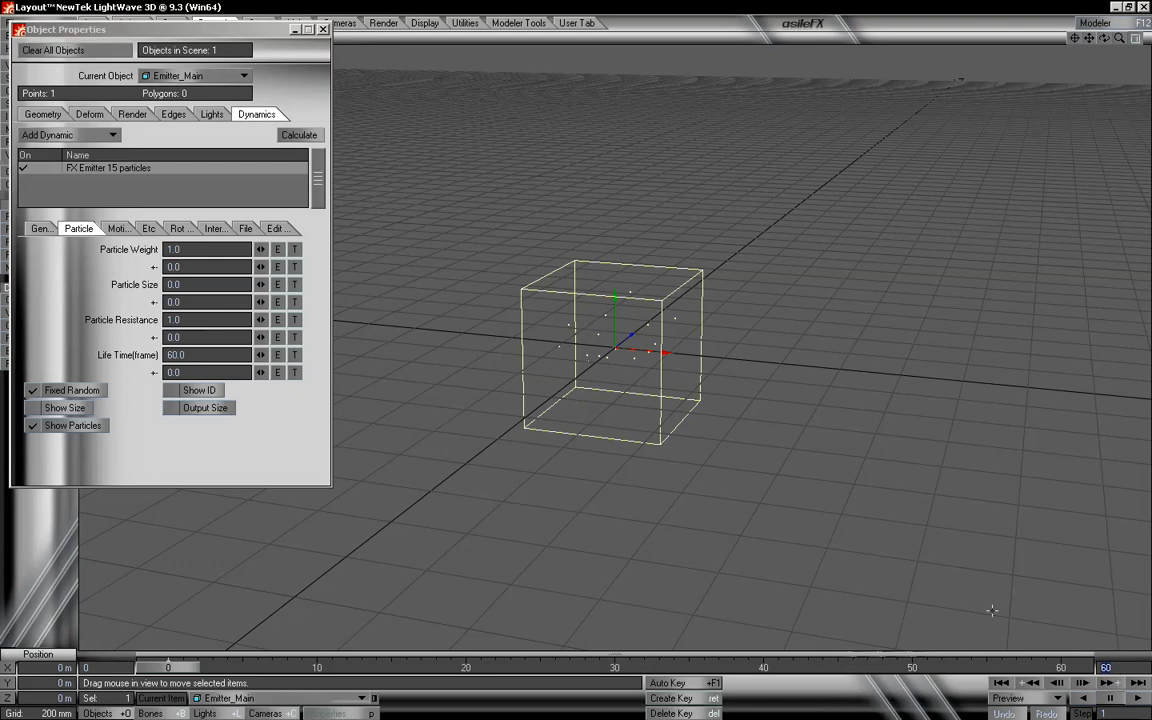
type("300")
key("Return")
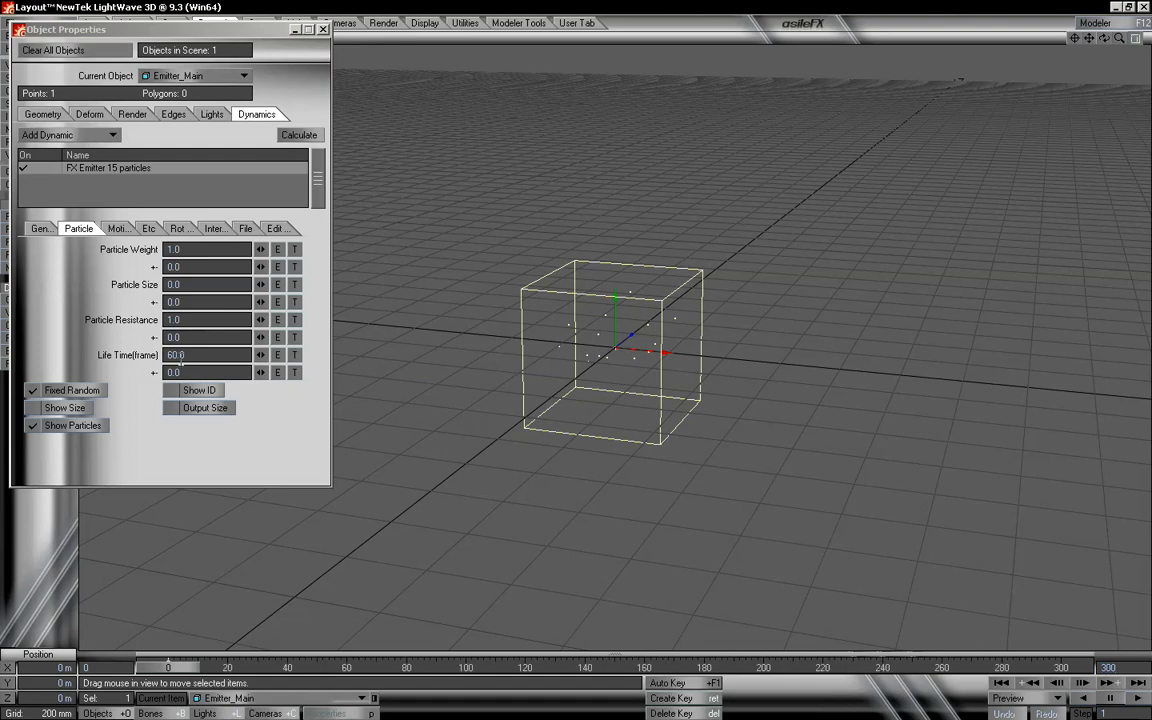
Step: Set the particle Life Time of Emitter_Main to 300 frames and scrub the timeline to check it
left_click(172, 355)
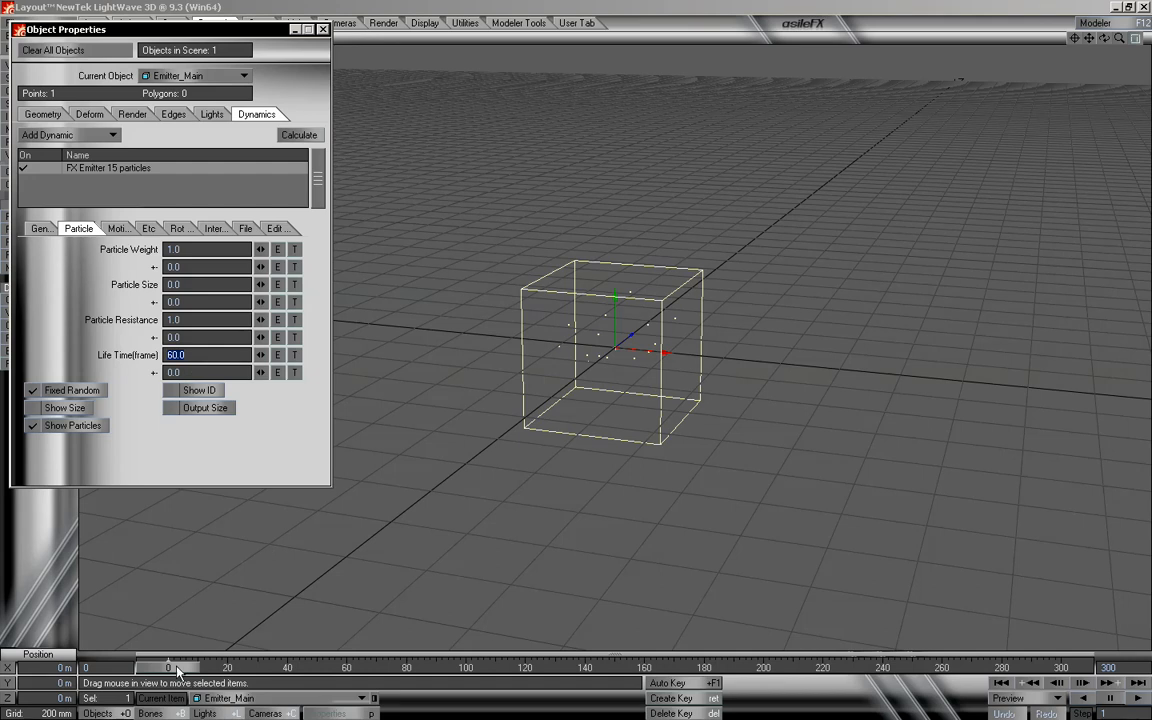
mouse_move(167, 668)
left_mouse_down()
mouse_move(197, 668)
mouse_move(167, 668)
left_mouse_up()
left_click(143, 367)
type("300")
key("Return")
mouse_move(174, 668)
left_mouse_down()
mouse_move(212, 666)
mouse_move(181, 664)
left_mouse_up()
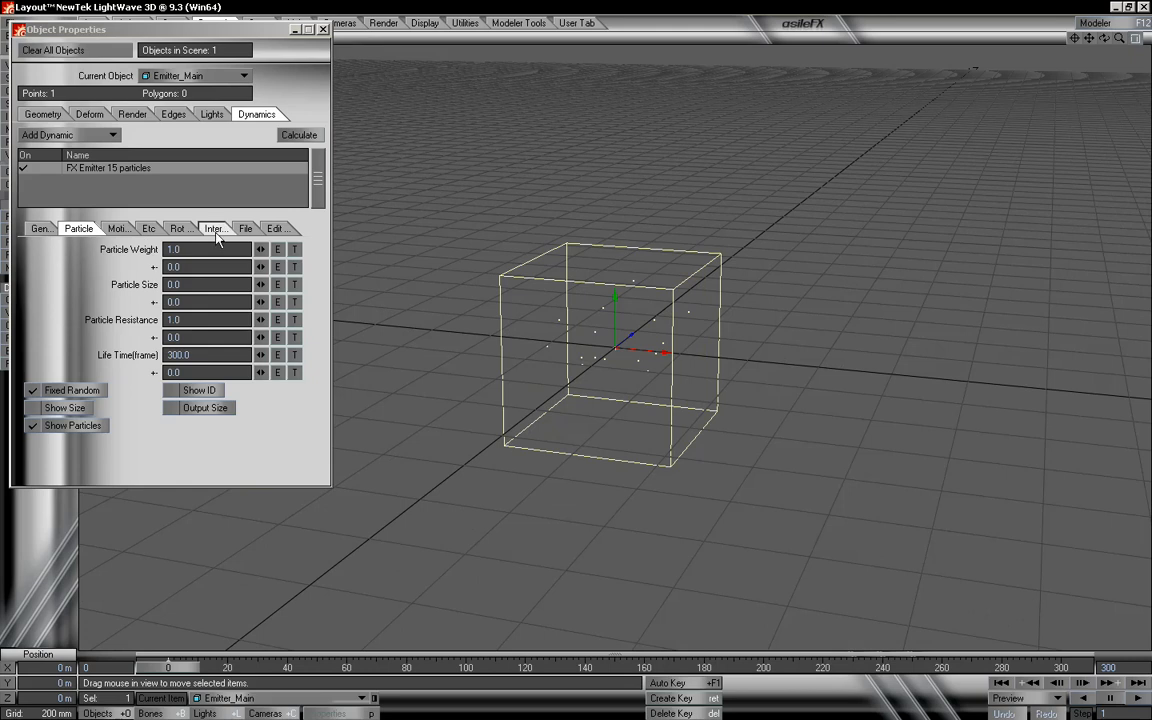
Step: Try an Explosion value of 2 m/s for the particle motion, scrub the timeline and return to frame 0
left_click(115, 229)
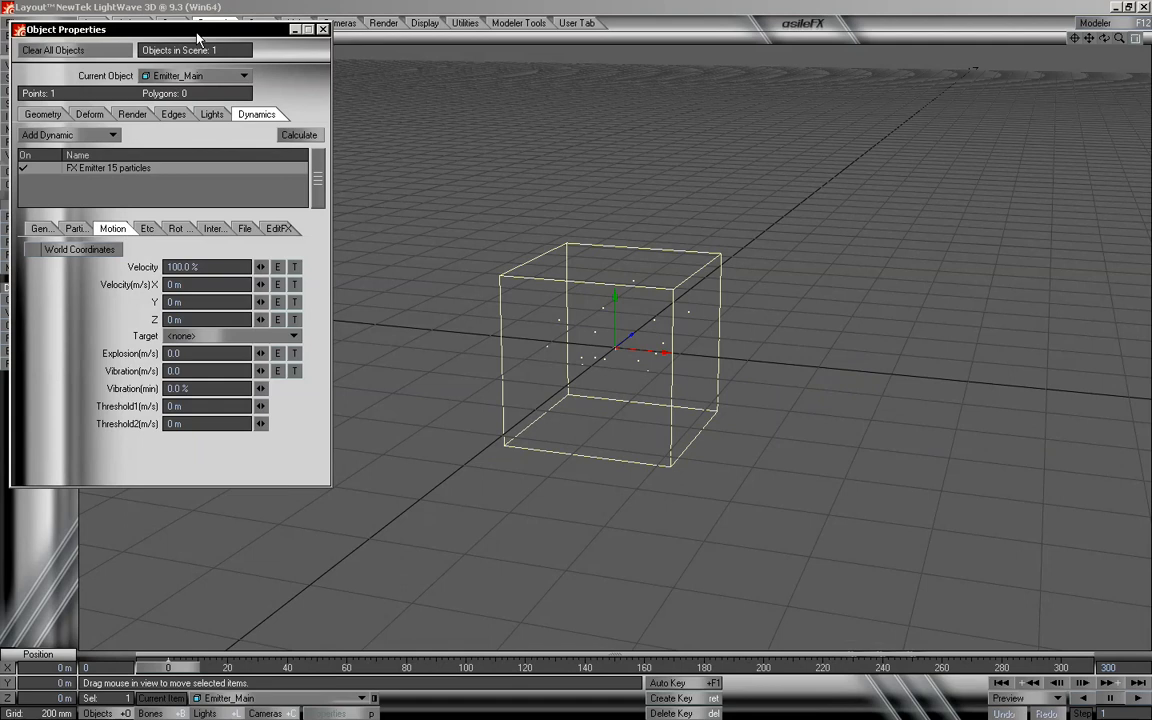
left_click_drag(197, 37, 247, 39)
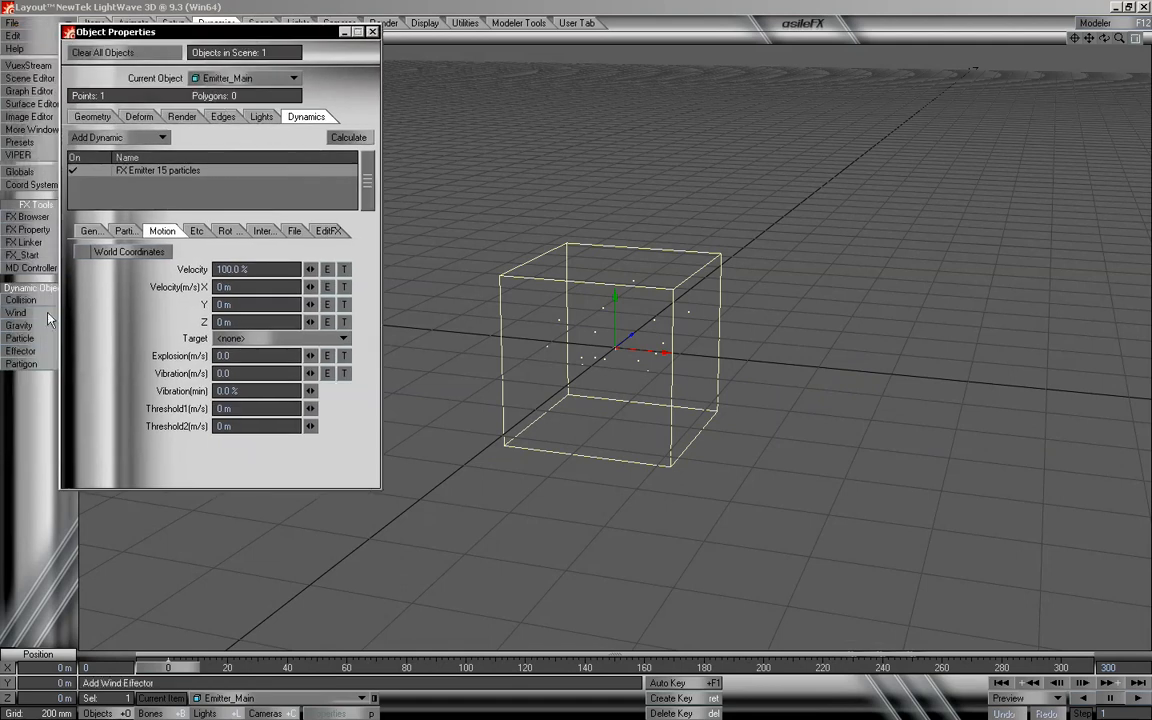
left_click_drag(278, 40, 258, 36)
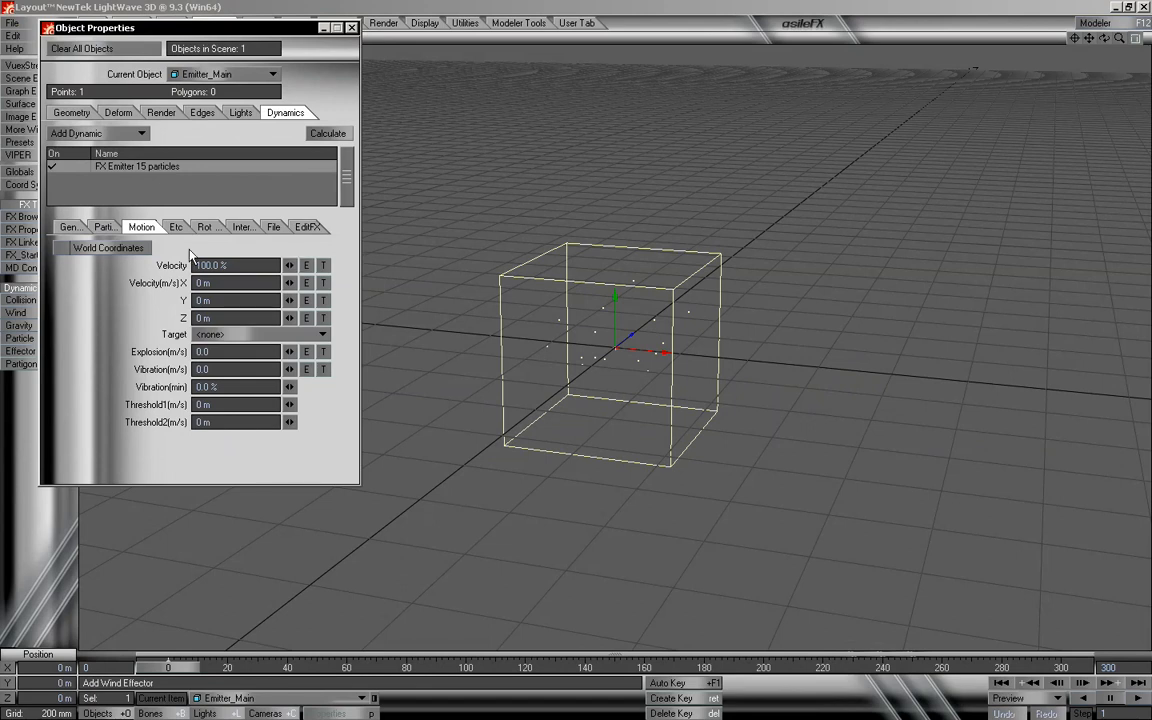
left_click(225, 351)
type("2")
key("Return")
mouse_move(184, 671)
left_mouse_down()
mouse_move(1078, 671)
mouse_move(168, 671)
left_mouse_up()
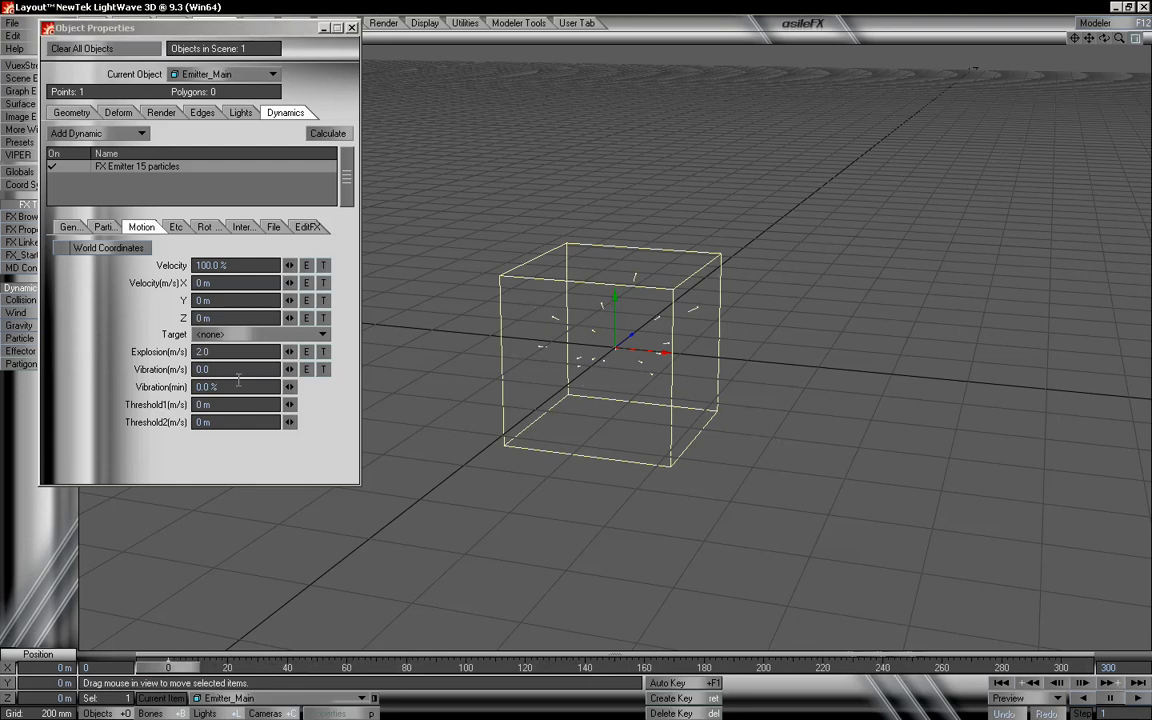
Step: Set the Particle Resistance of Emitter_Main to 0 and scrub the timeline to check the particle spread
left_click(112, 228)
left_click_drag(223, 320, 120, 318)
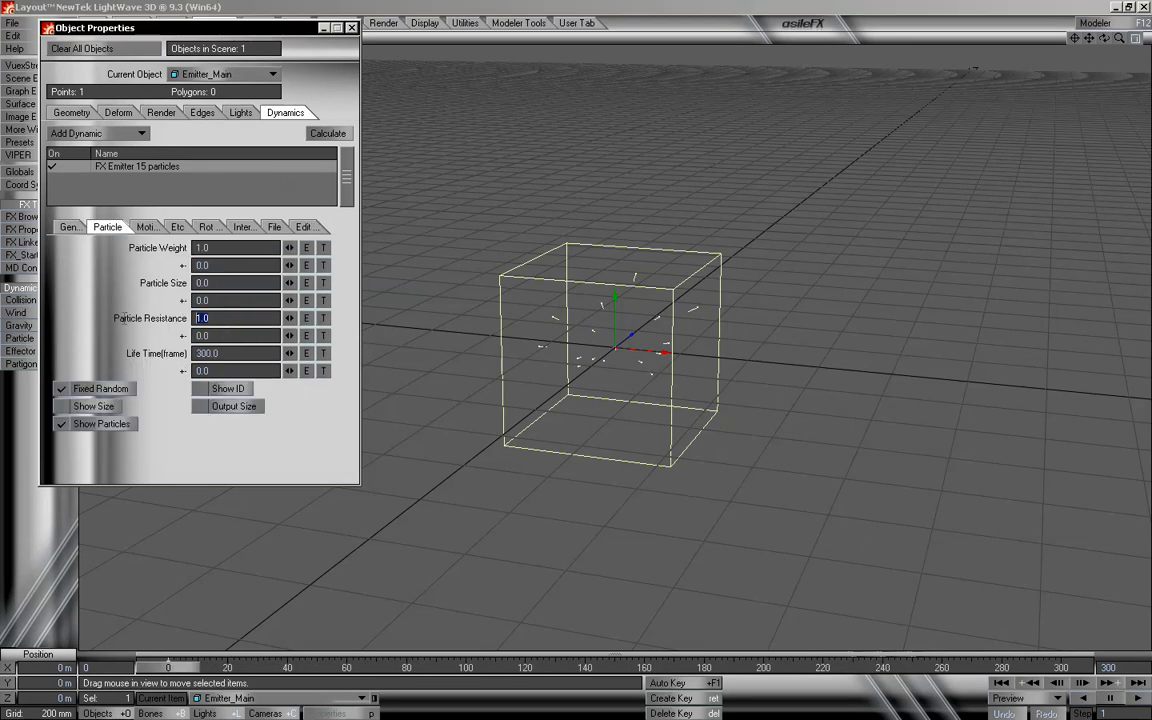
type("0")
key("Return")
mouse_move(180, 668)
left_mouse_down()
mouse_move(498, 668)
mouse_move(180, 668)
left_mouse_up()
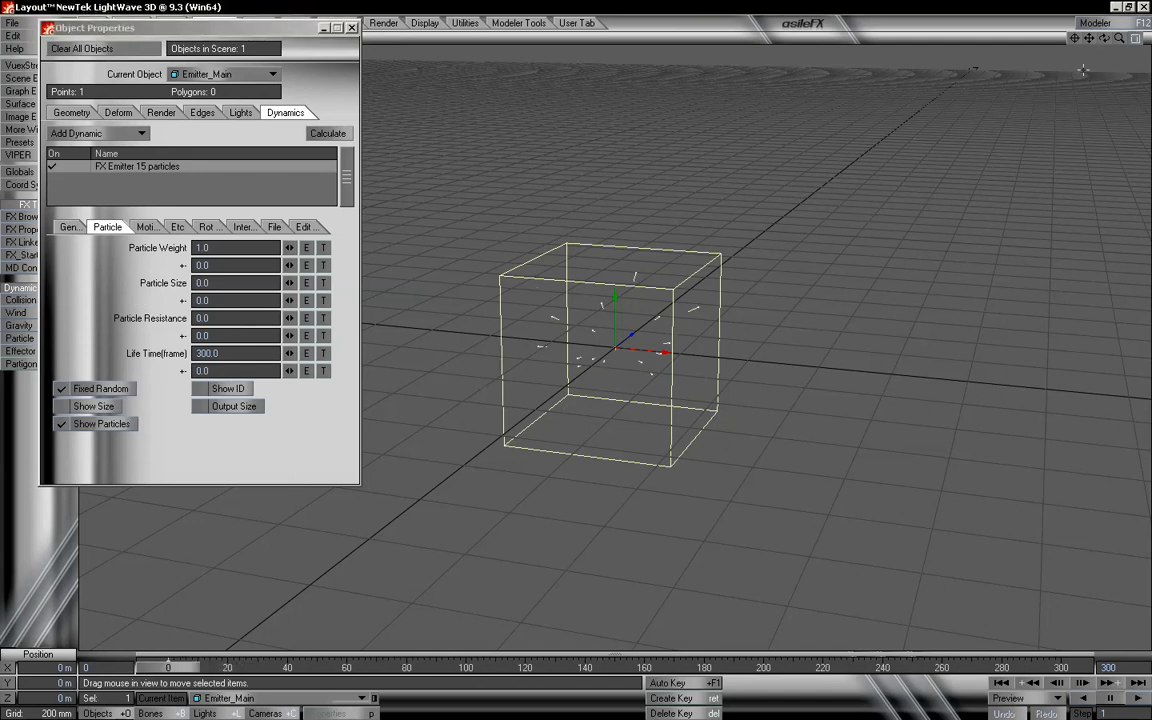
left_click_drag(1119, 38, 1073, 38)
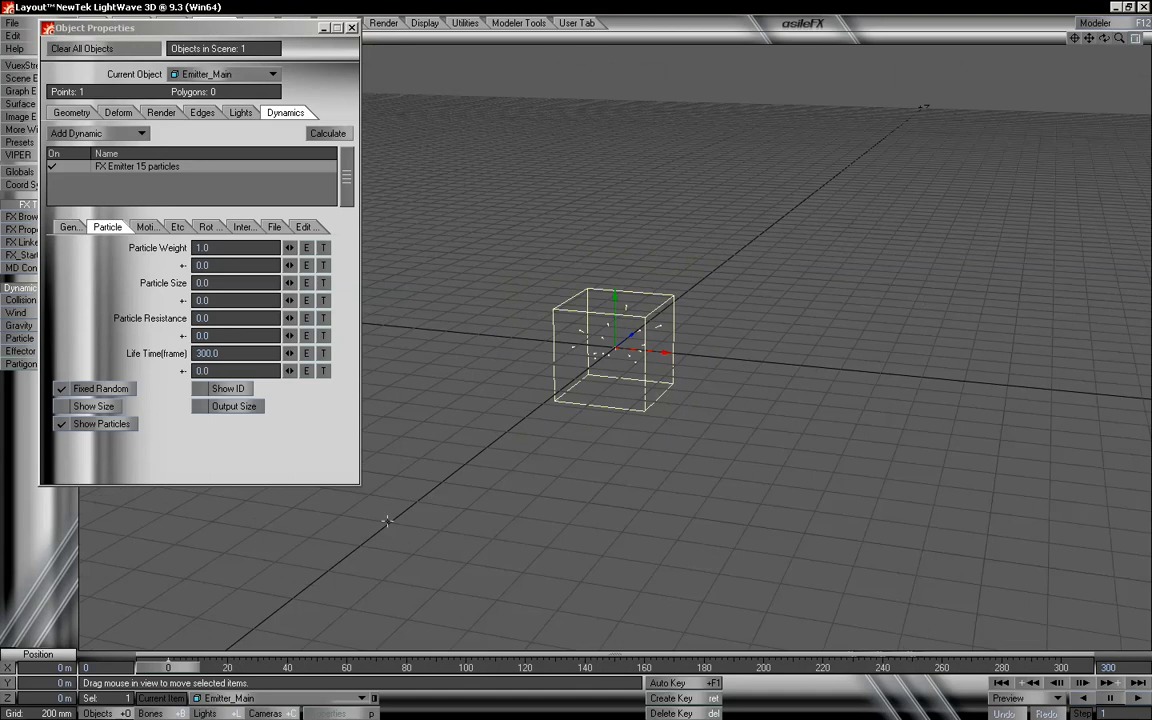
mouse_move(168, 667)
left_mouse_down()
mouse_move(1062, 667)
mouse_move(168, 667)
left_mouse_up()
Step: Try a lower Explosion value of 1 m/s and scrub the particle motion back to frame 0
left_click(146, 226)
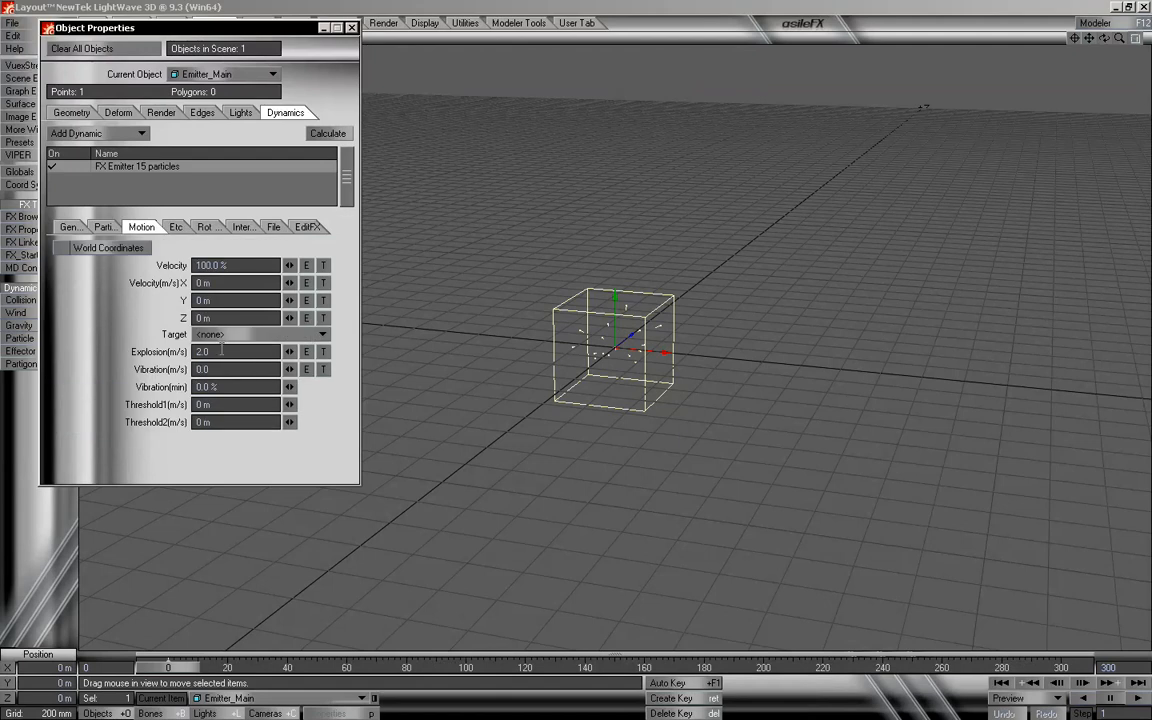
left_click(221, 352)
type("1")
key("Return")
mouse_move(179, 667)
left_mouse_down()
mouse_move(922, 667)
mouse_move(168, 667)
left_mouse_up()
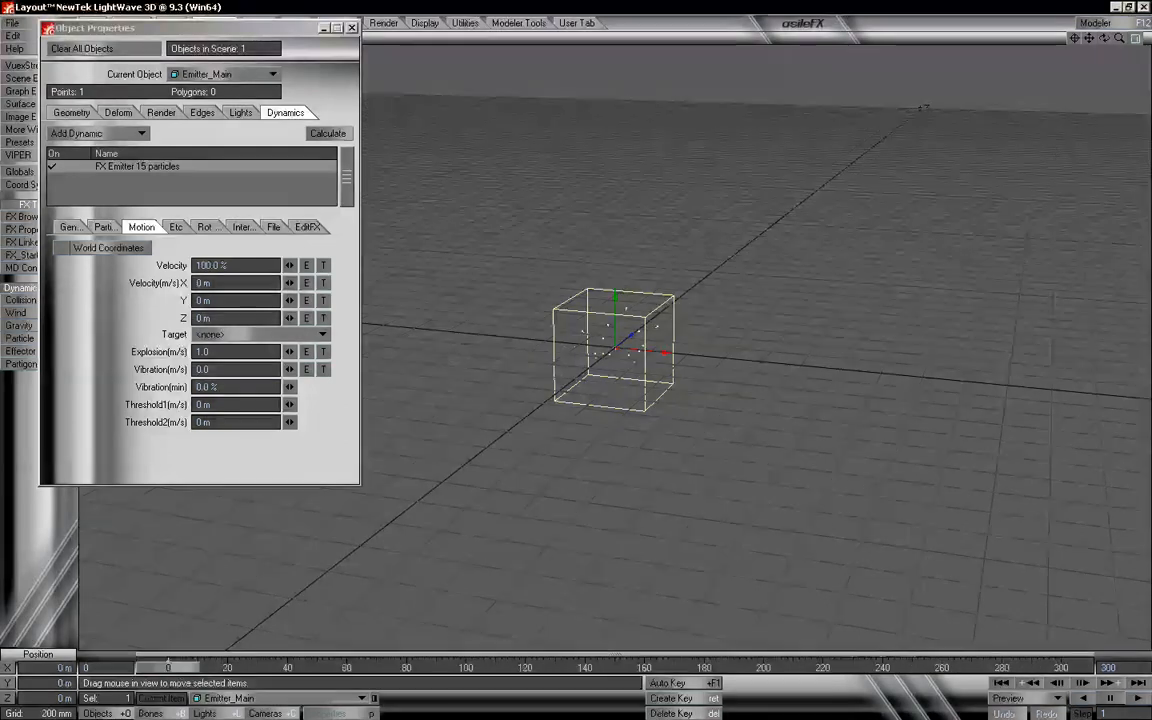
Step: Set the Explosion value of Emitter_Main to 0.5 m/s and check the motion on the timeline
left_click_drag(230, 352, 155, 363)
type("0.5")
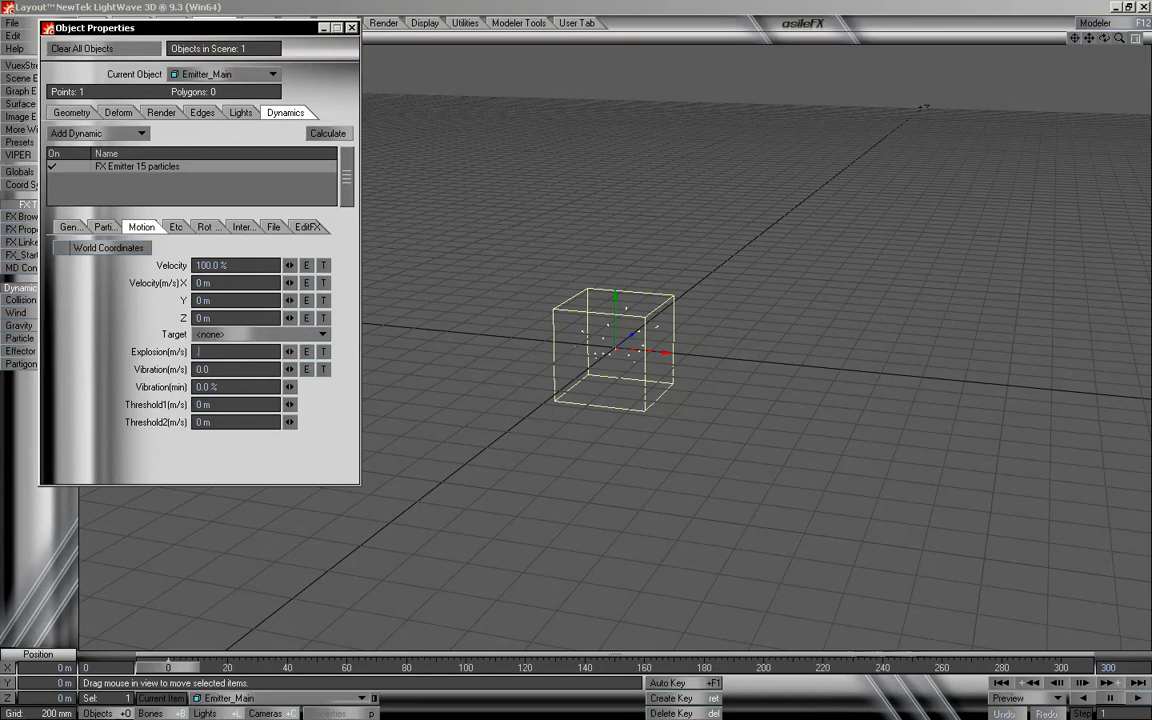
key("Tab")
key("Tab")
key("Tab")
key("Tab")
key("Tab")
mouse_move(184, 668)
left_mouse_down()
mouse_move(1075, 668)
mouse_move(168, 668)
left_mouse_up()
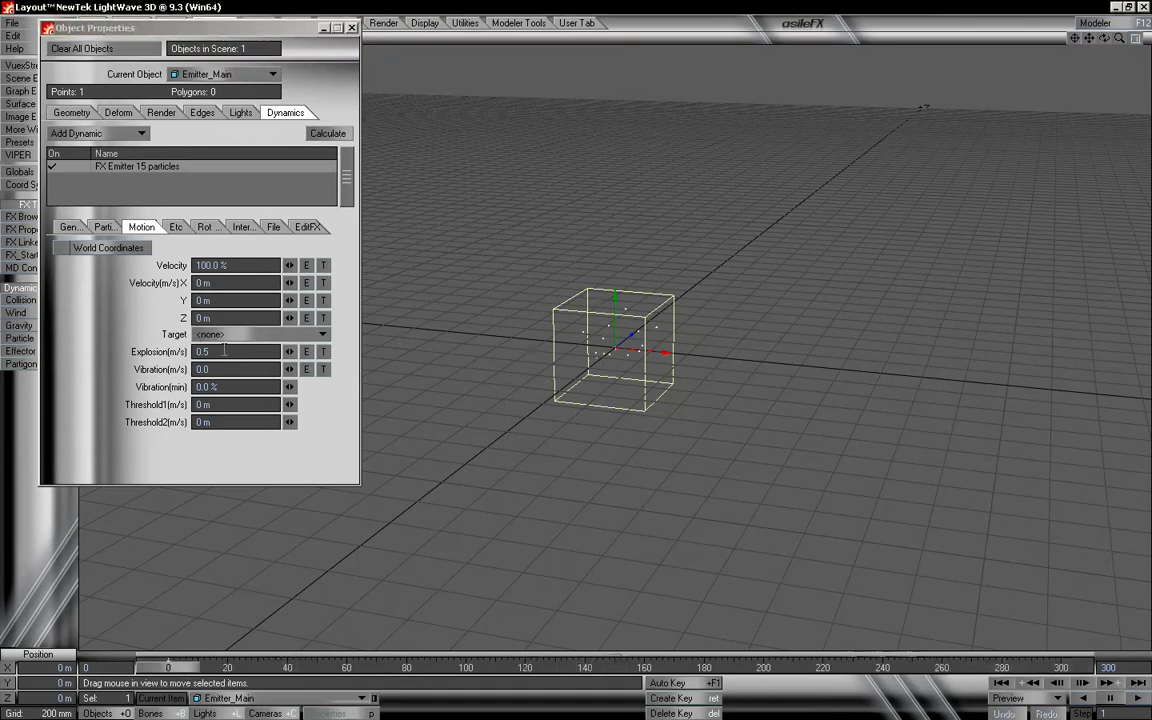
Step: Try a Gravity Y of -1.0 for Emitter_Main and scrub the timeline to see how the particles fall
left_click(175, 227)
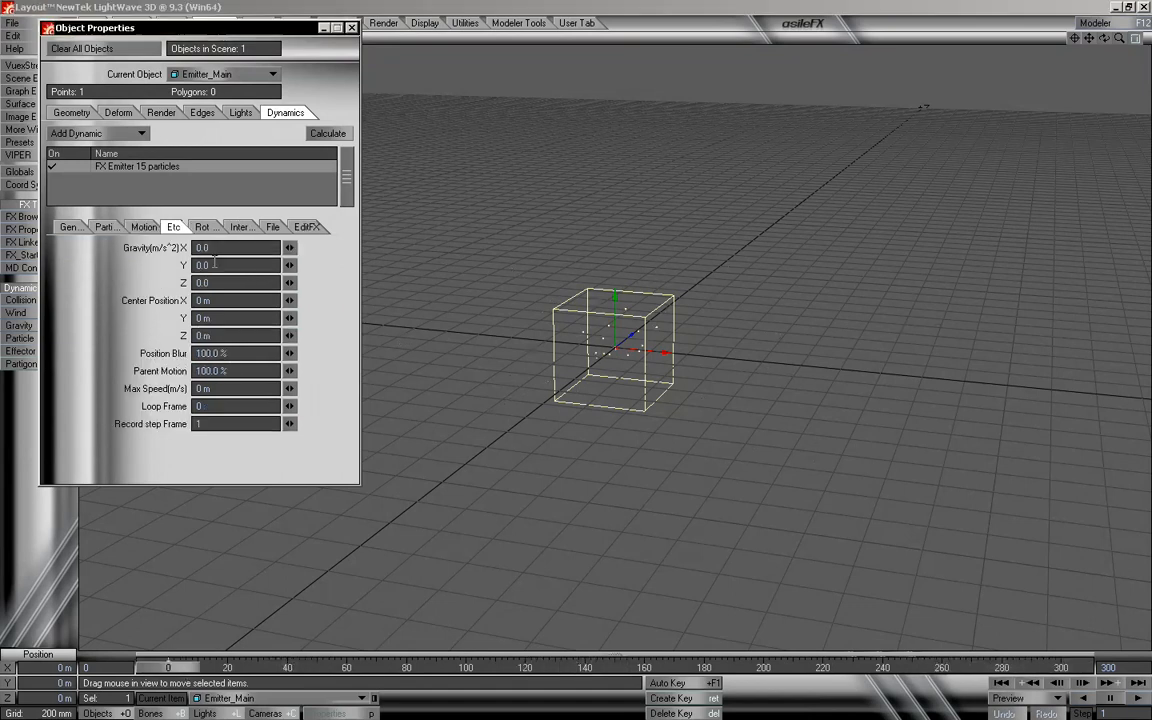
type("-1.0")
key("Tab")
key("Tab")
key("Tab")
key("Tab")
key("Tab")
key("Tab")
key("Tab")
key("Tab")
mouse_move(190, 664)
left_mouse_down()
mouse_move(256, 666)
mouse_move(178, 666)
mouse_move(330, 666)
mouse_move(176, 666)
left_mouse_up()
Step: Try a weaker Gravity Y of -0.1 and scrub the timeline back to the start
left_click(203, 265)
type("-0.1")
key("Return")
mouse_move(172, 667)
left_mouse_down()
mouse_move(685, 667)
mouse_move(165, 667)
left_mouse_up()
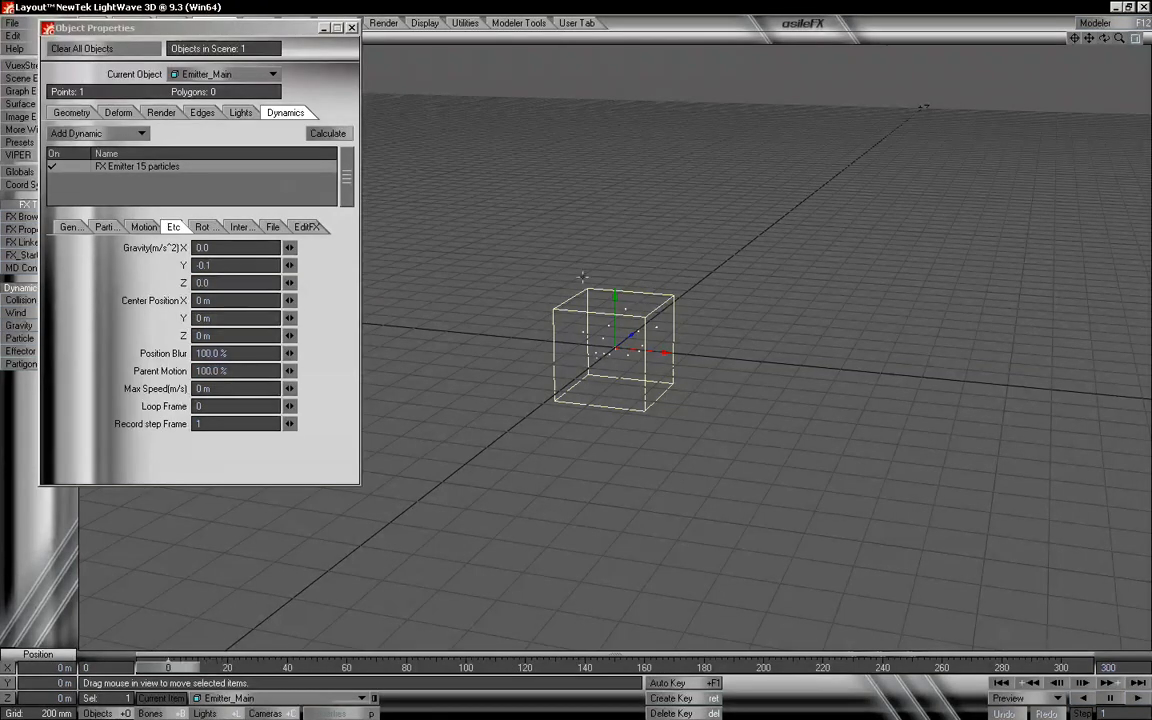
Step: Try Gravity Y values of -0.5 and -0.05, then scrub the particle motion and return to frame 0
left_click(232, 265)
type("-0.5")
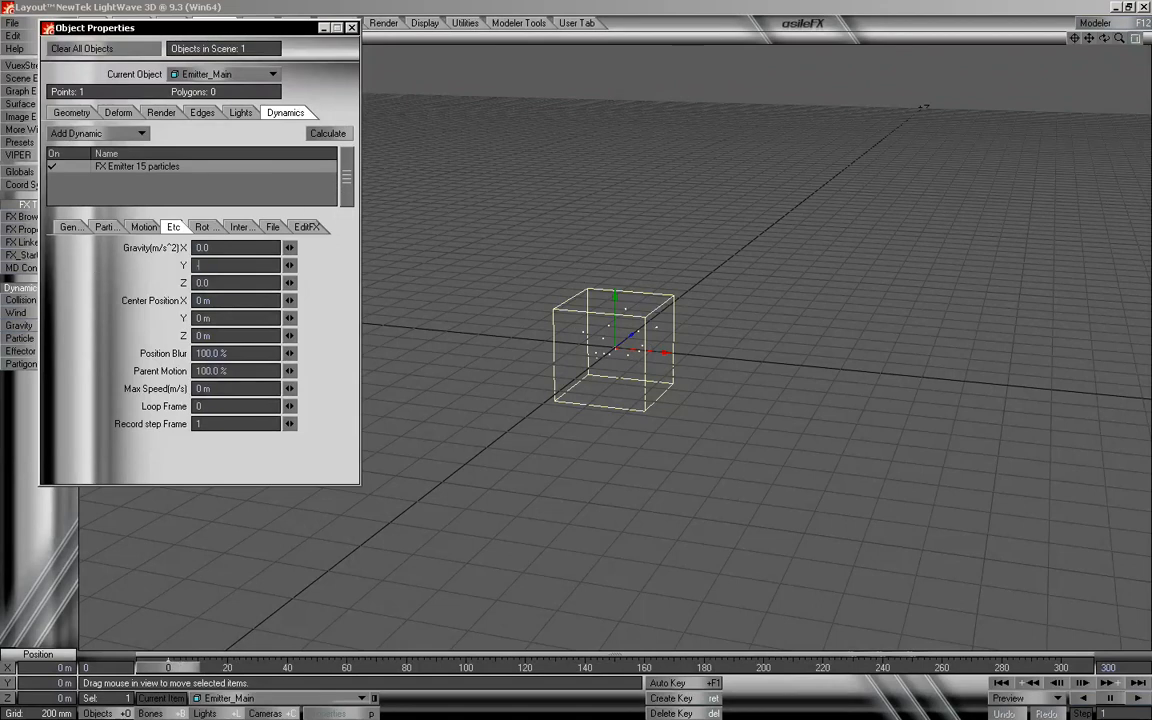
key("Tab")
left_click(210, 267)
left_click_drag(210, 265, 178, 272)
type("-.05")
key("Return")
mouse_move(182, 667)
left_mouse_down()
mouse_move(938, 667)
mouse_move(168, 667)
left_mouse_up()
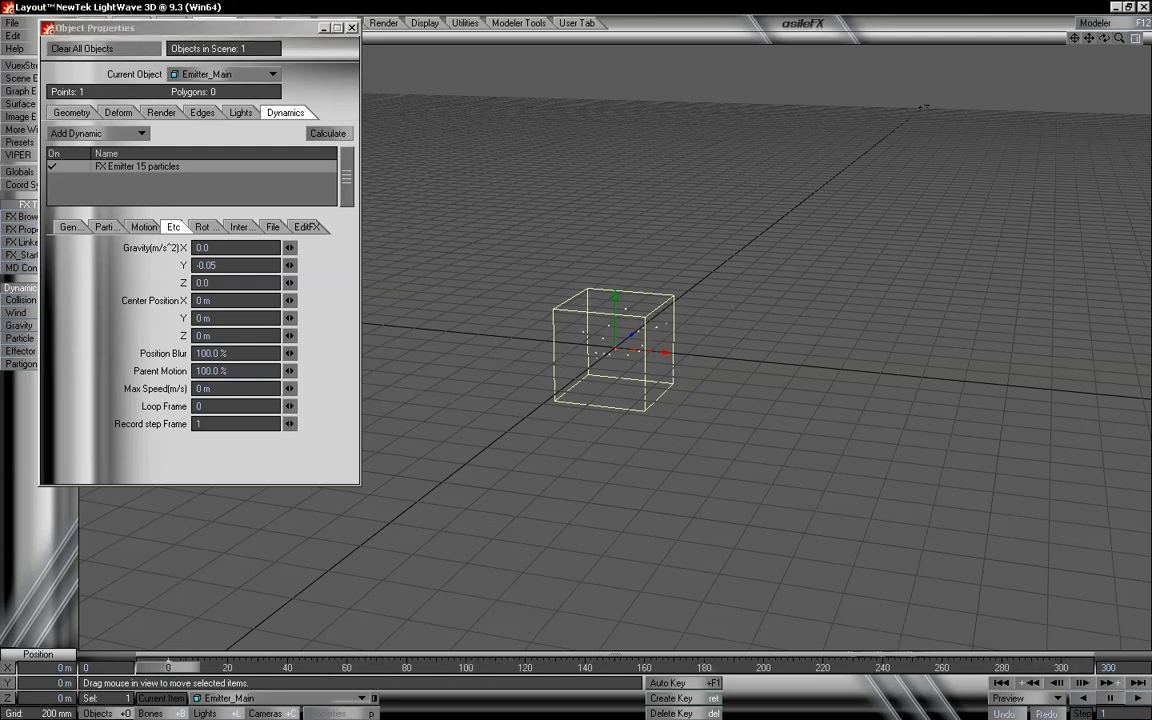
Step: Set Gravity Y of Emitter_Main to -0.03, scrub to about frame 161 and return to frame 0
left_click(212, 266)
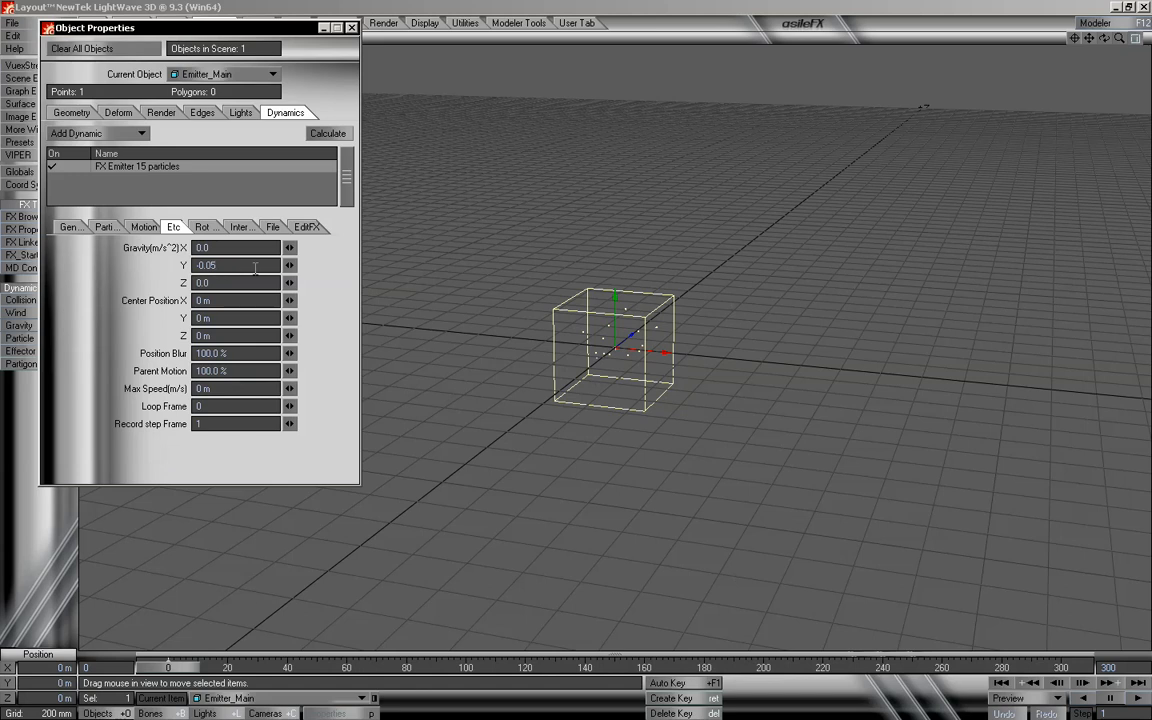
type("-0.03")
key("Tab")
key("Tab")
key("Tab")
key("Tab")
key("Tab")
key("Tab")
key("Tab")
key("Tab")
key("Tab")
mouse_move(168, 667)
left_mouse_down()
mouse_move(1060, 667)
mouse_move(168, 667)
left_mouse_up()
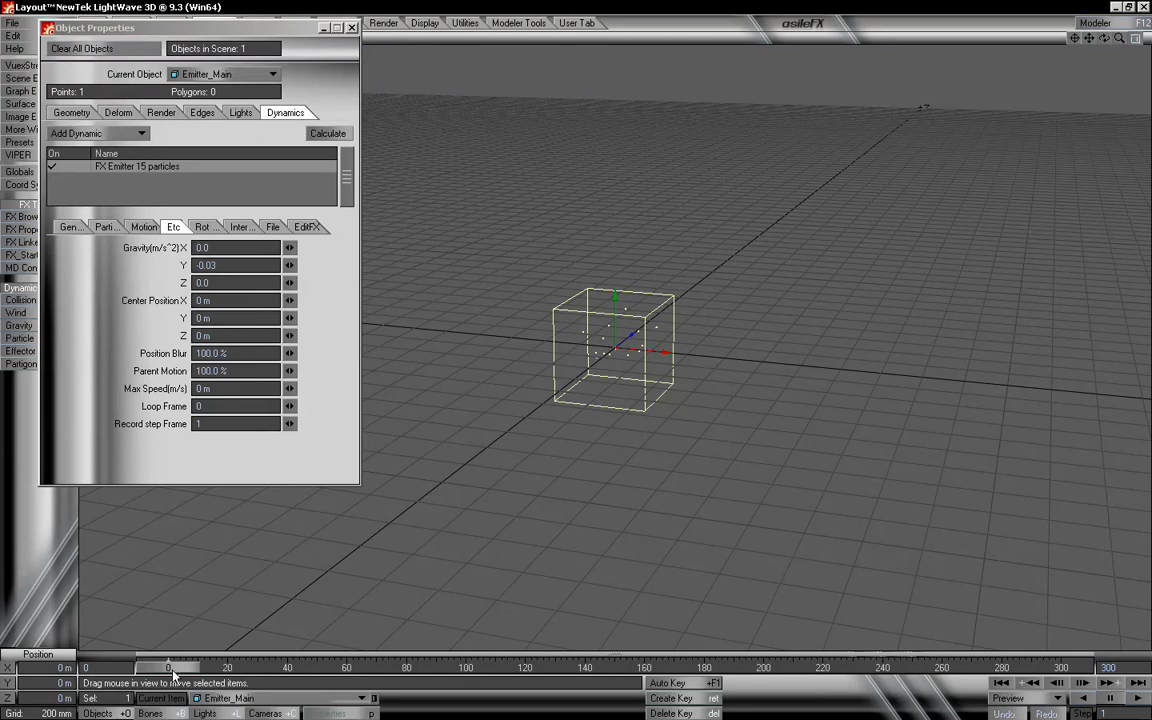
left_click_drag(168, 667, 648, 667)
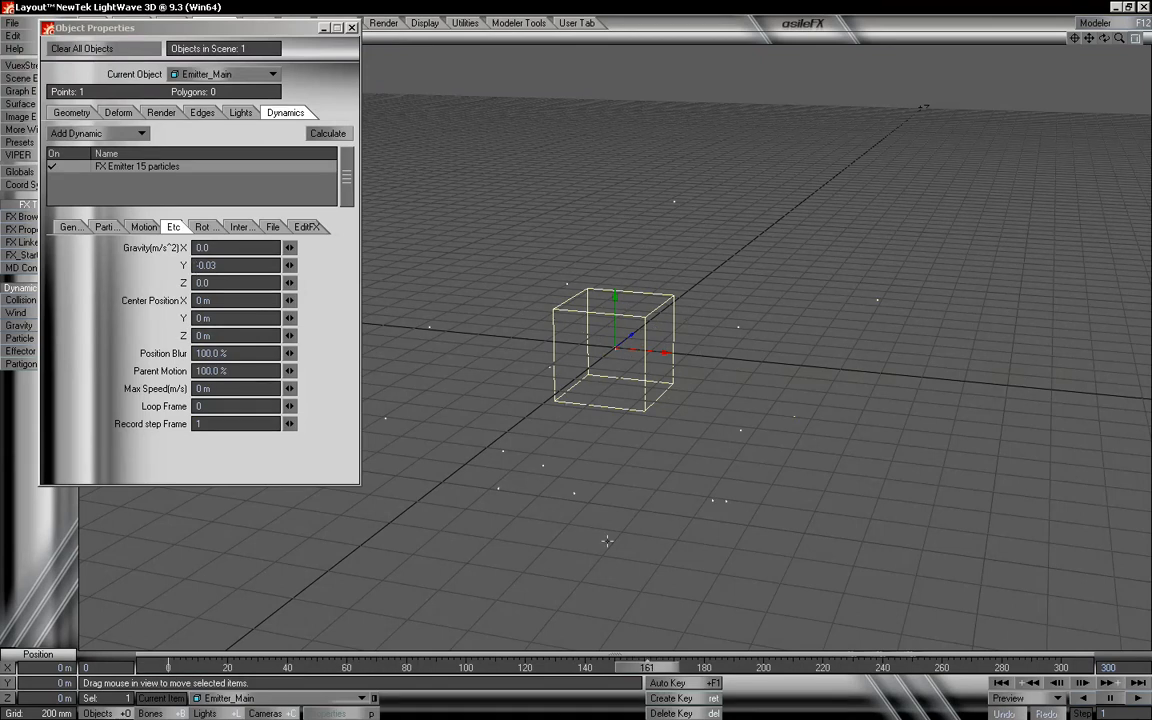
left_click_drag(648, 667, 167, 667)
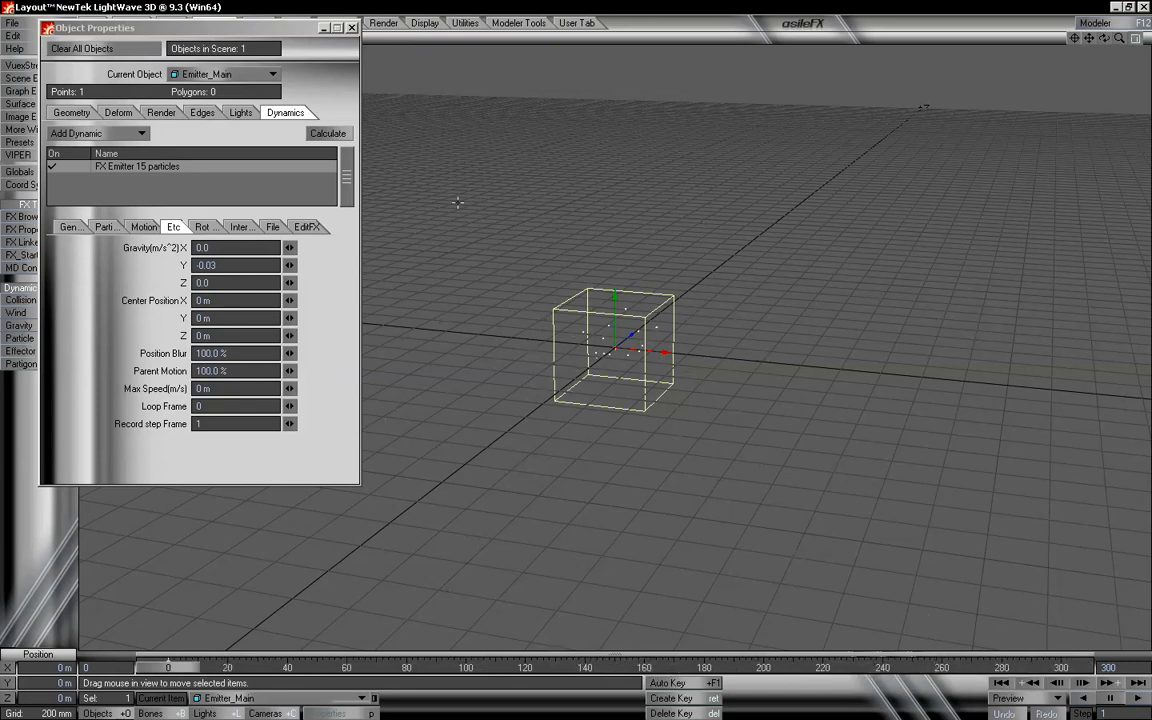
Step: Calculate the emitter's dynamics, check the result on the timeline, and save the motion as a PFX file in the LW 9 Dynamics Tutorials folder
left_click(337, 133)
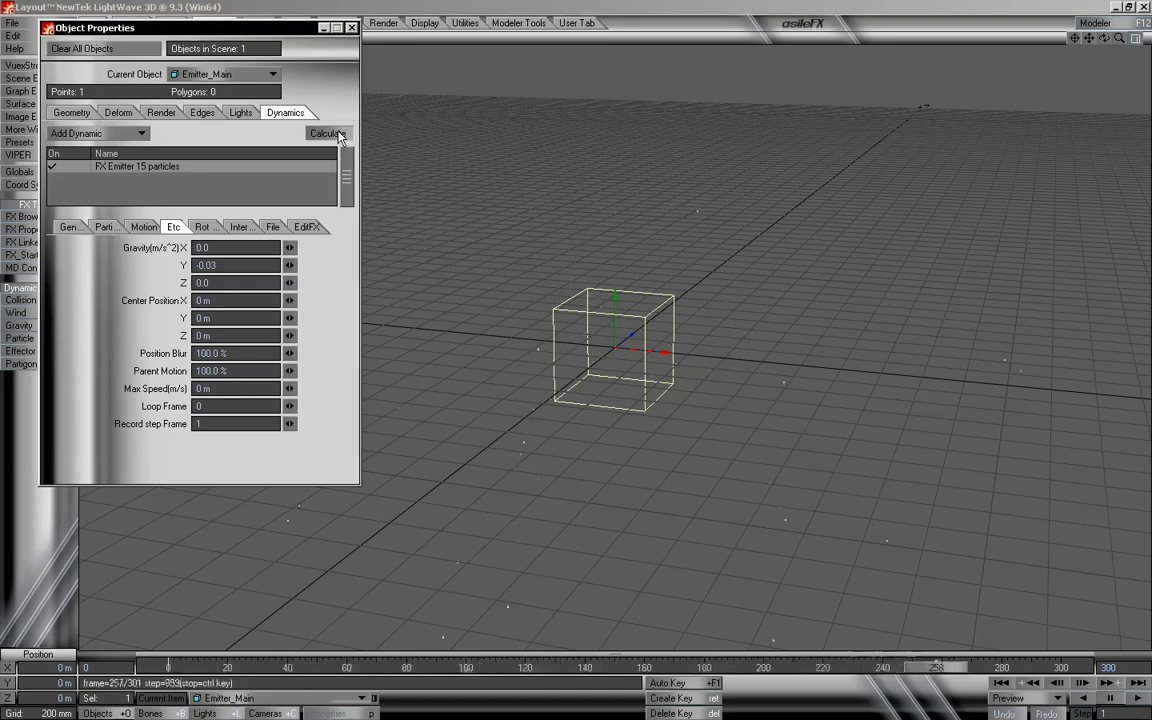
left_click(273, 227)
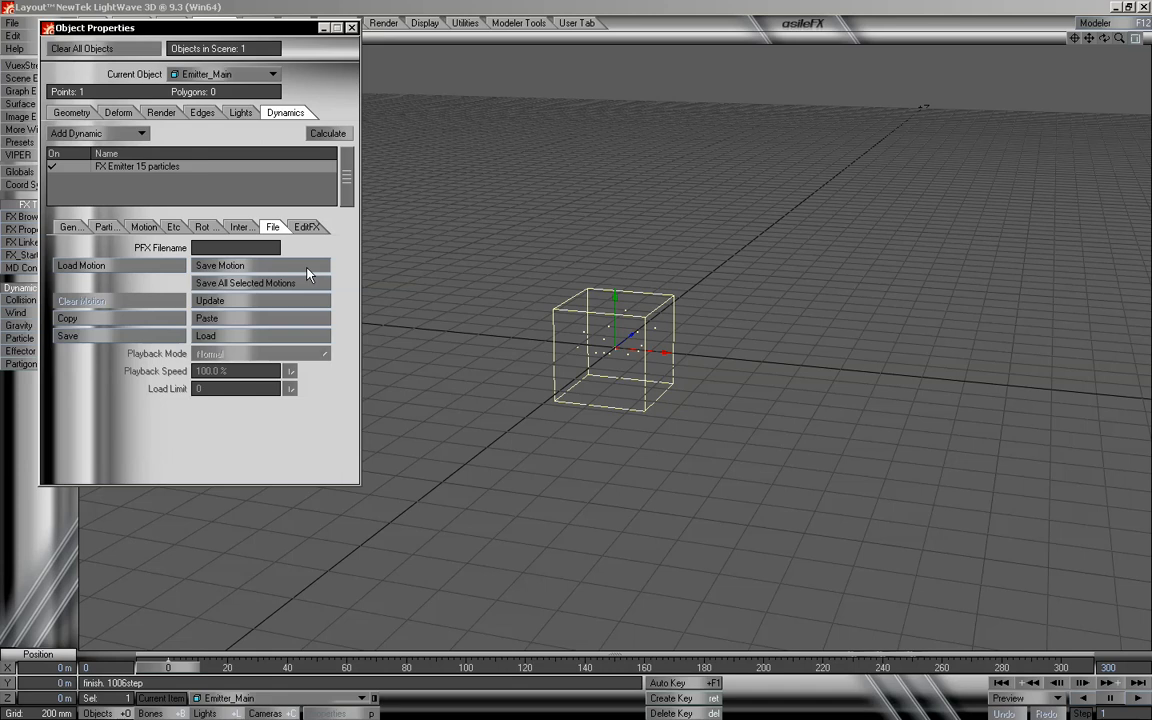
mouse_move(183, 669)
left_mouse_down()
mouse_move(1047, 667)
mouse_move(168, 667)
left_mouse_up()
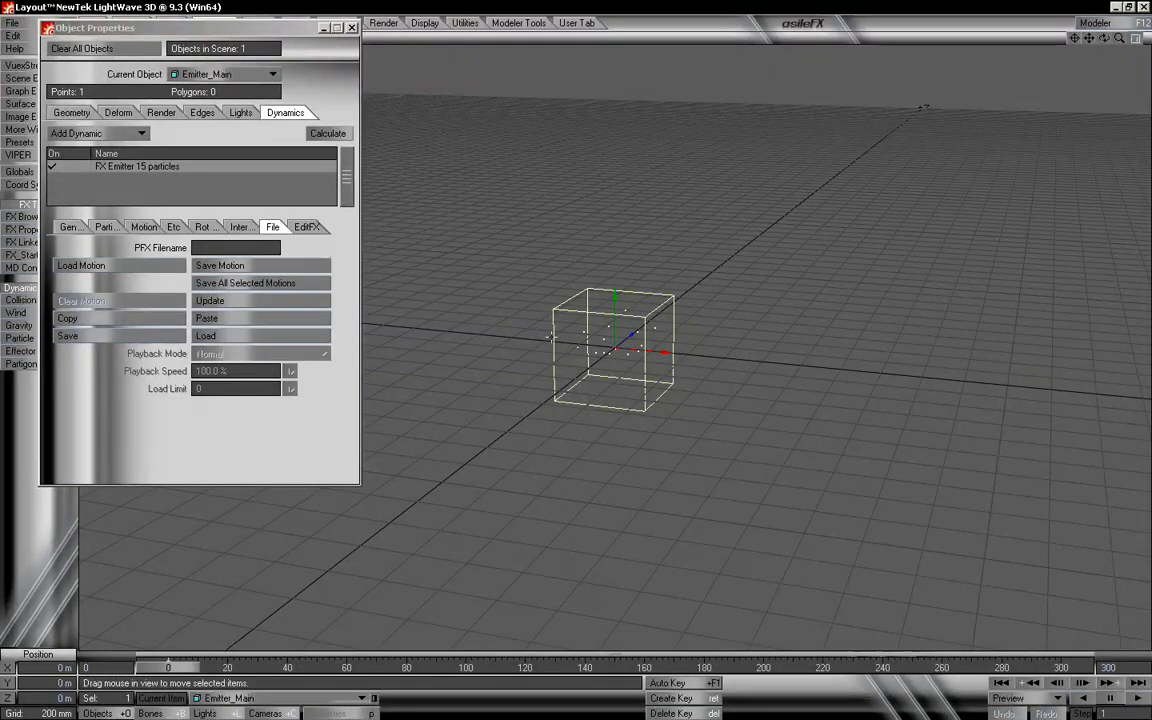
mouse_move(168, 667)
left_mouse_down()
mouse_move(676, 667)
mouse_move(168, 667)
left_mouse_up()
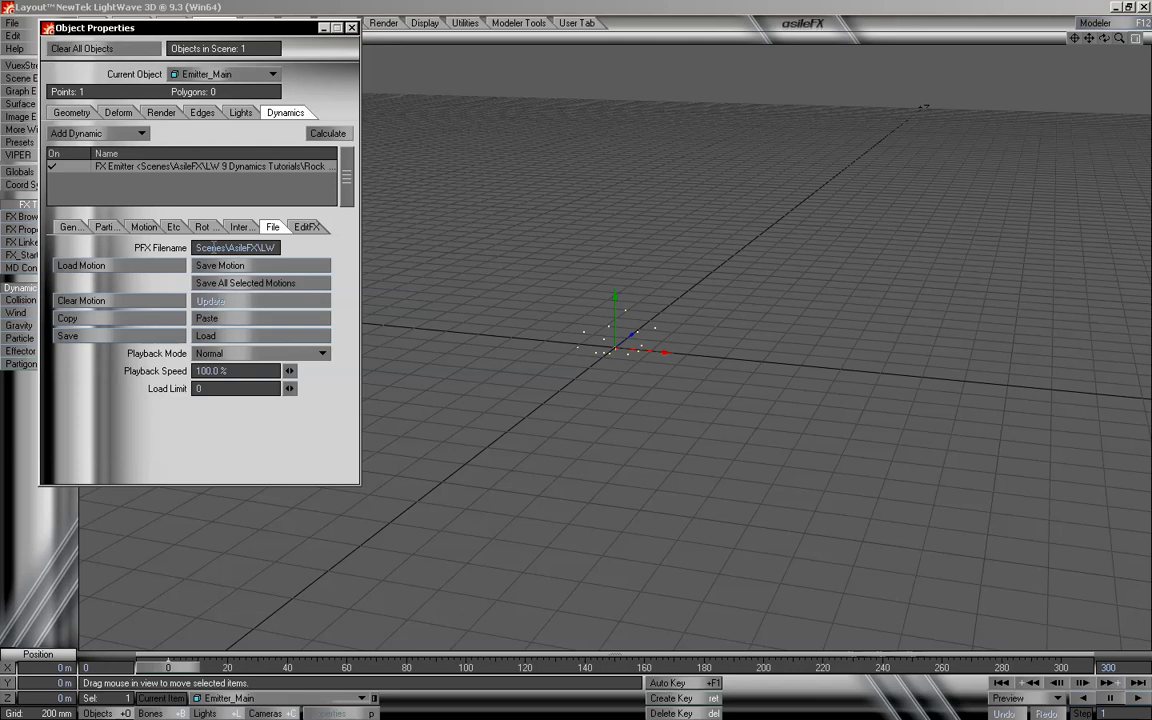
Step: Review the saved PFX filename and the generator and particle settings of Emitter_Main
left_click_drag(213, 247, 266, 250)
left_click(69, 227)
left_click(120, 227)
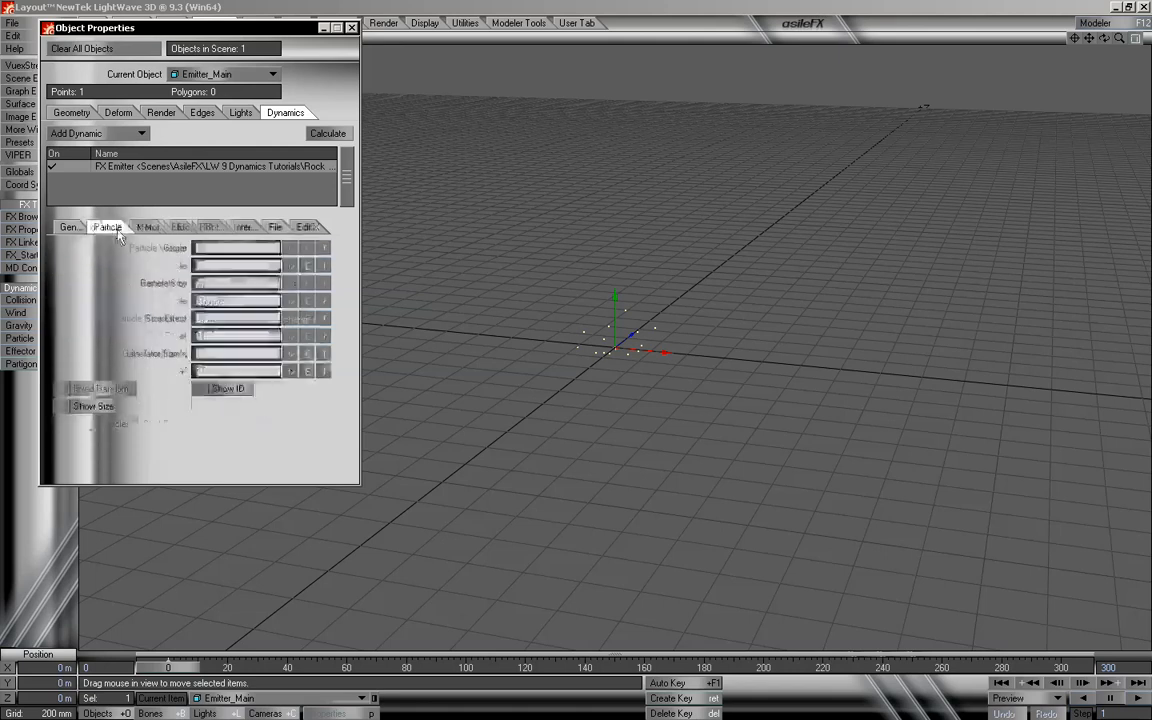
Step: Review Emitter_Main's motion, rotation, interaction, file and generator settings, including the available rotation modes, and close its properties
left_click(150, 227)
left_click(175, 228)
left_click(203, 227)
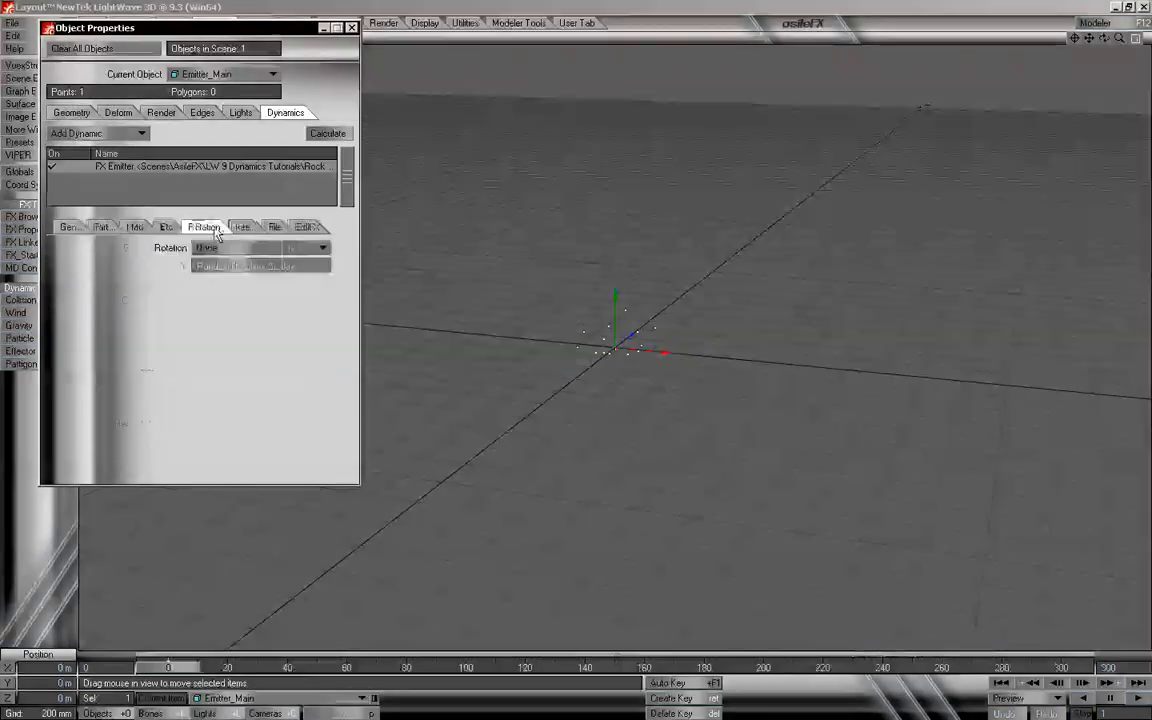
left_click(236, 227)
left_click(276, 227)
left_click(227, 228)
left_click(203, 227)
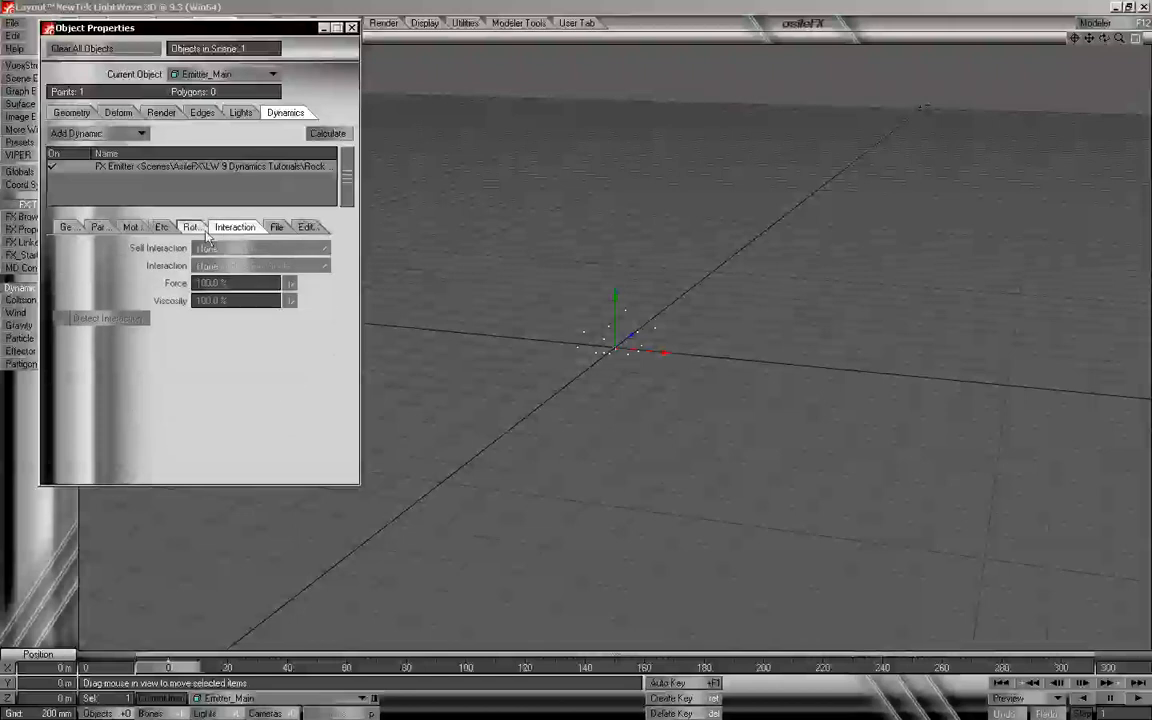
left_click(235, 247)
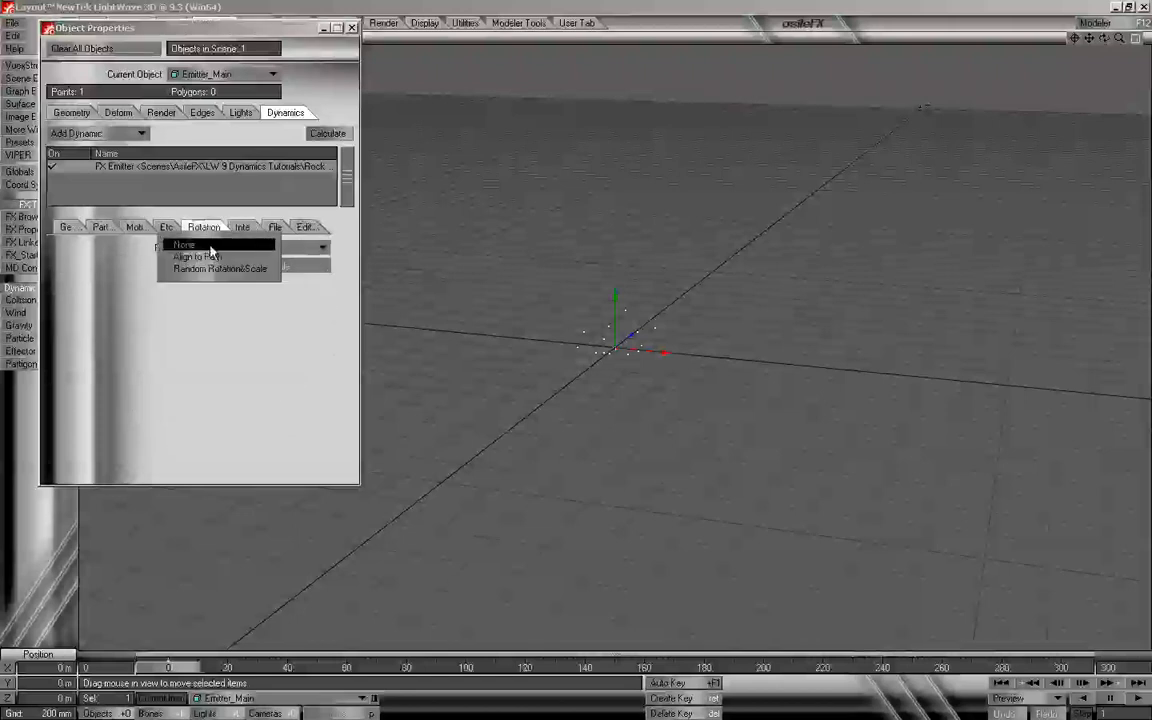
left_click(118, 257)
left_click(66, 228)
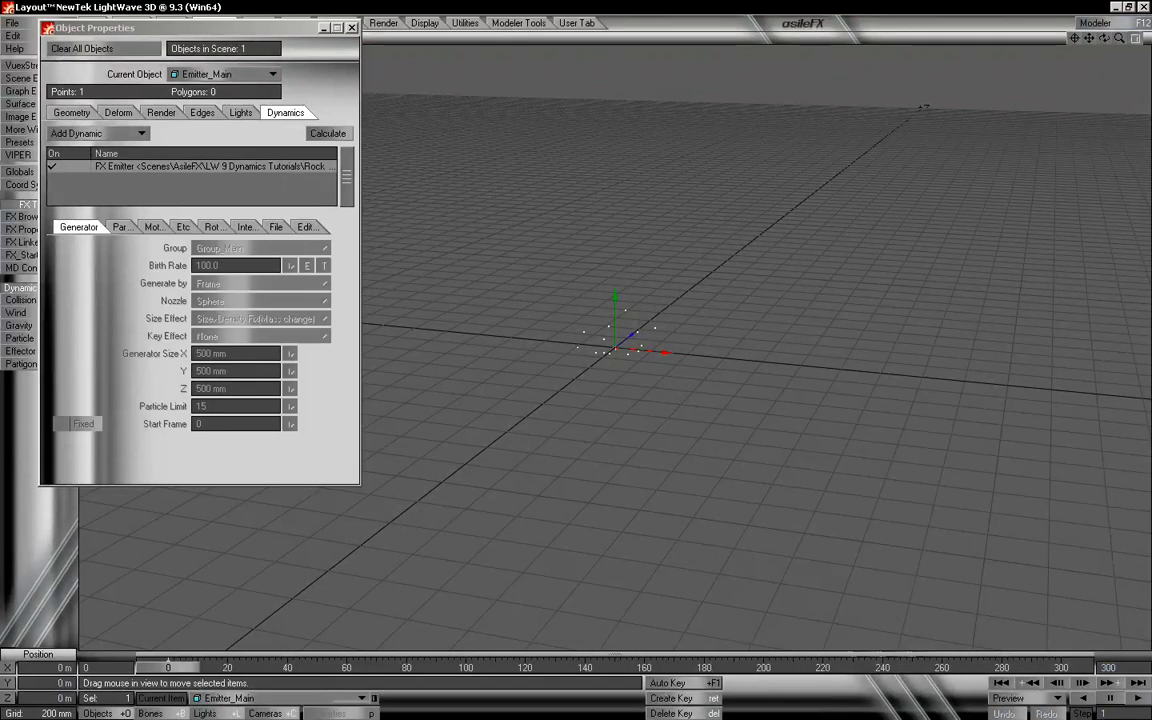
mouse_move(169, 667)
left_mouse_down()
mouse_move(975, 667)
mouse_move(169, 667)
left_mouse_up()
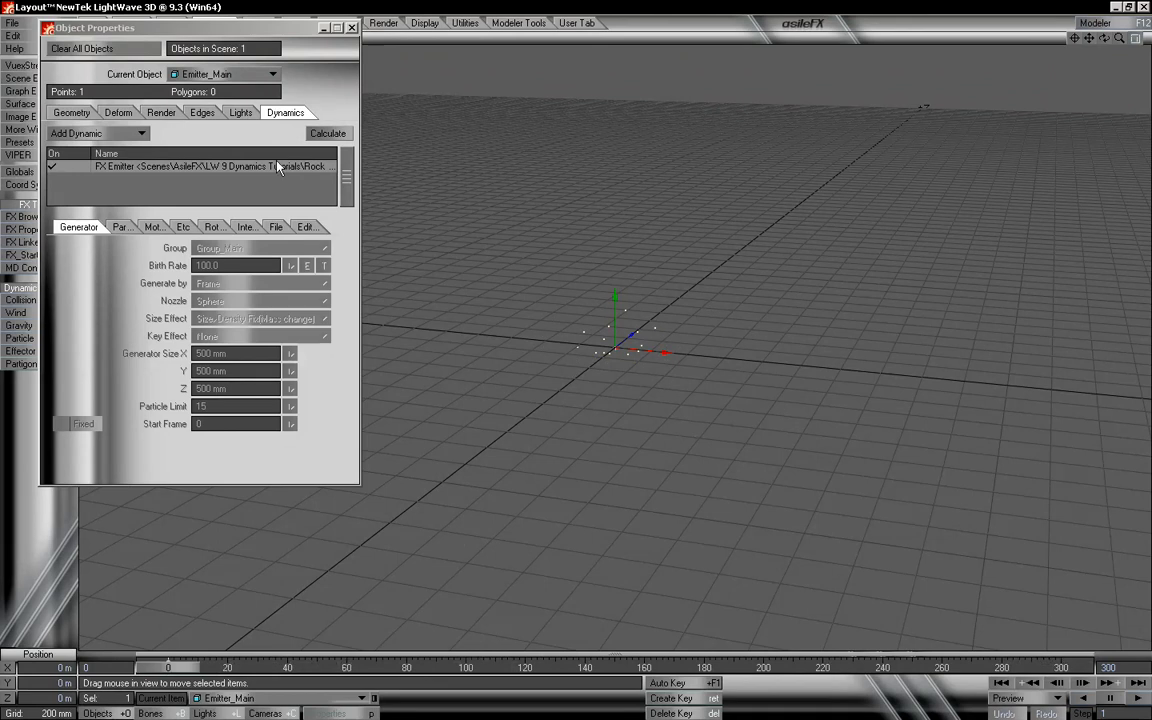
left_click(352, 28)
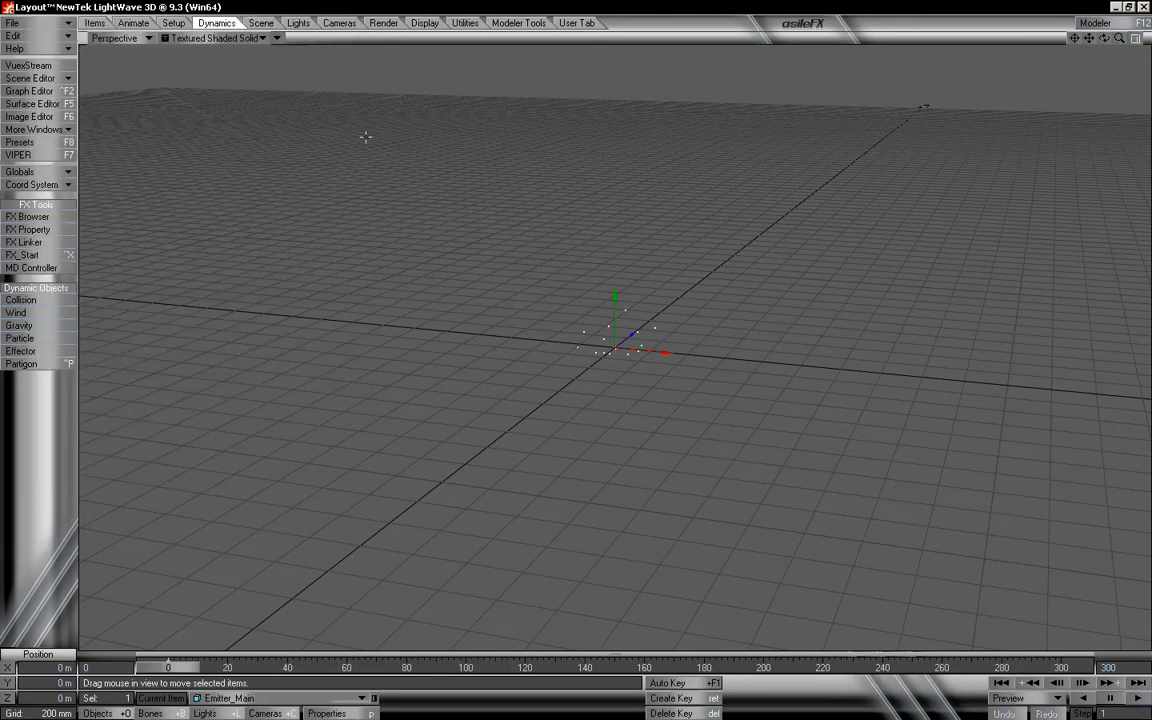
Step: Switch to Modeler and send the Rock_LowPoly object with its four rock layers to Layout
mouse_move(168, 667)
left_mouse_down()
mouse_move(1073, 667)
mouse_move(168, 667)
left_mouse_up()
mouse_move(1104, 38)
left_mouse_down()
mouse_move(1102, 19)
mouse_move(988, 42)
mouse_move(1092, 50)
mouse_move(984, 42)
mouse_move(1098, 47)
mouse_move(1006, 24)
mouse_move(1018, 82)
mouse_move(1008, 130)
mouse_move(1010, 62)
mouse_move(1091, 38)
left_mouse_up()
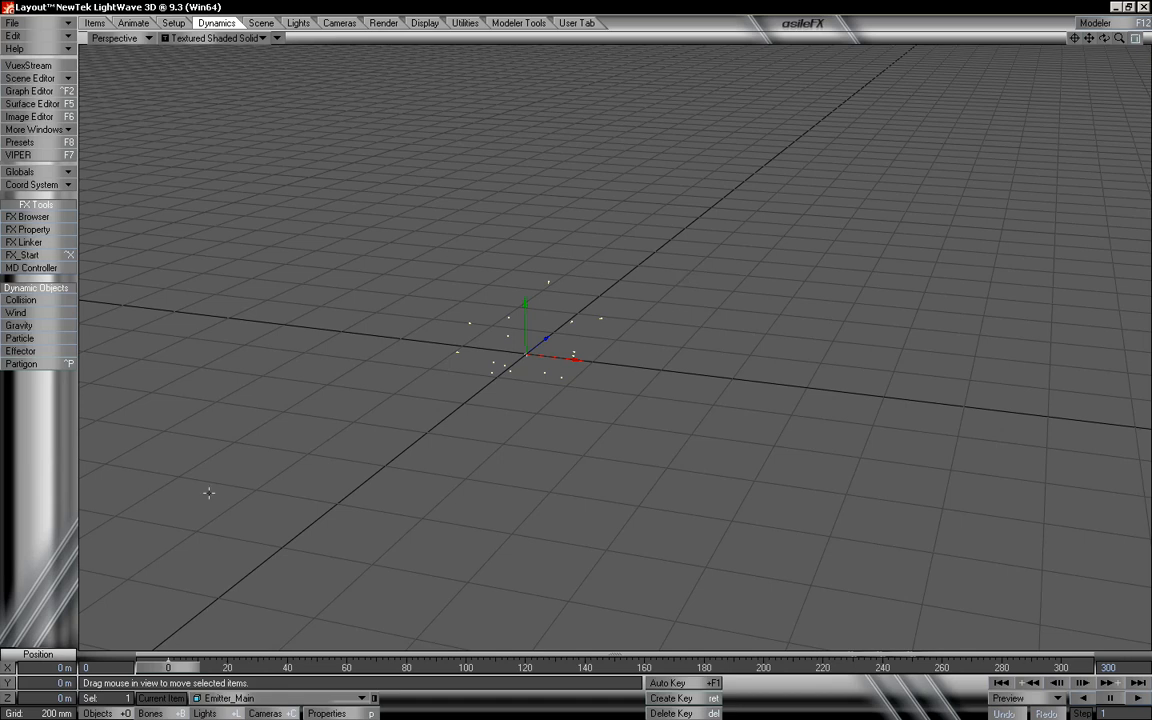
mouse_move(185, 668)
left_mouse_down()
mouse_move(1078, 668)
mouse_move(183, 668)
left_mouse_up()
left_click(1117, 24)
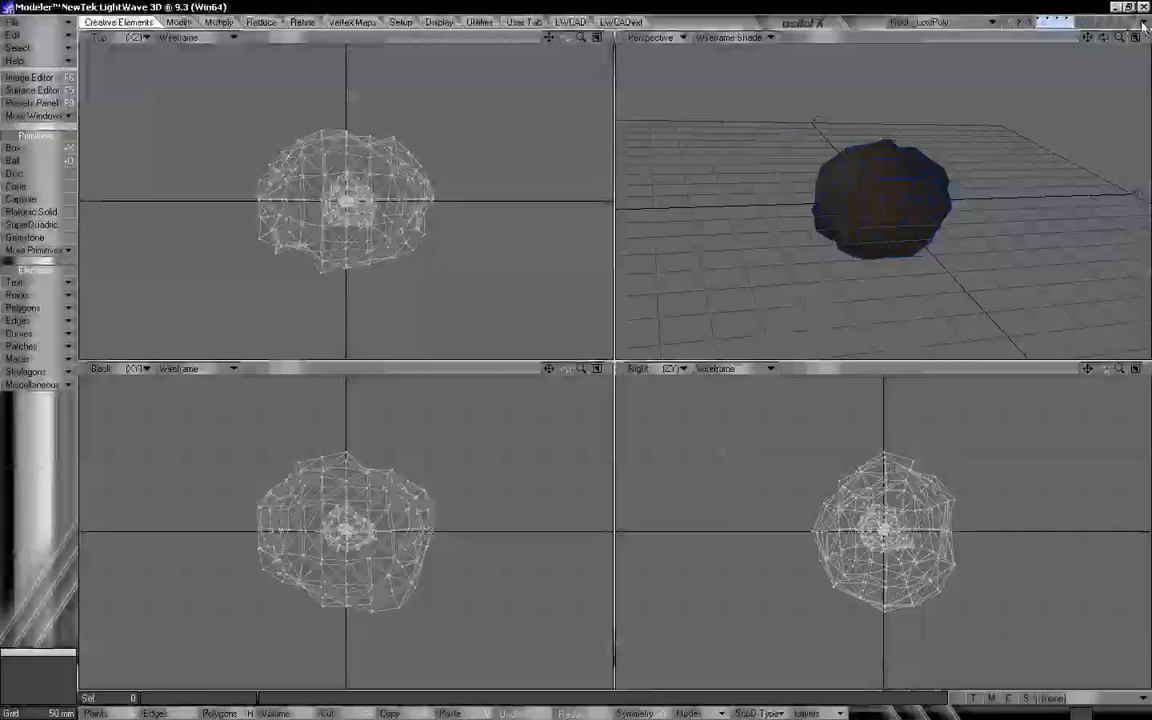
left_click(1143, 24)
left_click(1136, 49)
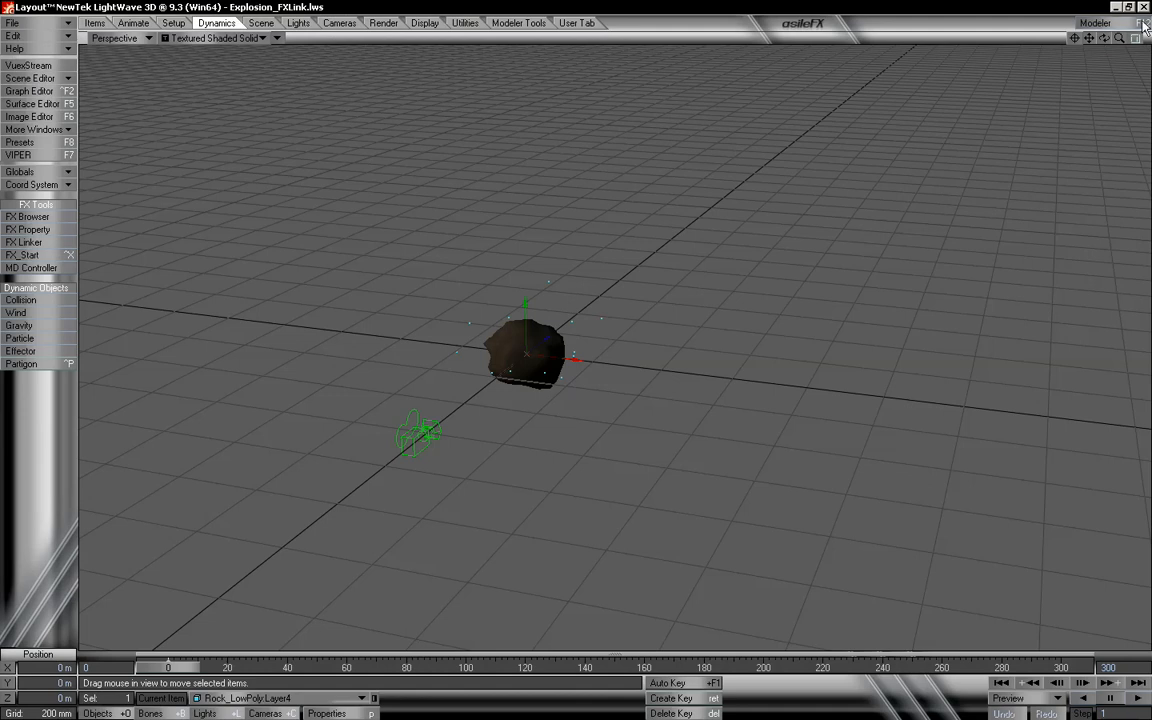
mouse_move(1119, 37)
left_mouse_down()
mouse_move(1104, 44)
mouse_move(1139, 45)
mouse_move(1127, 45)
left_mouse_up()
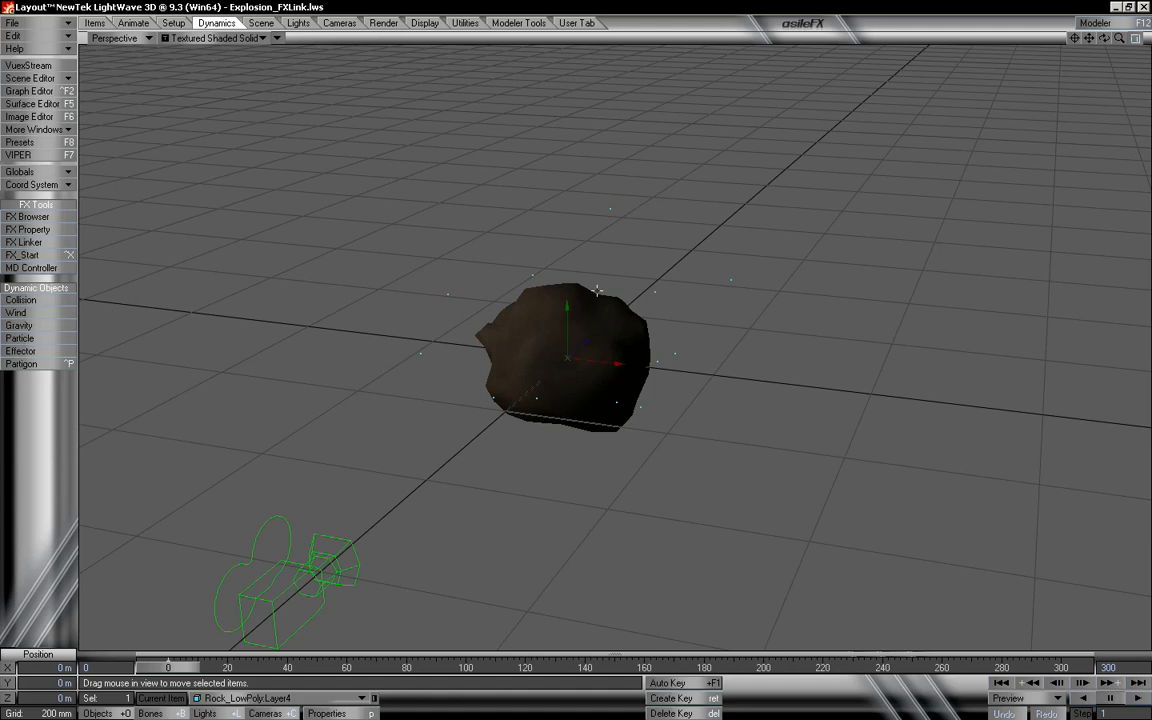
Step: Check the surface assigned to the smaller rocks on the Rock_LowPoly layers in Modeler without changing it, and return to Layout
left_click(1084, 25)
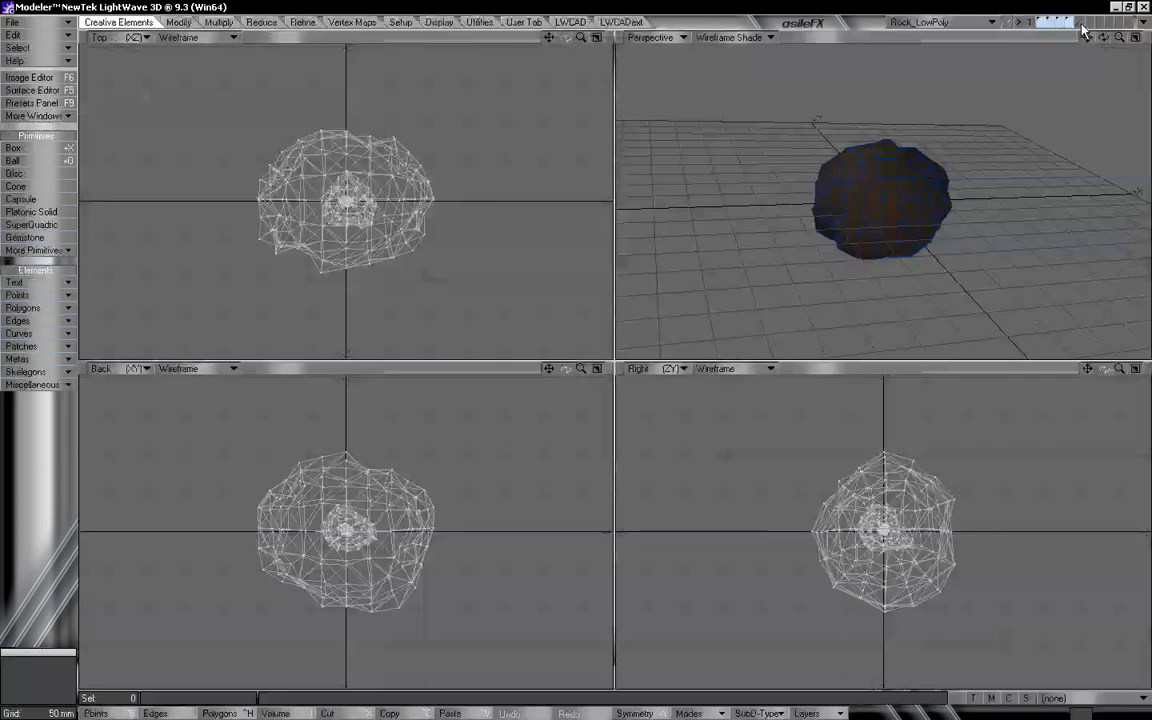
left_click(1051, 22)
left_click(1061, 22)
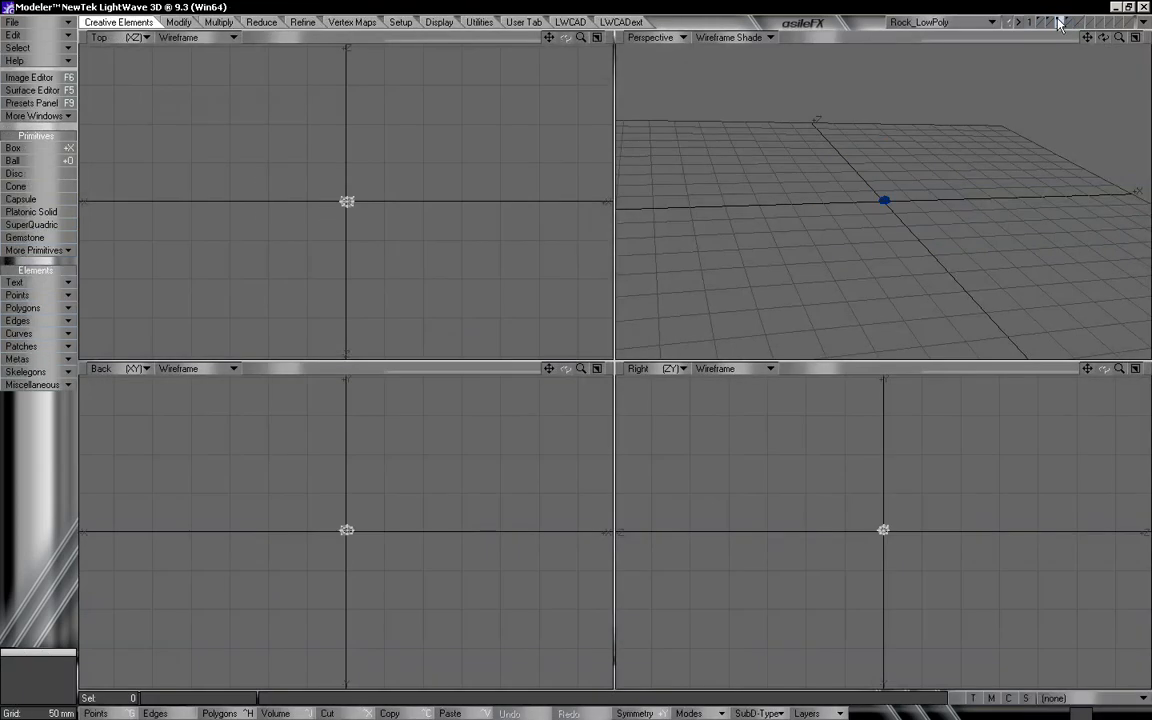
left_click(1050, 22)
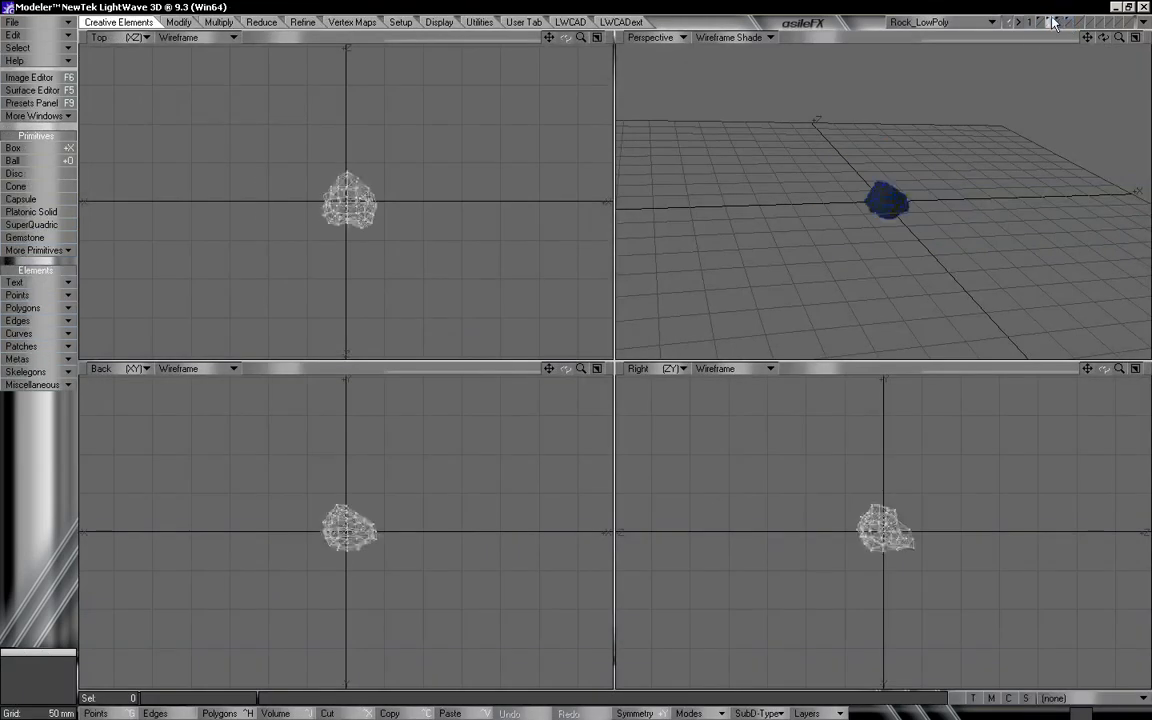
key("q")
left_click(670, 328)
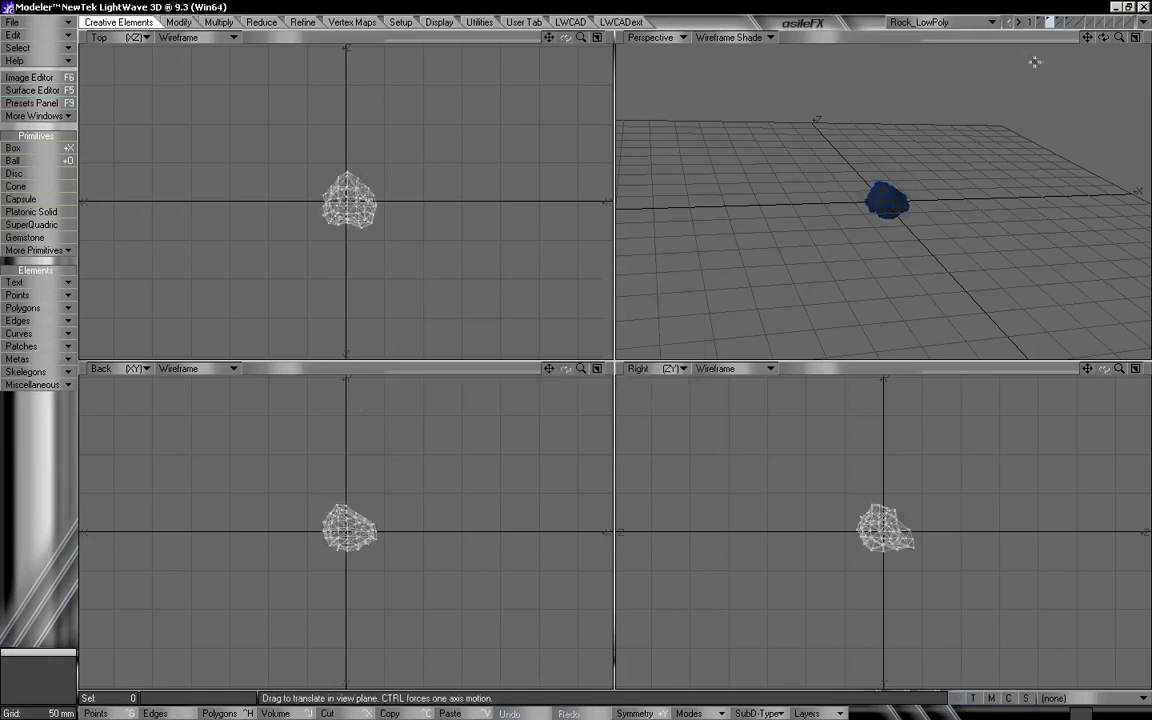
left_click(1064, 22)
key("q")
left_click(666, 316)
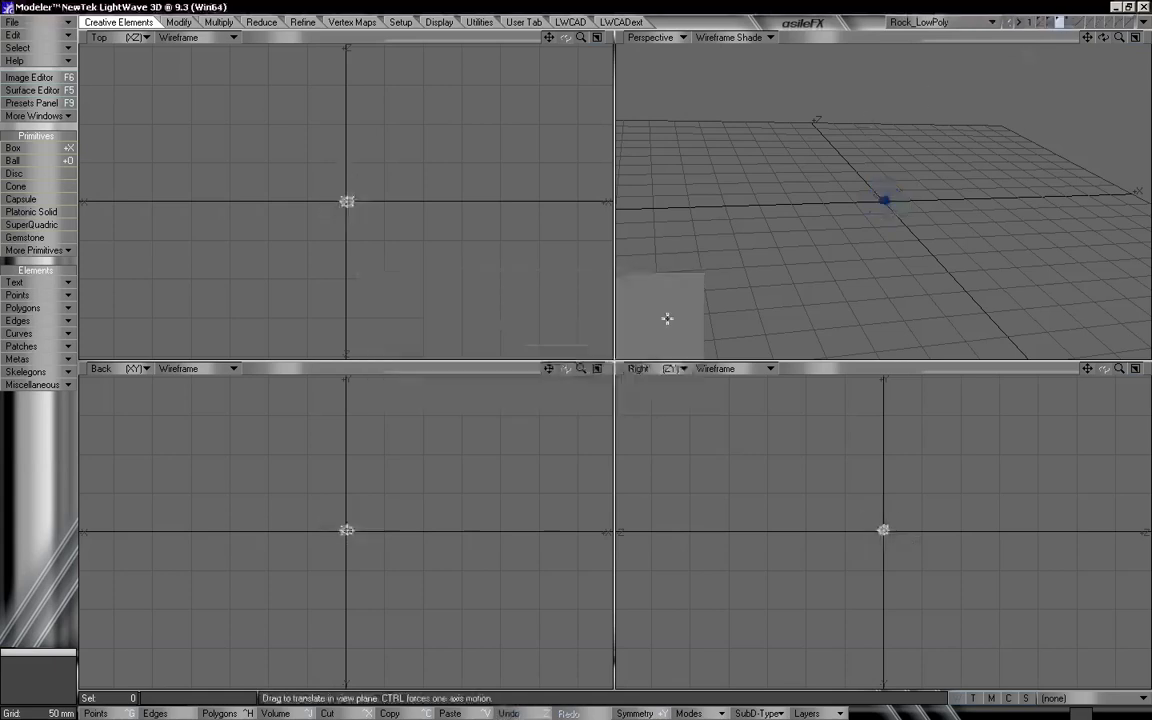
key("q")
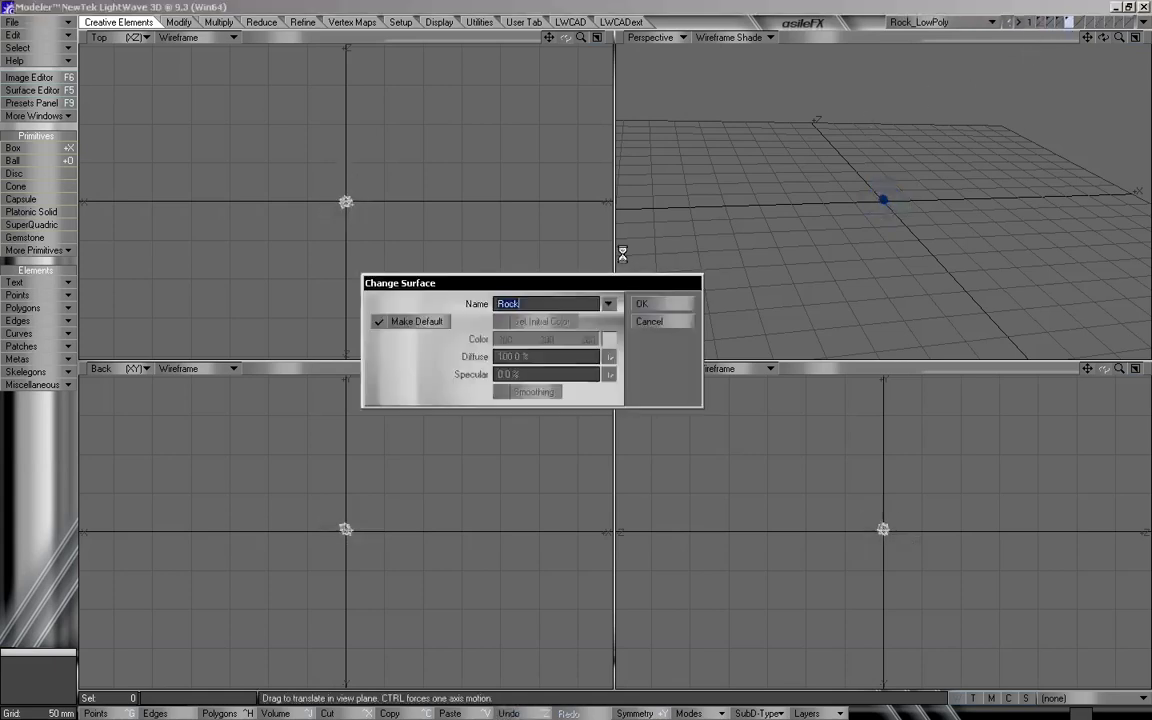
left_click(648, 321)
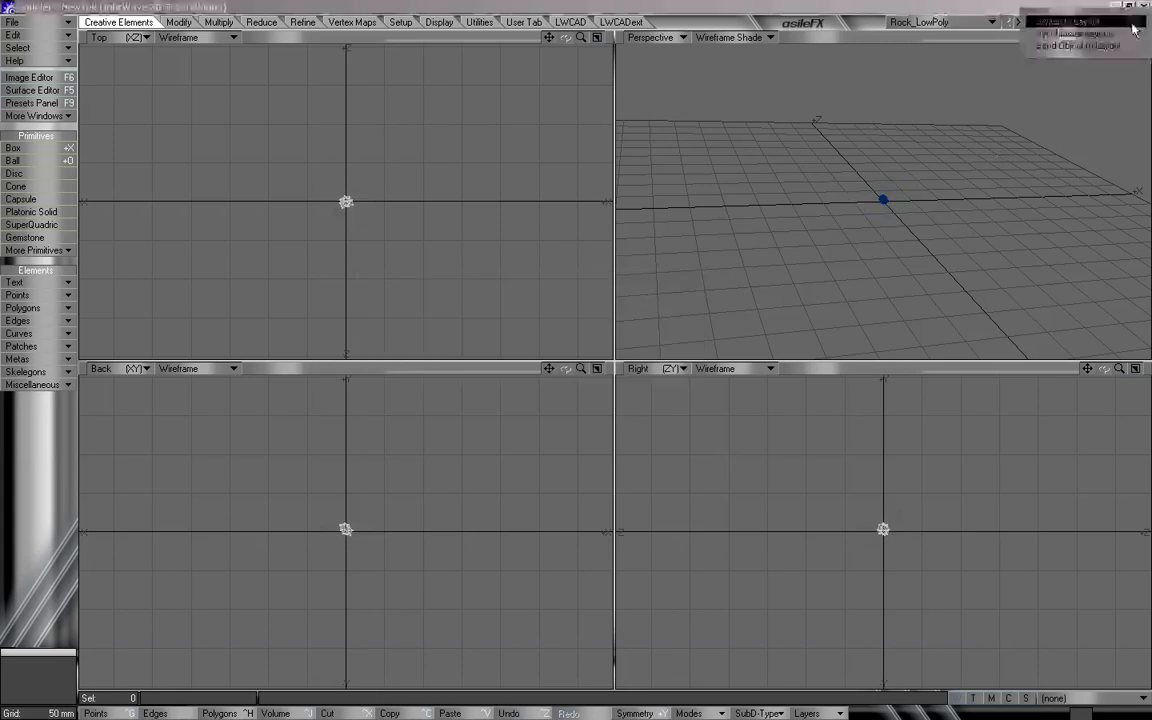
left_click(1018, 22)
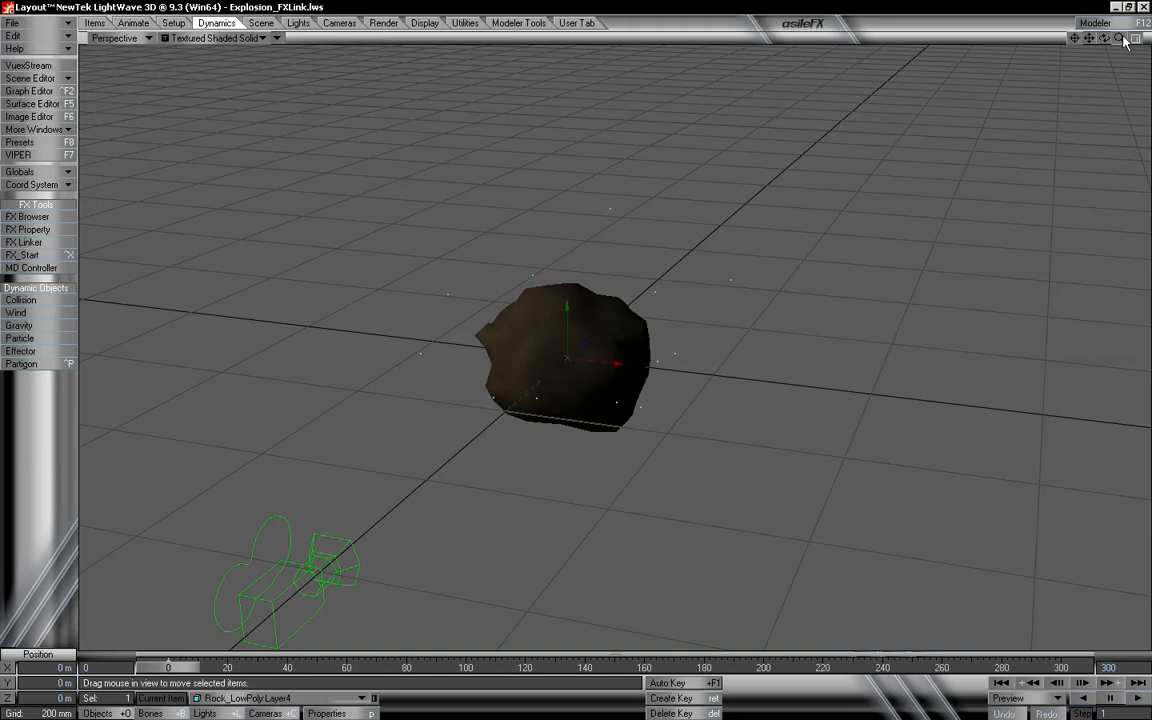
Step: Save the scene as Explosion_FXLink.lws, overwriting the existing file
left_click_drag(1119, 38, 1008, 38)
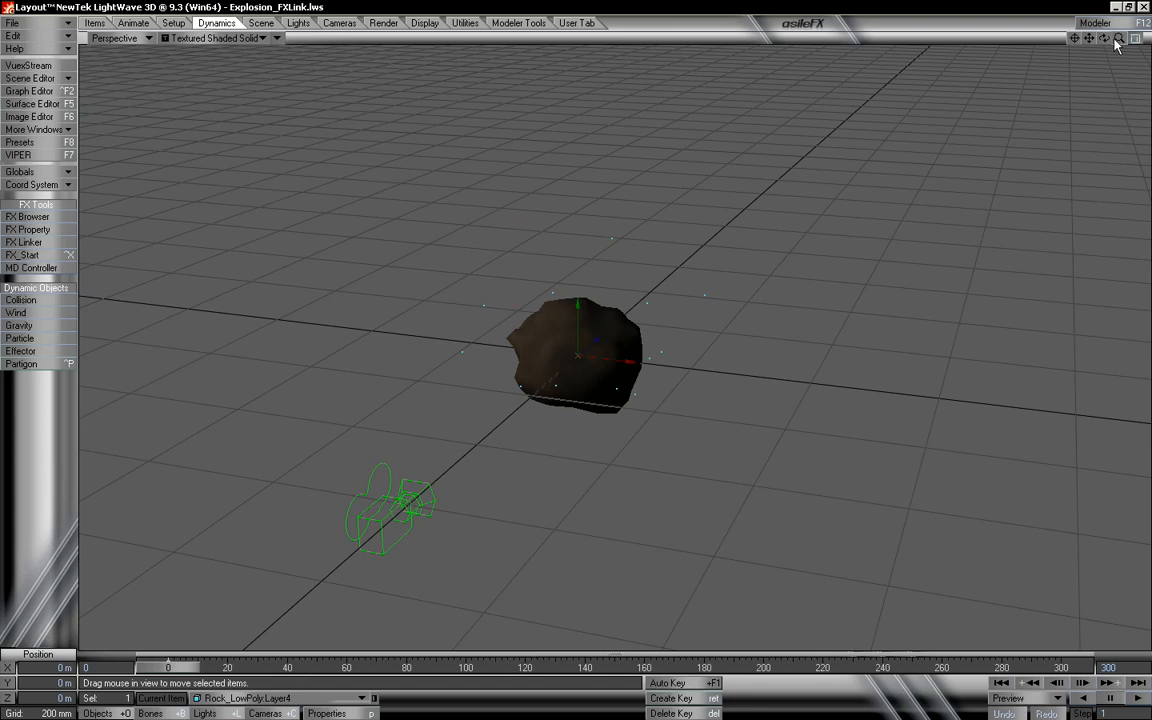
mouse_move(1104, 39)
left_mouse_down()
mouse_move(1090, 45)
mouse_move(1121, 42)
left_mouse_up()
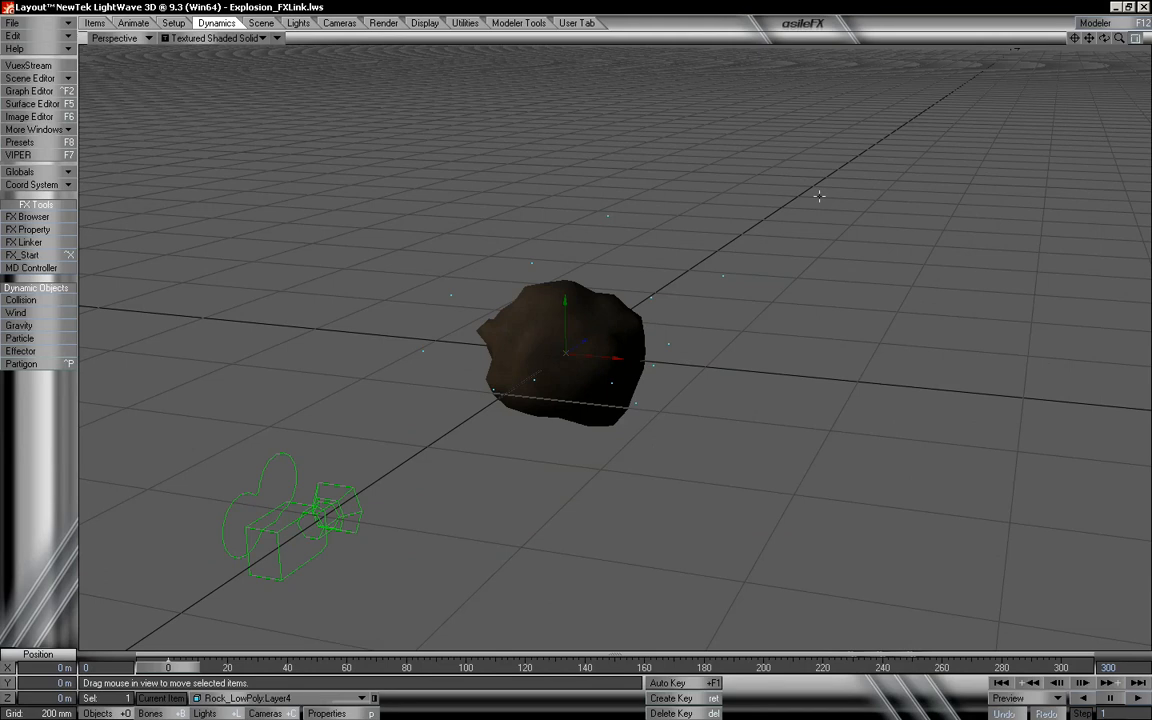
left_click(50, 20)
mouse_move(185, 25)
left_click(244, 26)
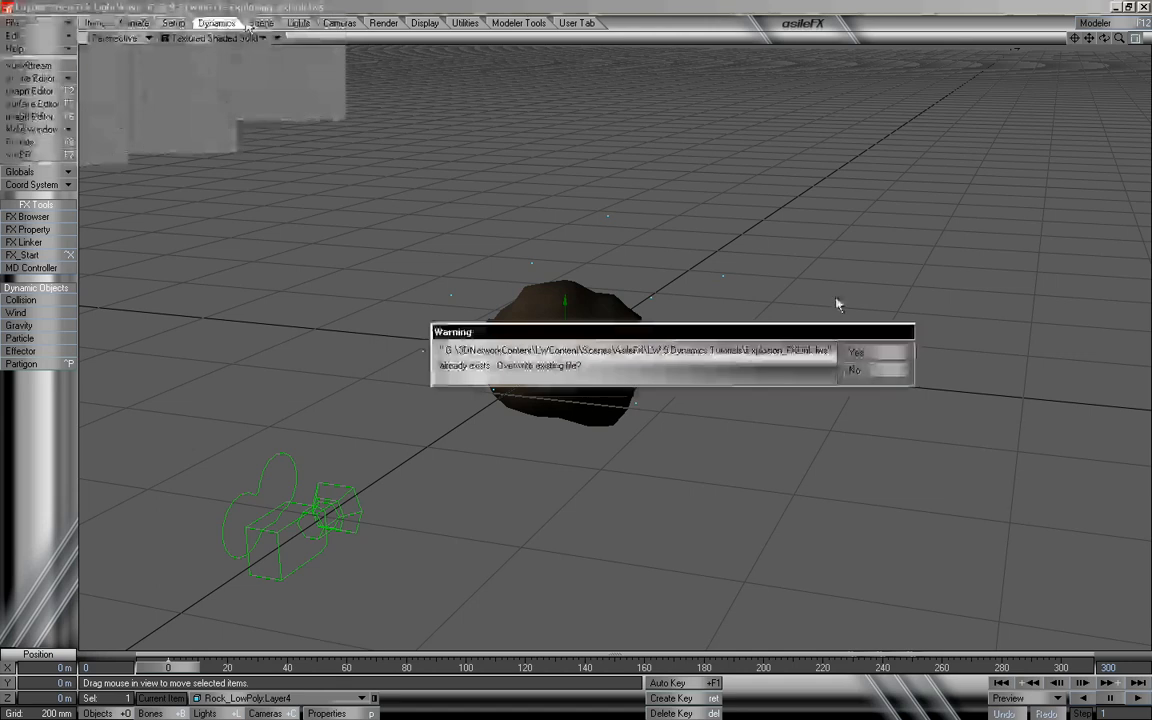
left_click(866, 347)
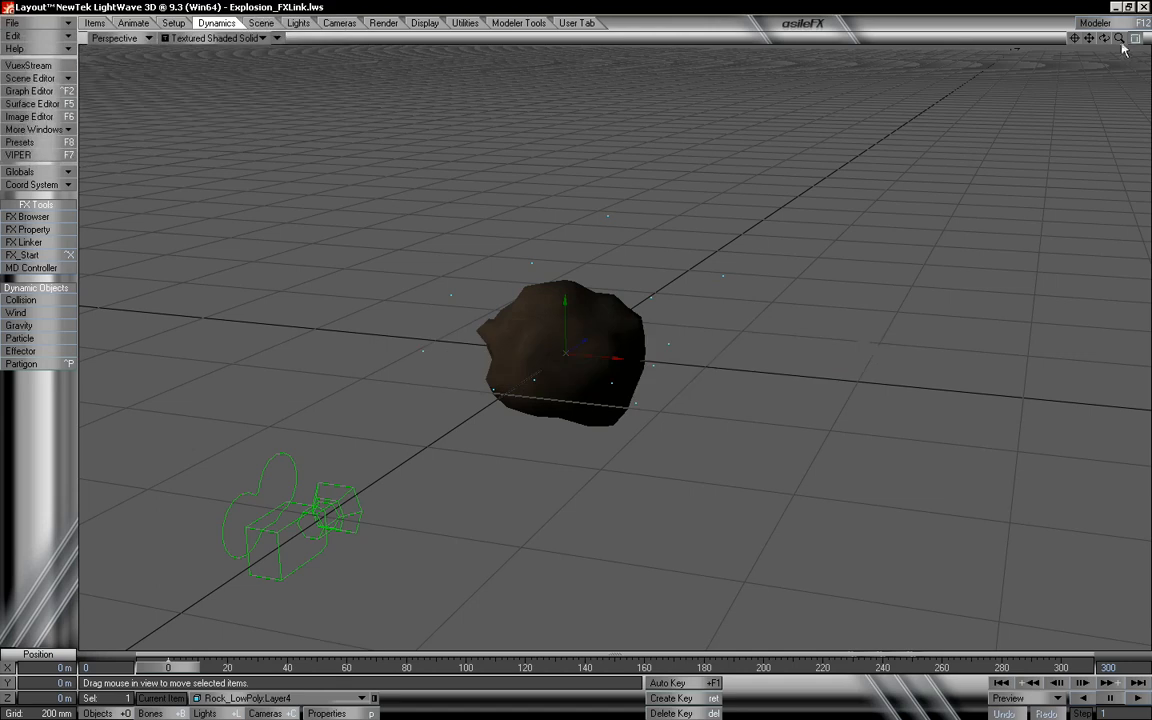
Step: Examine the particles around the large rock from several angles, scrub the first frames of the explosion, and return to frame 0
left_click_drag(1119, 39, 1104, 40)
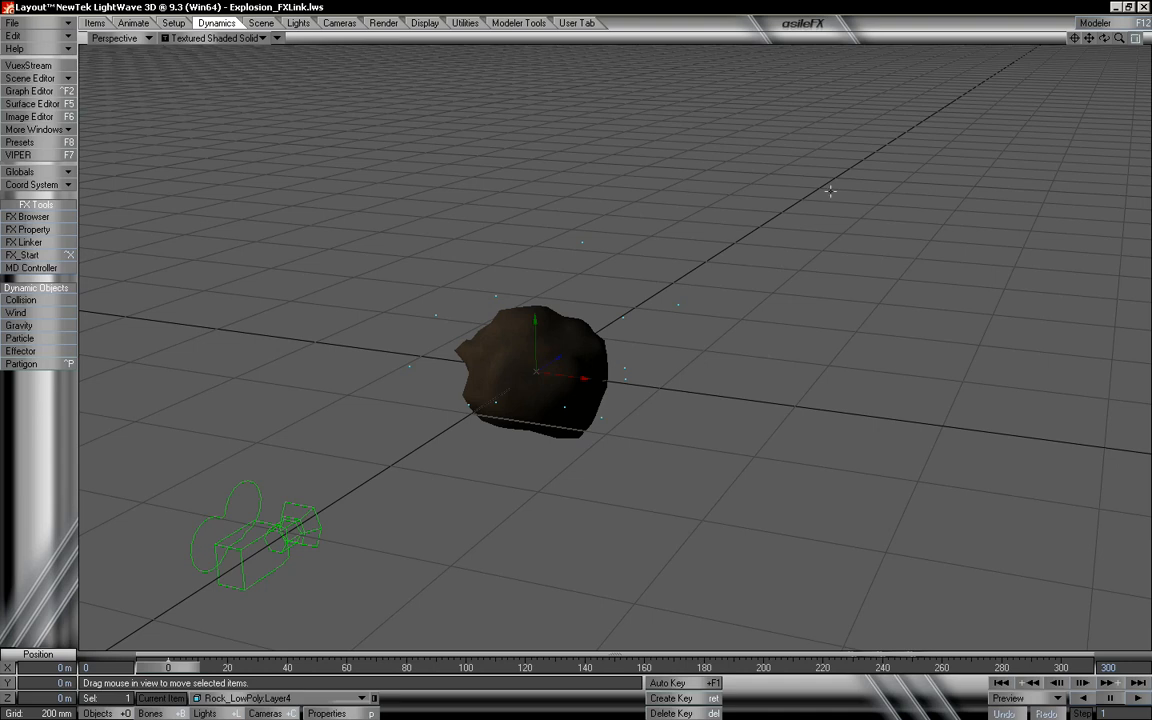
left_click_drag(1119, 40, 1049, 61)
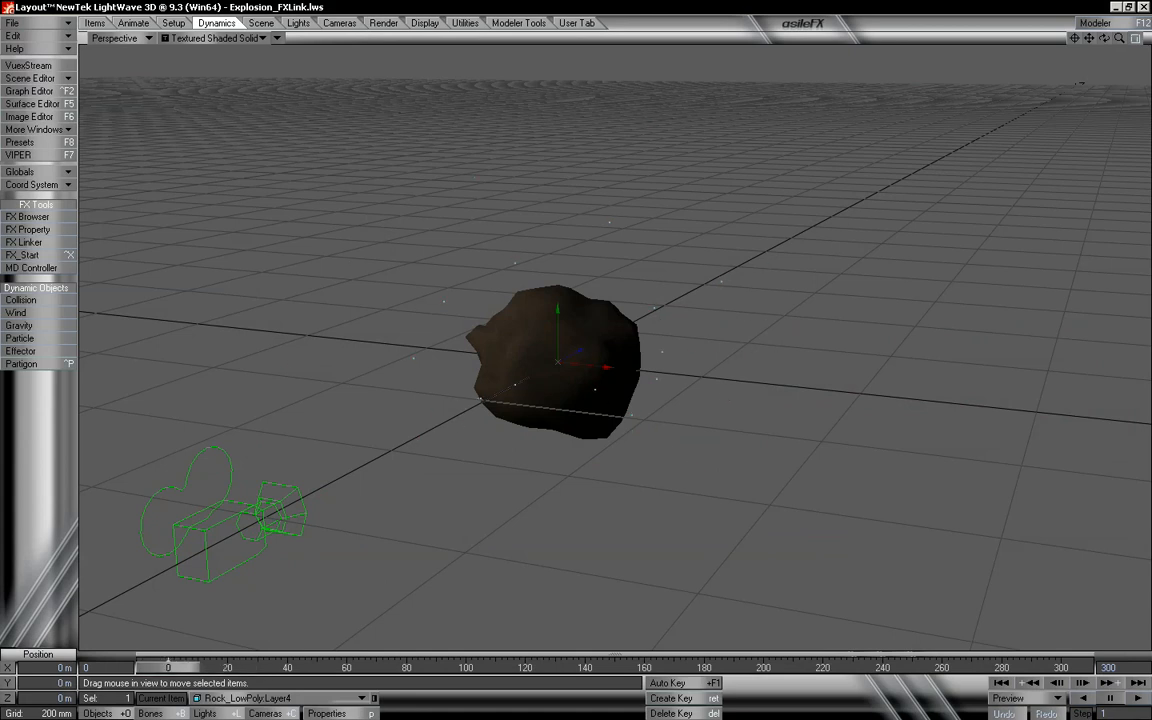
left_click_drag(1104, 40, 1104, 42)
left_click_drag(199, 667, 168, 667)
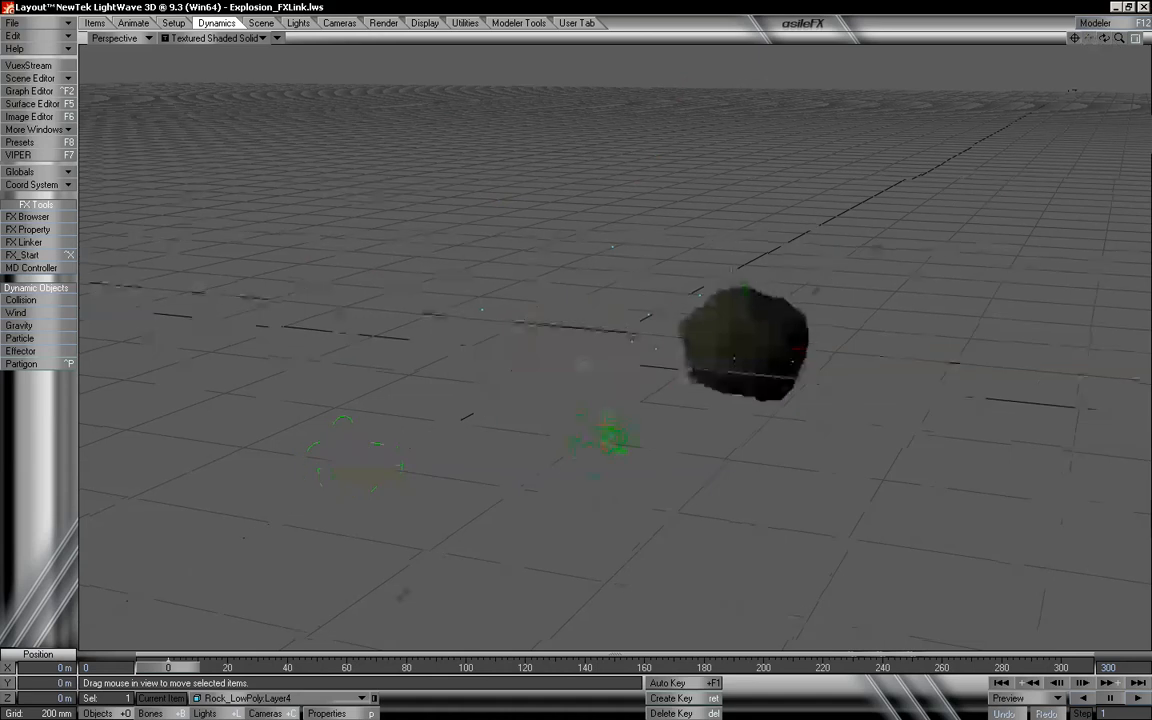
left_click_drag(1089, 39, 1117, 49)
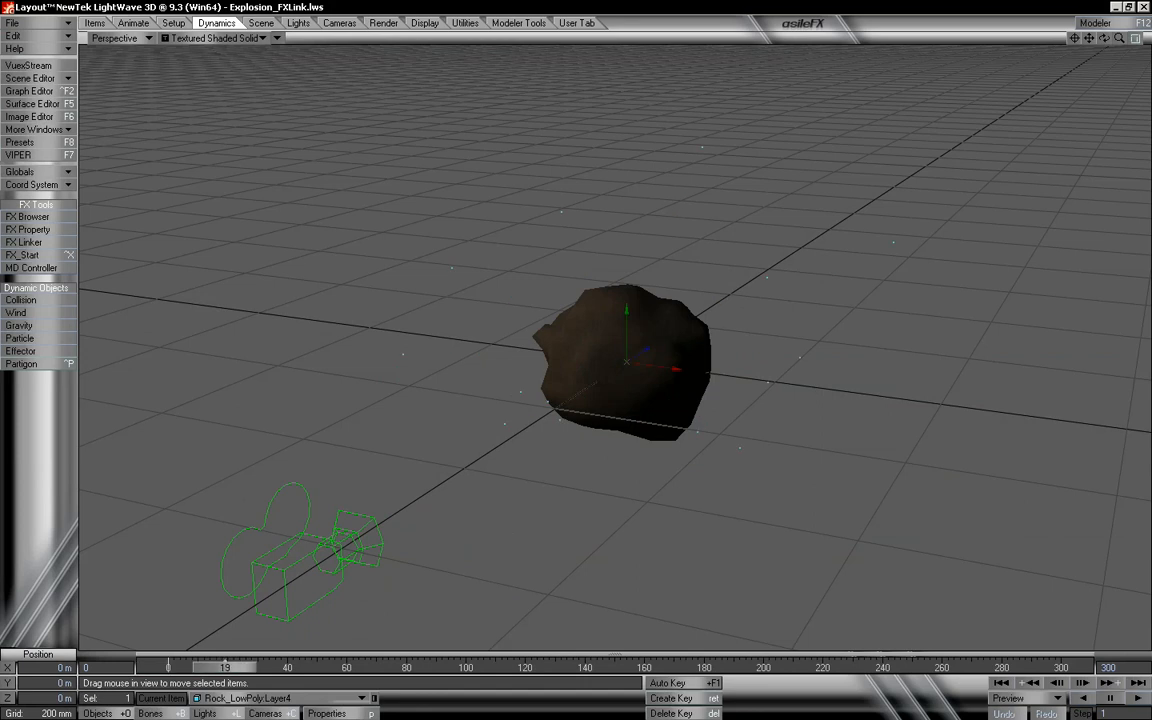
mouse_move(168, 667)
left_mouse_down()
mouse_move(1060, 667)
mouse_move(168, 667)
left_mouse_up()
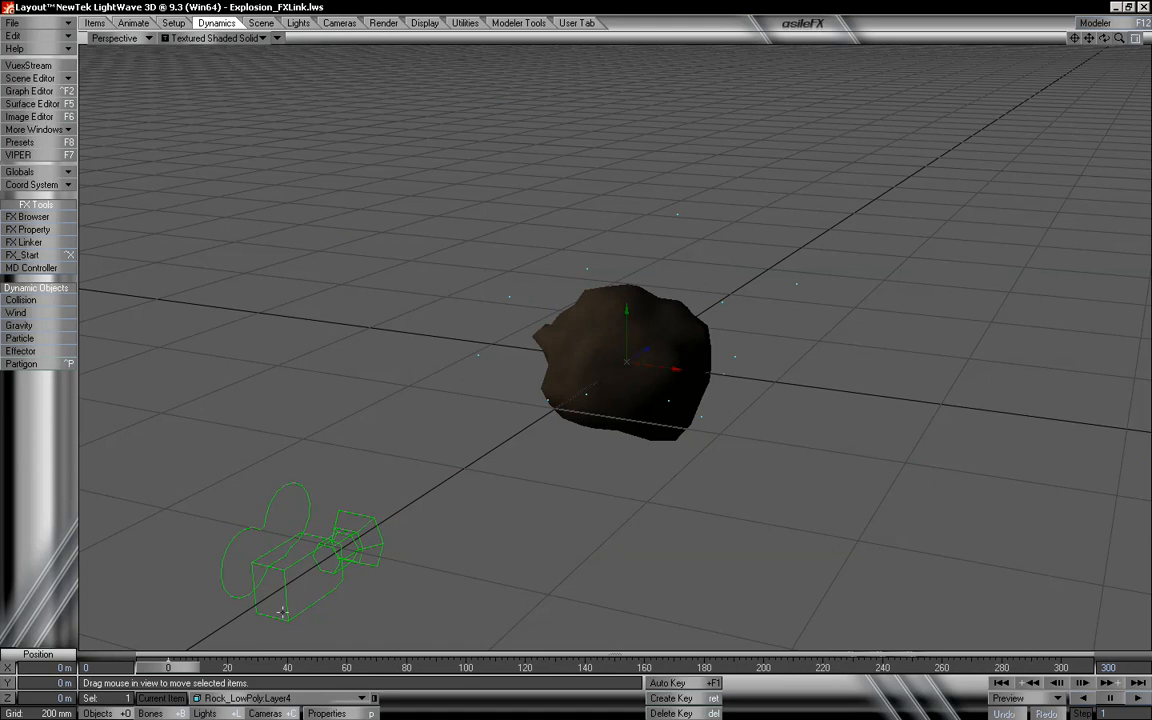
Step: Select Rock_LowPoly:Layer1 and move it off the origin to about X -197 mm, Z -42 mm at frame 0
left_click(280, 698)
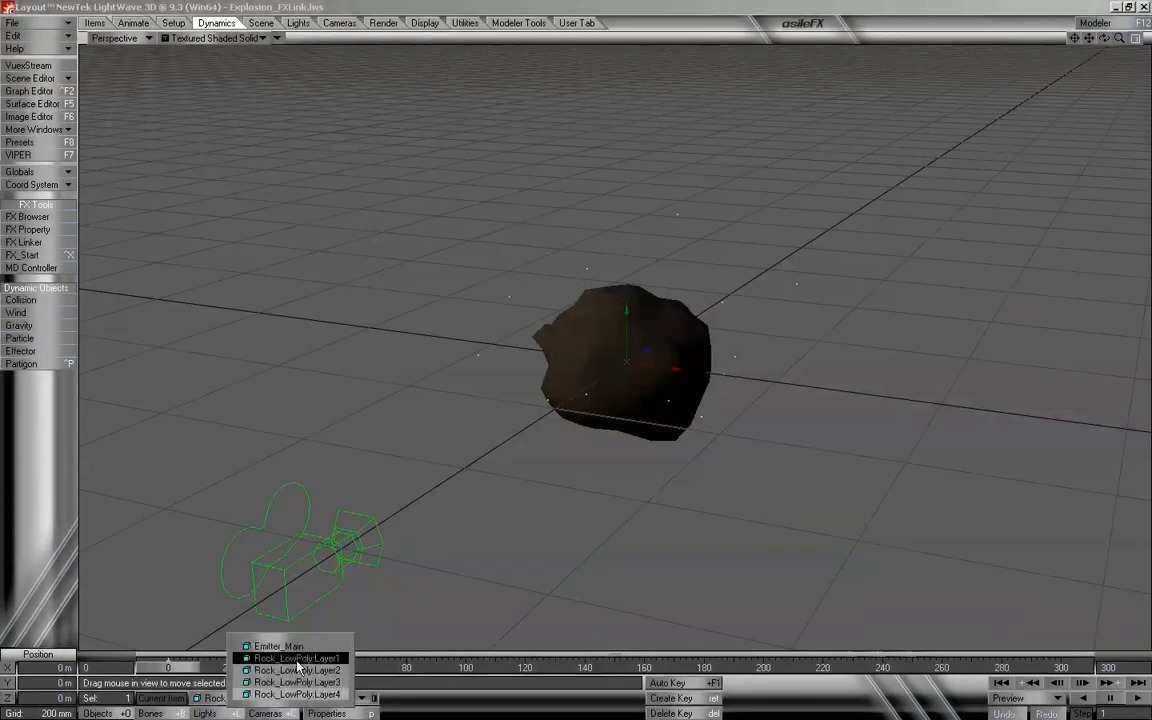
left_click(298, 659)
left_click_drag(733, 491, 584, 486)
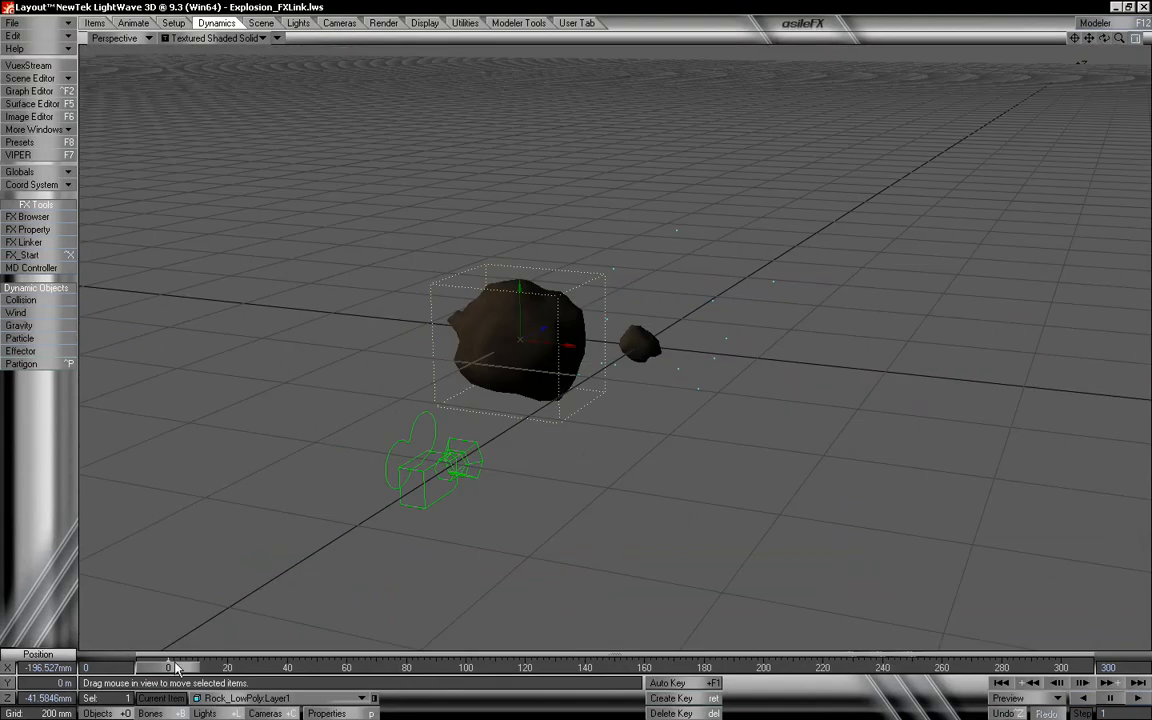
Step: Scrub through the particle motion to frame 300 and move Rock_LowPoly:Layer1 to about X -884 mm, Y -578 mm, Z -1.48 m
left_click_drag(175, 666, 1066, 666)
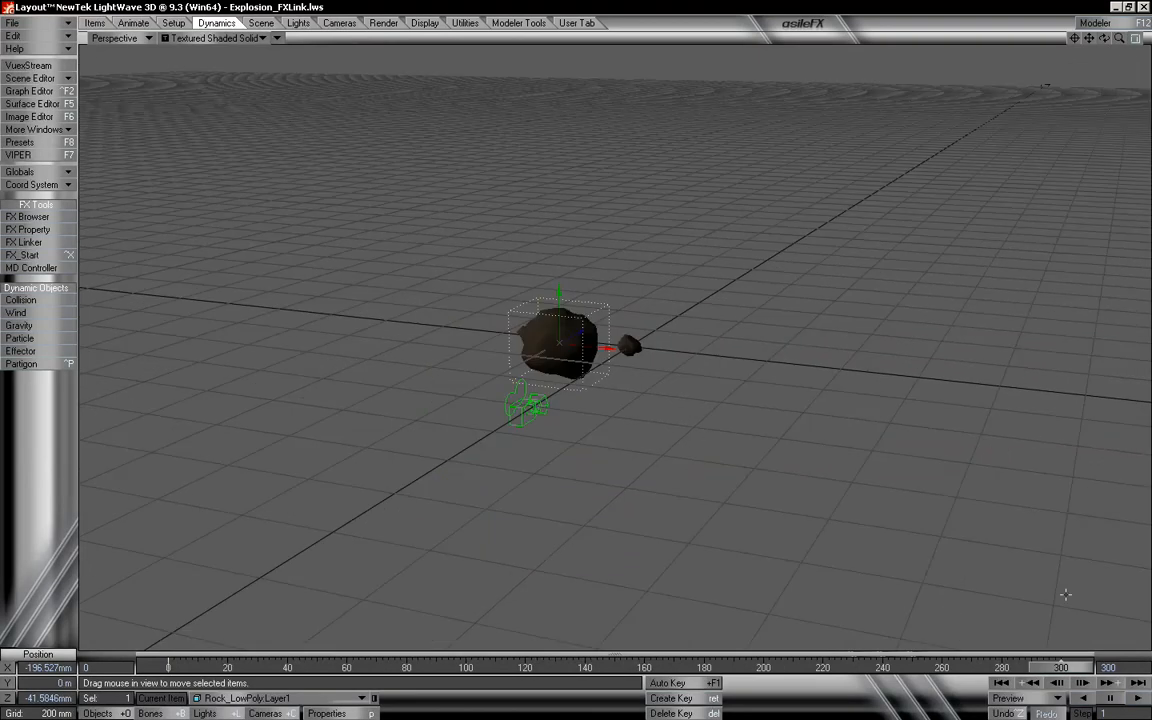
left_click_drag(1058, 668, 731, 668)
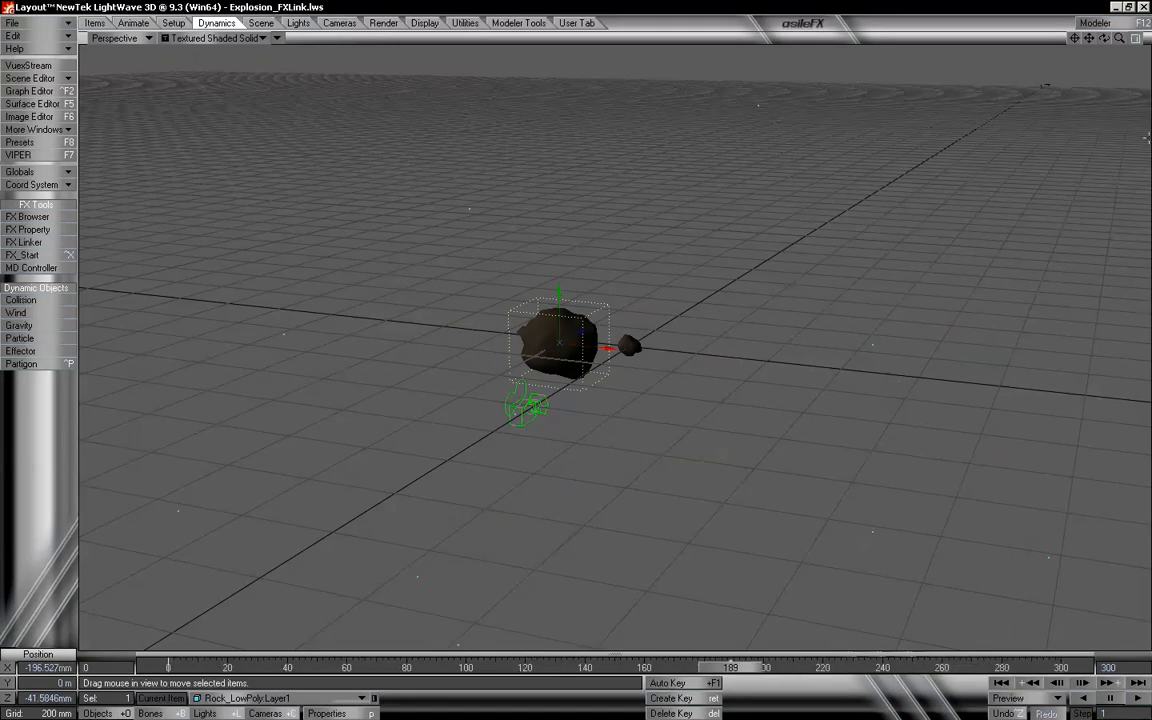
left_click_drag(1124, 48, 1122, 42)
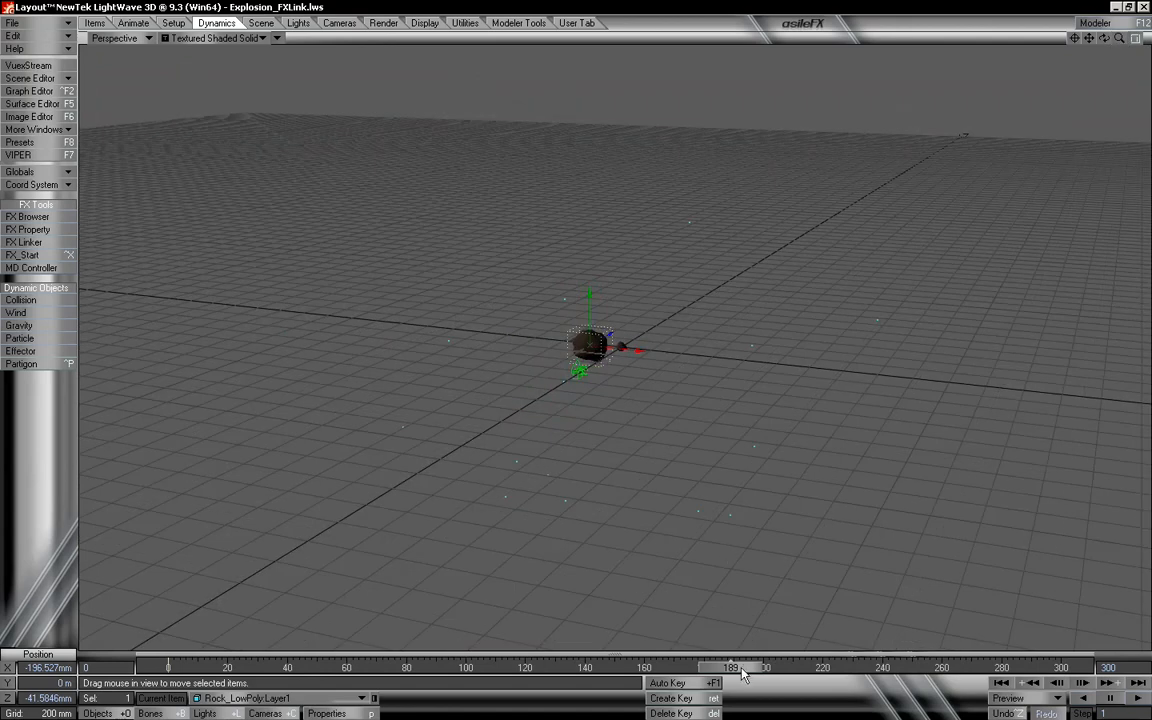
left_click_drag(731, 667, 1045, 667)
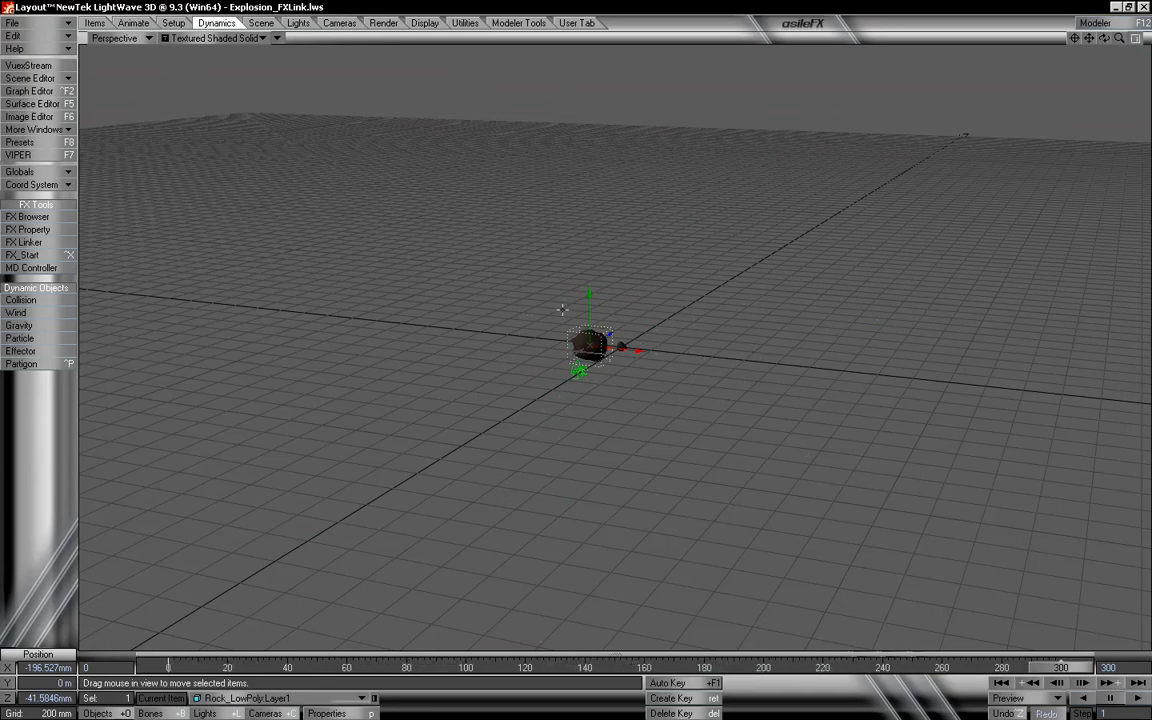
left_click_drag(527, 312, 340, 350)
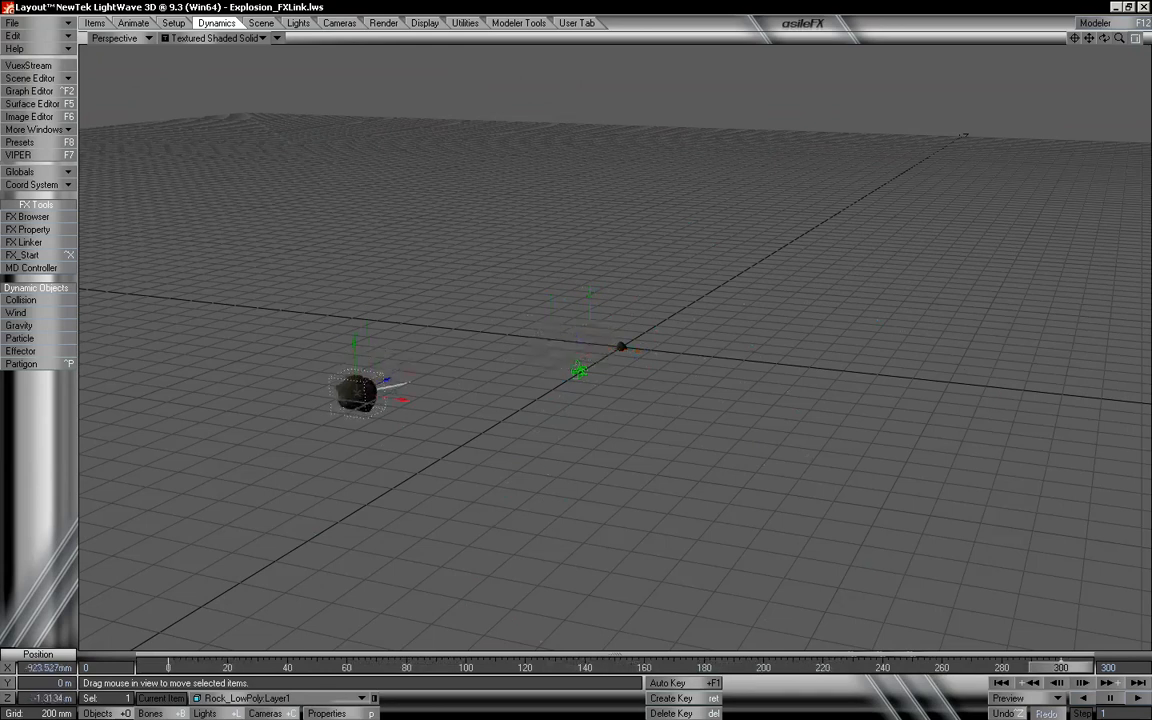
right_click_drag(729, 304, 476, 365)
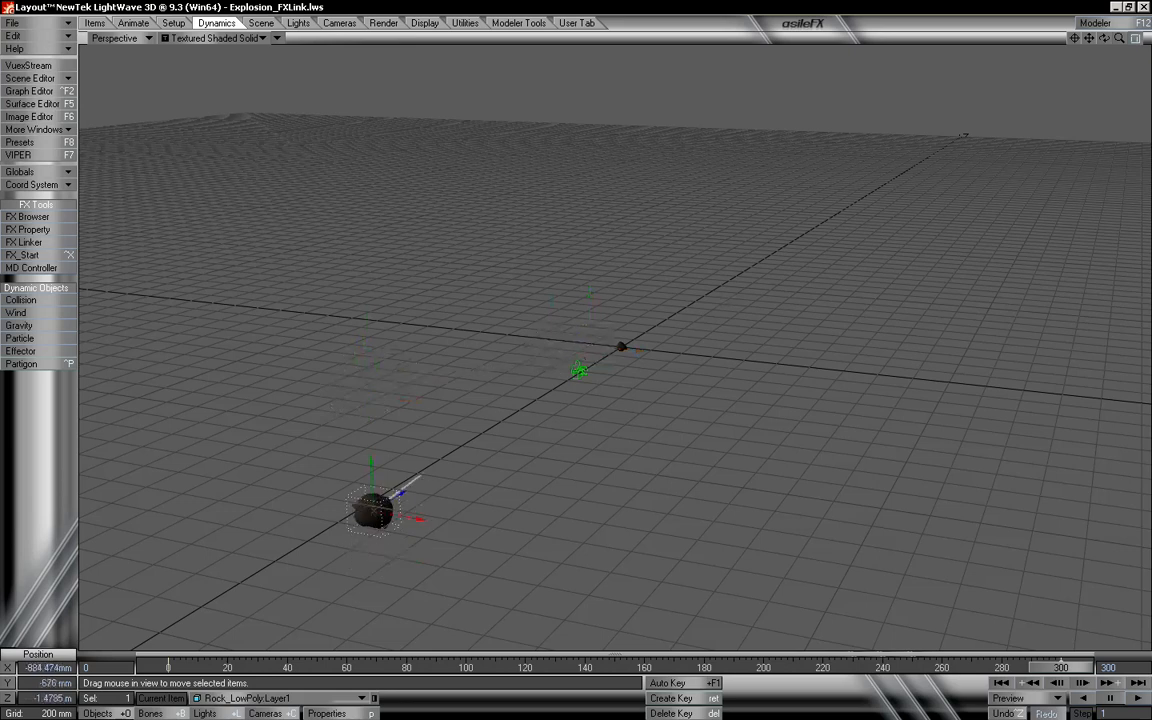
Step: Move Rock_LowPoly:Layer1 at frame 300 farther out to about X -1.15 m, Y -950 mm, Z -2.12 m
left_click_drag(476, 365, 576, 351)
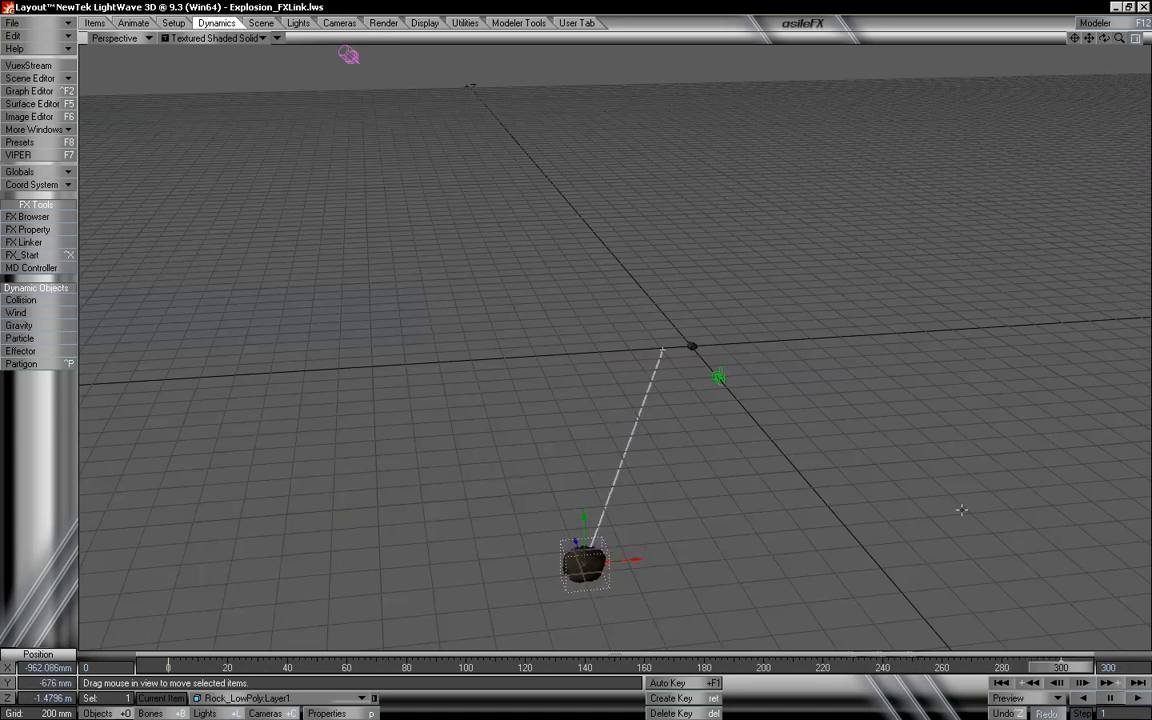
left_click_drag(961, 510, 950, 621, "alt")
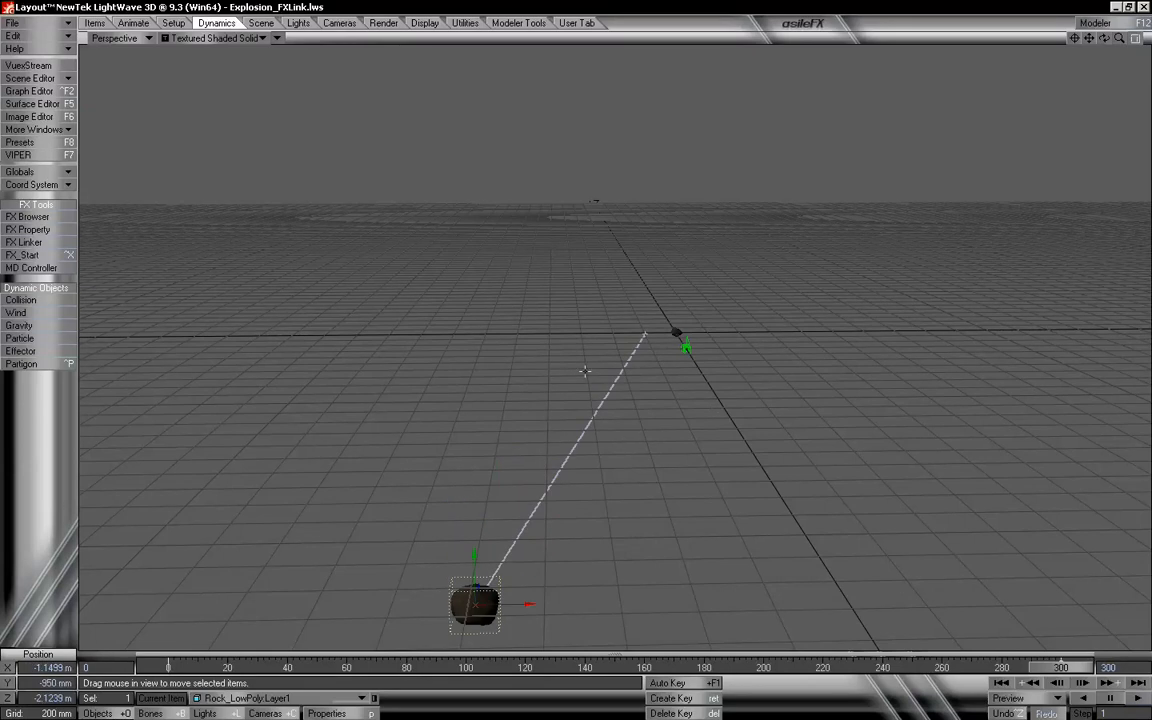
Step: Open the FX Emitter settings of Emitter_Main and examine each group of parameters, from Generator through File and EditFX
left_click(256, 698)
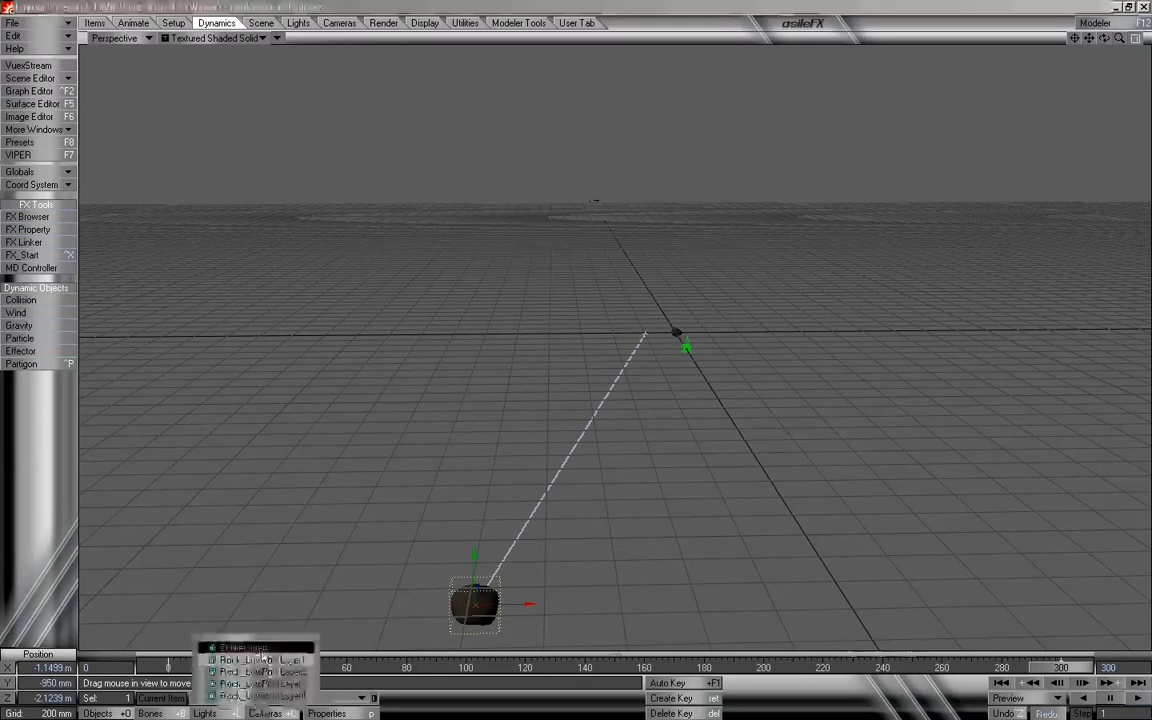
left_click(262, 652)
left_click(328, 714)
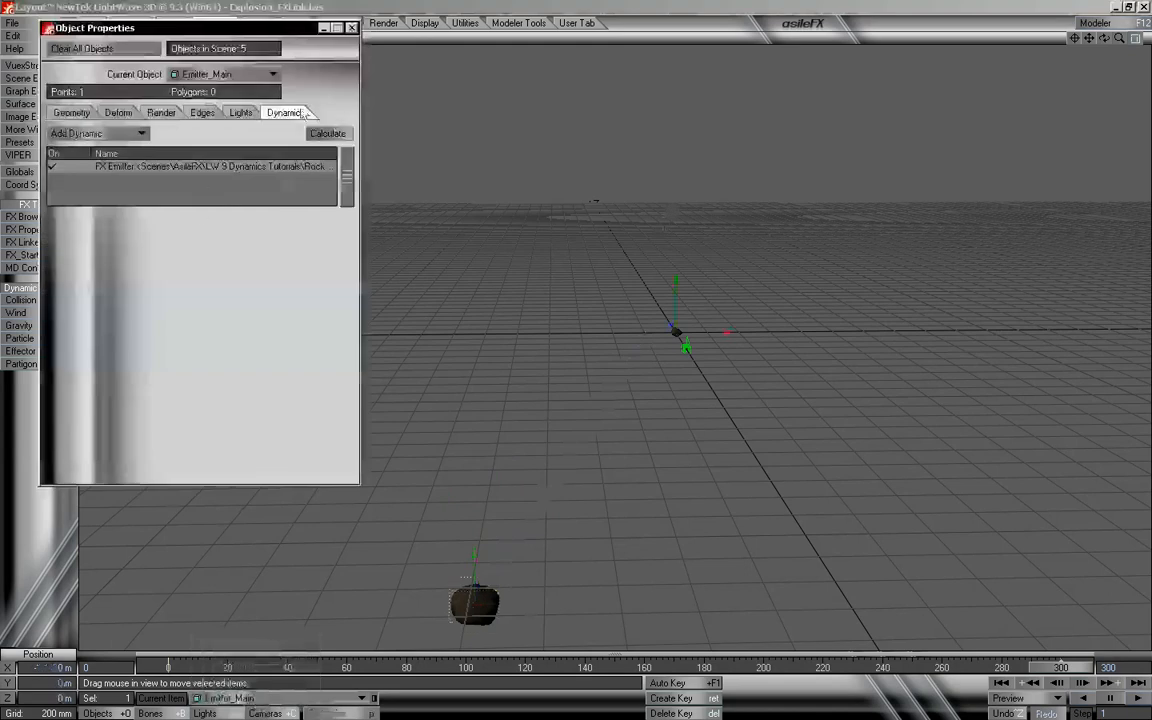
left_click(200, 168)
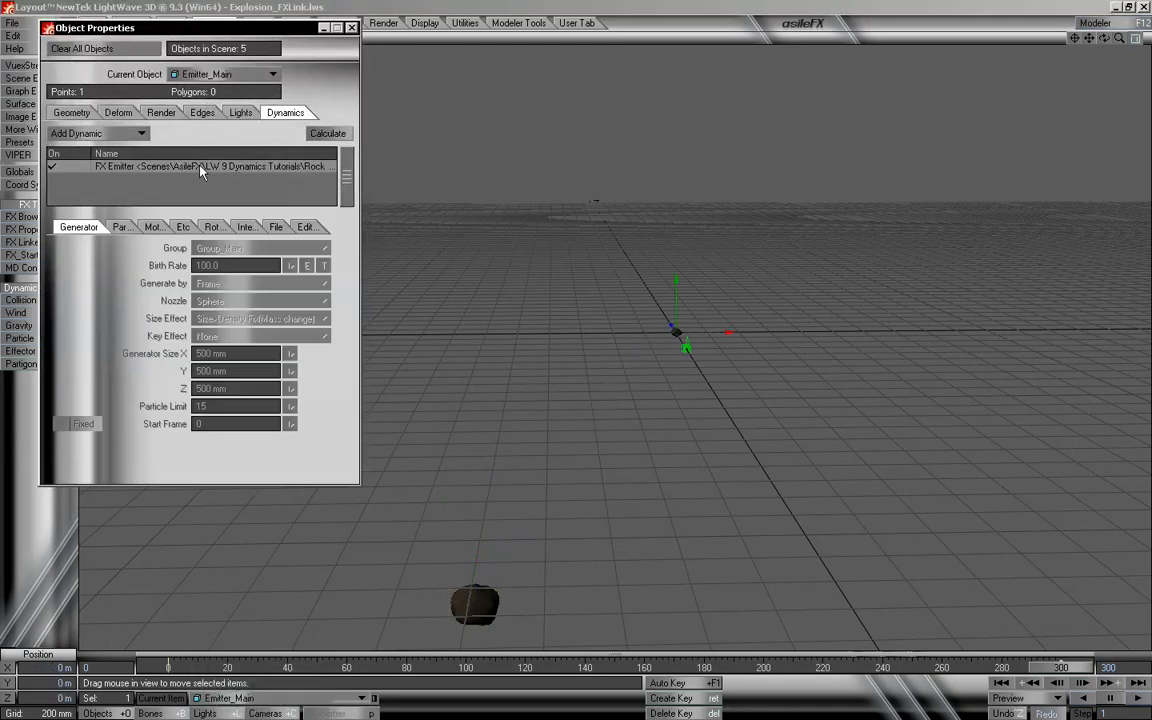
left_click(120, 227)
left_click(143, 227)
left_click(176, 227)
left_click(204, 227)
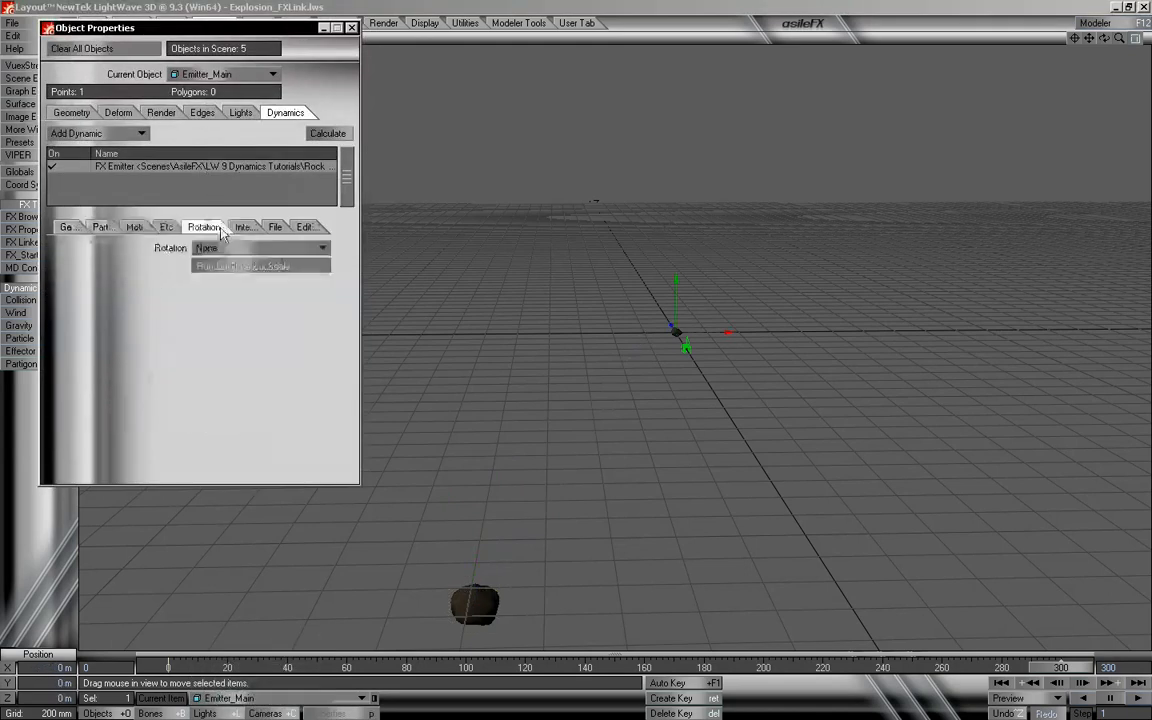
left_click(236, 227)
left_click(270, 228)
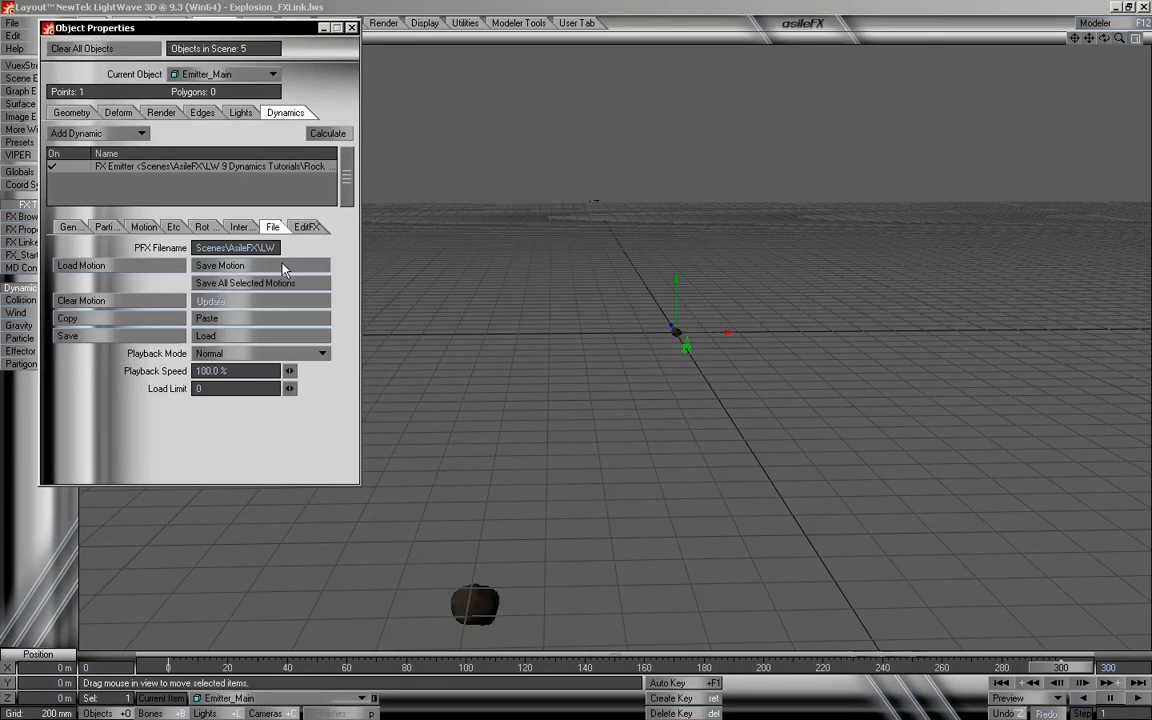
left_click(304, 227)
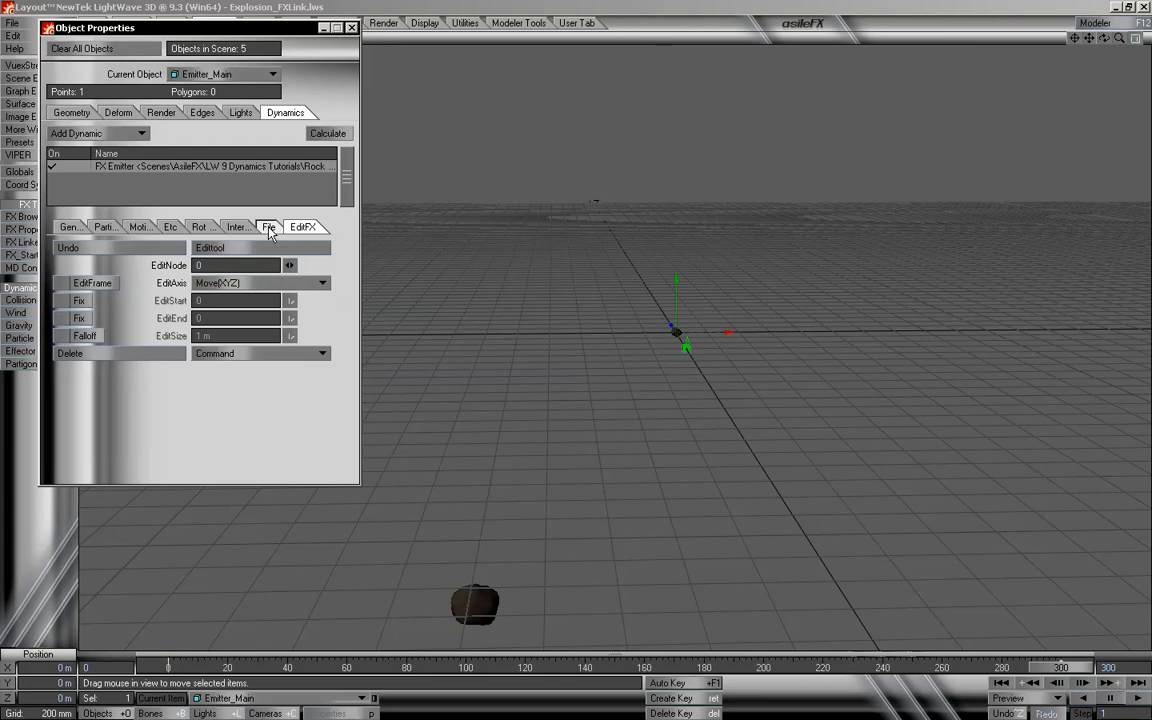
Step: Inspect the emitter's Playback Mode options without changing them, review its interaction, motion, particle and generator settings, and close the properties
left_click(270, 229)
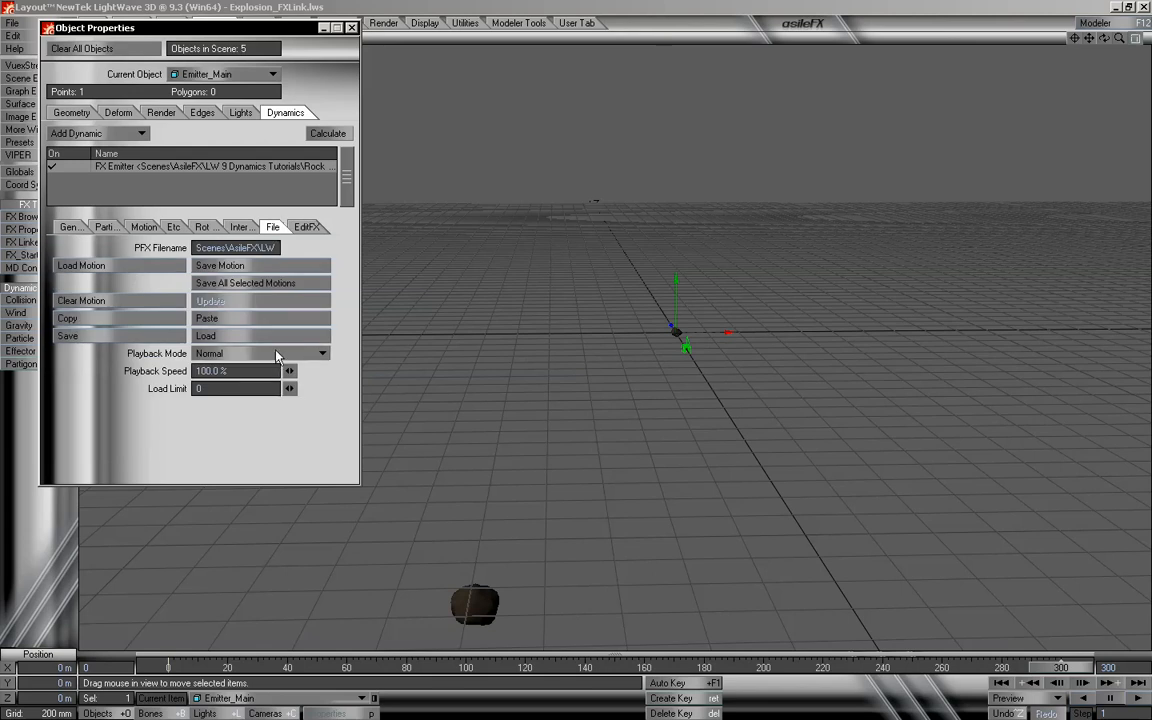
left_click(284, 353)
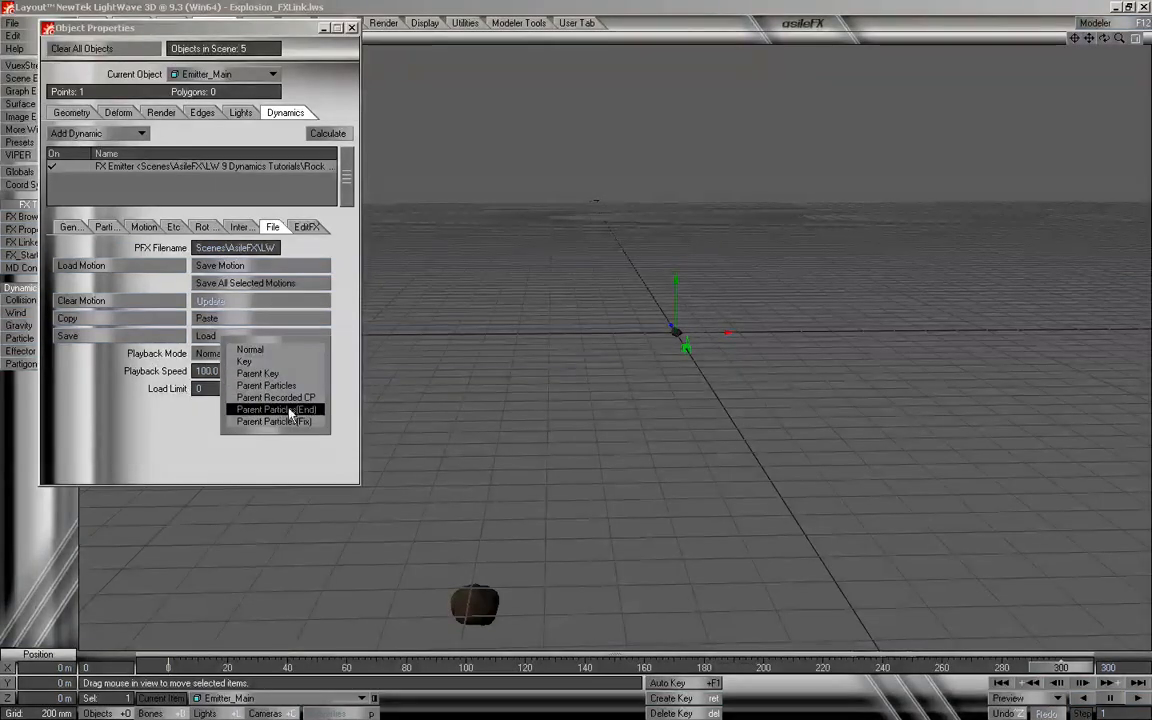
left_click(140, 399)
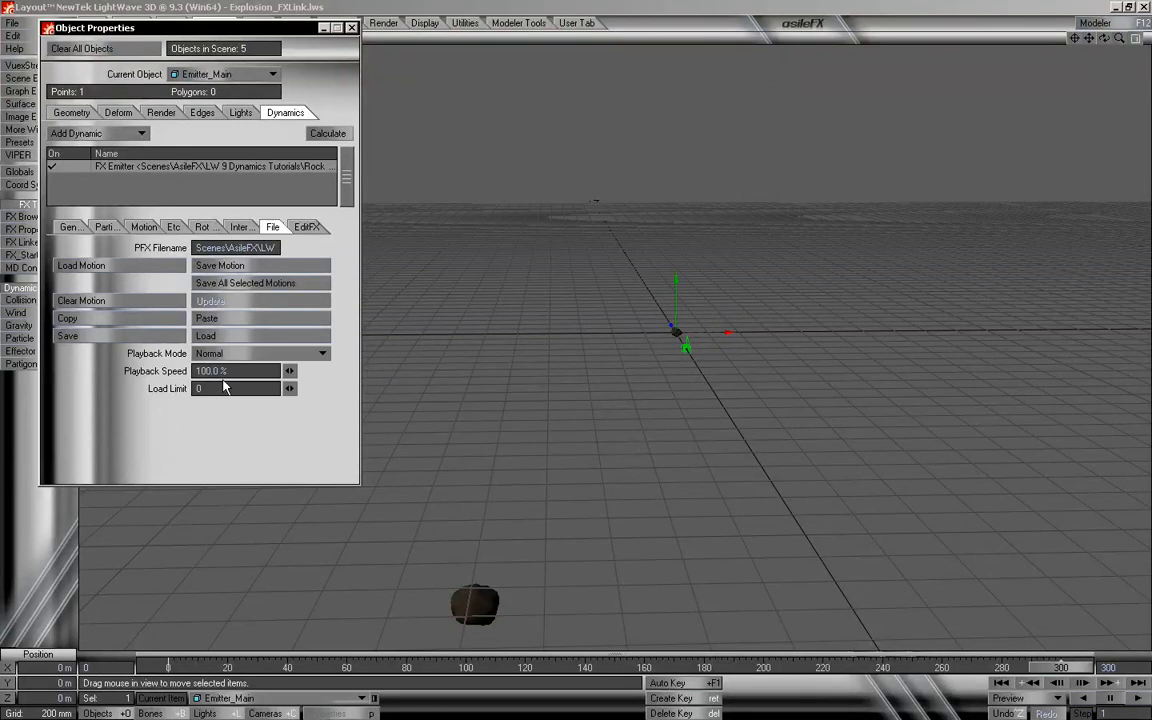
left_click(240, 227)
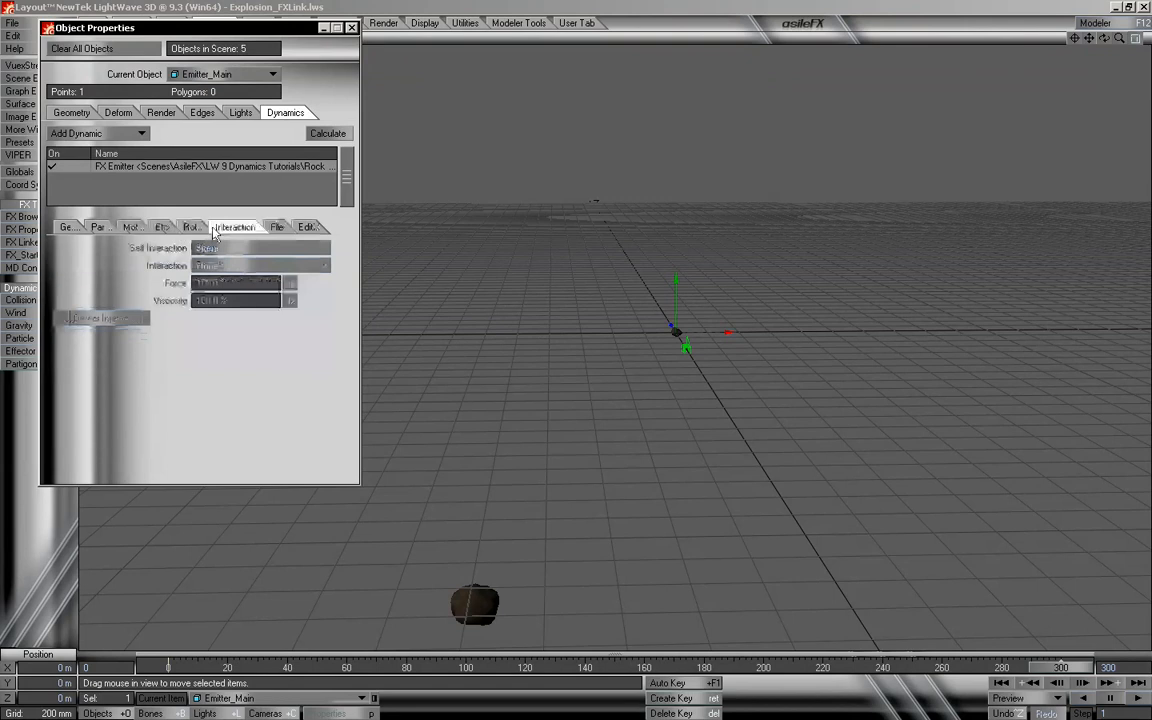
left_click(168, 229)
left_click(152, 229)
left_click(104, 229)
left_click(85, 229)
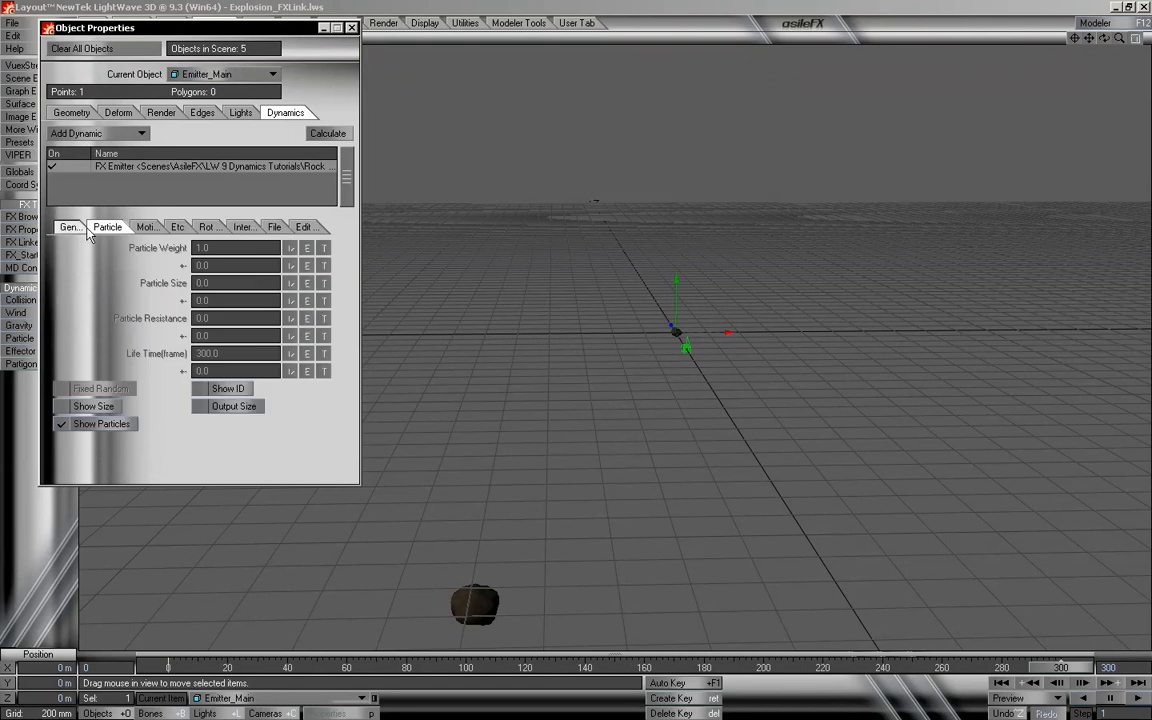
left_click(70, 229)
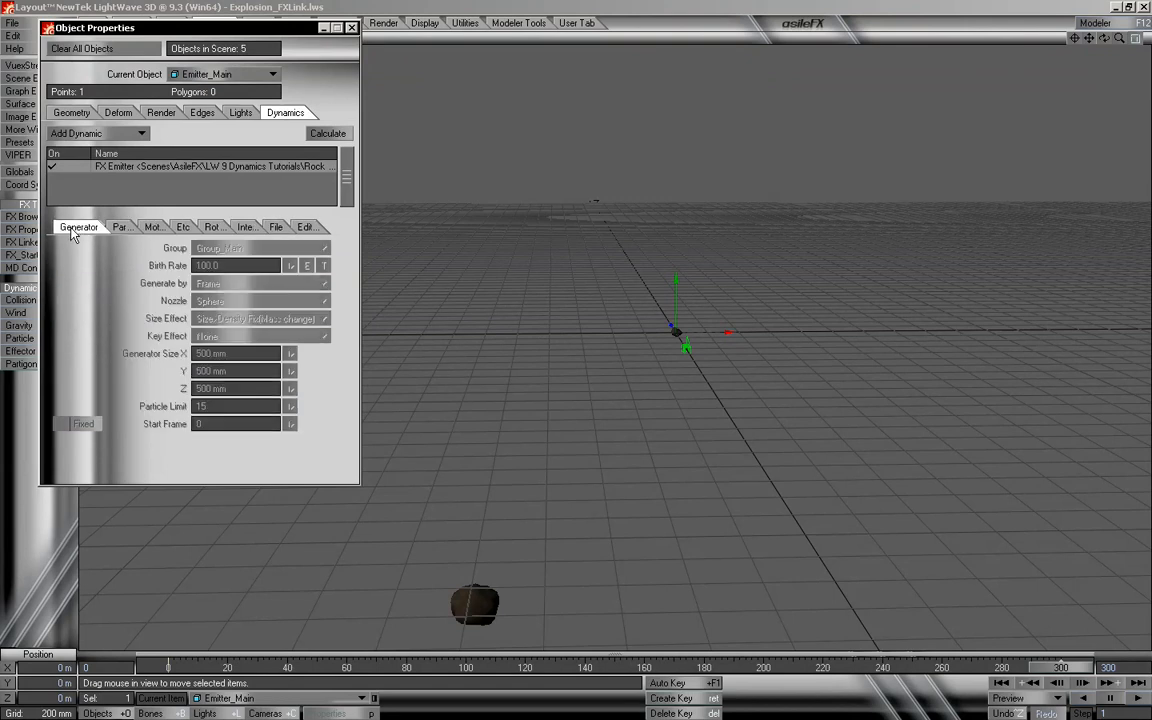
left_click(351, 28)
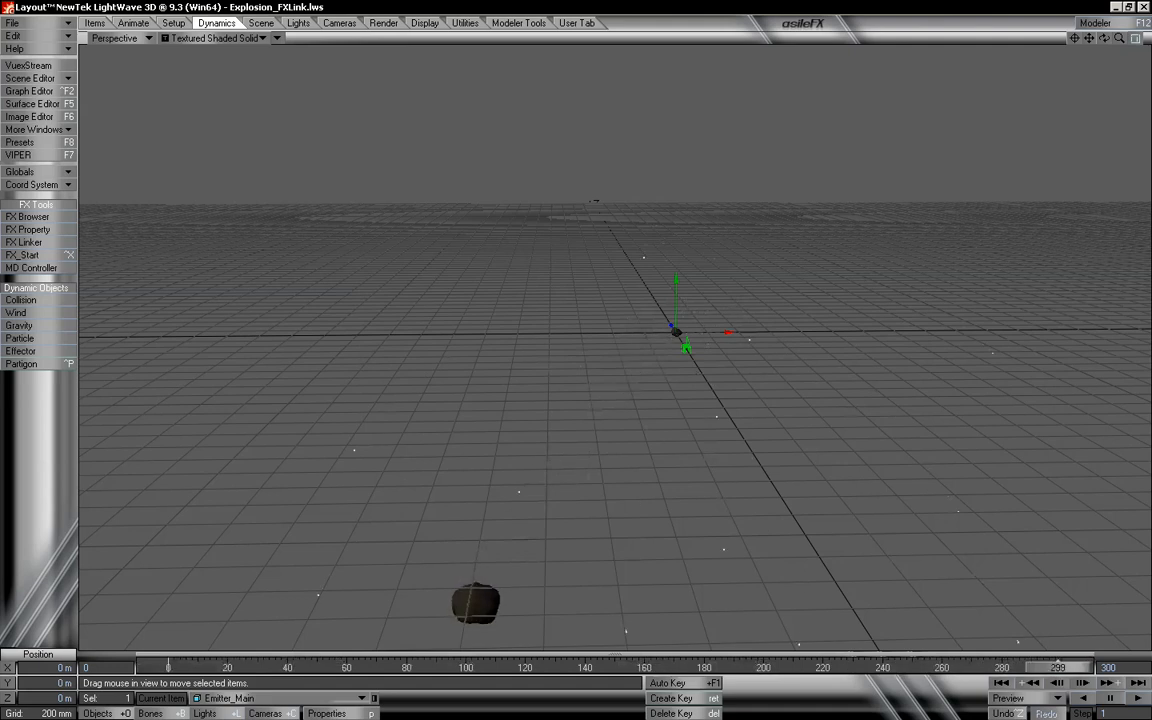
Step: Select Rock_LowPoly:Layer1 and delete its motion key at frame 300
left_click(483, 600)
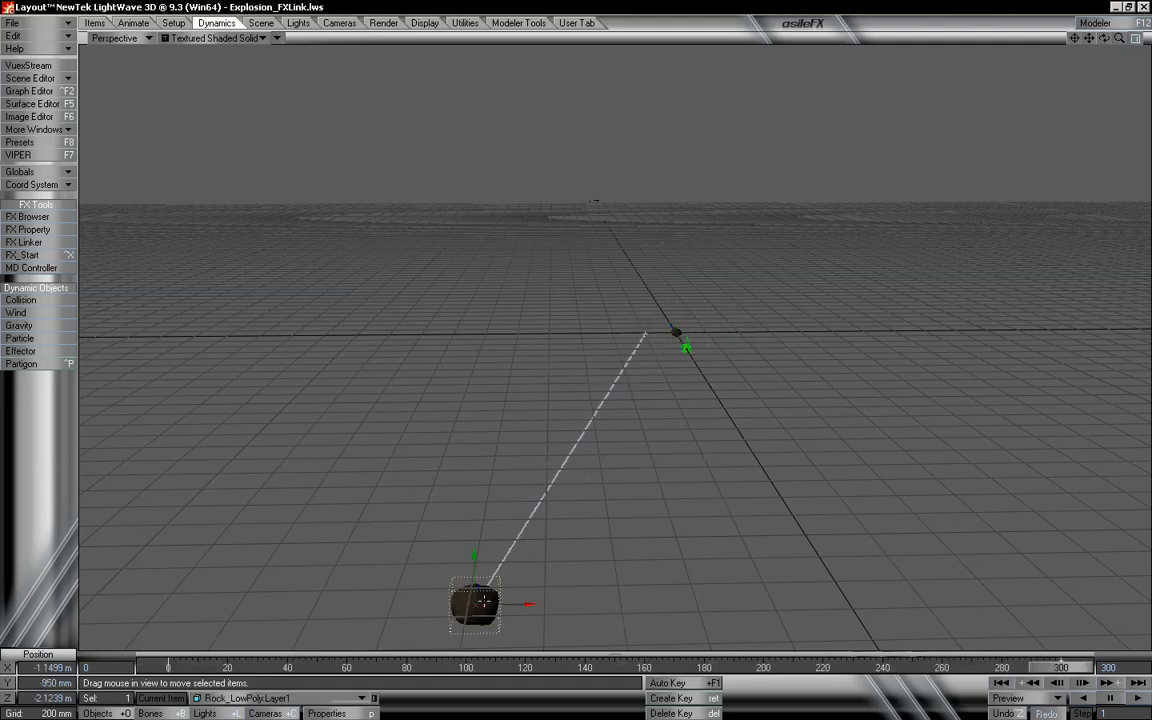
left_click_drag(1061, 666, 1057, 666)
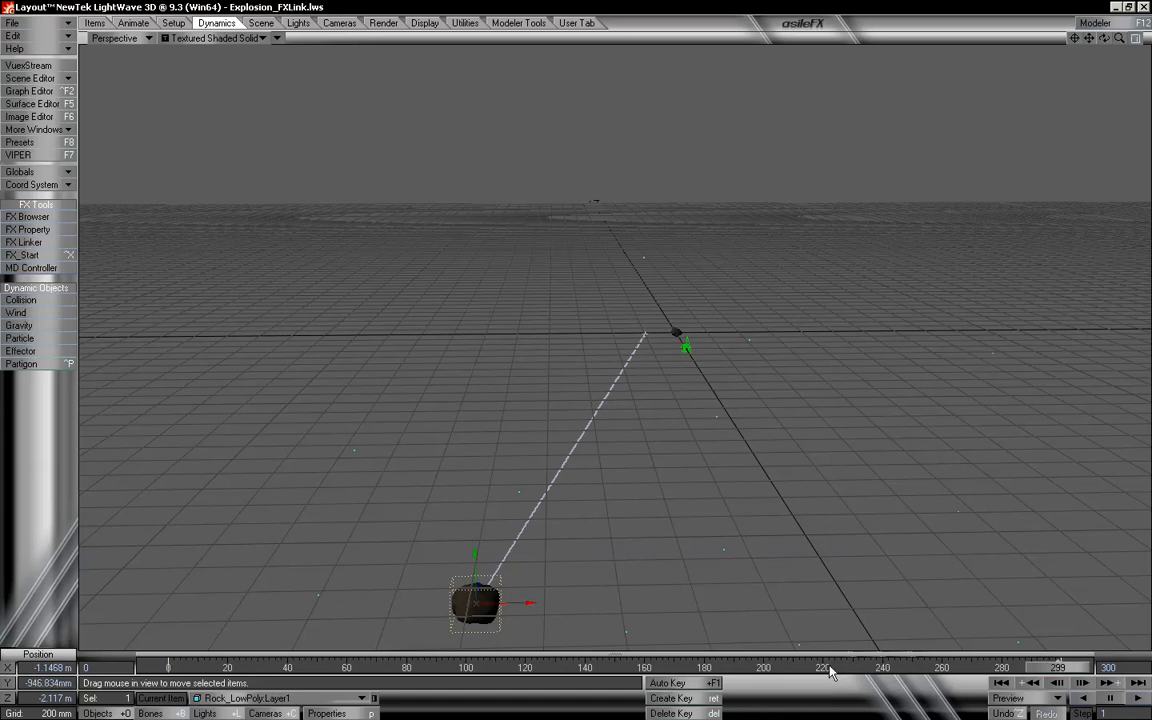
left_click(1111, 684)
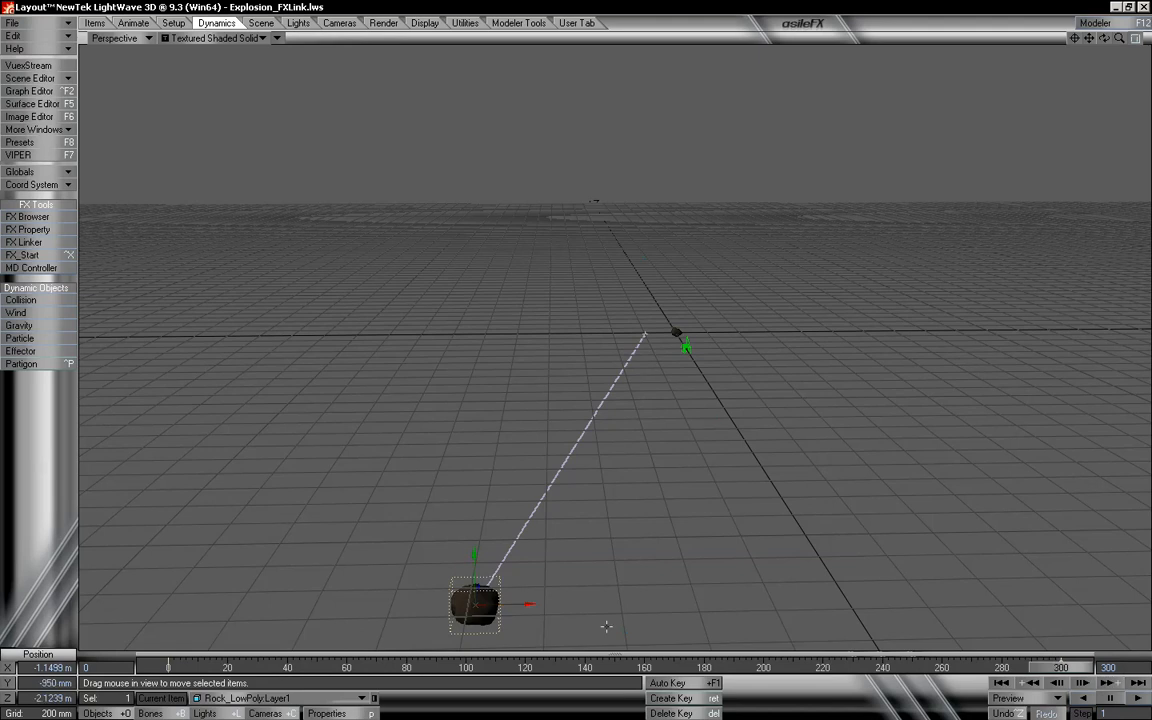
left_click(704, 713)
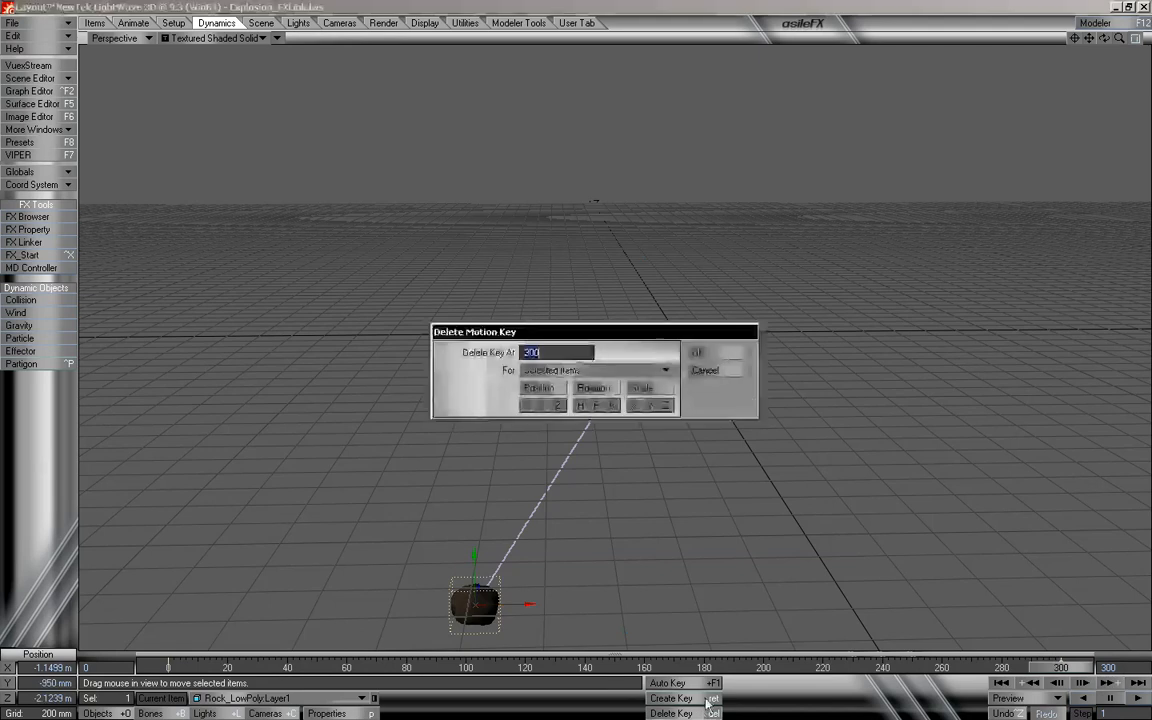
left_click(700, 352)
Step: Set the last frame to 299 and move Rock_LowPoly:Layer1 at that frame to about X -2.2 m, Y -1.6 m, Z -300 mm
mouse_move(1076, 671)
left_mouse_down()
mouse_move(156, 668)
mouse_move(1062, 668)
left_mouse_up()
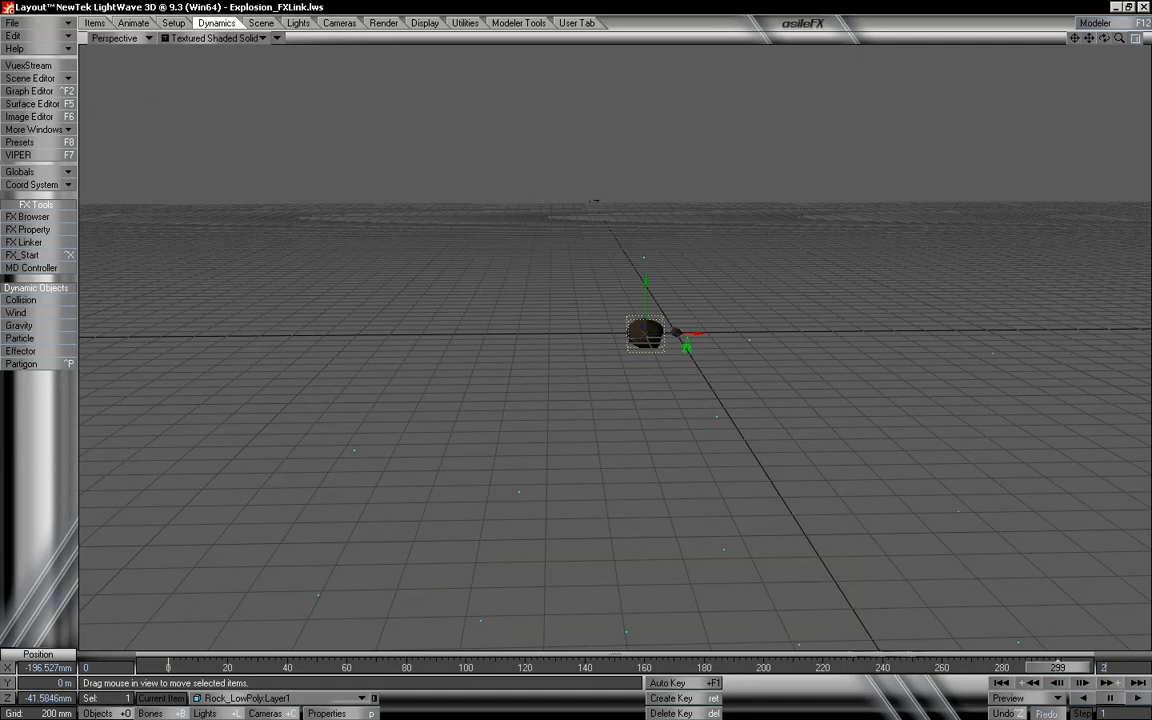
key("Return")
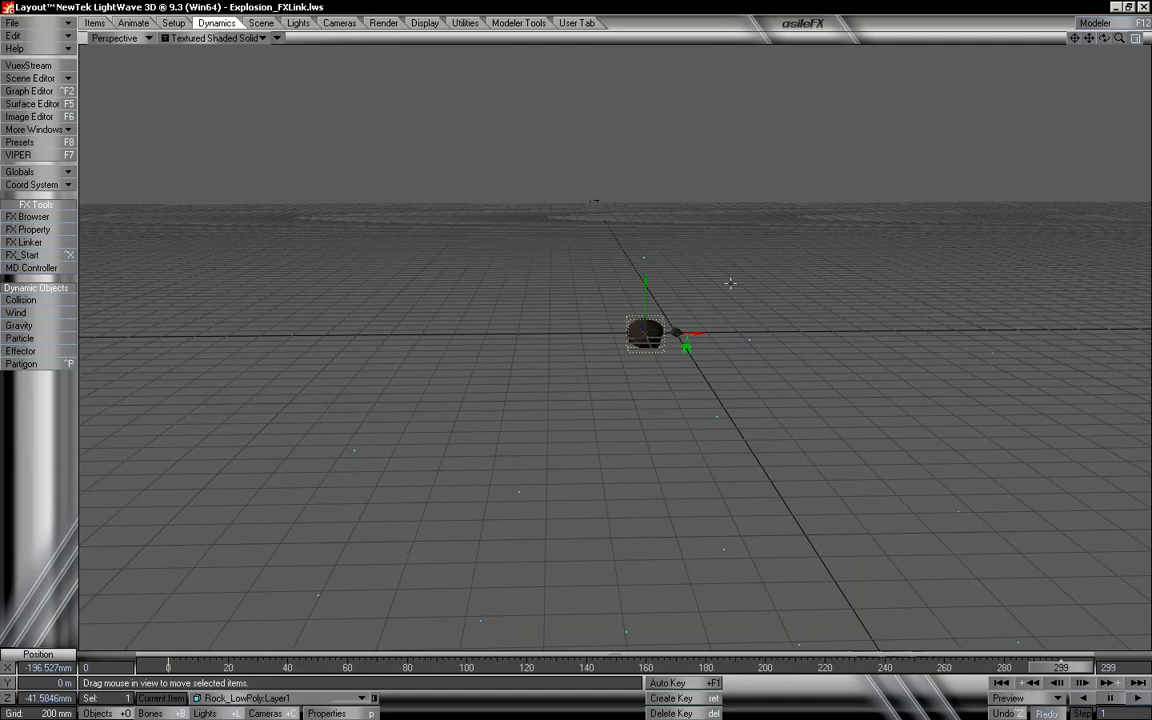
left_click_drag(645, 333, 530, 396)
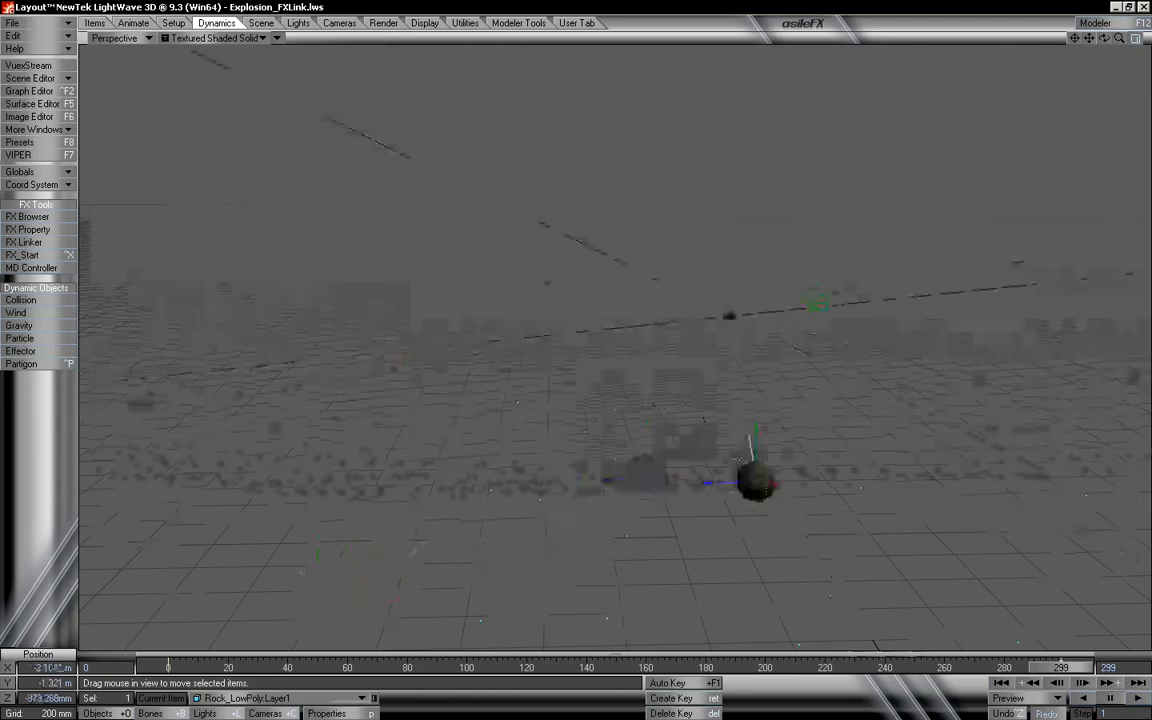
mouse_move(1066, 677)
left_mouse_down()
mouse_move(640, 675)
mouse_move(1064, 675)
left_mouse_up()
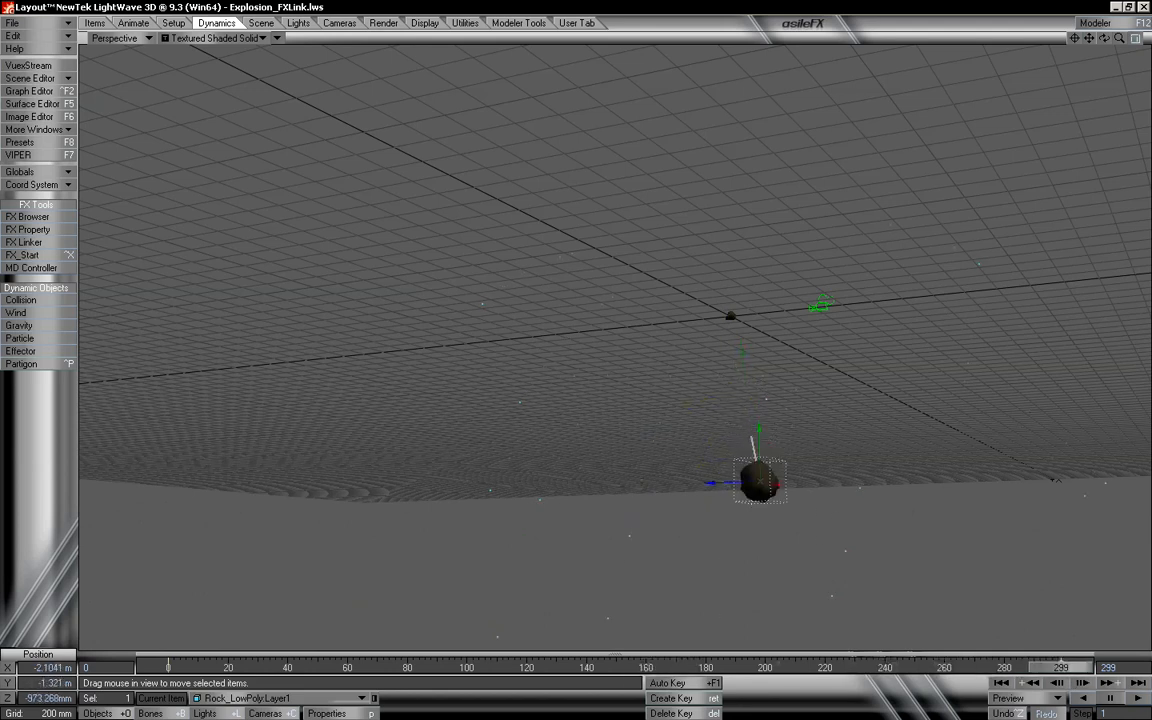
left_click_drag(762, 482, 626, 536)
left_click_drag(789, 452, 638, 462, "alt")
Step: Raise Rock_LowPoly:Layer1 along Y at frame 150 to arc its motion path, and return to frame 0
left_click_drag(1052, 672, 616, 668)
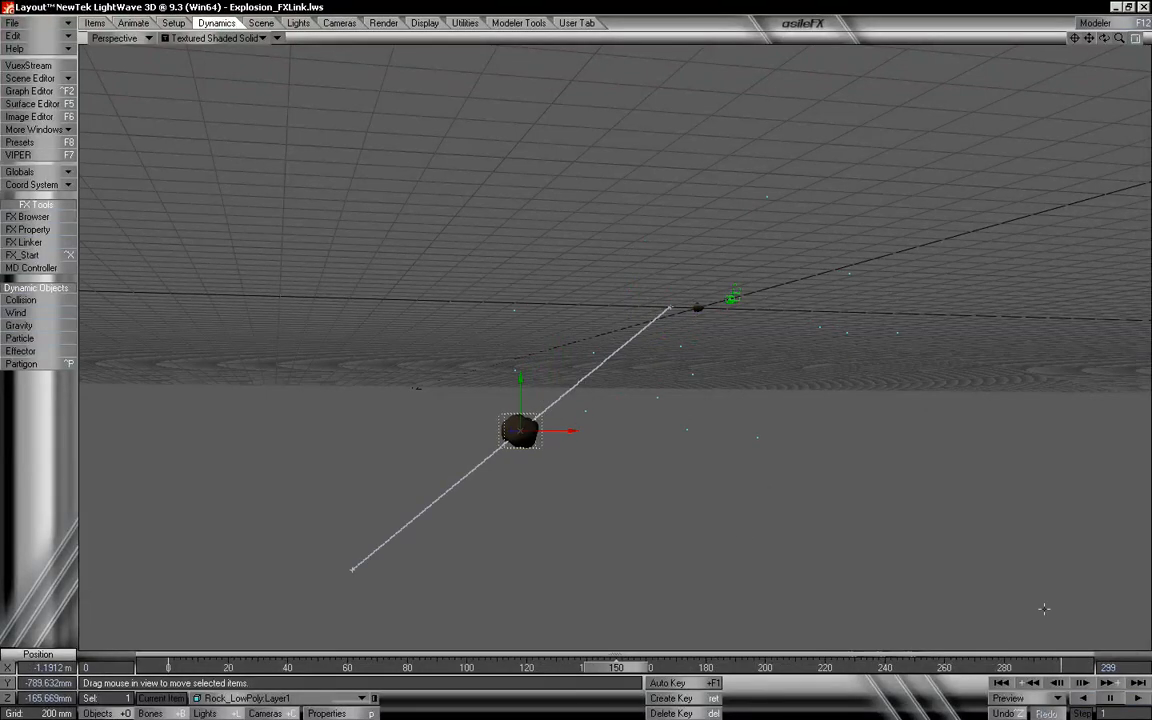
left_click_drag(520, 380, 520, 318)
left_click_drag(622, 667, 168, 667)
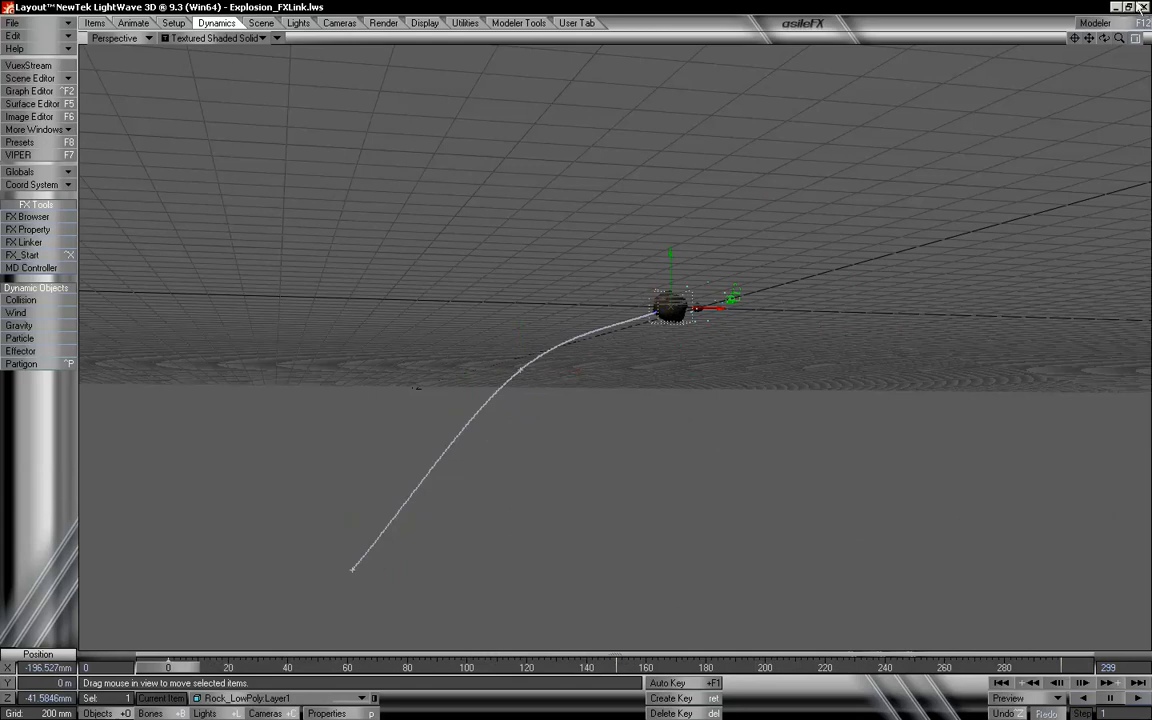
left_click_drag(1104, 38, 1068, 55)
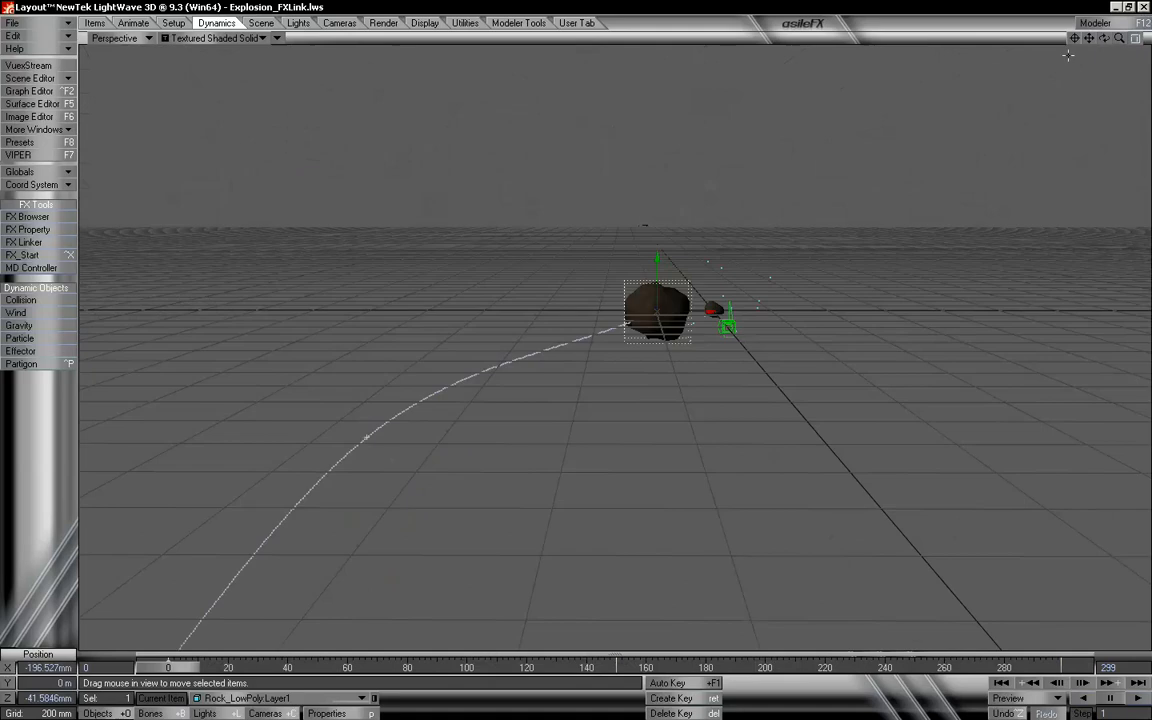
Step: Change the incoming curve of the frame 0 key on Rock_LowPoly:Layer1's Y position channel to Bezier Spline
left_click(30, 91)
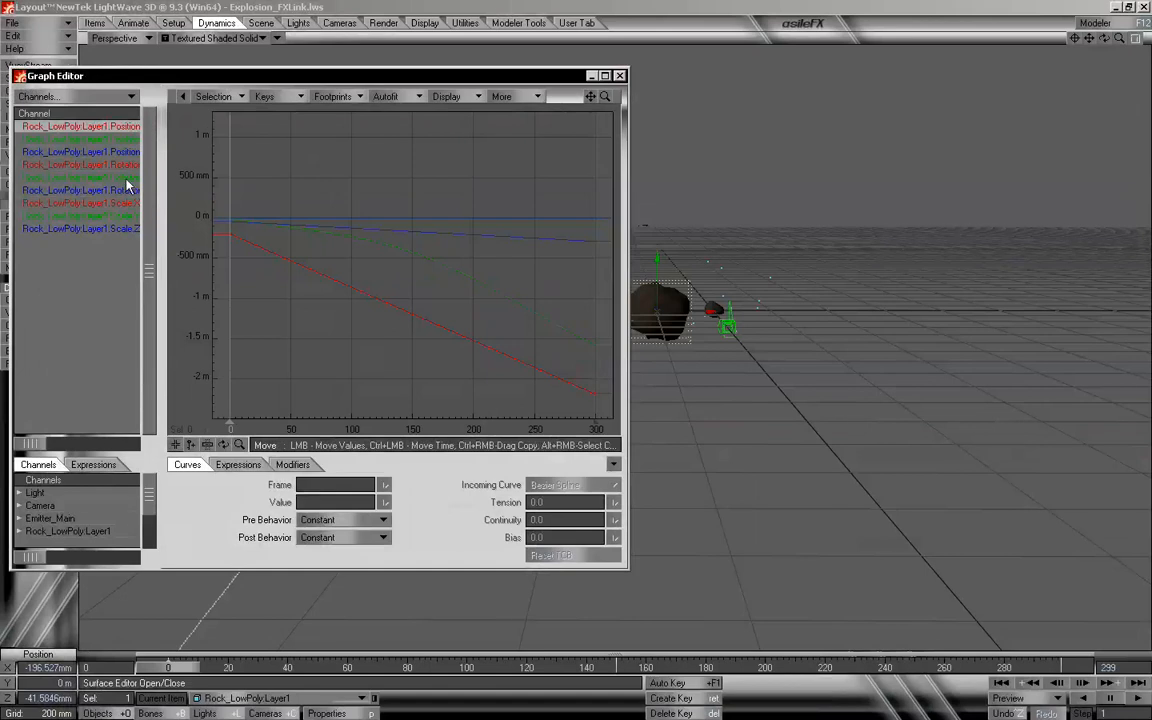
left_click(115, 177)
left_click(95, 140)
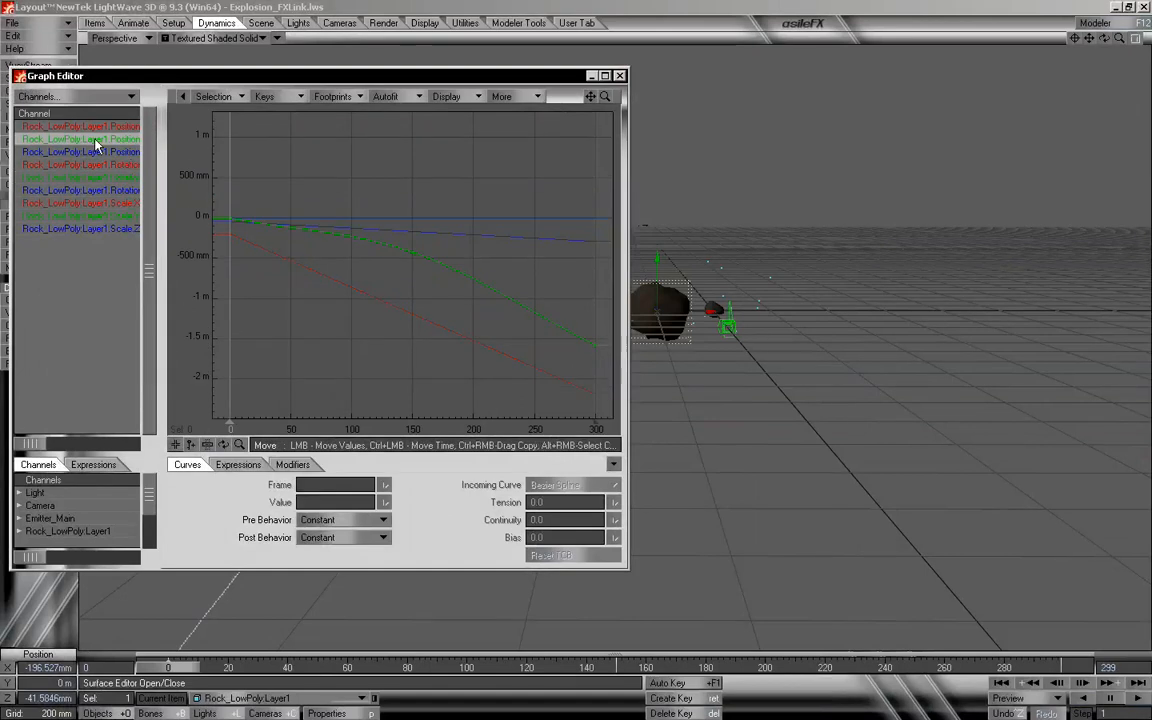
left_click(230, 218)
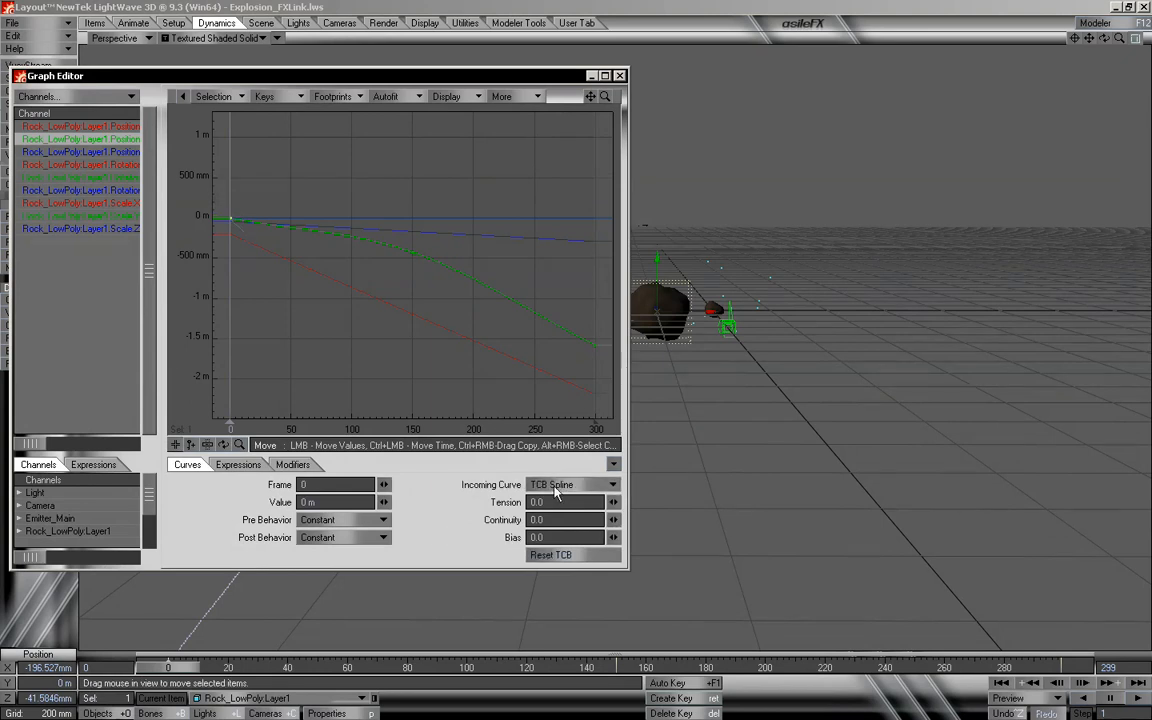
left_click(568, 484)
left_click(550, 508)
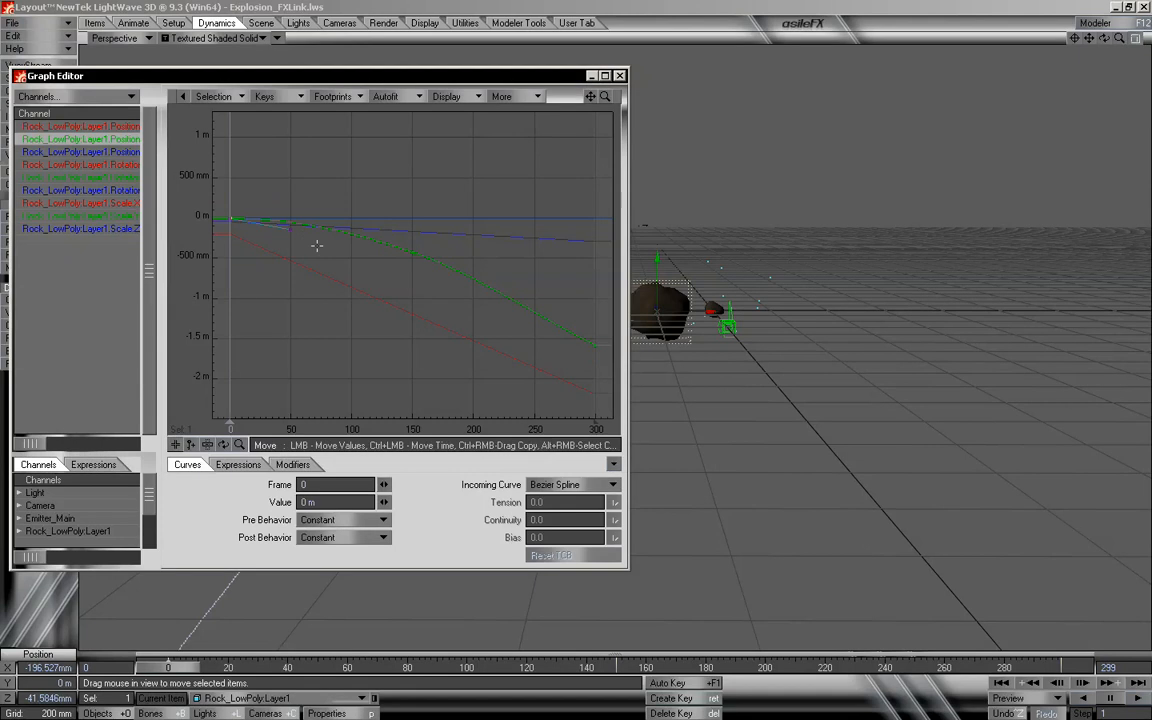
left_click(621, 76)
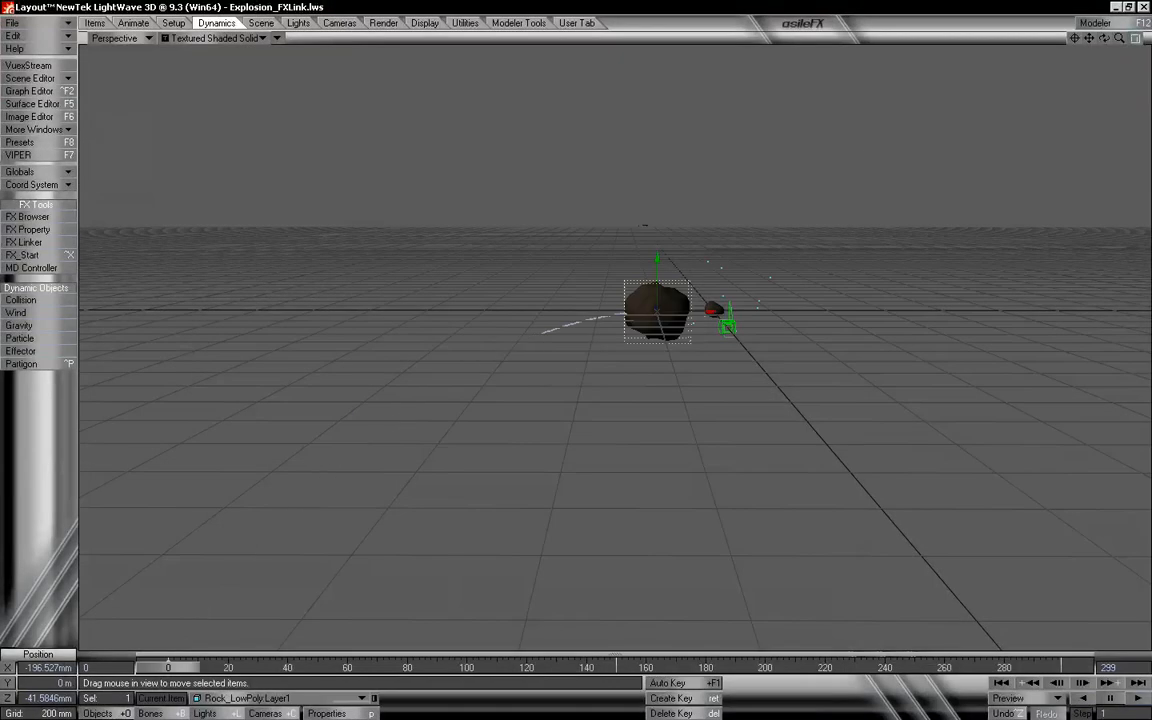
Step: Add an Emitter dynamic to Rock_LowPoly:Layer1 in its object properties
mouse_move(1091, 40)
left_mouse_down()
mouse_move(1091, 15)
mouse_move(1098, 52)
mouse_move(1120, 48)
mouse_move(1110, 36)
mouse_move(1107, 54)
mouse_move(1090, 36)
left_mouse_up()
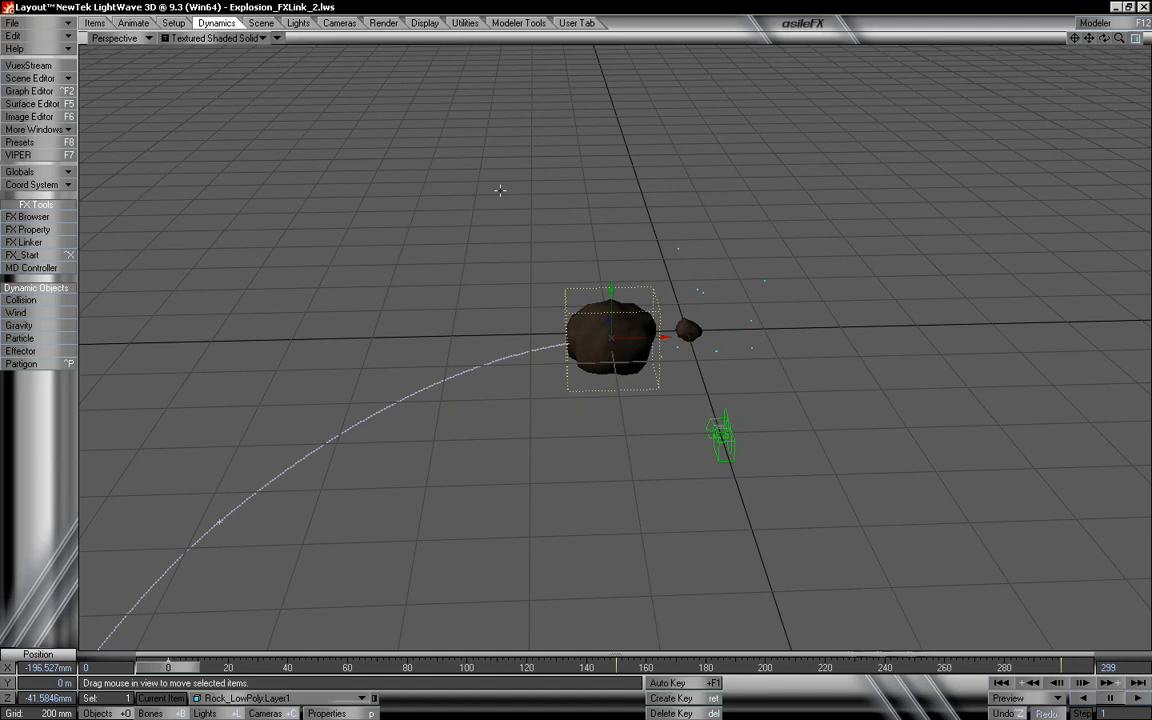
key("p")
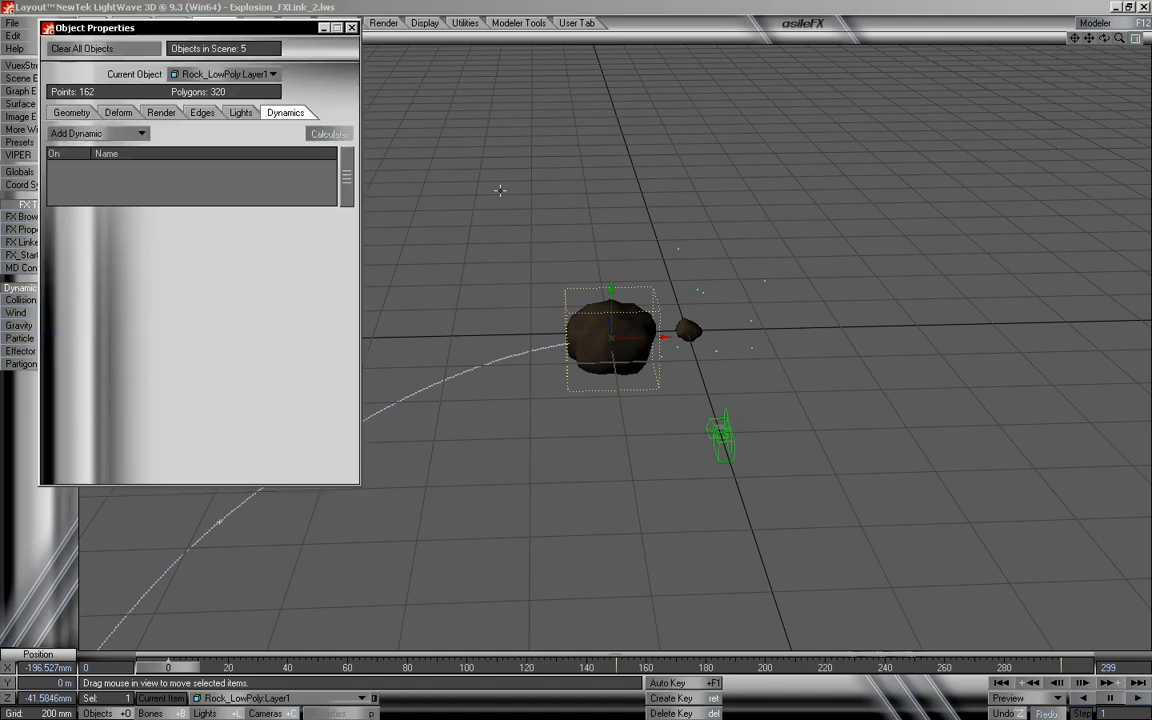
left_click(120, 135)
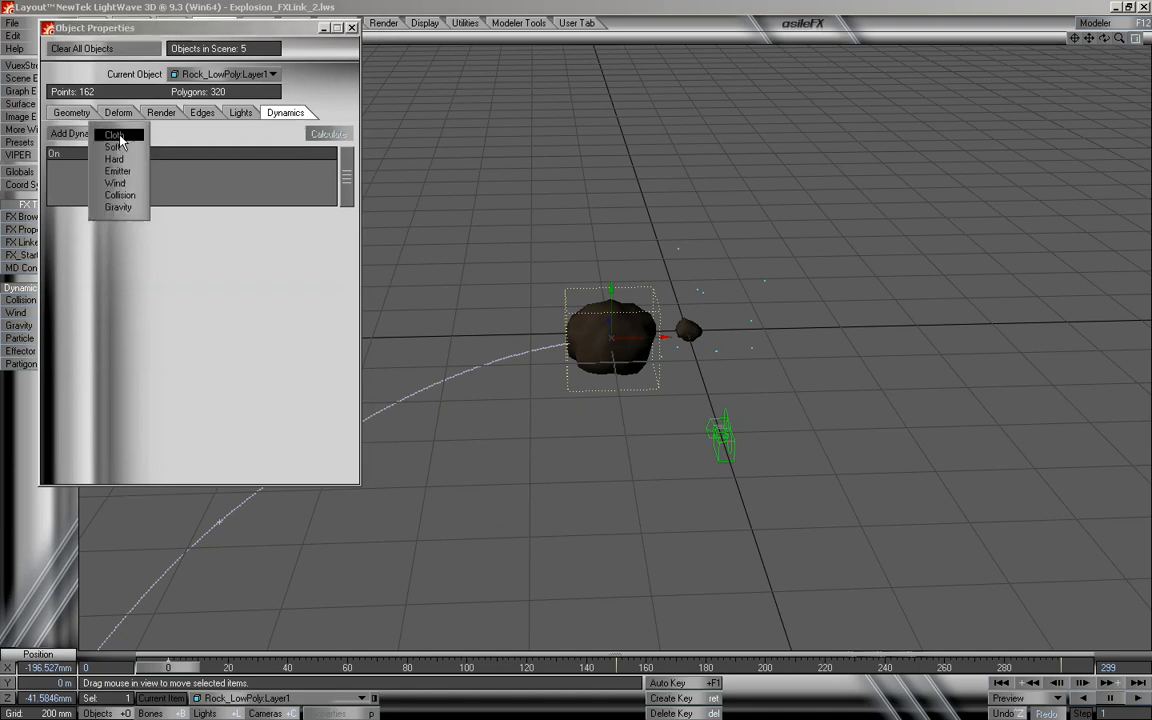
left_click(137, 172)
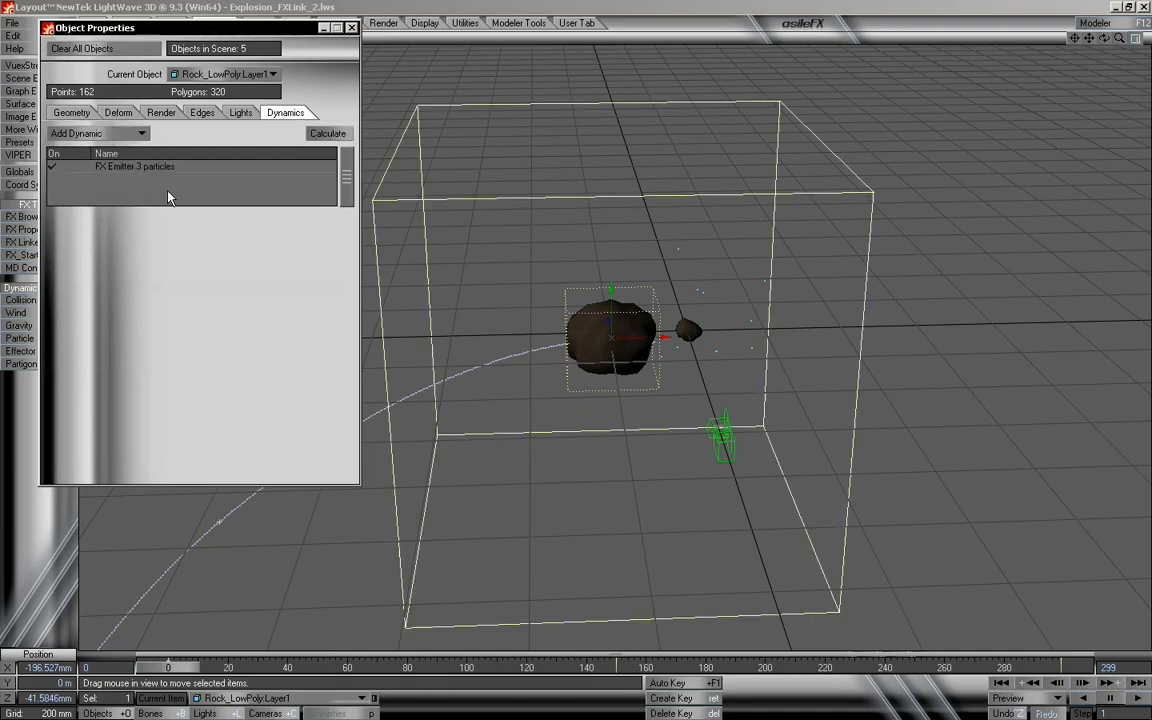
Step: Set the generator size of Rock_LowPoly:Layer1's FX Emitter to 200 mm in X, Y and Z
left_click(132, 168)
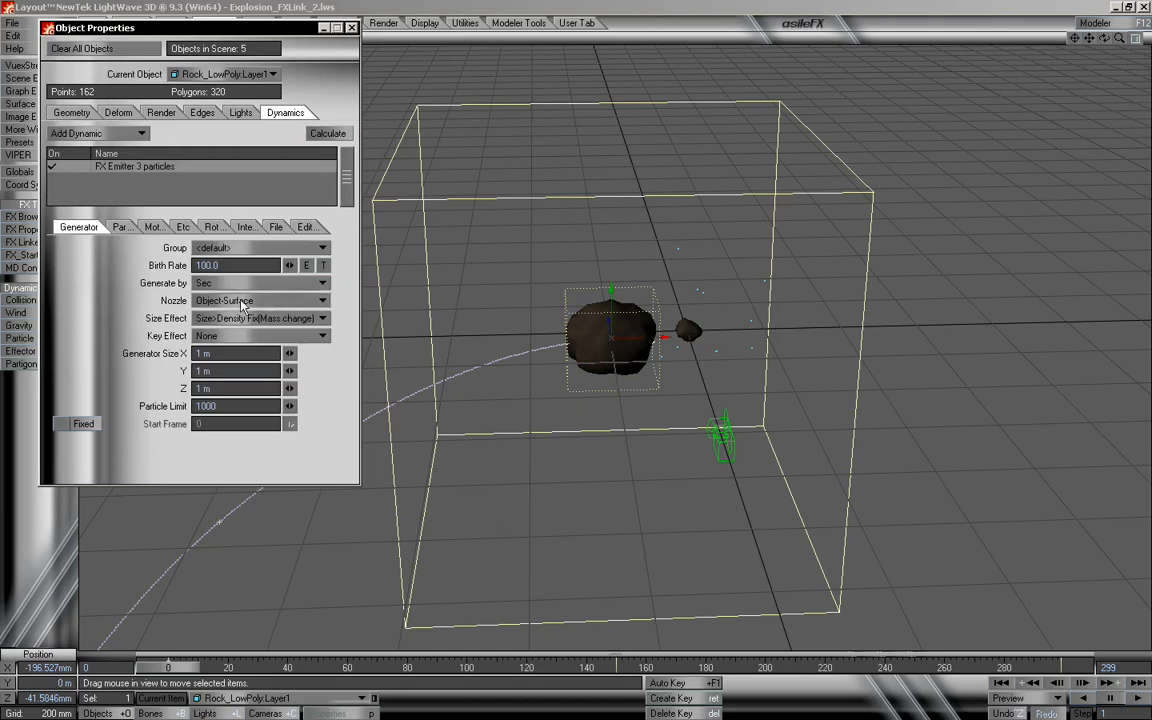
mouse_move(193, 670)
left_mouse_down()
mouse_move(408, 667)
mouse_move(185, 668)
left_mouse_up()
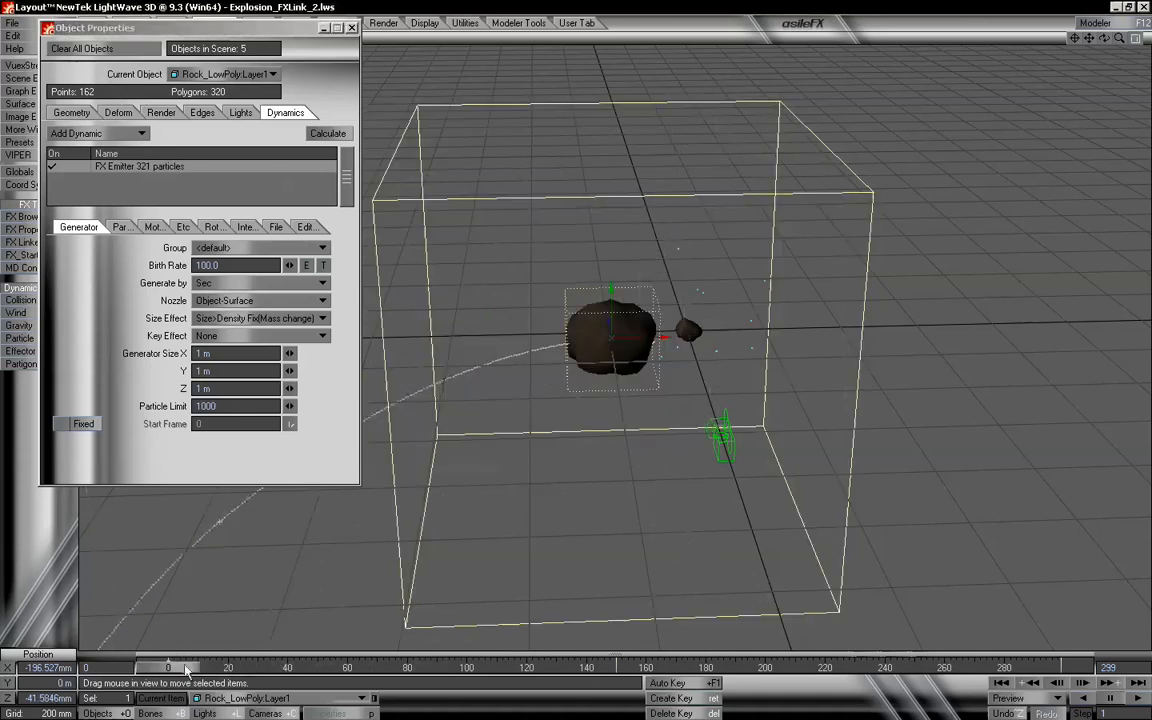
left_click(227, 354)
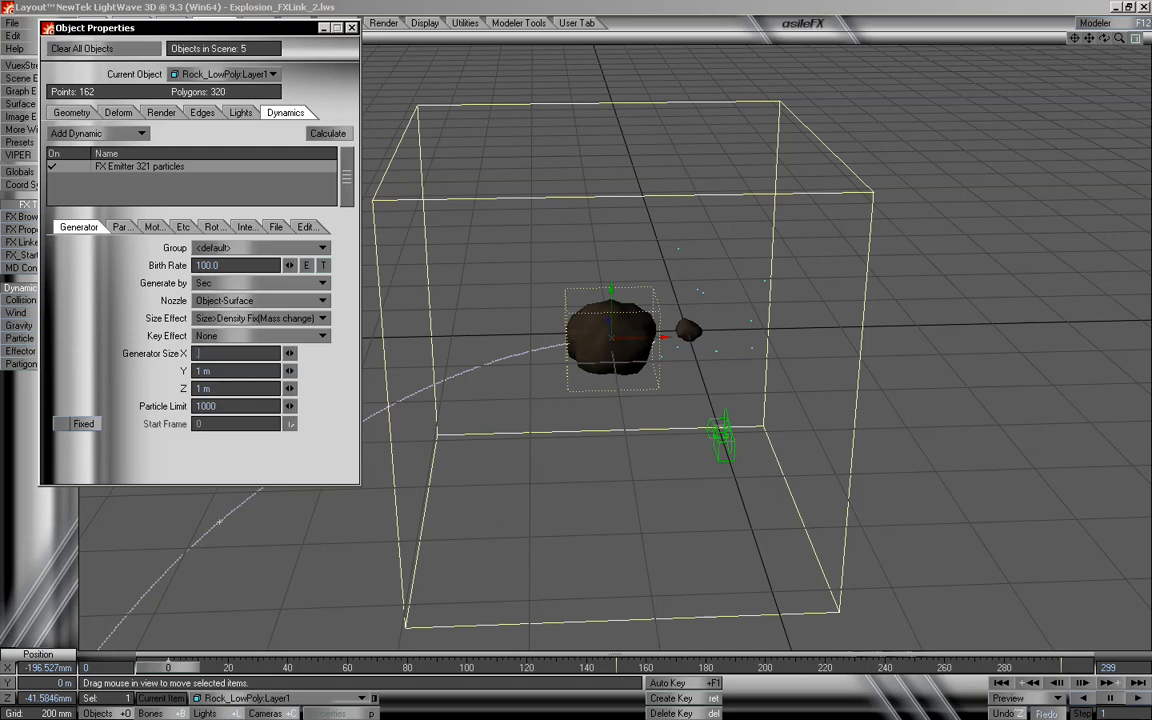
type("200mm")
key("Tab")
type("200mm")
key("Tab")
type("200mm")
key("Tab")
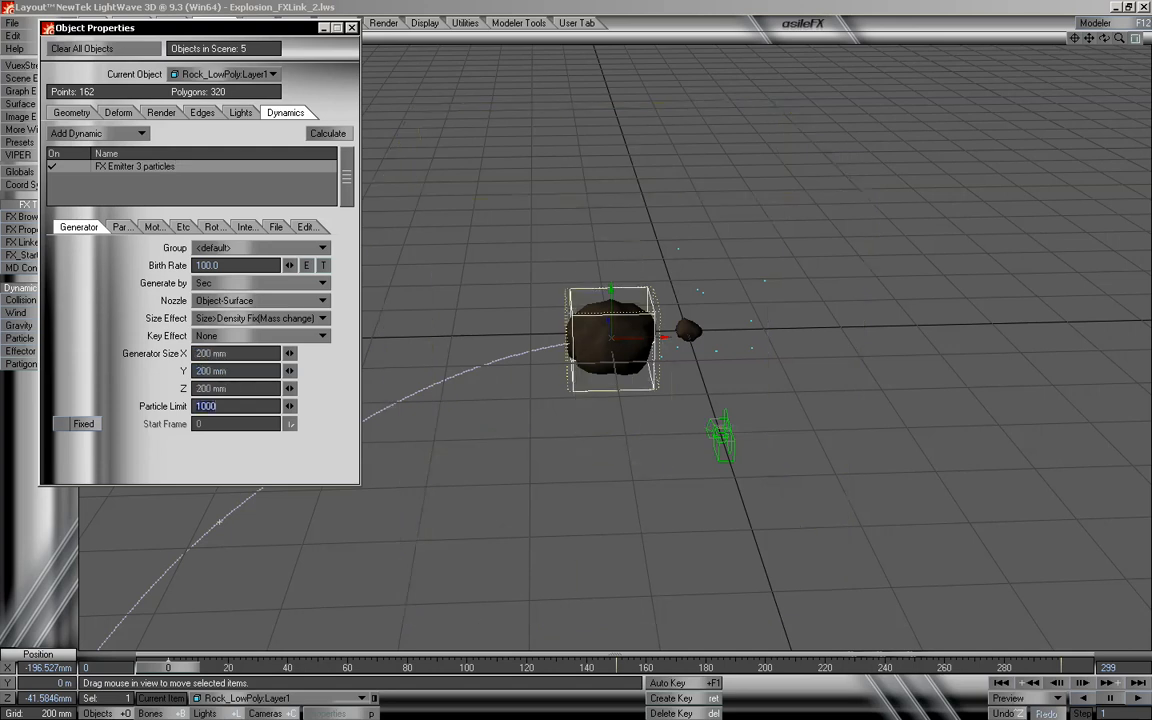
key("Return")
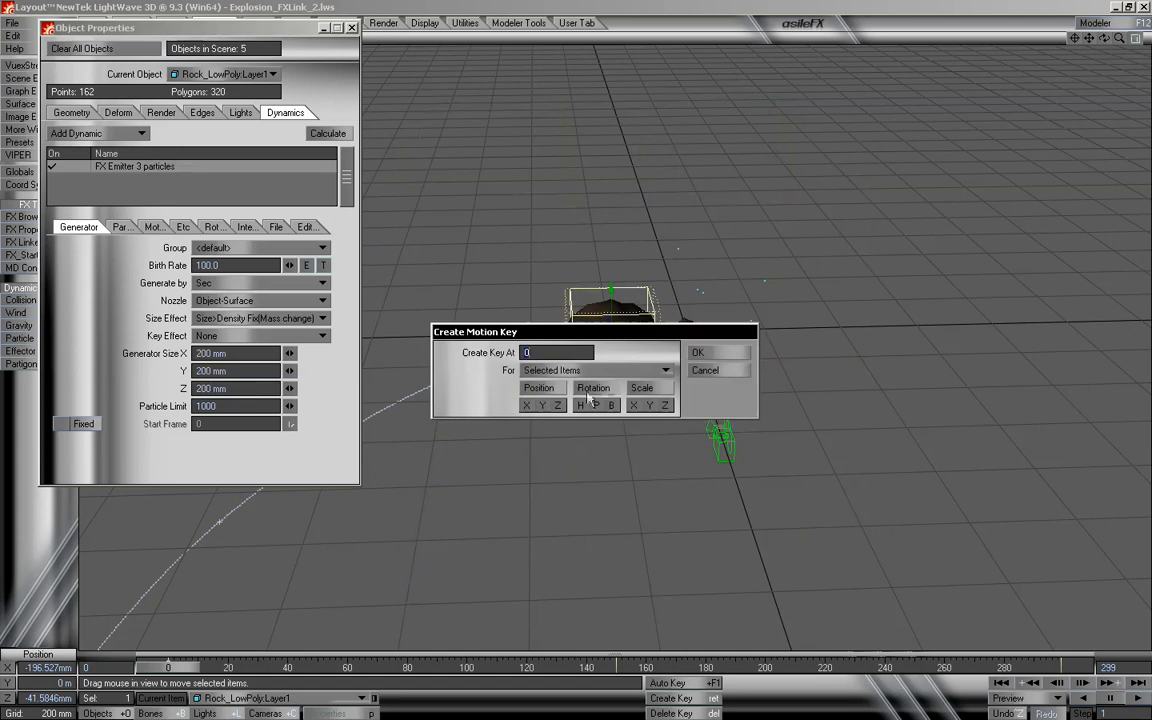
left_click(697, 352)
Step: Rotate Rock_LowPoly:Layer1 at frame 299 to about 78 degrees negative heading and 95 degrees bank
mouse_move(170, 672)
left_mouse_down()
mouse_move(950, 668)
mouse_move(168, 668)
left_mouse_up()
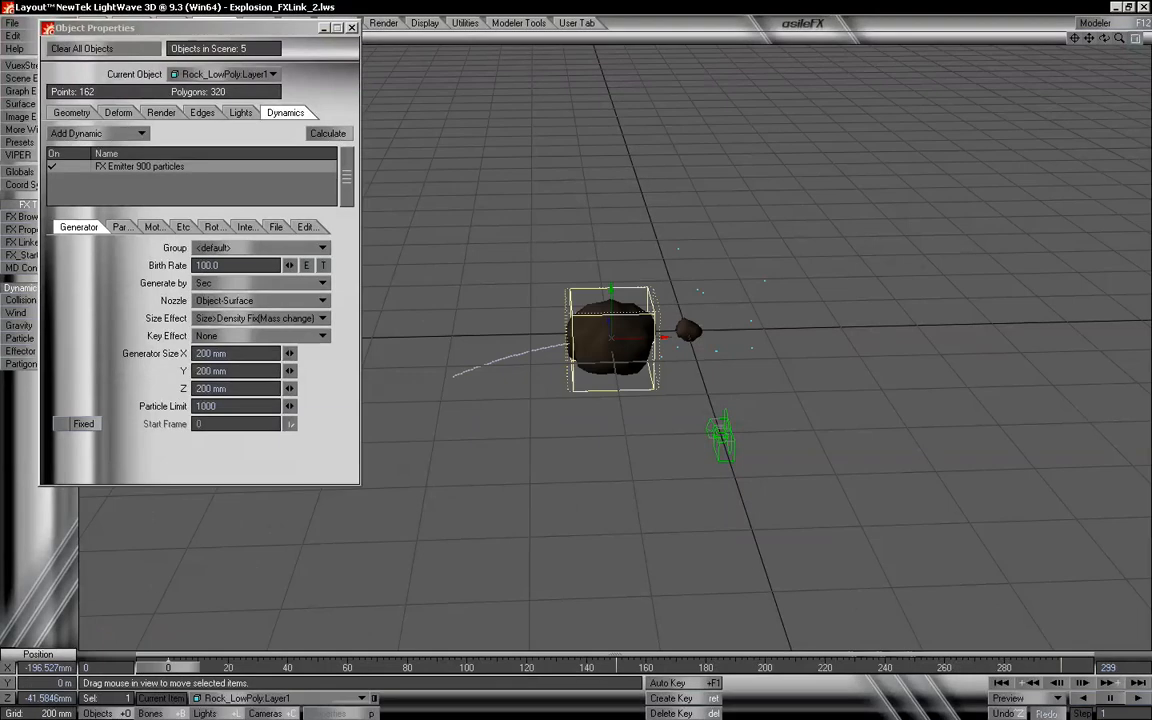
left_click_drag(1089, 38, 1129, 38)
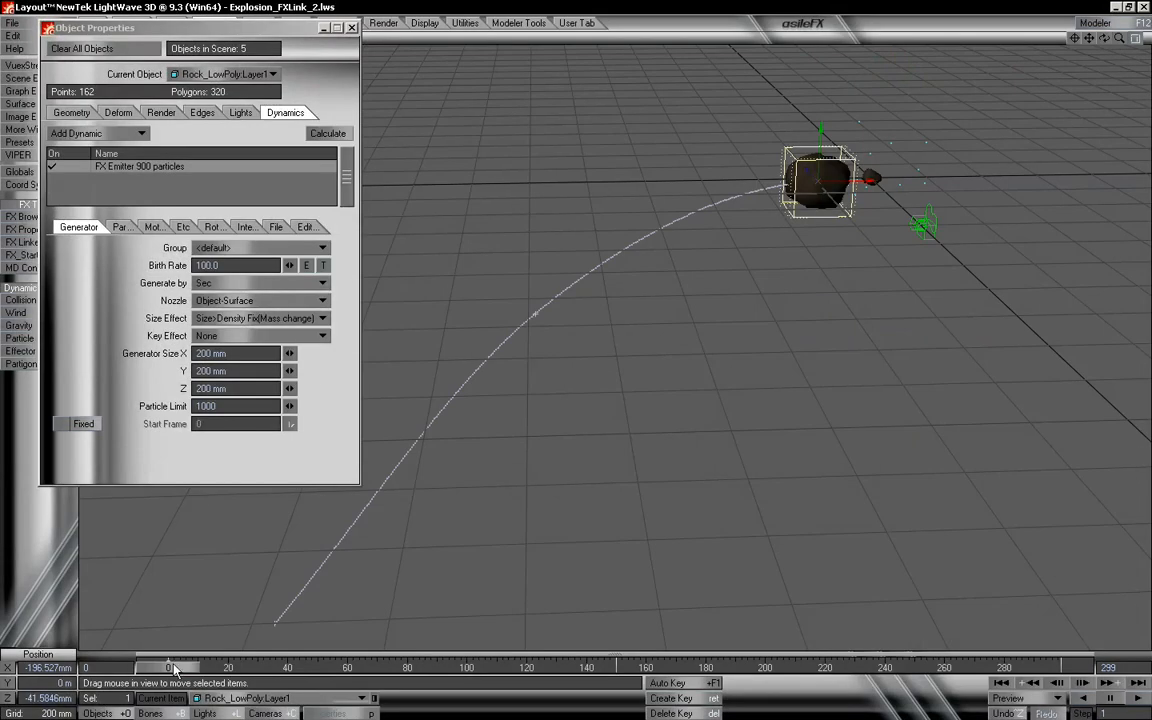
mouse_move(172, 668)
left_mouse_down()
mouse_move(355, 668)
mouse_move(170, 668)
left_mouse_up()
left_click(1108, 683)
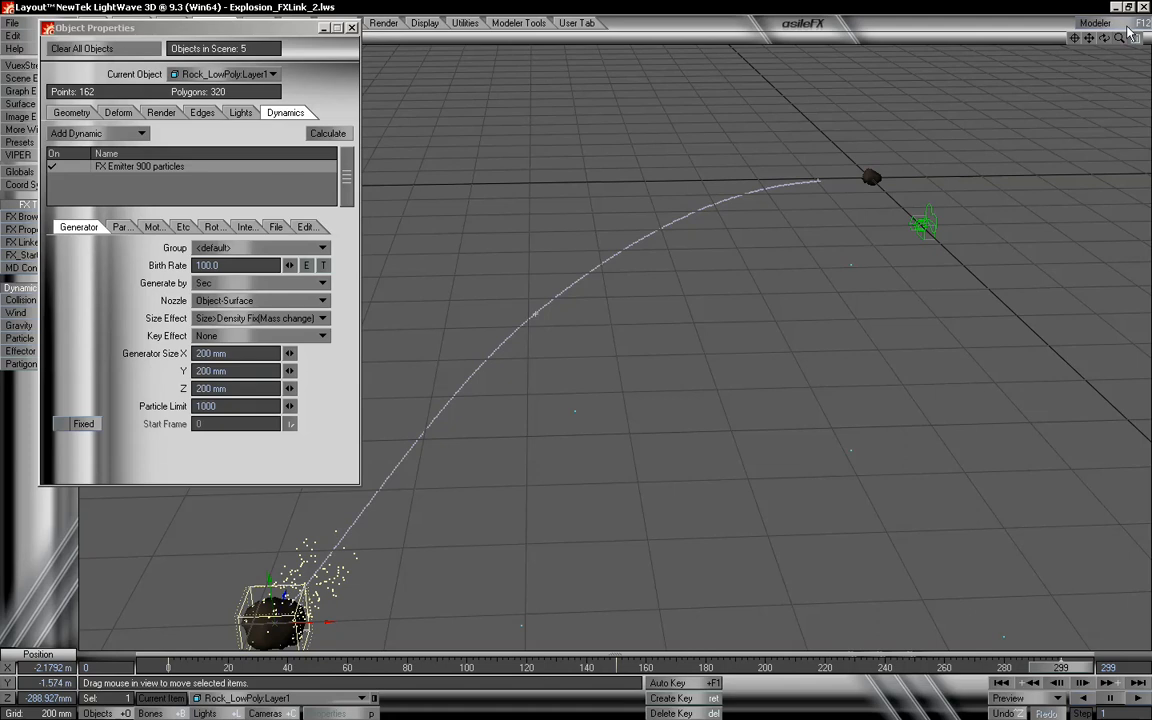
mouse_move(1105, 38)
left_mouse_down()
mouse_move(1116, 40)
mouse_move(1107, 45)
left_mouse_up()
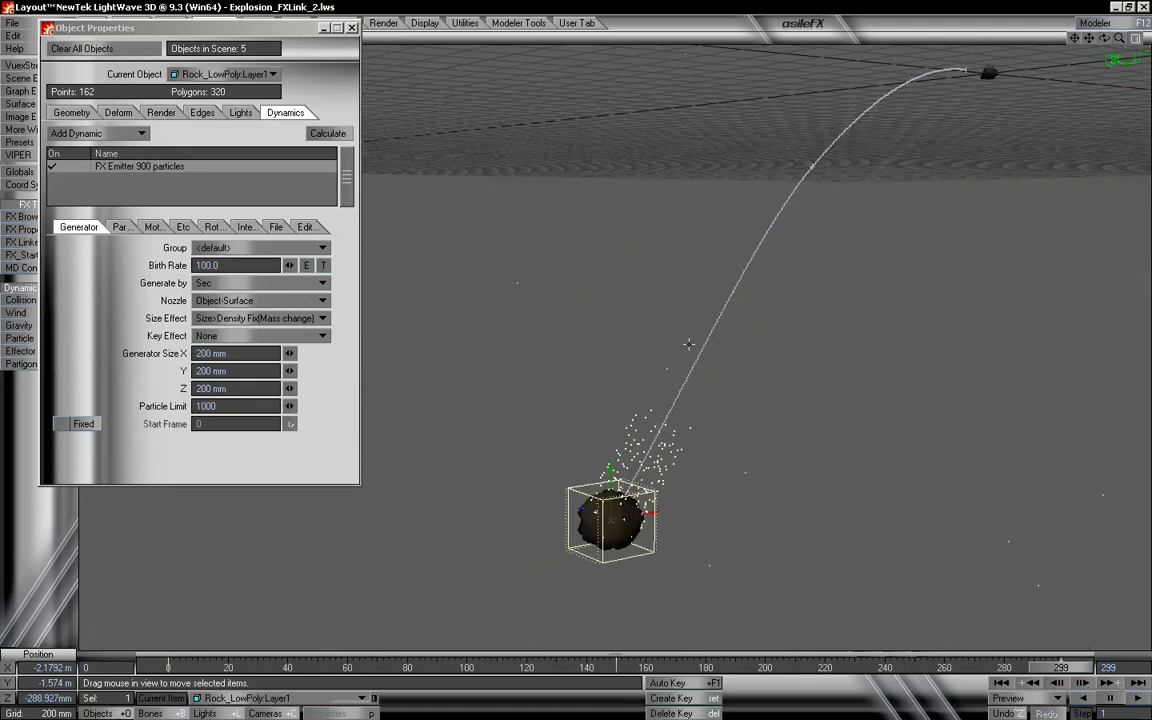
key("y")
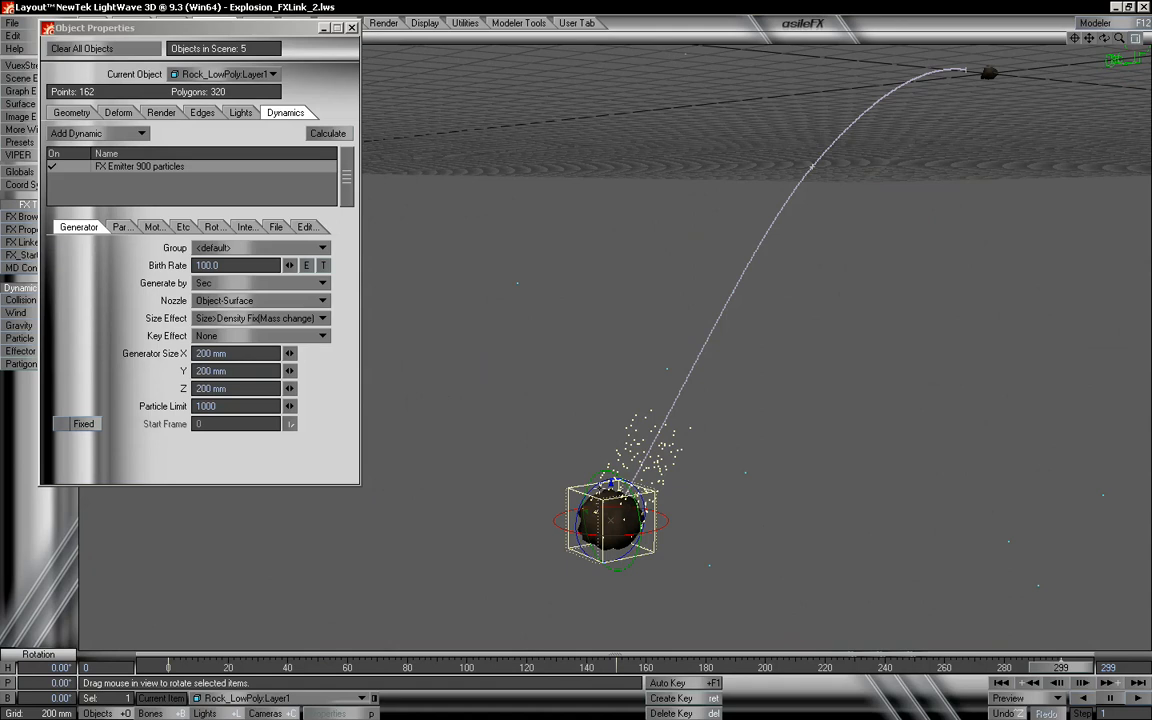
left_click_drag(611, 483, 663, 524)
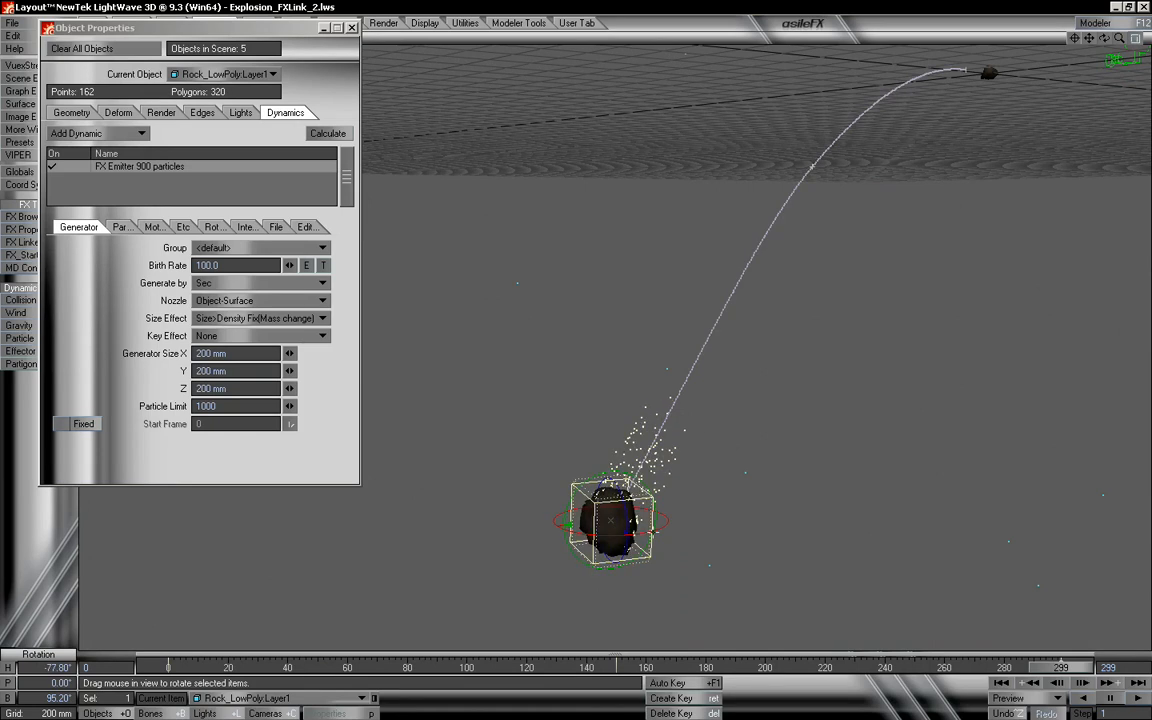
Step: Delete the rotation key of Rock_LowPoly:Layer1 at frame 150
left_click(1031, 684)
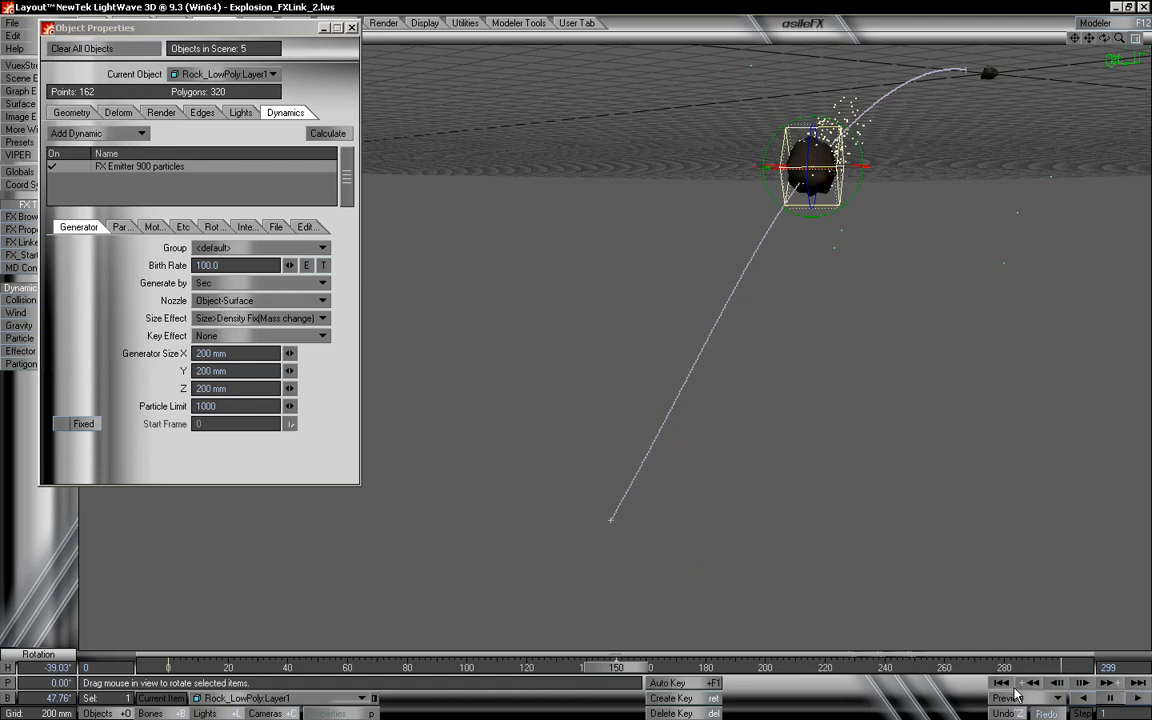
left_click_drag(615, 667, 851, 667)
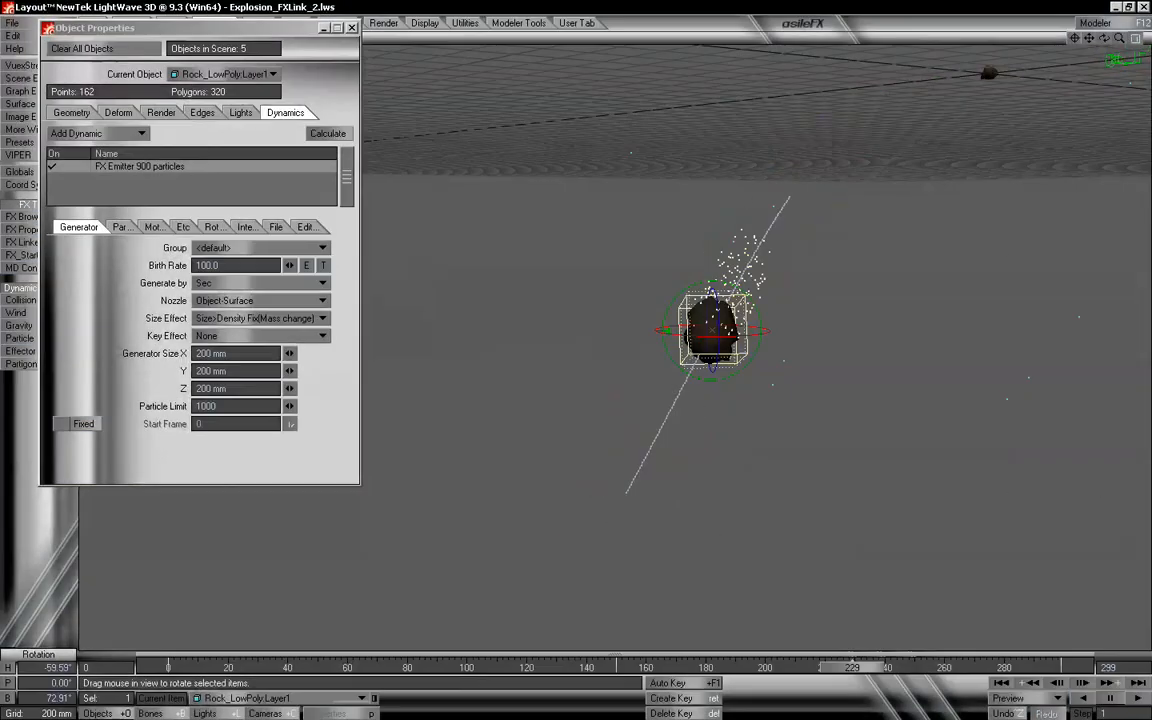
left_click(1036, 687)
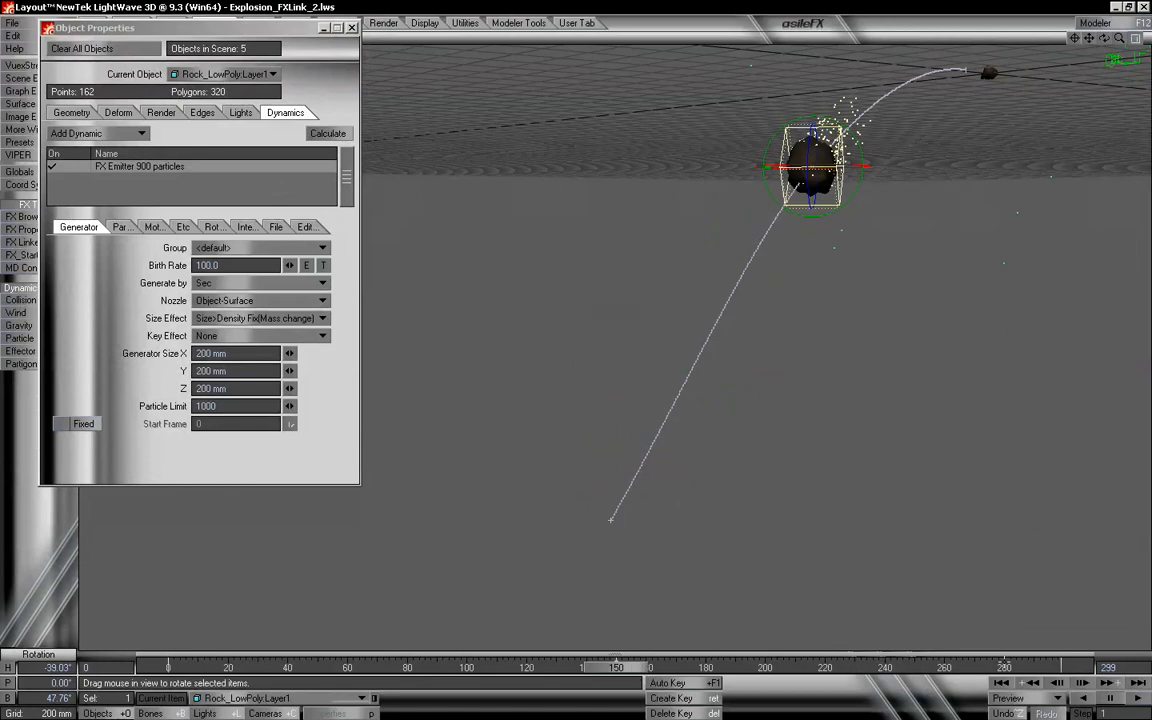
left_click(671, 713)
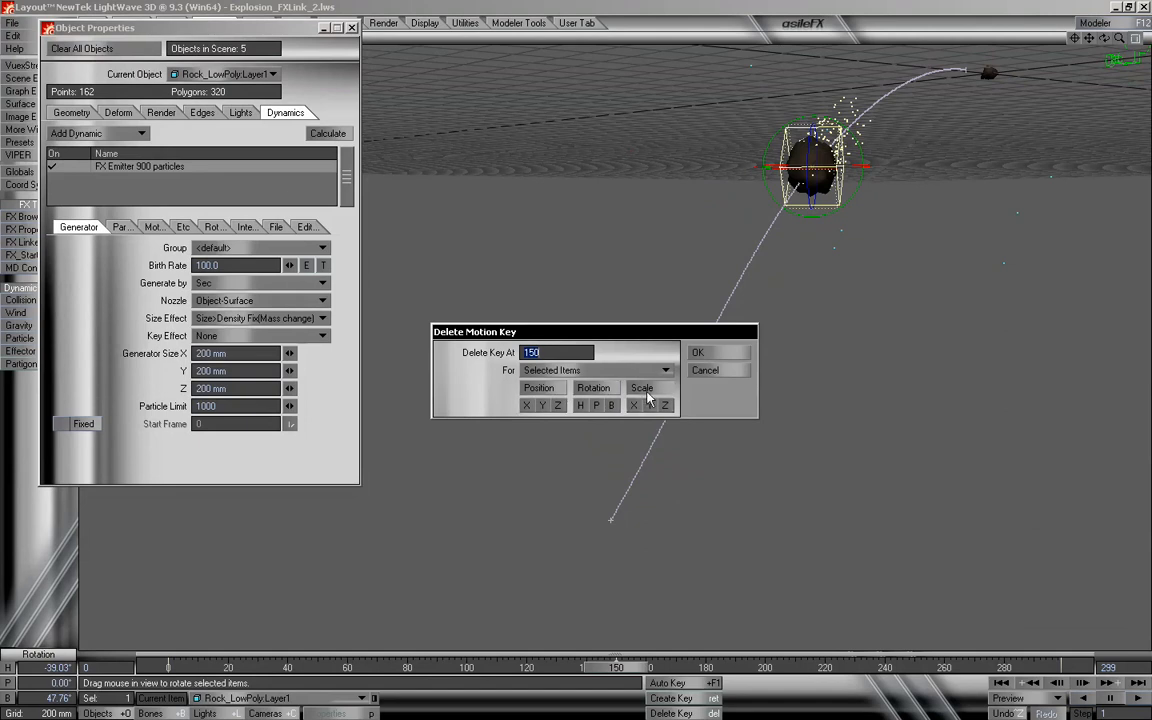
left_click(700, 353)
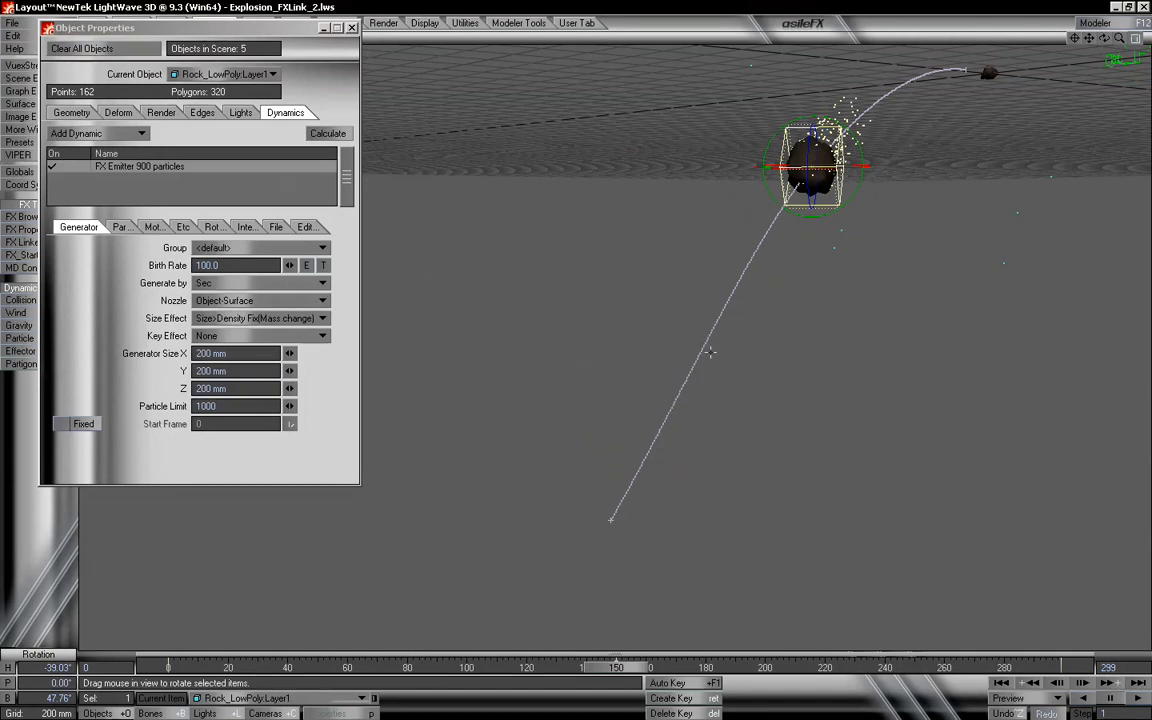
Step: Rotate Rock_LowPoly:Layer1 further in heading at frame 299 and return to frame 0
left_click_drag(633, 670, 1064, 669)
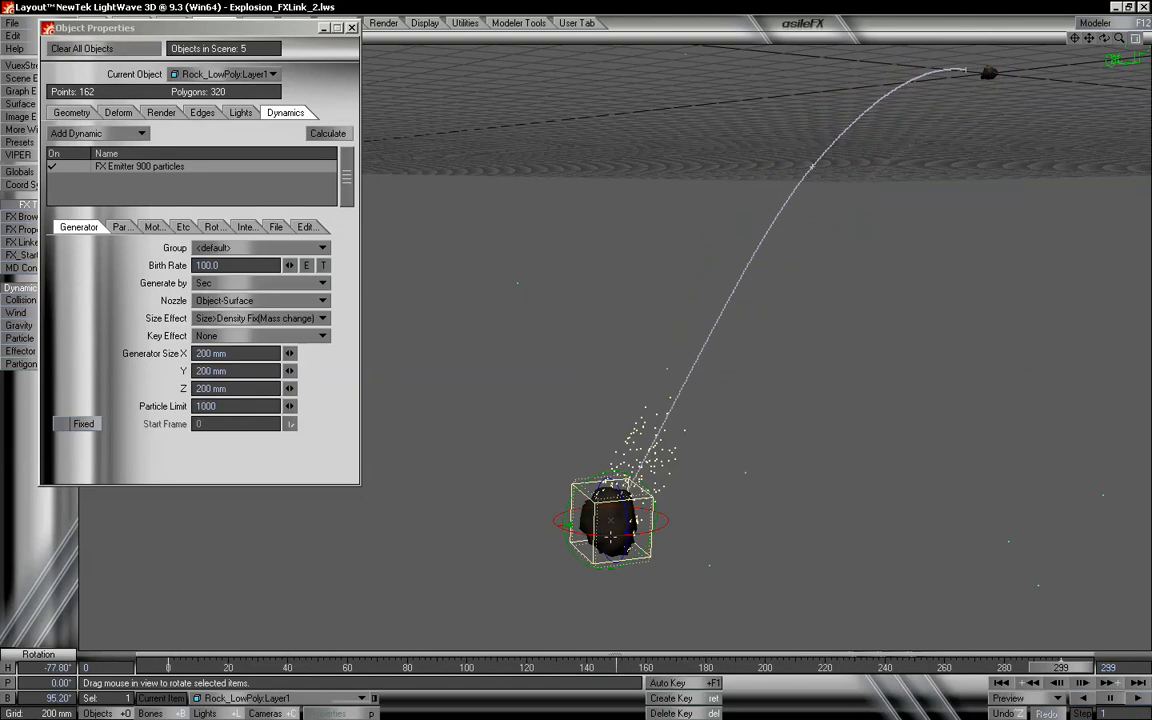
left_click_drag(610, 537, 548, 480)
left_click_drag(1072, 668, 168, 668)
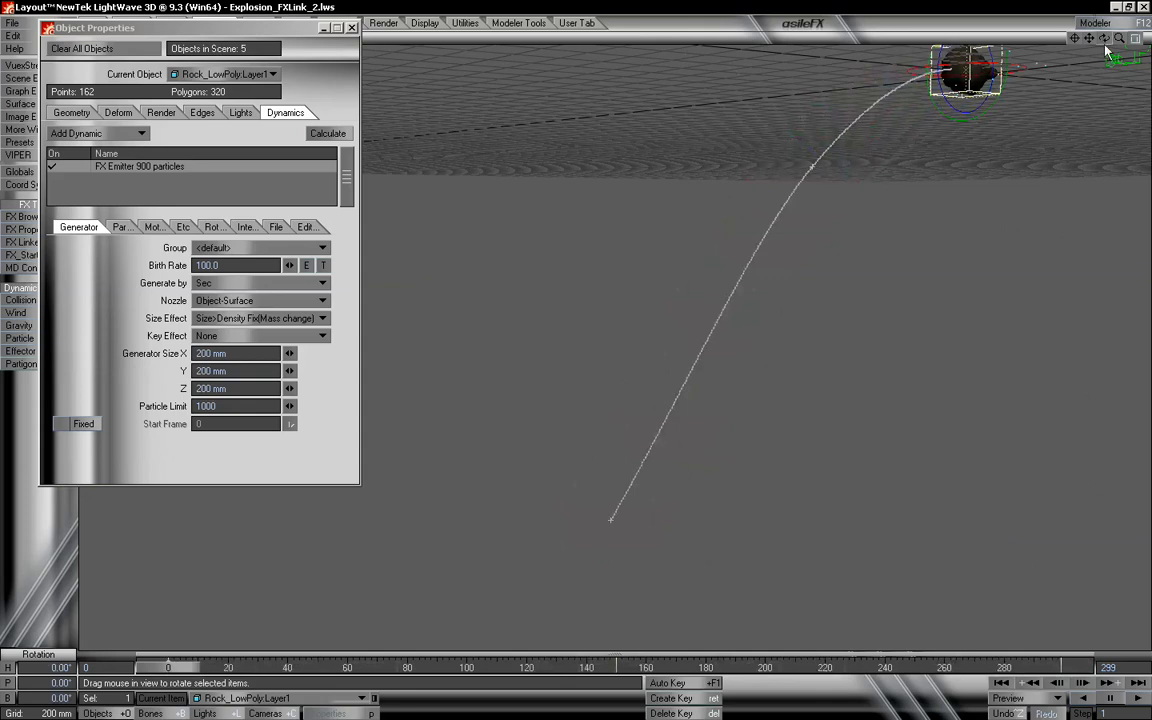
Step: Set the emitter's particle limit to 100000 and its particle life time to 300 frames
left_click_drag(1104, 38, 1096, 83)
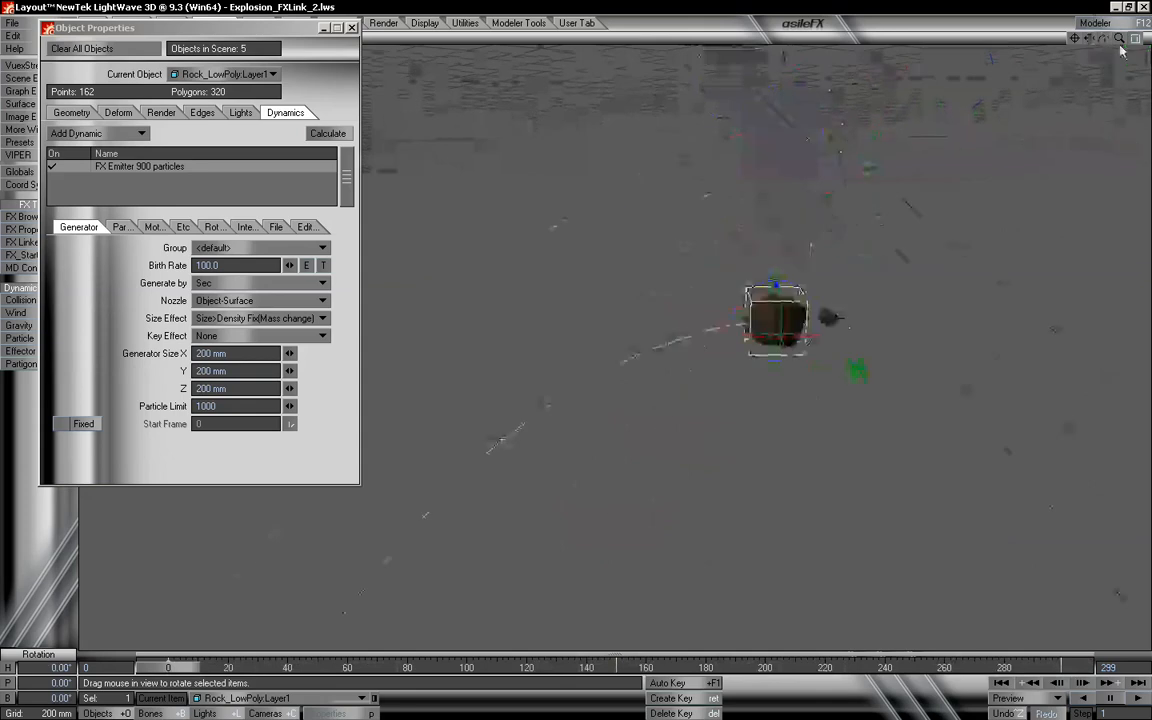
mouse_move(1118, 38)
left_mouse_down()
mouse_move(1140, 38)
mouse_move(1118, 43)
mouse_move(1112, 26)
left_mouse_up()
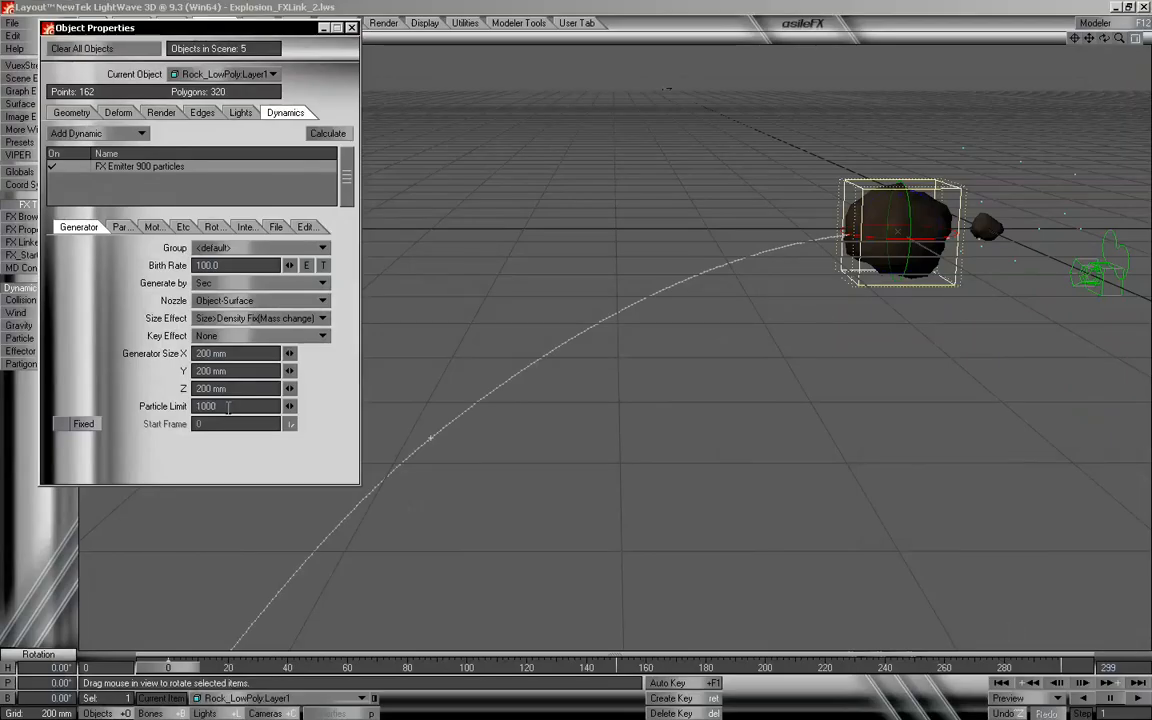
left_click(228, 407)
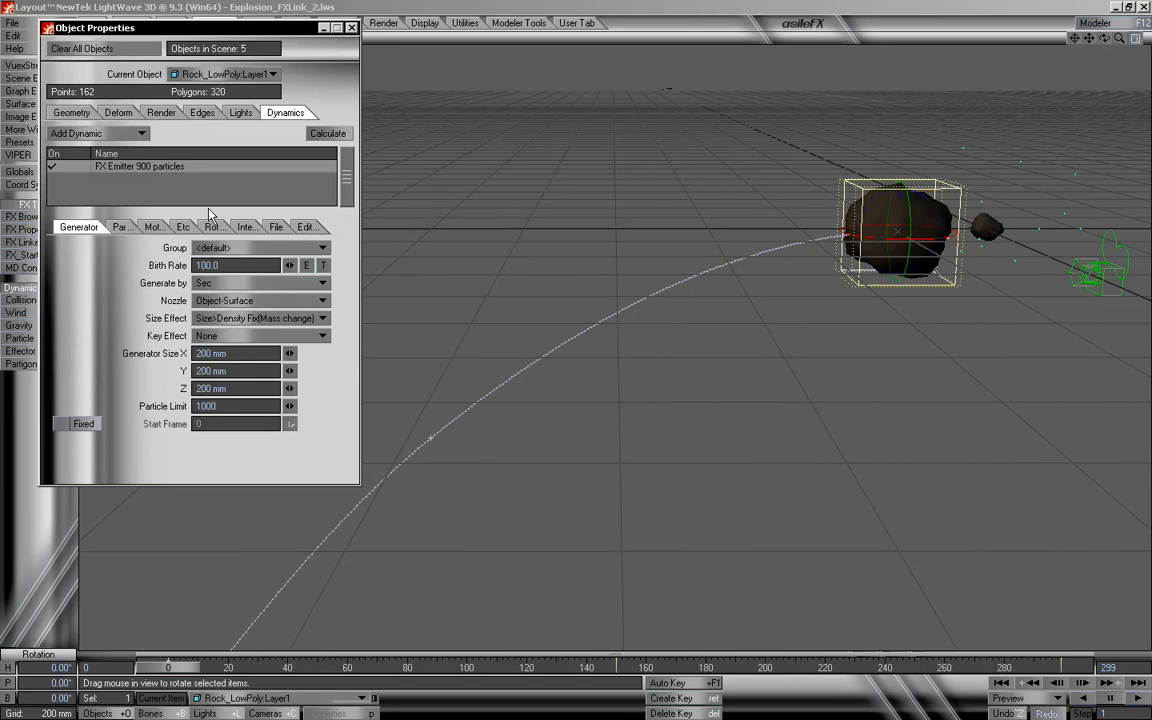
left_click(120, 227)
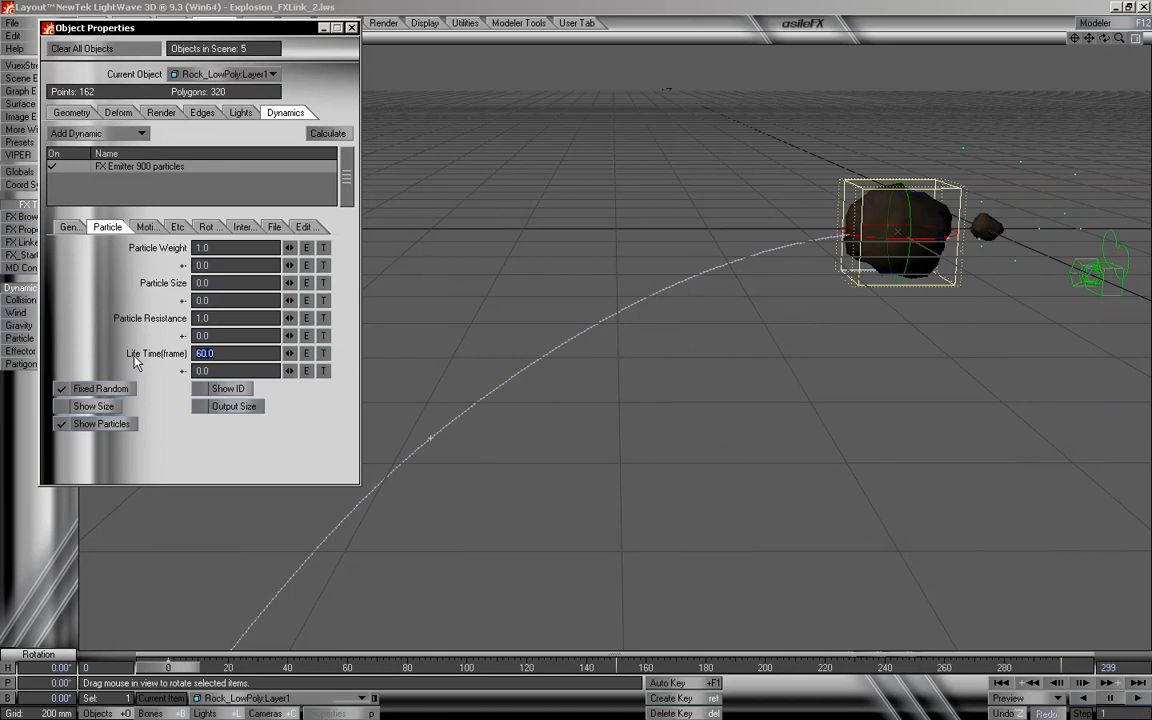
type("300")
key("Tab")
left_click(145, 227)
left_click(68, 227)
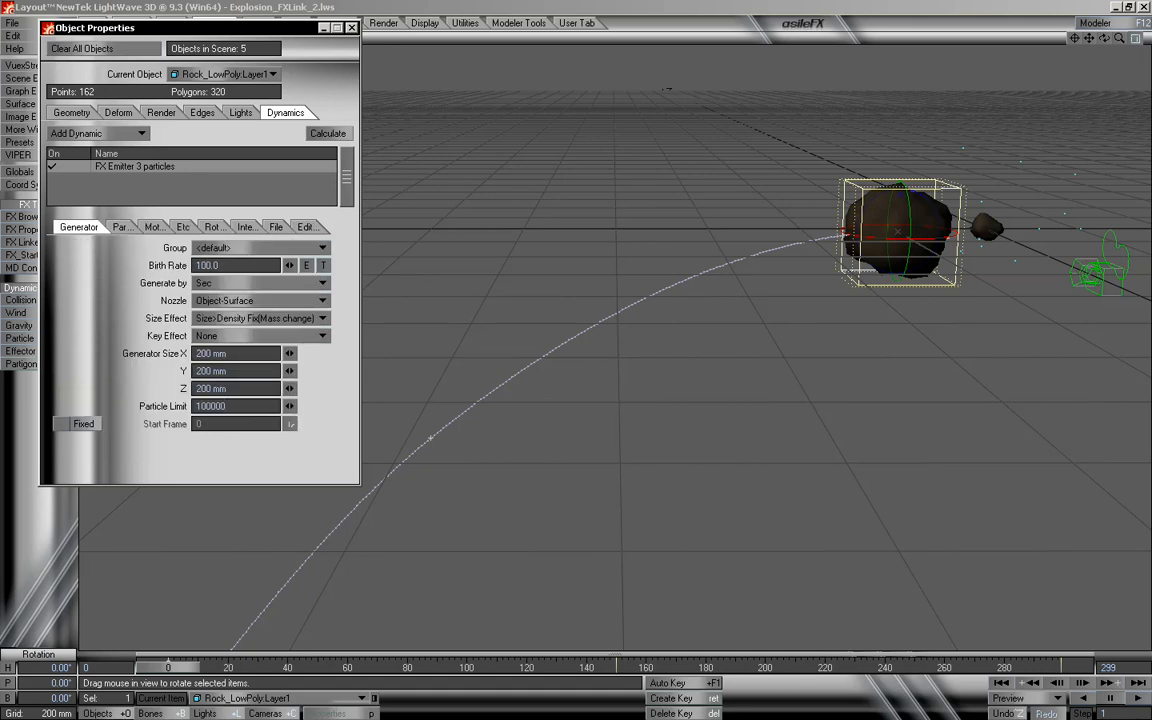
Step: Scrub the emission, set the emitter's birth rate to 5 per second, and check the particle trail across the timeline
left_click_drag(183, 670, 365, 600)
left_click_drag(374, 668, 320, 668)
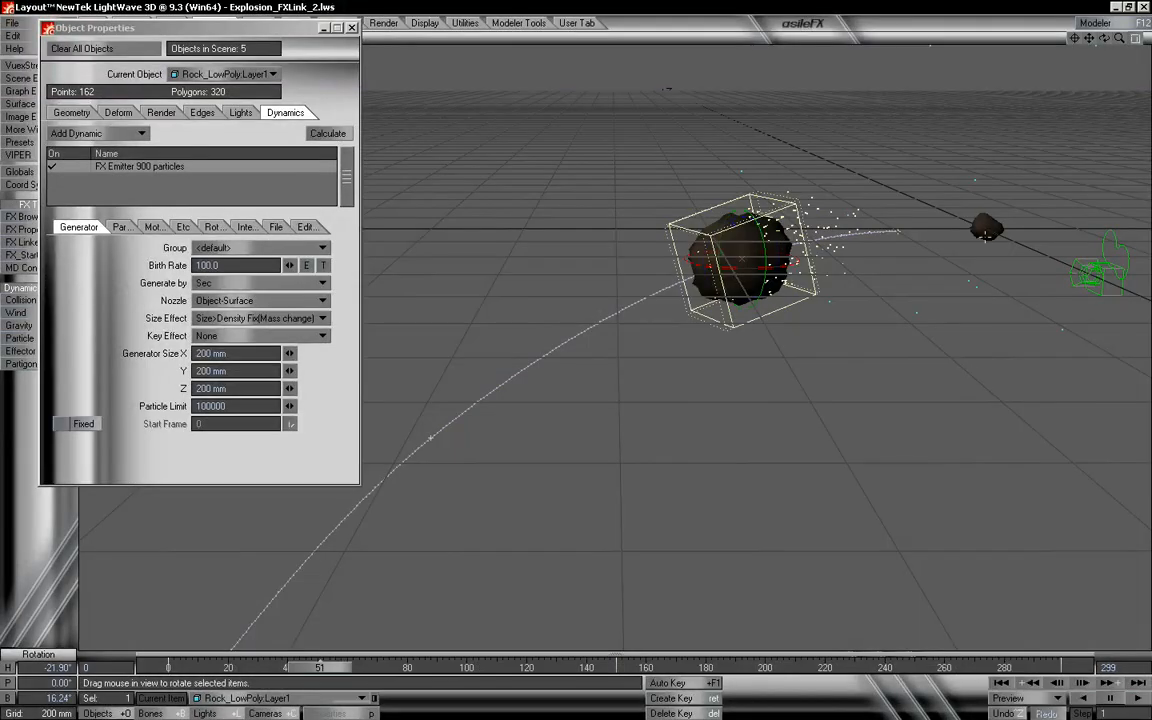
left_click_drag(345, 672, 152, 668)
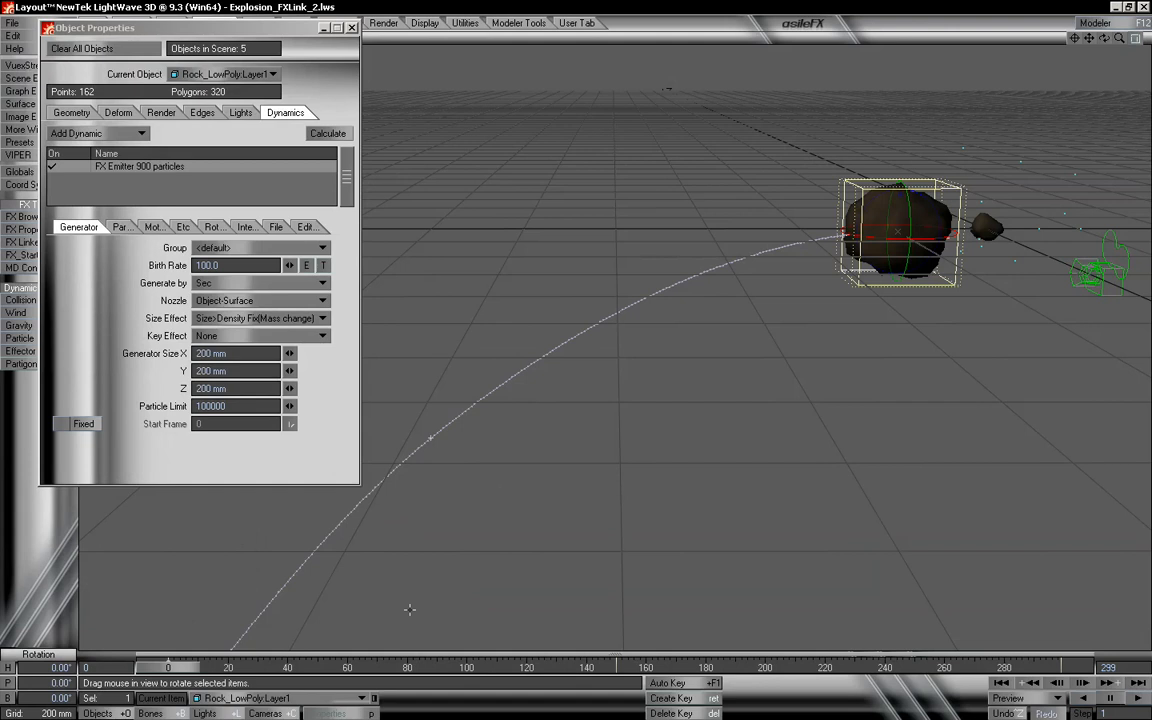
left_click_drag(178, 676, 167, 458)
left_click(239, 265)
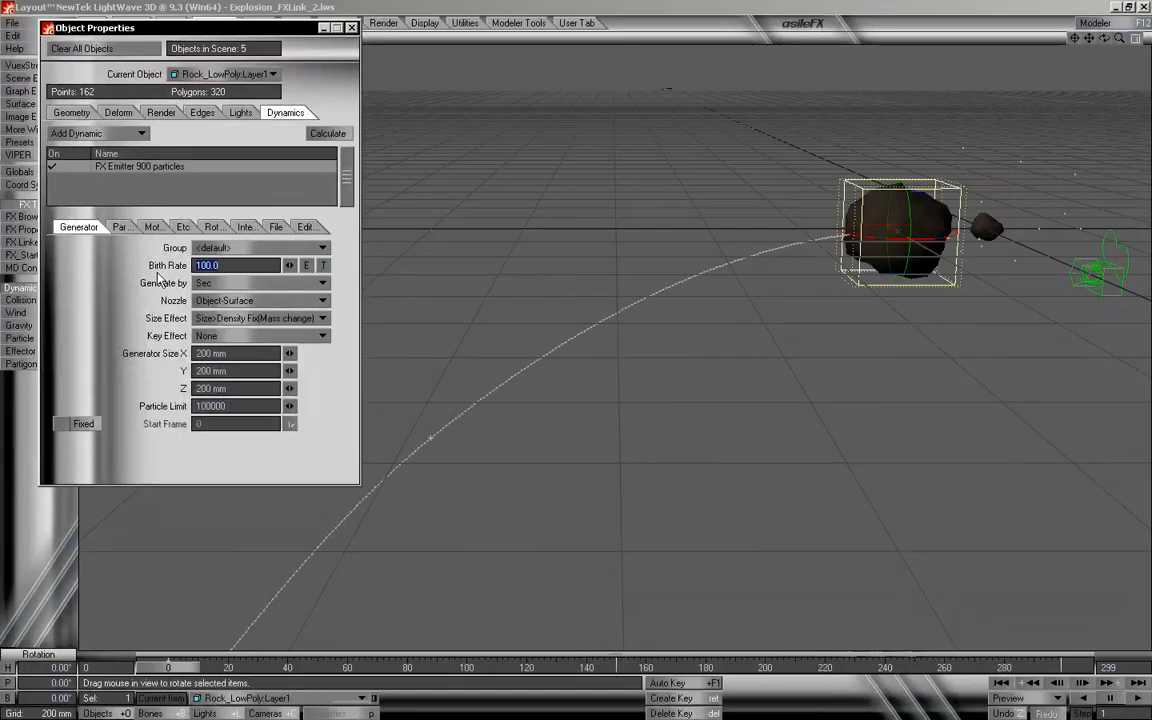
type("5")
key("Tab")
key("Tab")
key("Tab")
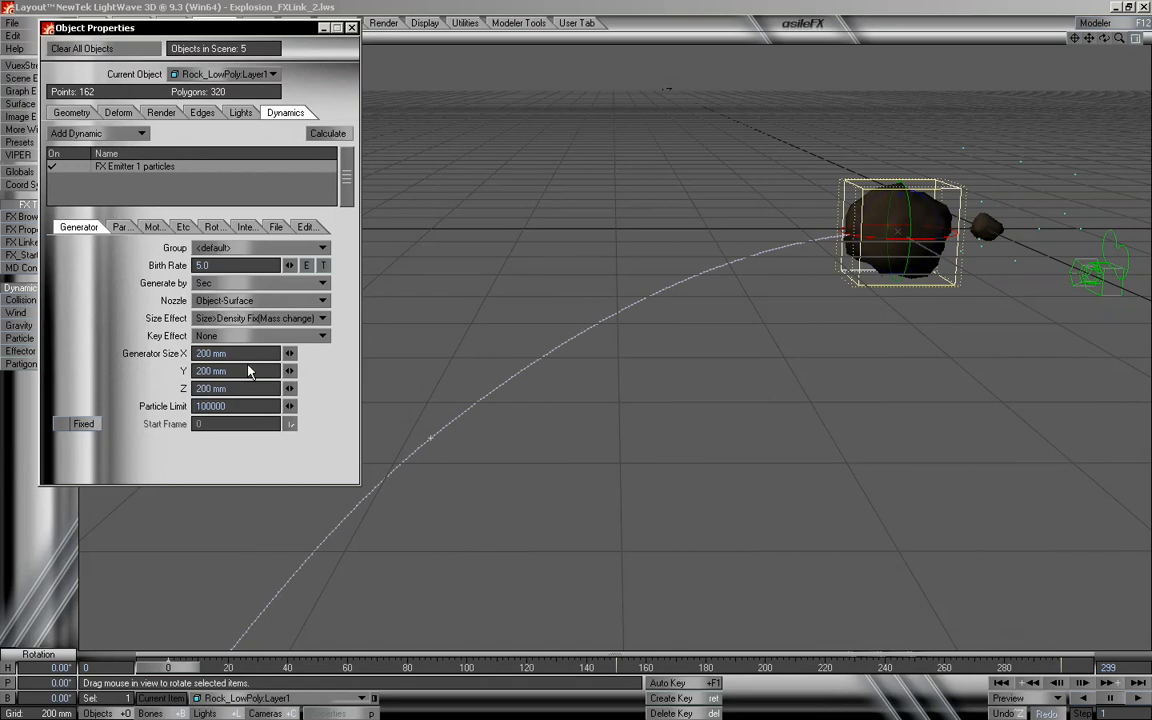
left_click_drag(186, 675, 955, 668)
left_click_drag(1062, 668, 166, 668)
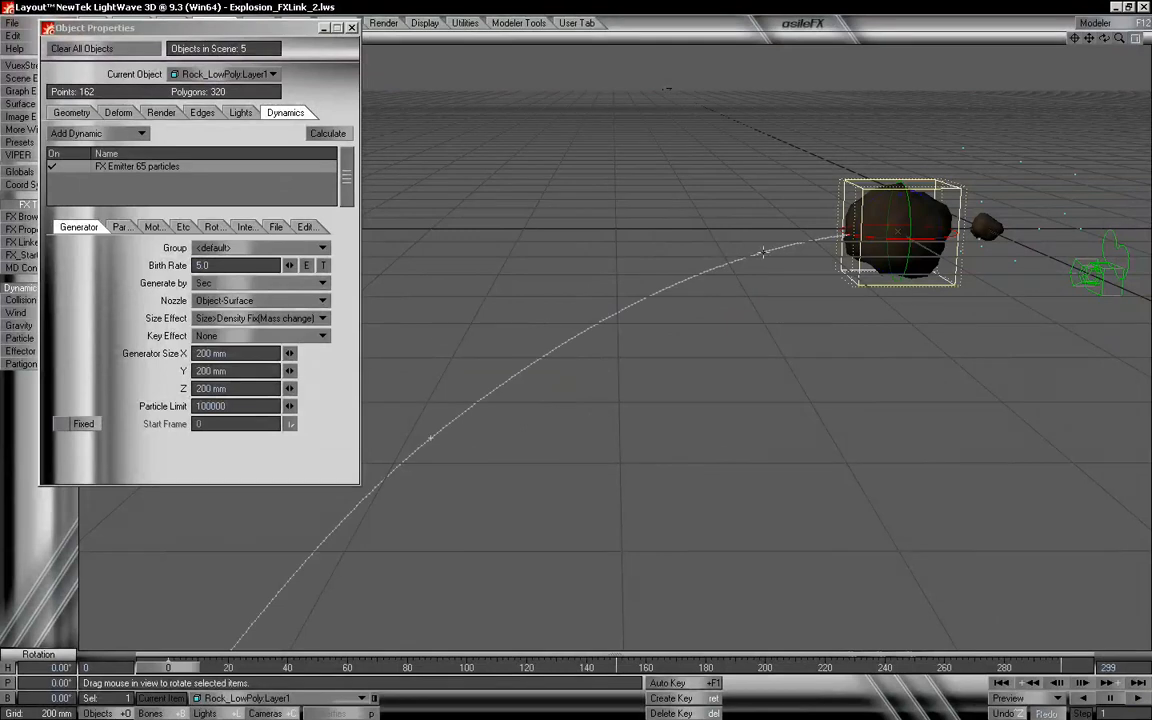
Step: Try an explosion value of 0.2 m/s and a vibration of 0.5 m/s in the emitter's motion settings
left_click(152, 227)
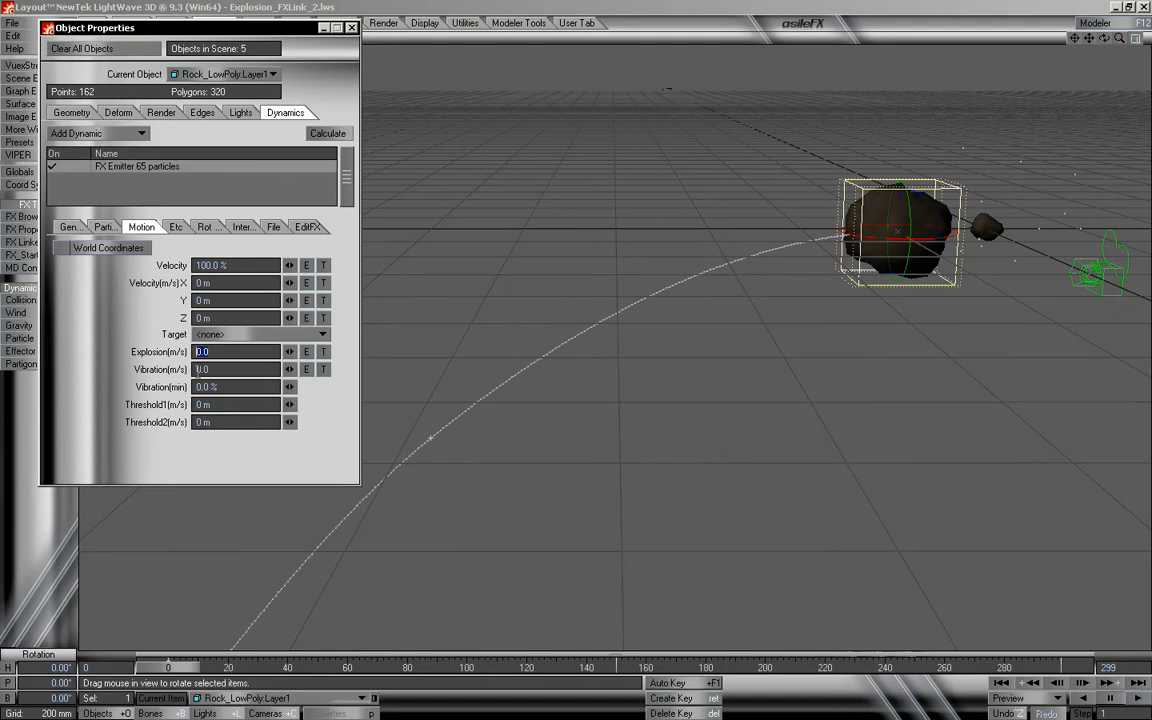
type("0.2")
key("Tab")
type(".5")
key("Tab")
key("Tab")
mouse_move(171, 669)
left_mouse_down()
mouse_move(450, 667)
mouse_move(168, 667)
left_mouse_up()
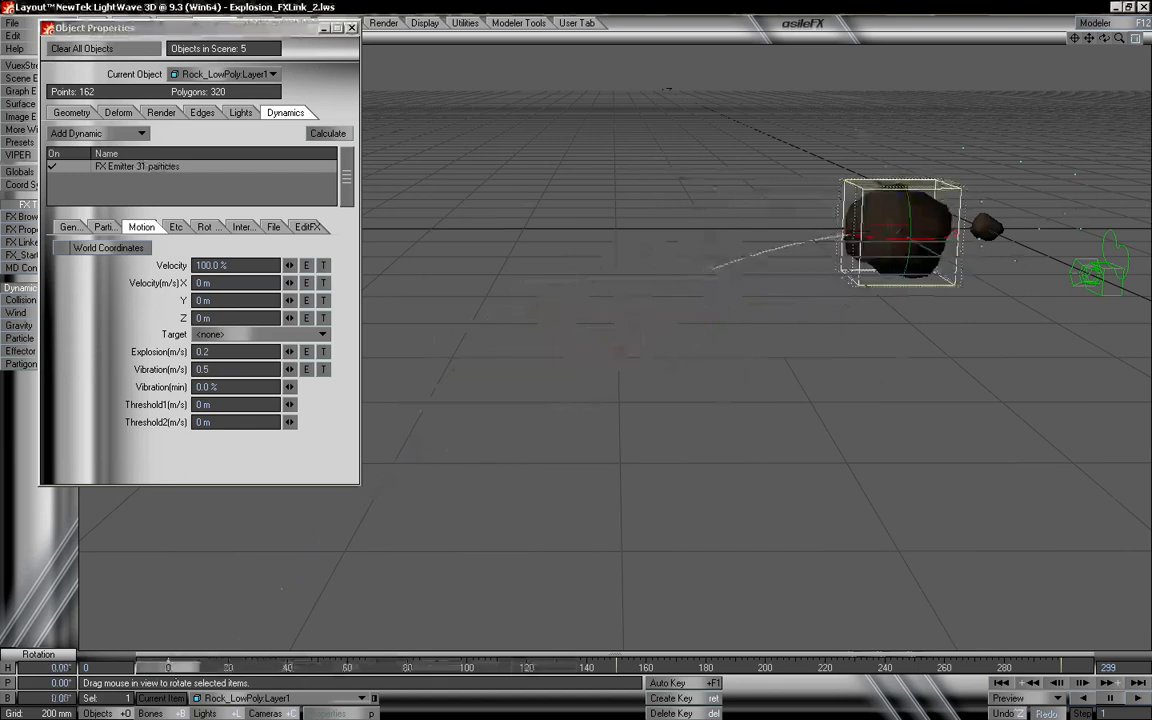
Step: Set the emitter's explosion back to 0.0 and its vibration to 0.2 m/s, and scrub the animation
left_click(222, 352)
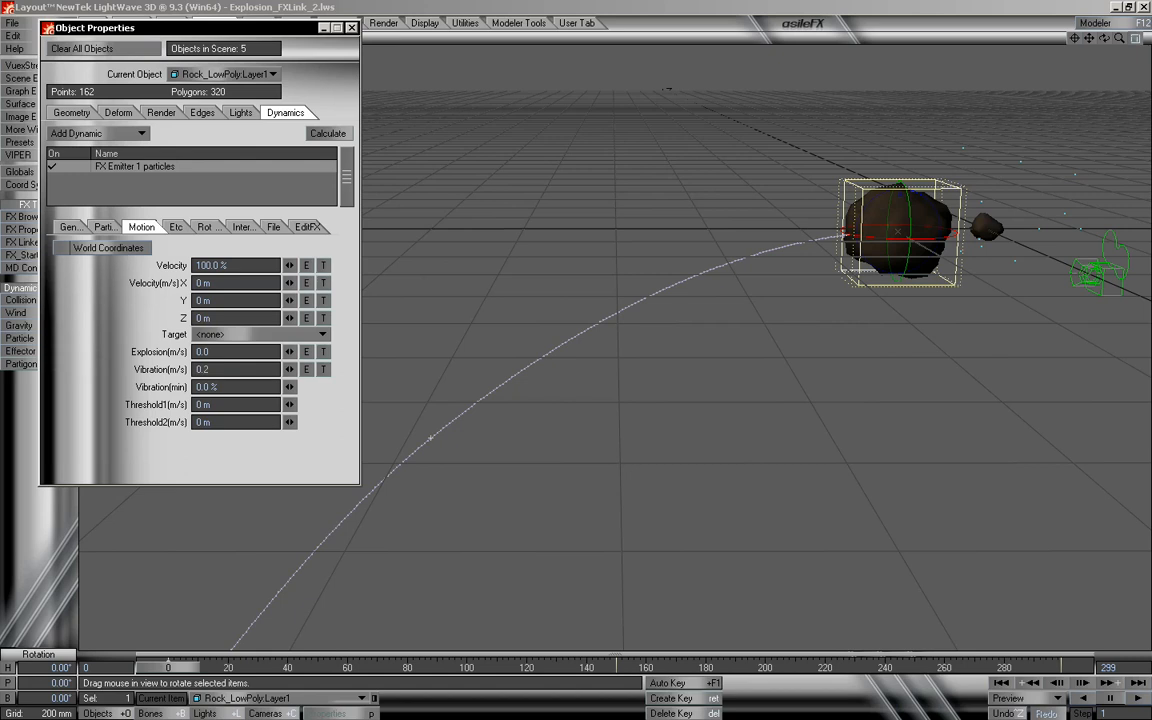
mouse_move(175, 668)
left_mouse_down()
mouse_move(1035, 667)
mouse_move(170, 667)
left_mouse_up()
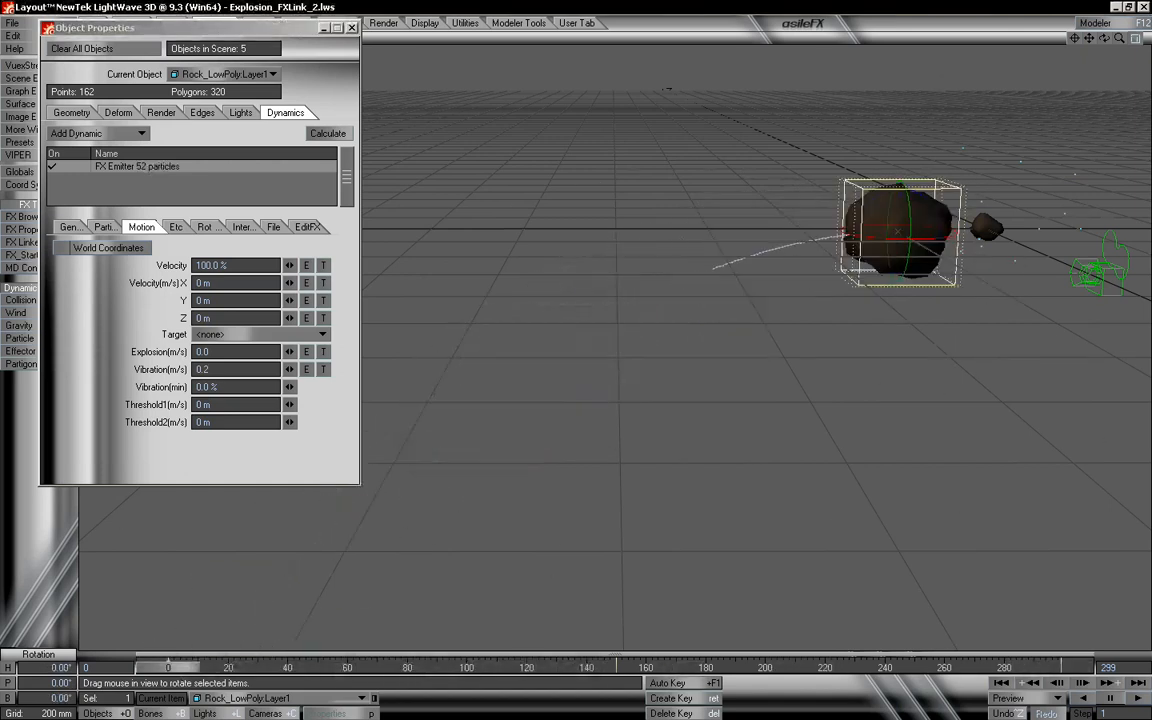
Step: Set the emitter's vibration to 0.3 m/s and preview the particle spread over the full timeline
left_click_drag(1104, 40, 1104, 95)
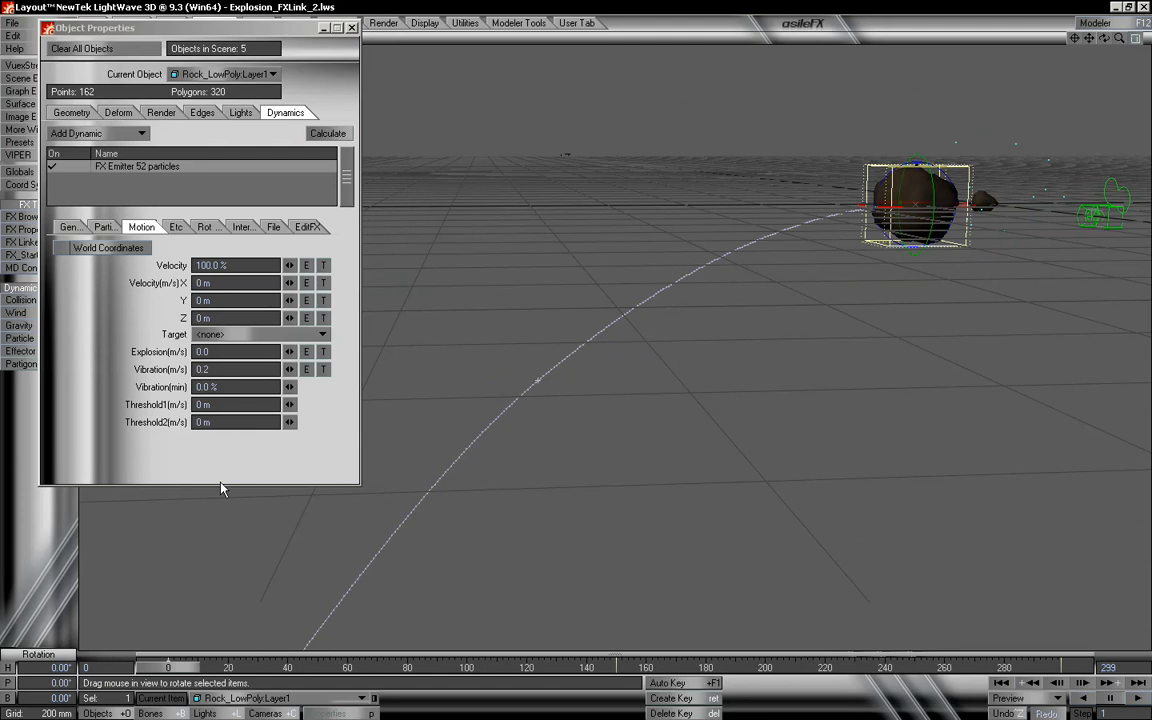
left_click(199, 370)
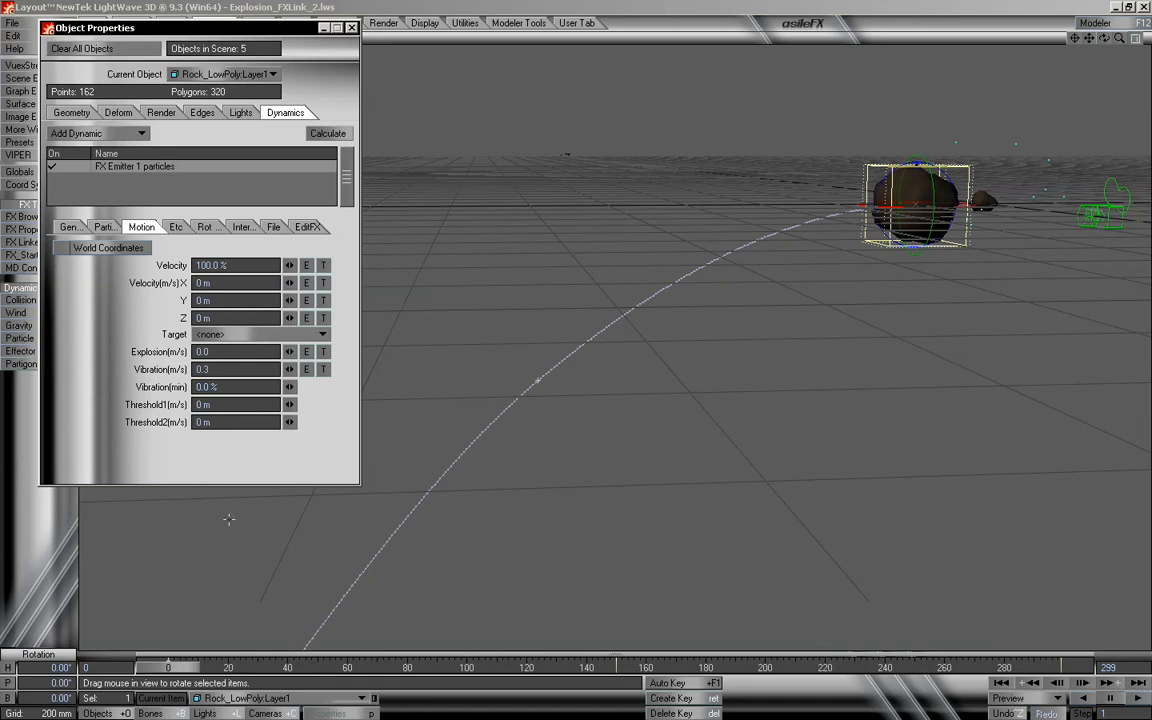
left_click_drag(187, 667, 1065, 669)
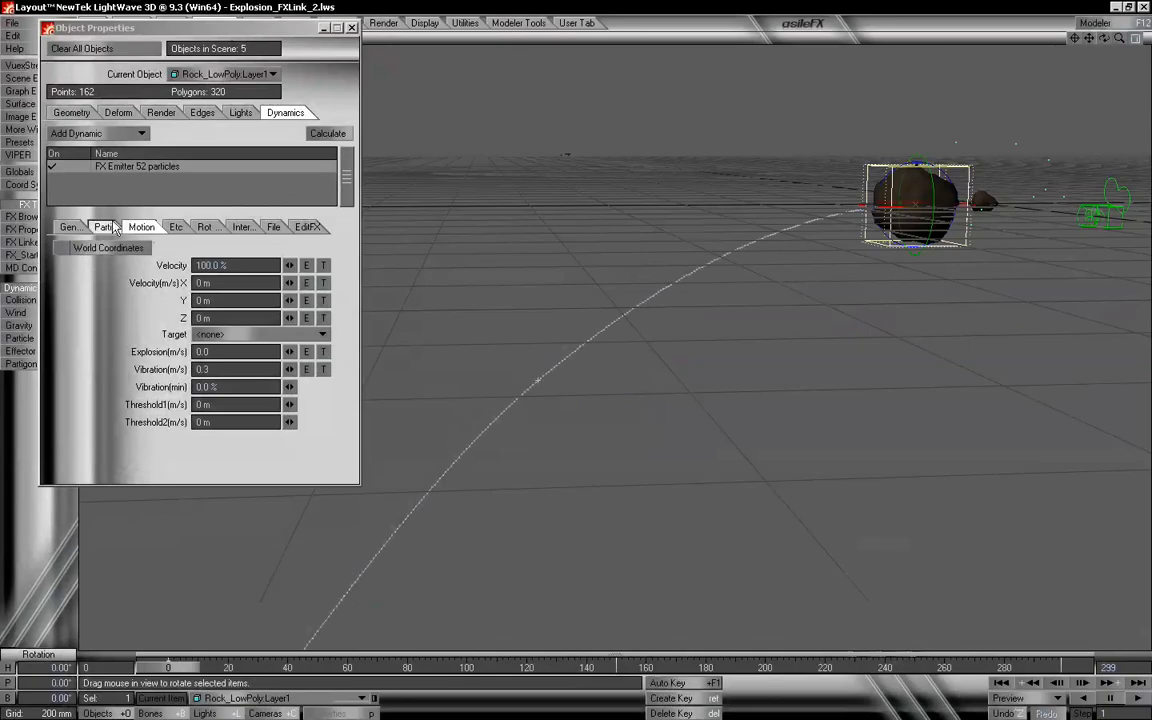
Step: Try a particle resistance of 0.4 on the rock's emitter and scrub the timeline to check the particle drift
left_click(104, 227)
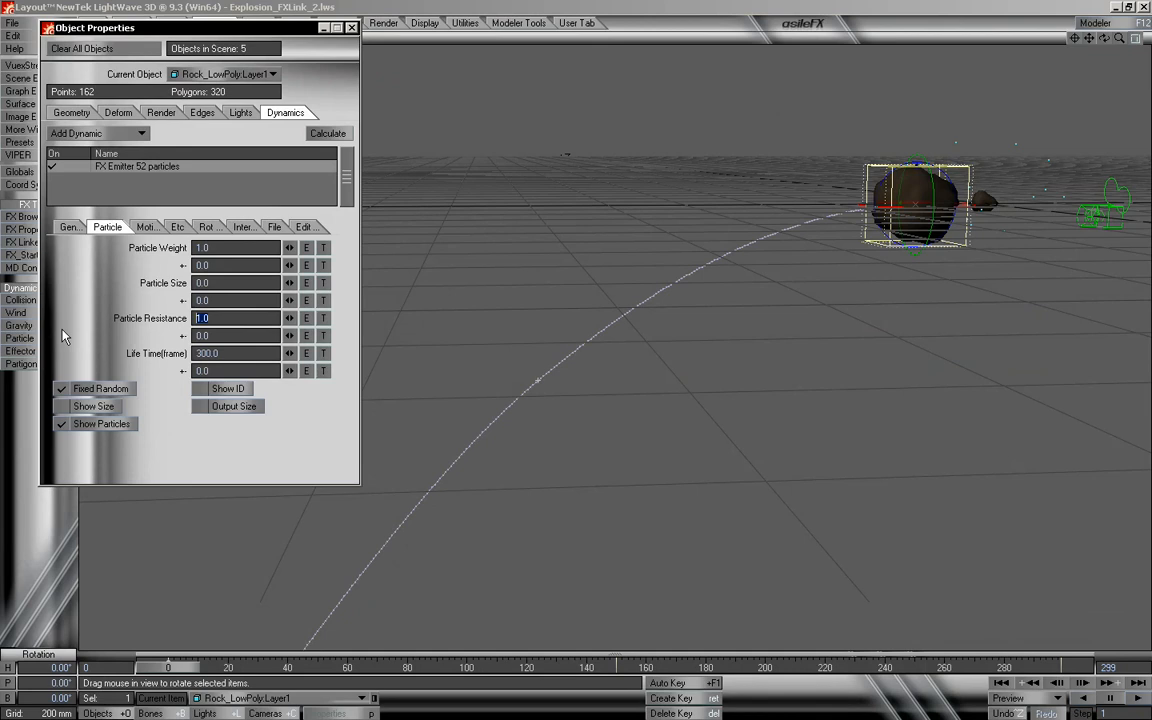
type("0.4")
key("Tab")
left_click_drag(183, 672, 975, 668)
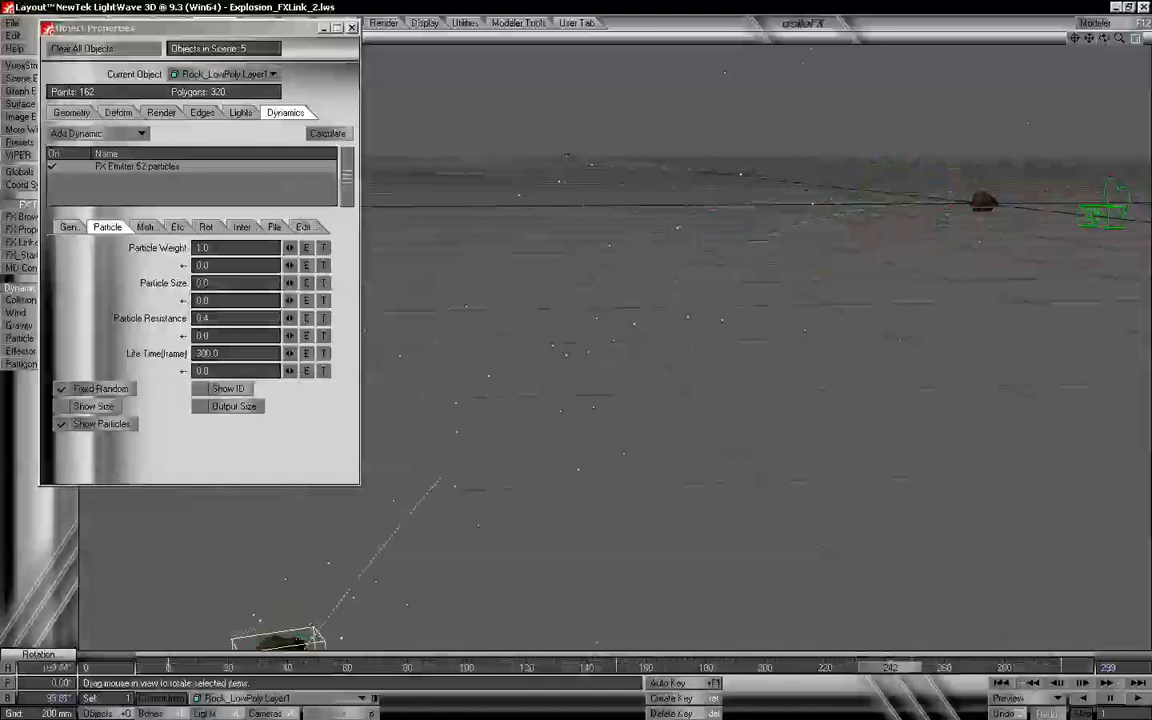
left_click_drag(890, 667, 1062, 667)
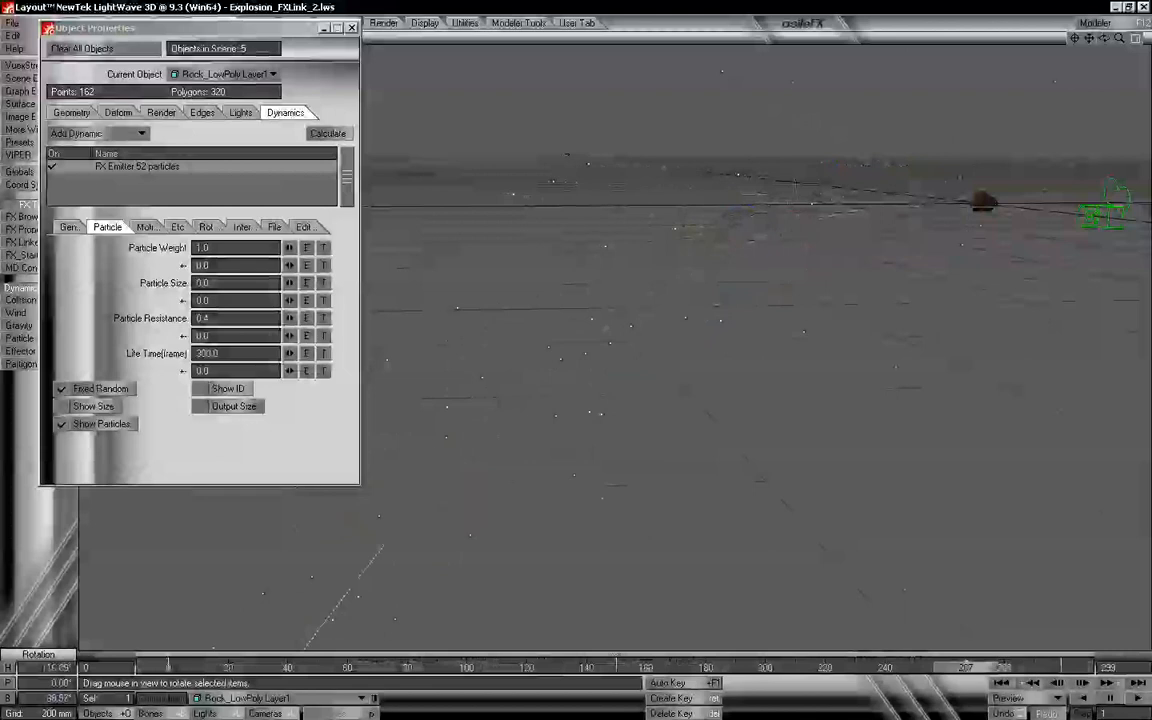
left_click_drag(967, 667, 645, 667)
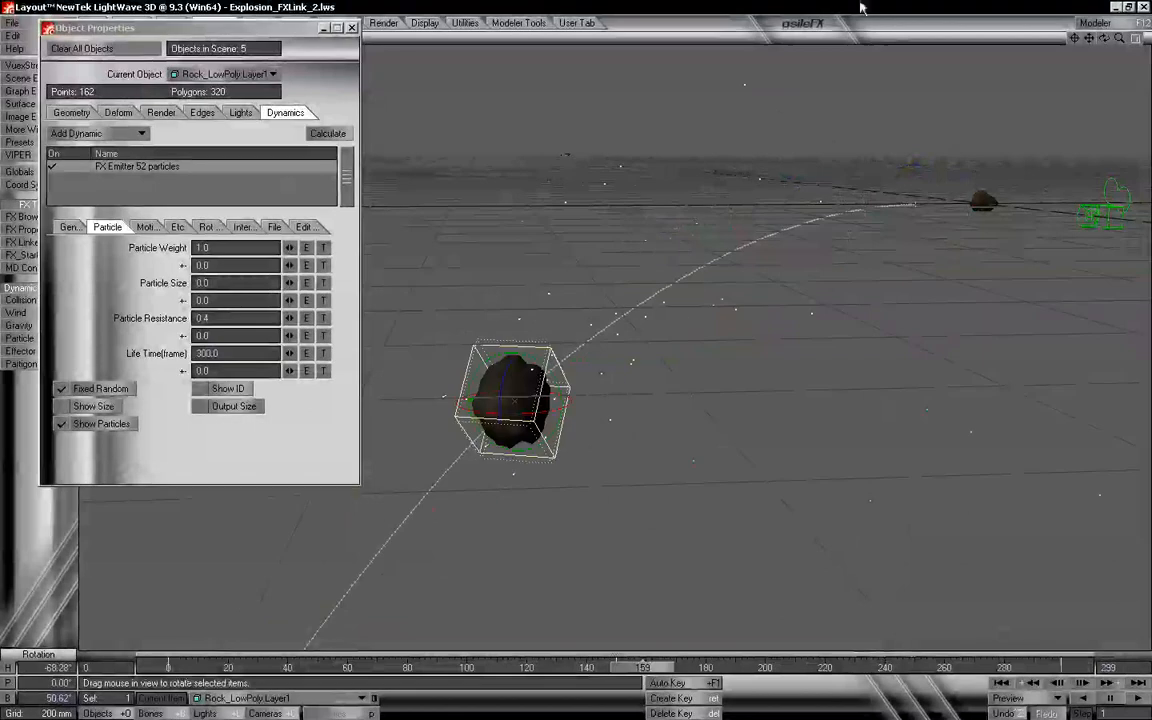
Step: Examine the particle trail behind the tumbling rock in a wider view across the full timeline
left_click_drag(1117, 38, 1080, 38)
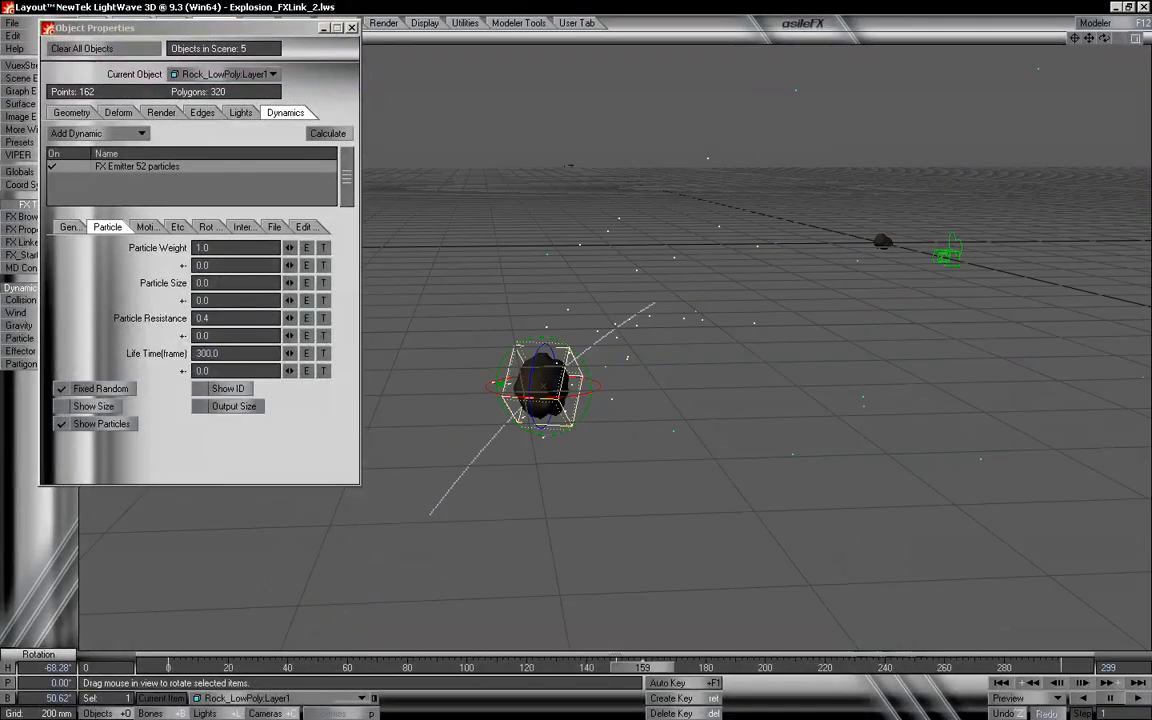
mouse_move(648, 669)
left_mouse_down()
mouse_move(273, 668)
mouse_move(1060, 668)
mouse_move(171, 668)
mouse_move(1060, 668)
mouse_move(655, 670)
left_mouse_up()
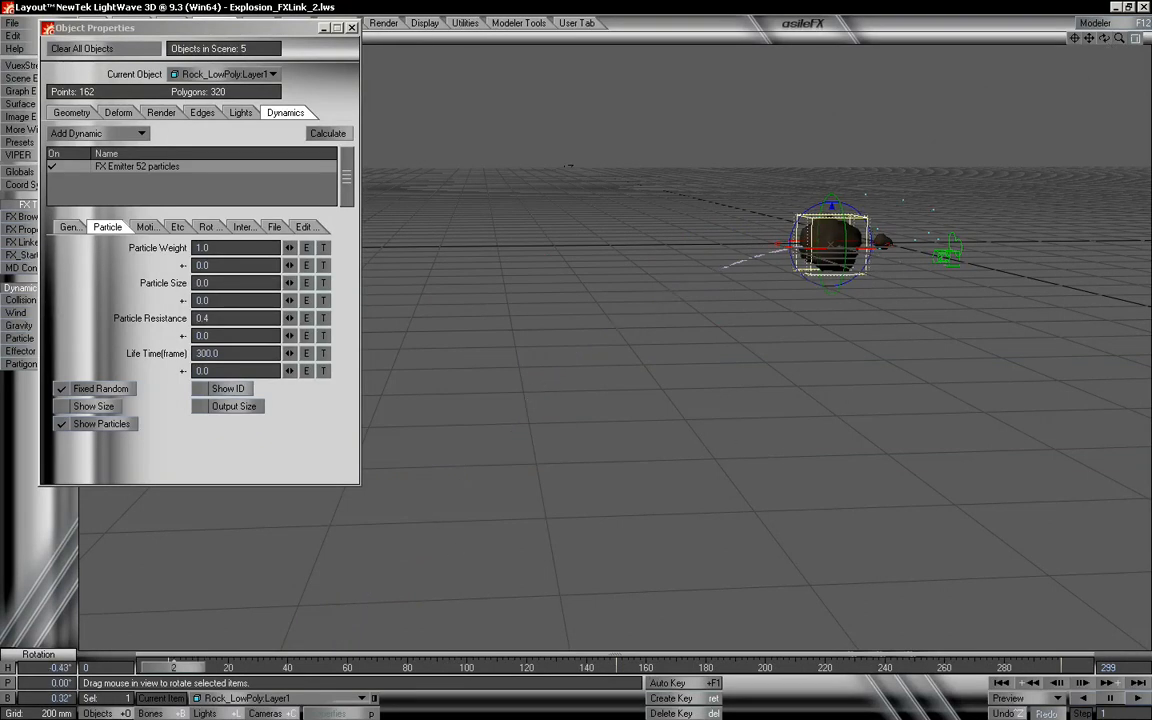
left_click_drag(173, 668, 685, 668)
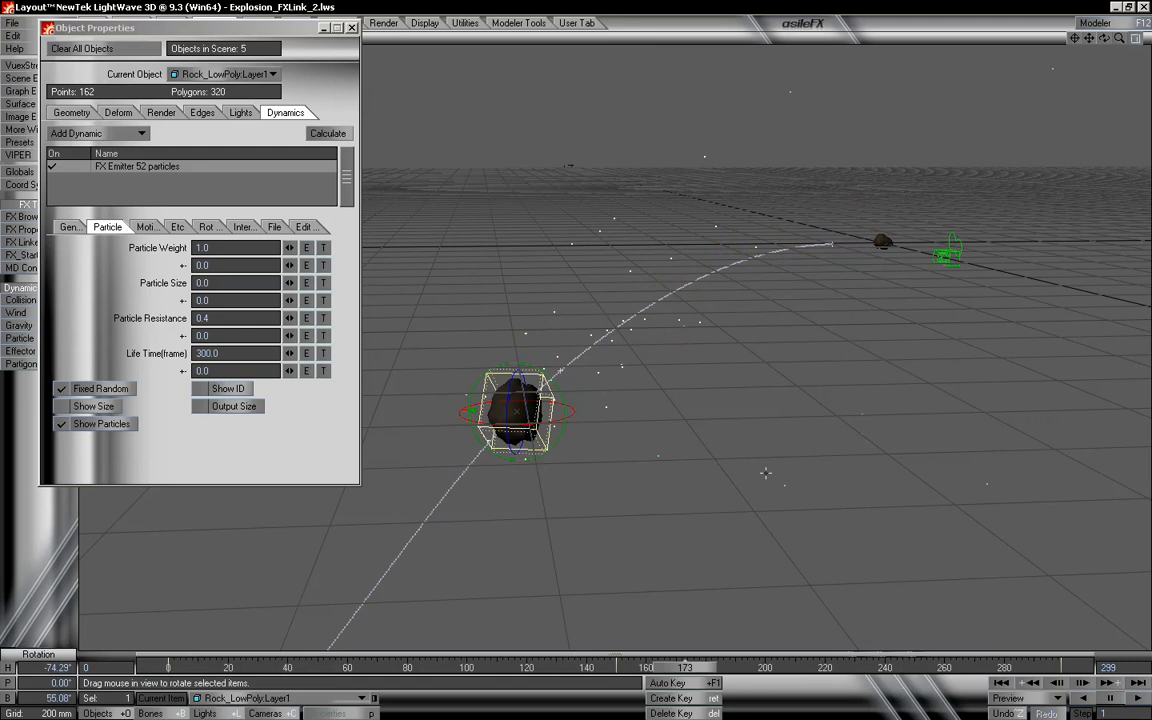
left_click_drag(697, 668, 963, 668)
left_click_drag(1060, 668, 514, 668)
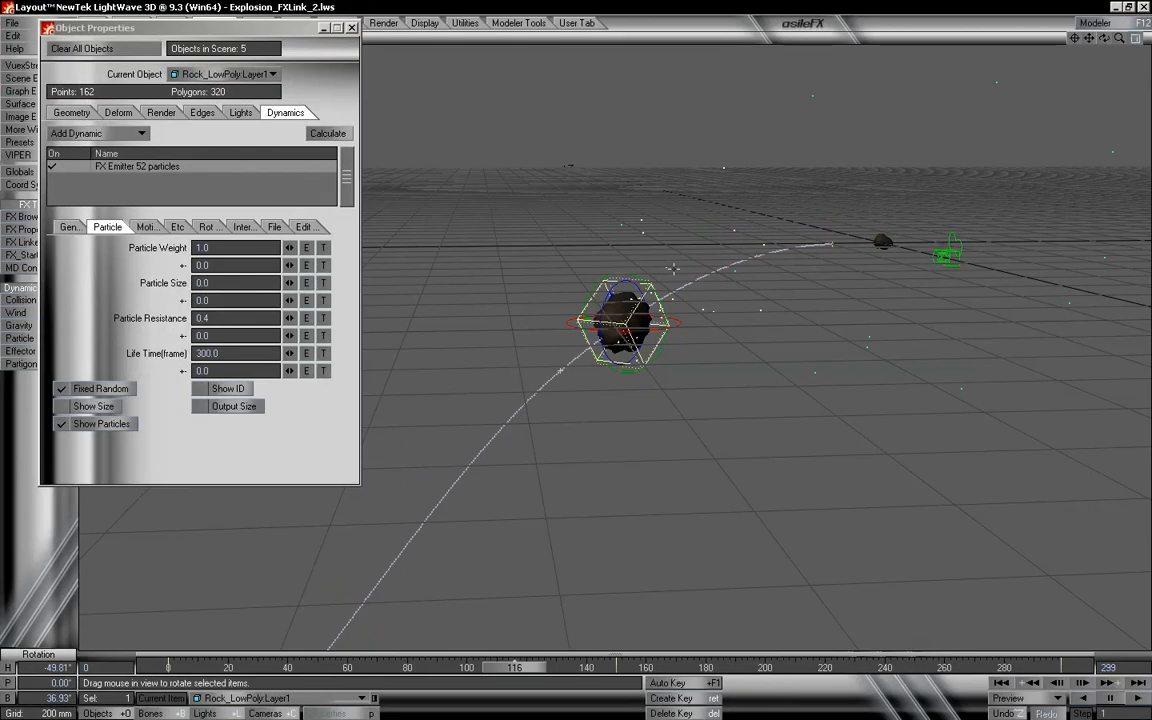
left_click_drag(530, 676, 1062, 668)
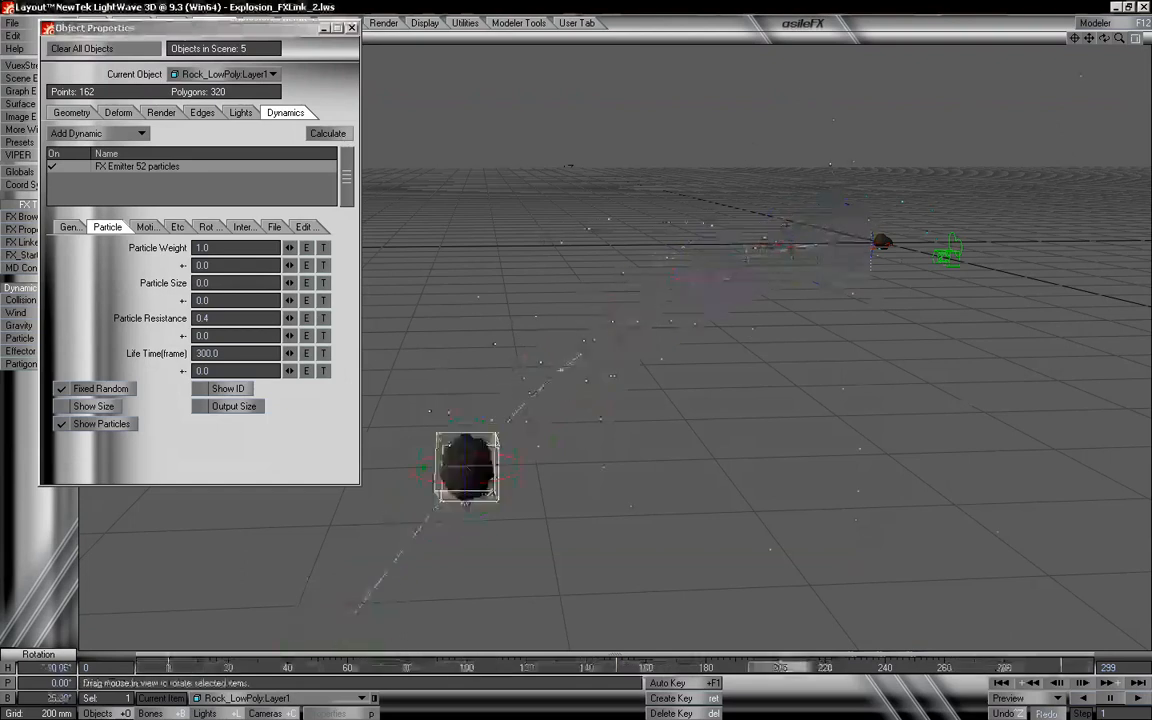
Step: Set the emitter's particle resistance to 0.2 and vibration to 0.2 m/s, recalculate the dynamics, and preview the animation
left_click(229, 317)
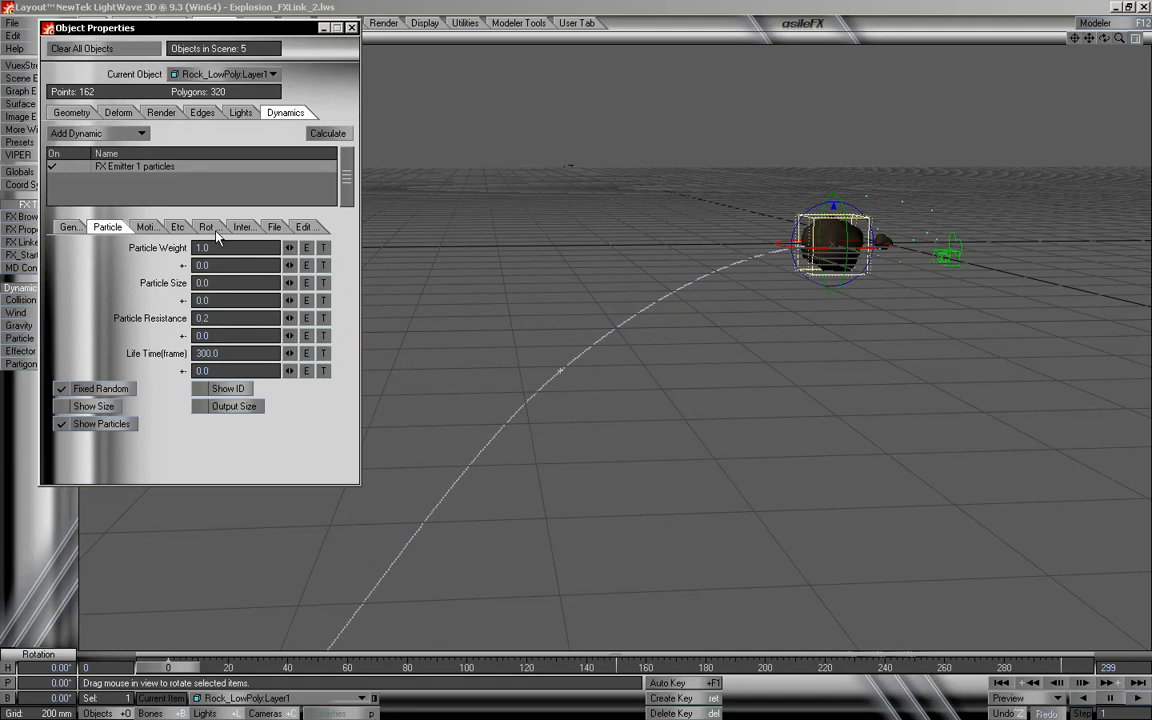
left_click(310, 134)
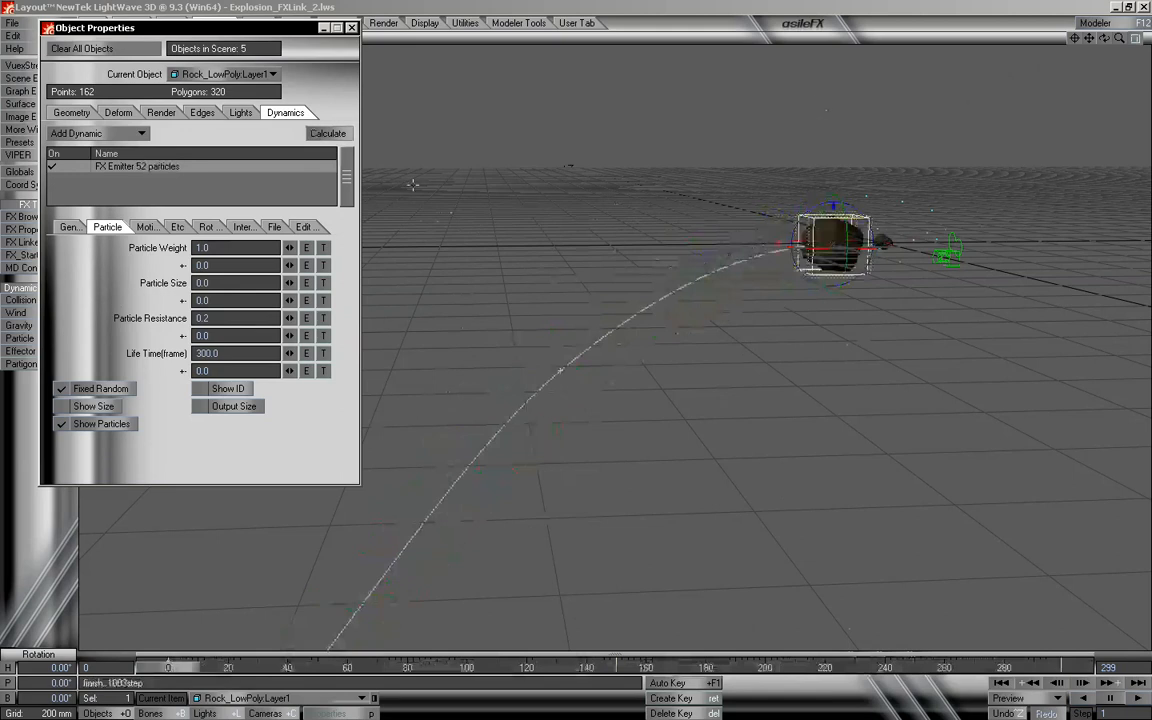
left_click(150, 227)
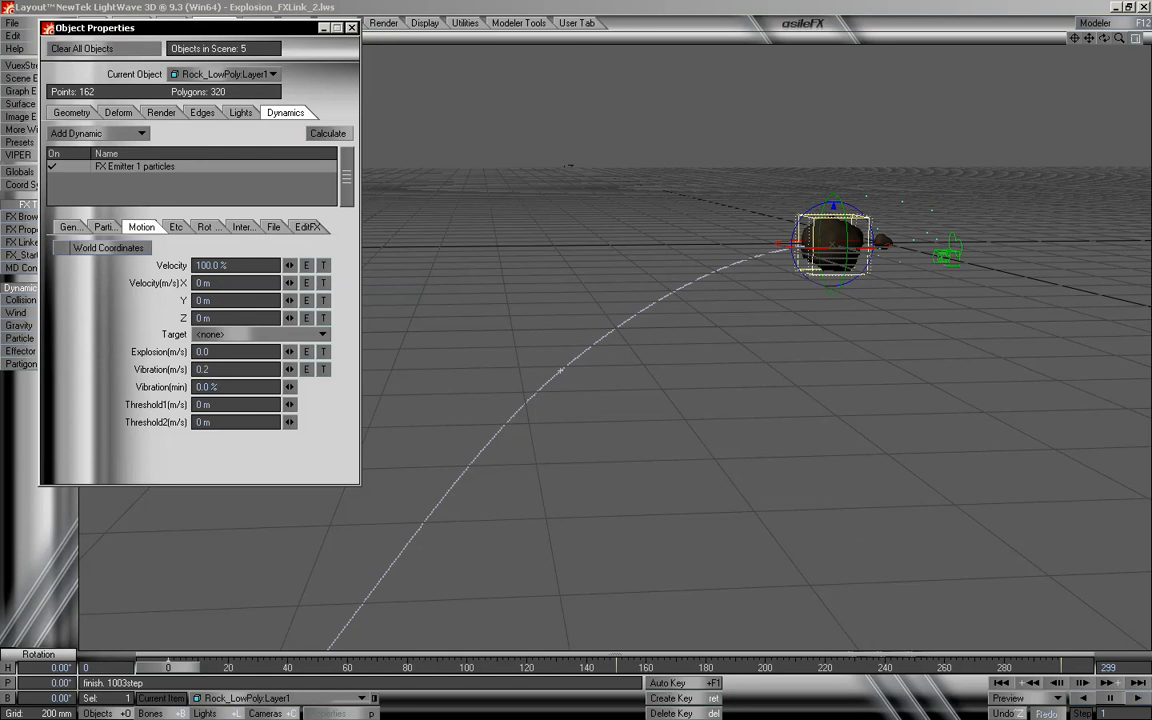
left_click(328, 134)
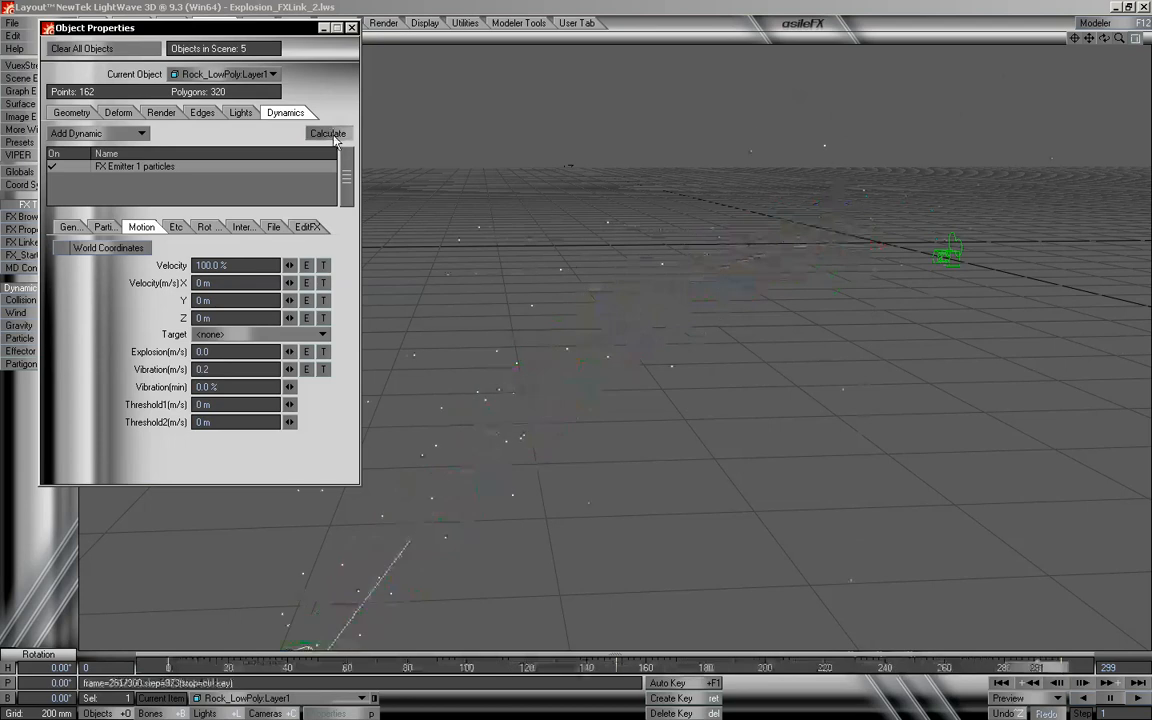
left_click_drag(180, 668, 650, 668)
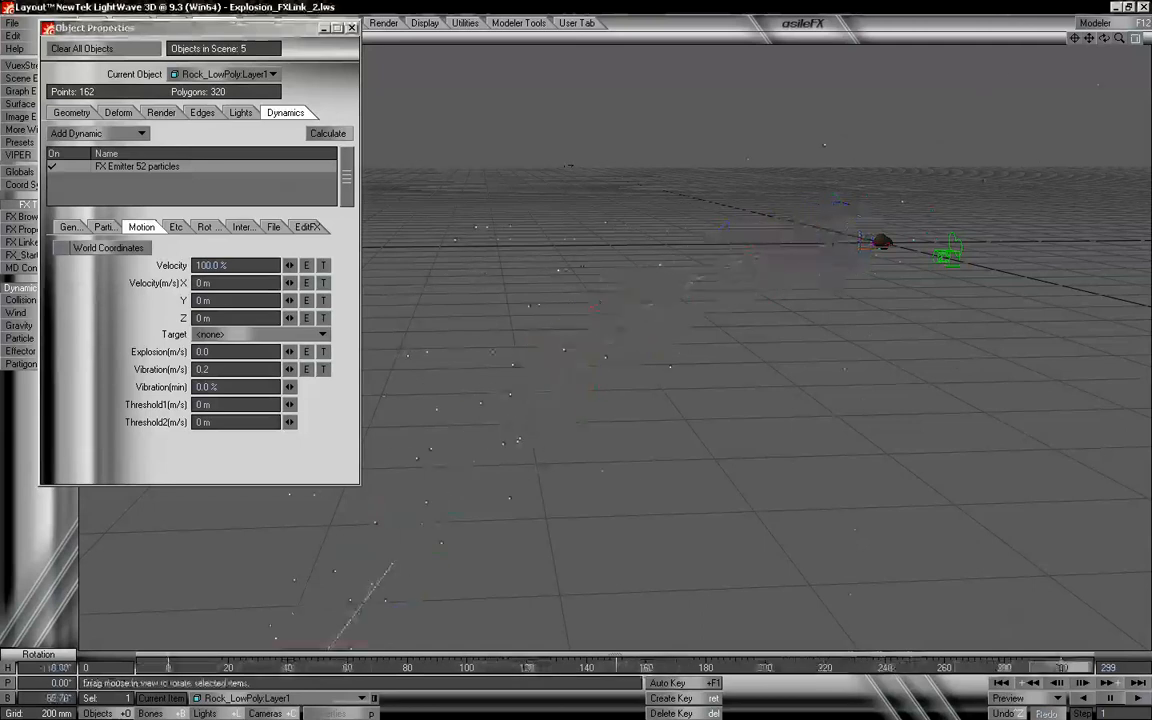
left_click_drag(992, 667, 168, 667)
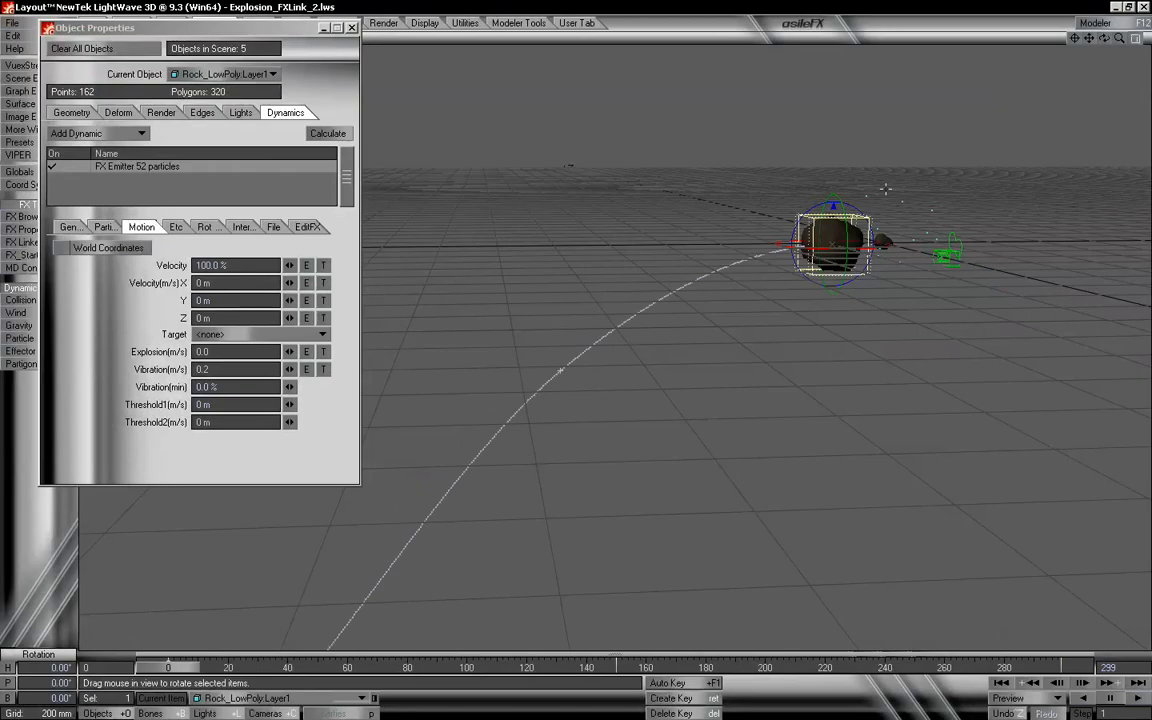
Step: Scrub through the recalculated animation to examine how the particles spread along the main rock's path, returning to frame 0
left_click_drag(184, 669, 535, 668)
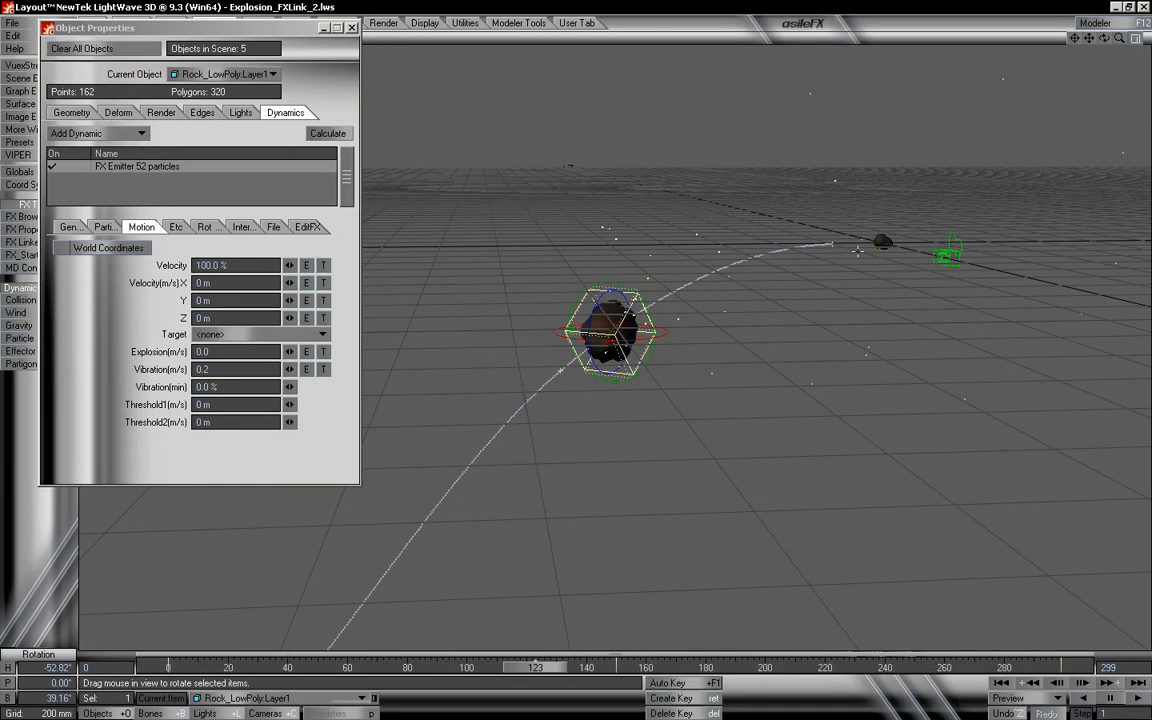
left_click_drag(544, 668, 595, 668)
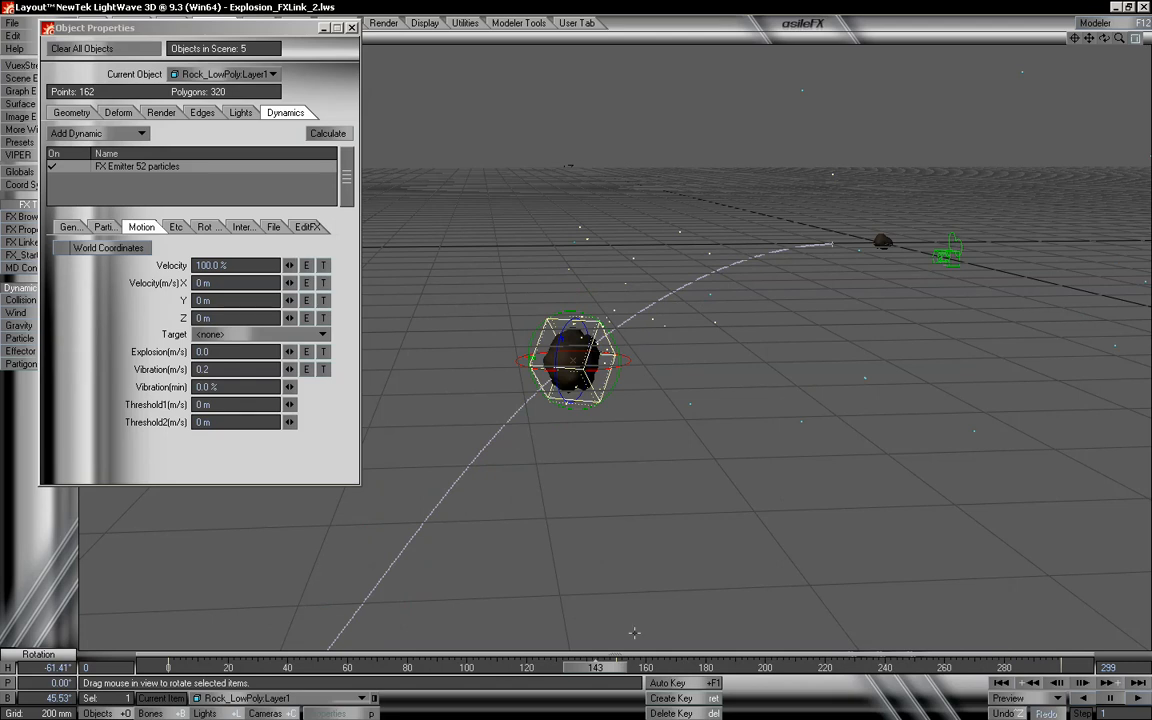
left_click_drag(612, 667, 806, 668)
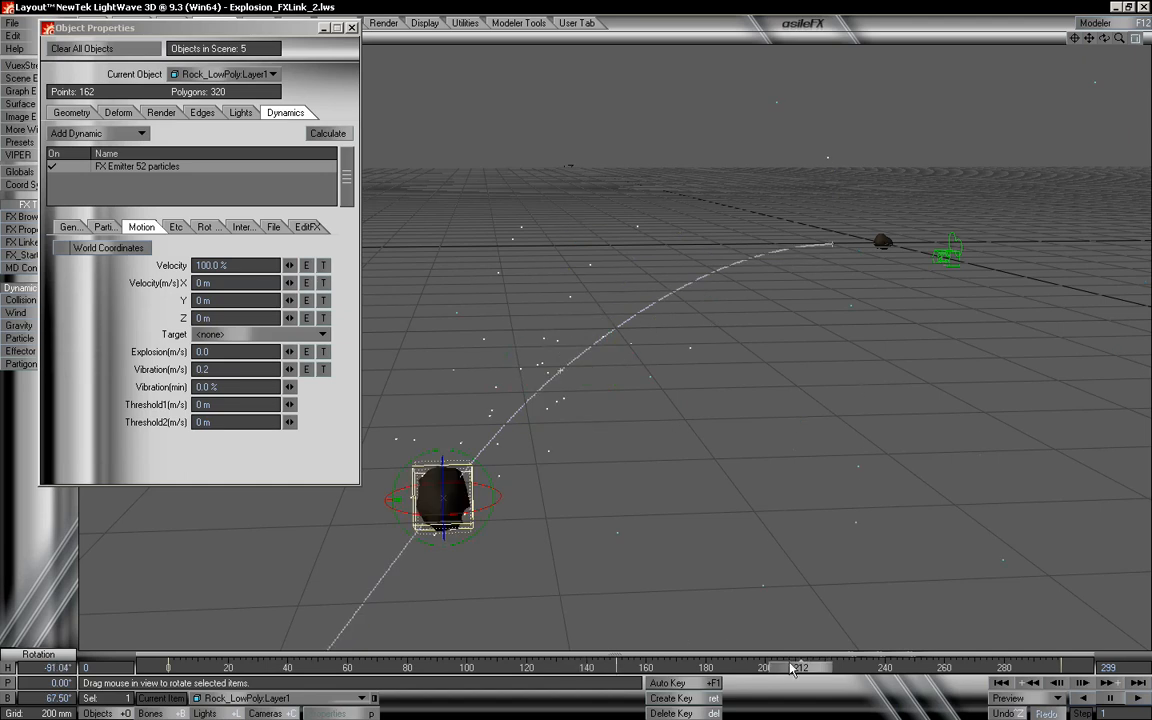
left_click_drag(794, 667, 846, 667)
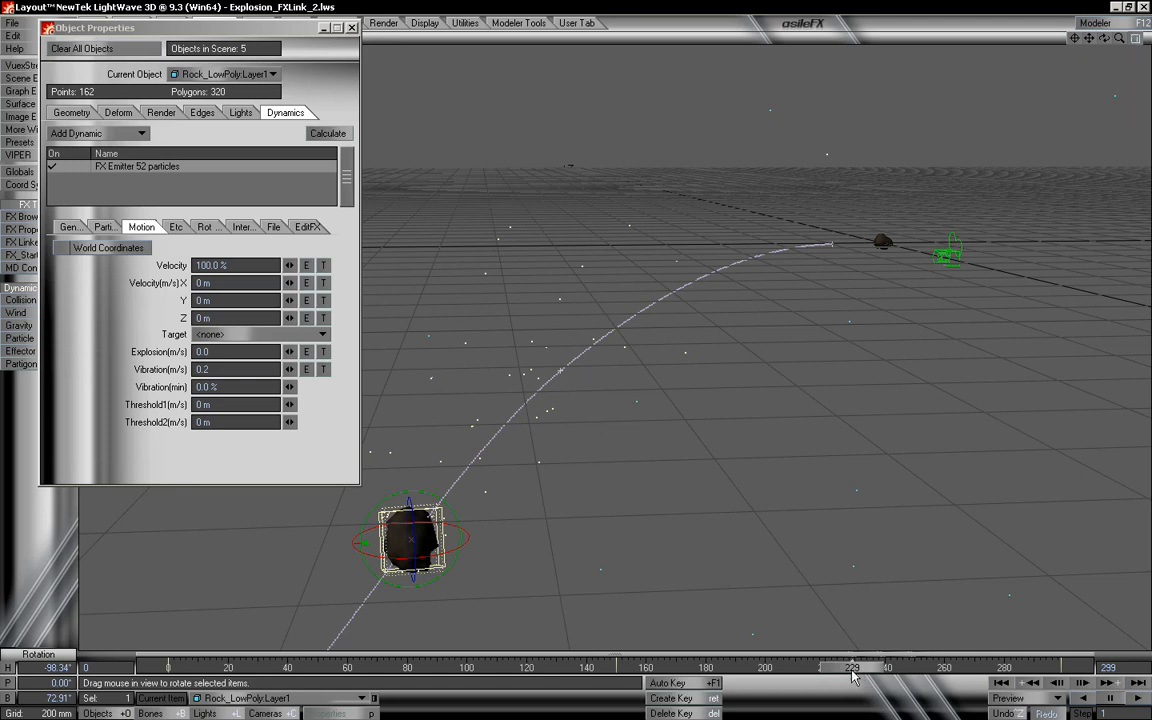
left_click_drag(853, 668, 1063, 668)
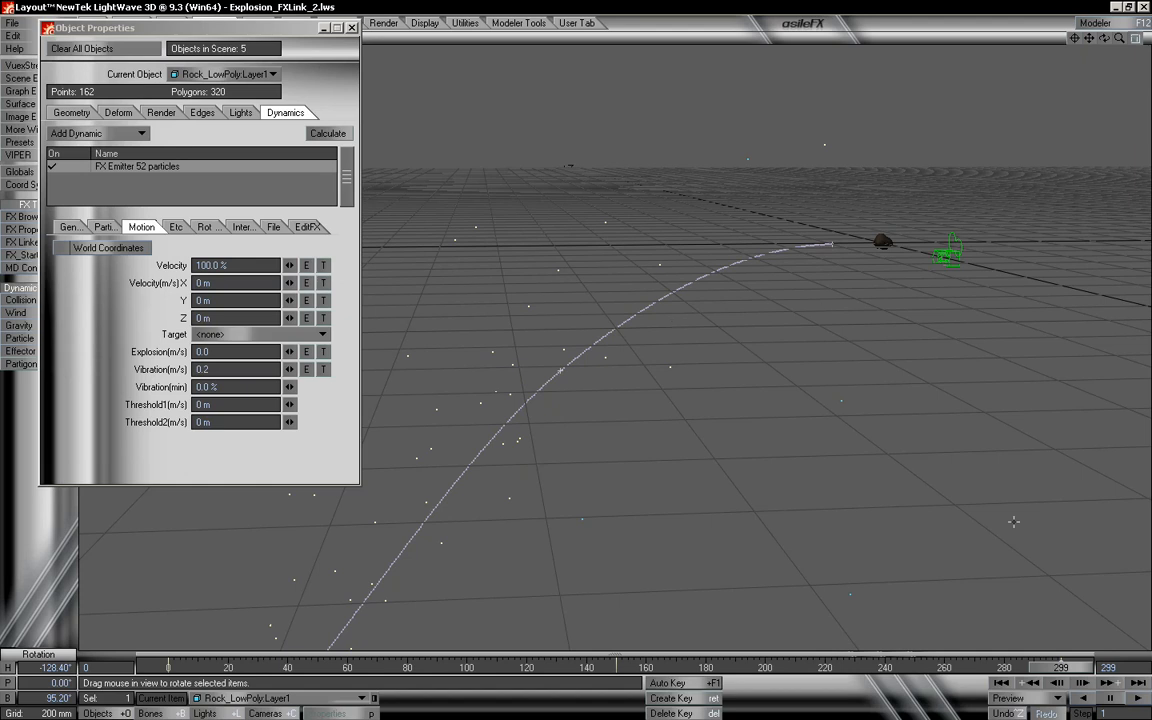
left_click_drag(1064, 667, 150, 667)
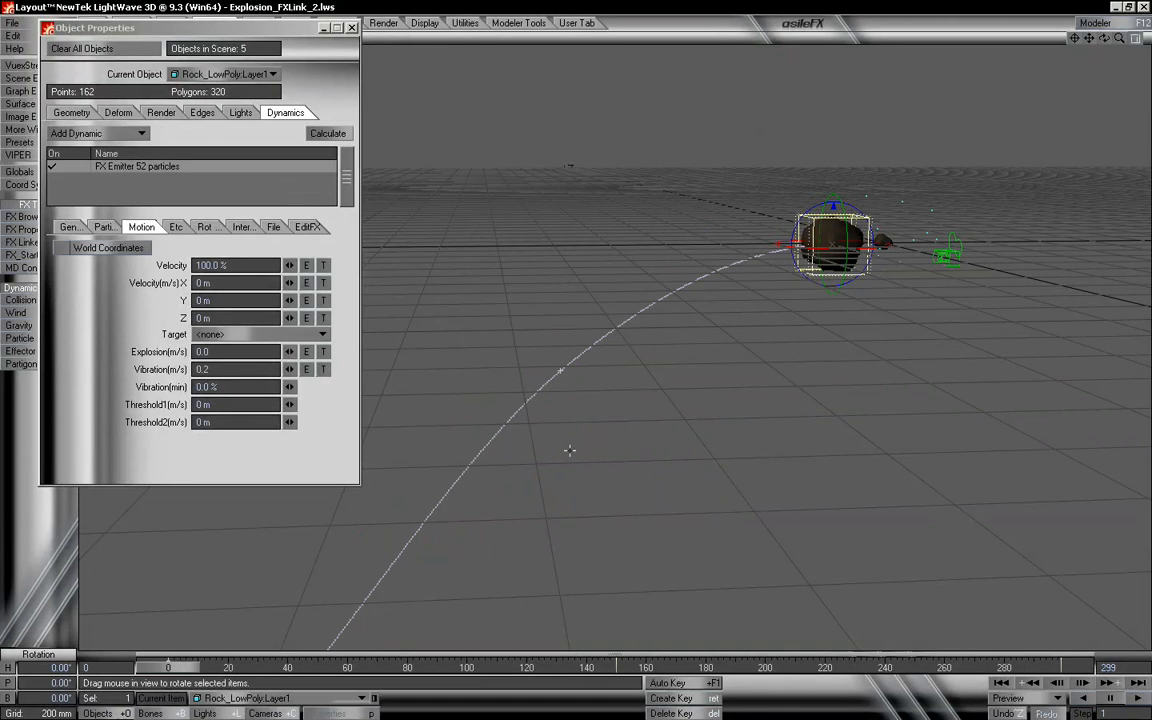
left_click_drag(168, 667, 503, 667)
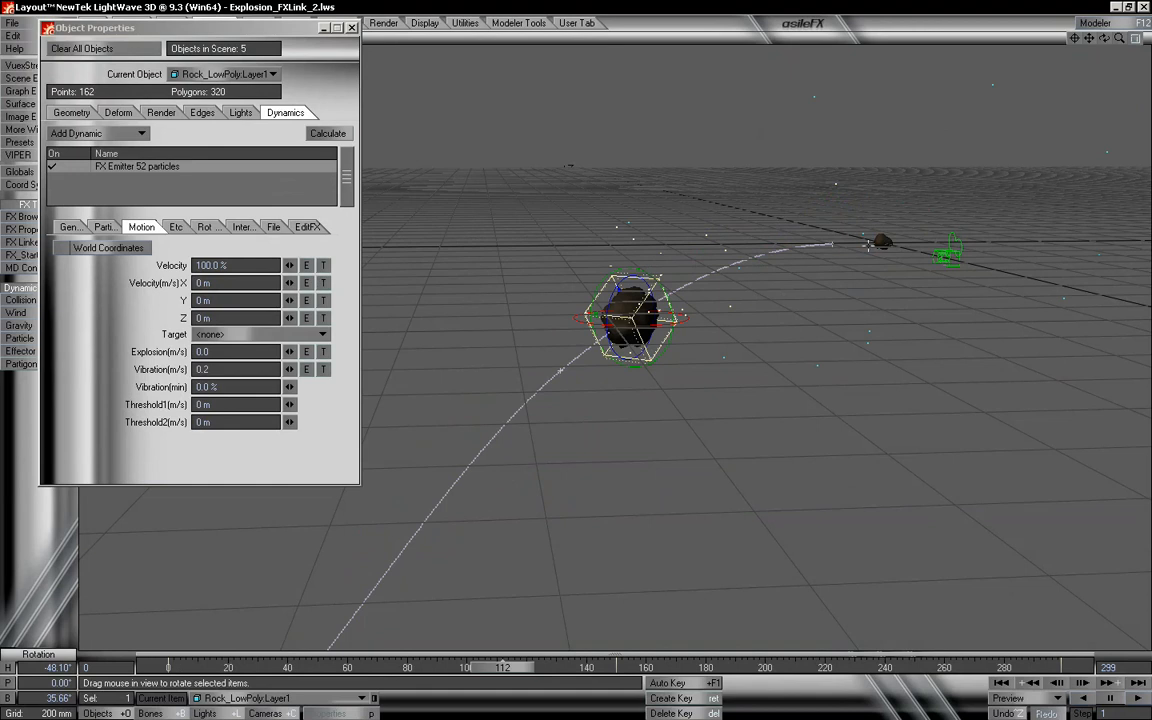
left_click_drag(503, 667, 528, 667)
left_click_drag(944, 667, 168, 667)
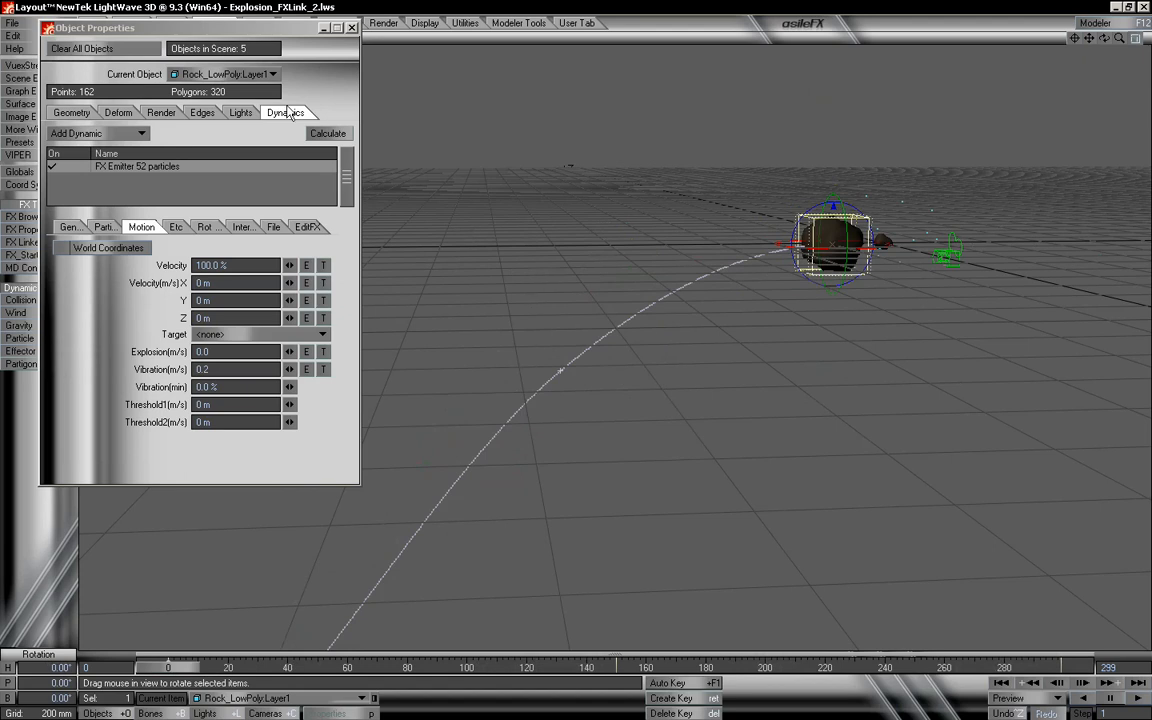